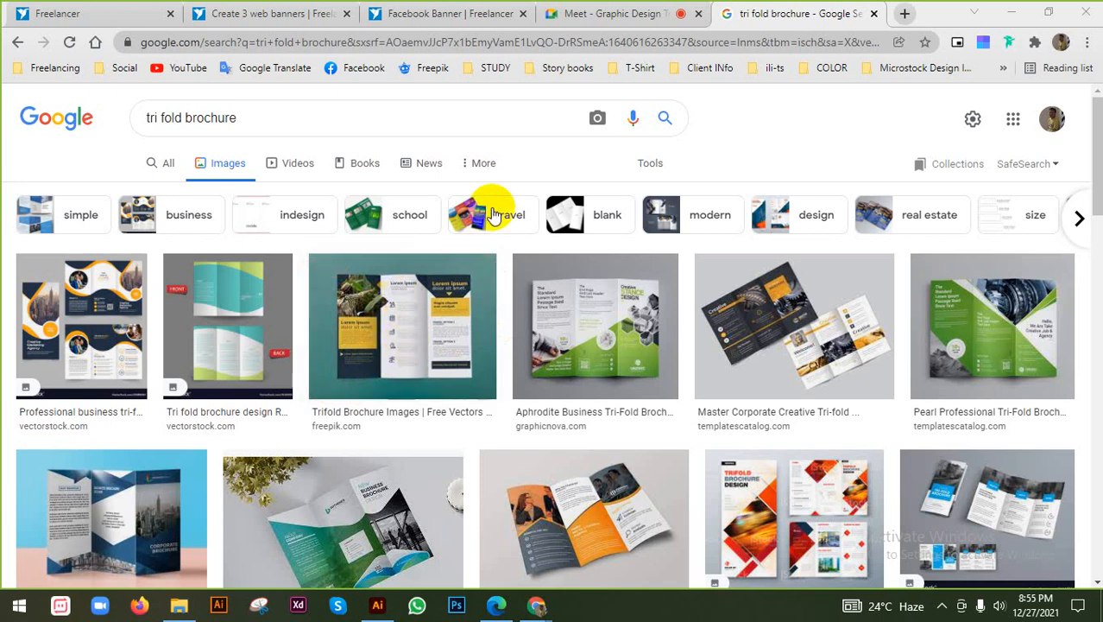
Preview the green Aphrodite Business Tri-Fold brochure from the image results
{"action": "scroll", "coordinate": [147, 210], "scroll_direction": "down", "scroll_amount": 2}
{"action": "scroll", "coordinate": [138, 210], "scroll_direction": "up", "scroll_amount": 1}
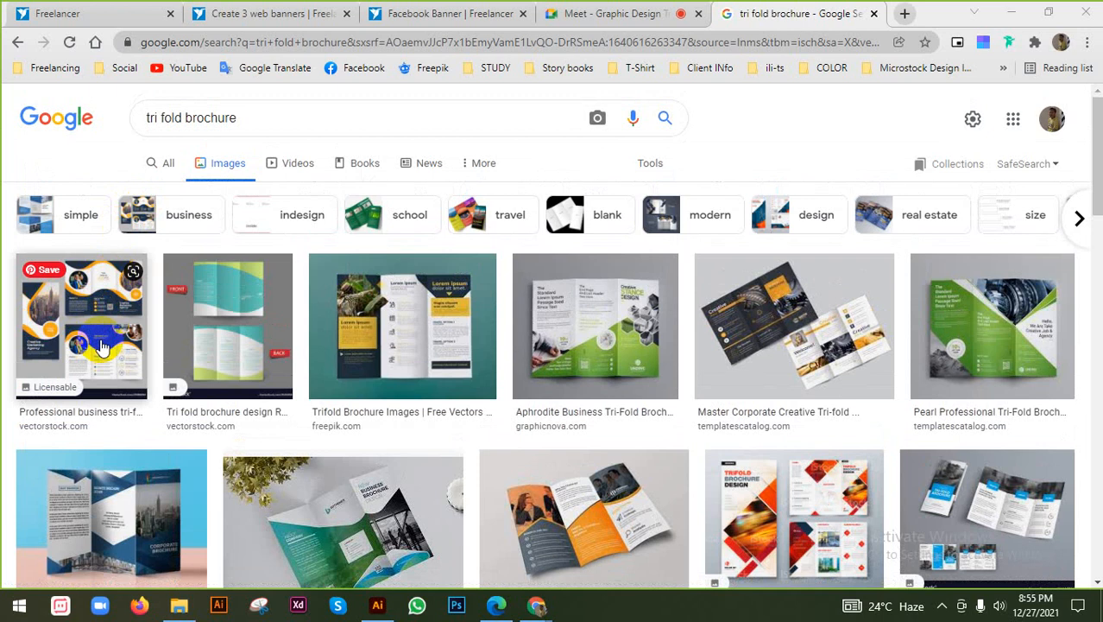
{"action": "scroll", "coordinate": [551, 381], "scroll_direction": "down", "scroll_amount": 1}
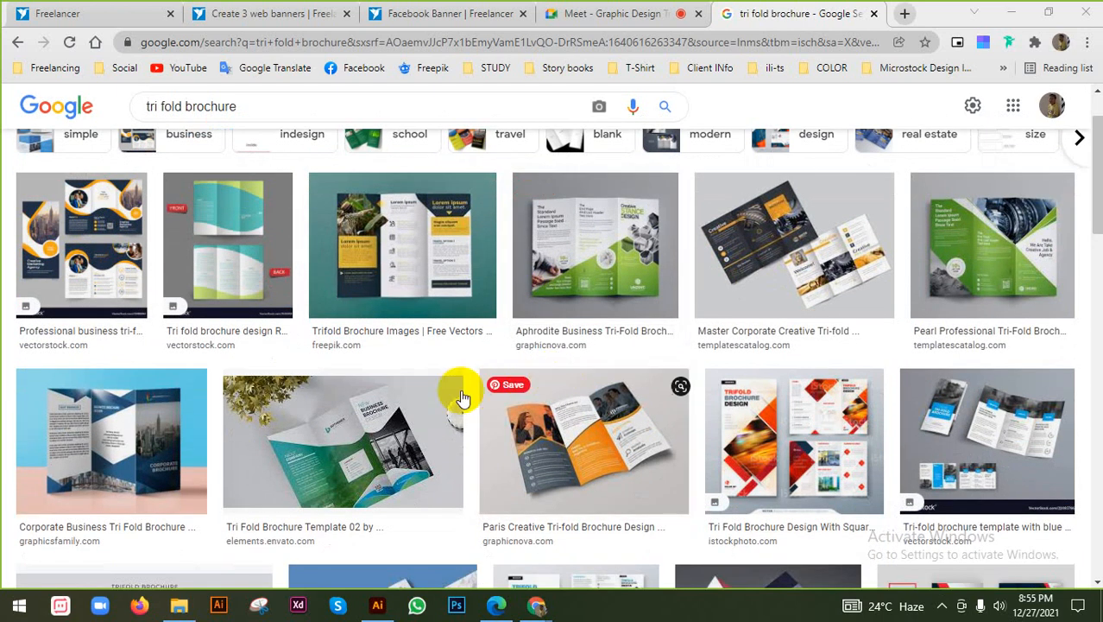
{"action": "left_click", "coordinate": [594, 291]}
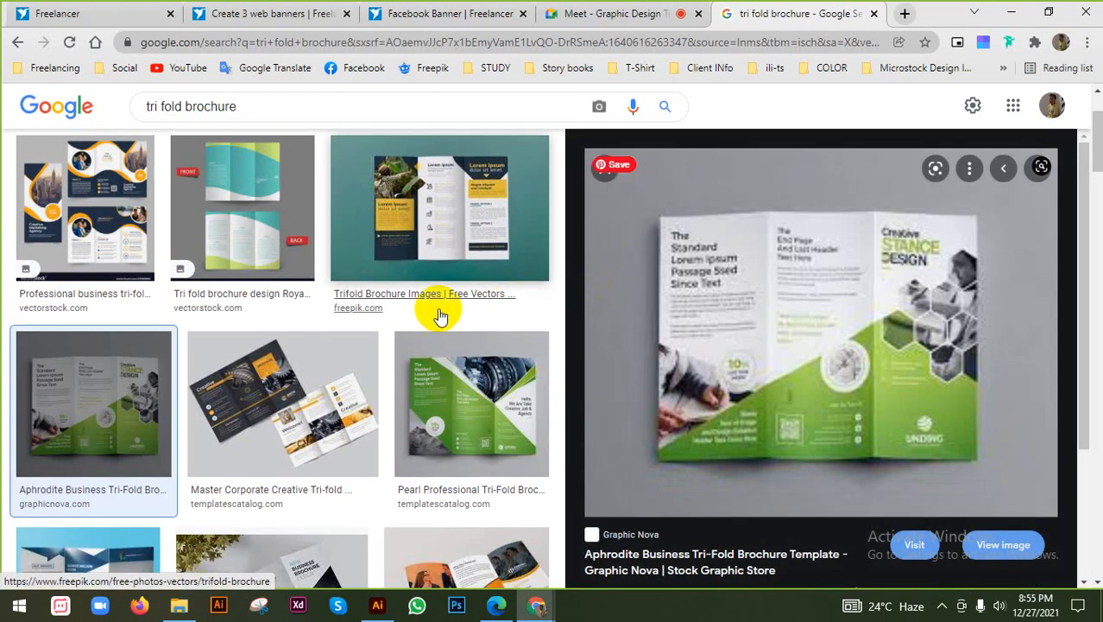
Browse further tri-fold brochure designs in the image results and compare their panel layouts
{"action": "scroll", "coordinate": [352, 316], "scroll_direction": "down", "scroll_amount": 2}
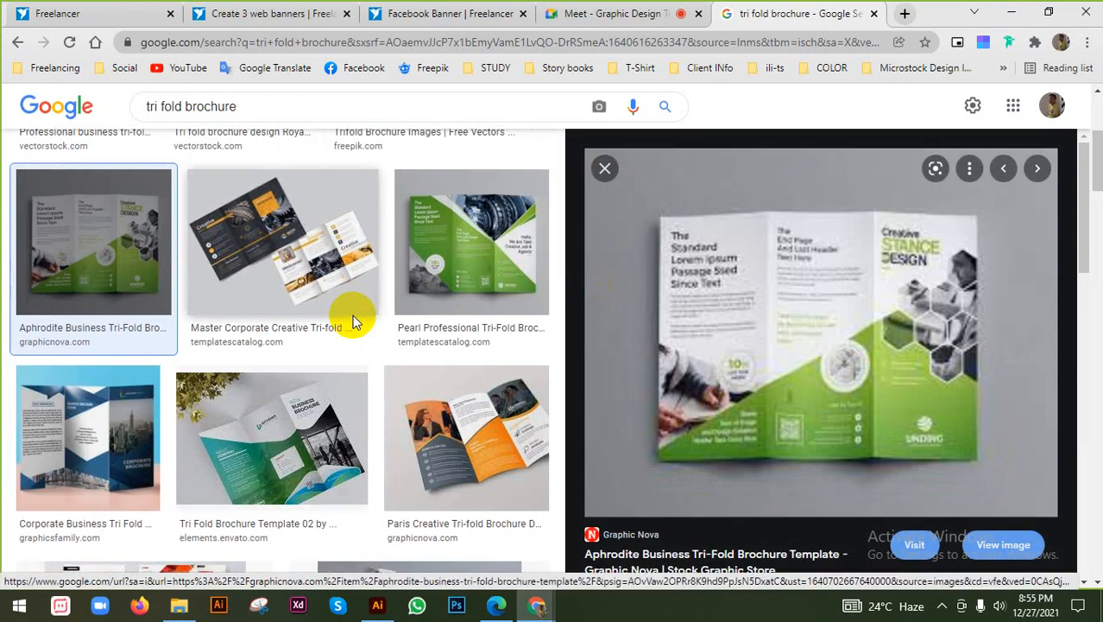
{"action": "scroll", "coordinate": [363, 328], "scroll_direction": "down", "scroll_amount": 2}
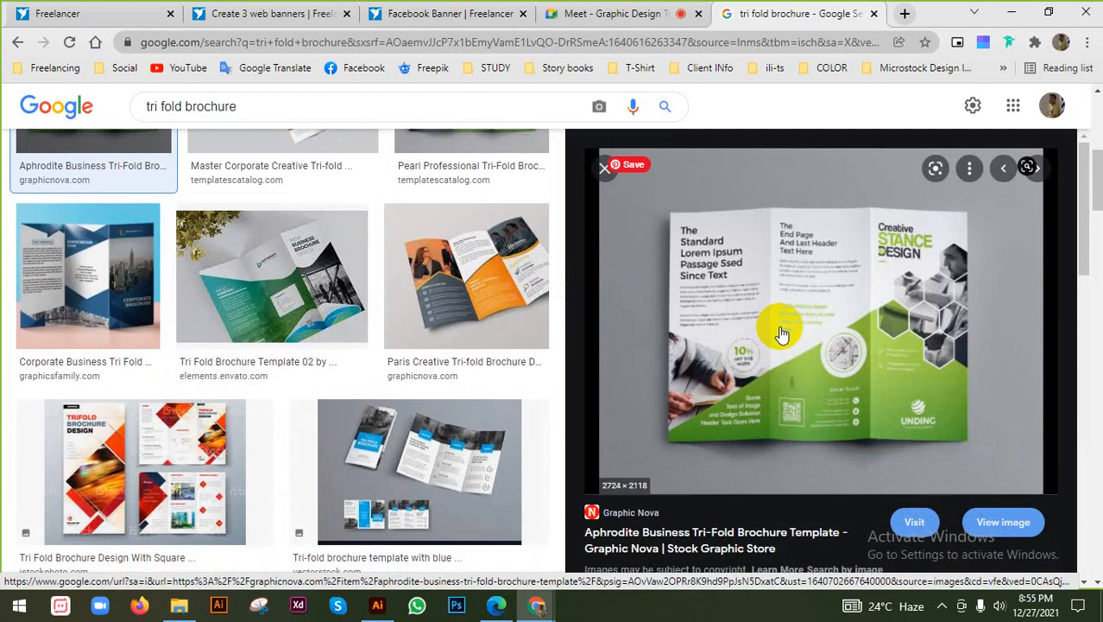
{"action": "scroll", "coordinate": [777, 327], "scroll_direction": "down", "scroll_amount": 1}
{"action": "scroll", "coordinate": [278, 325], "scroll_direction": "down", "scroll_amount": 3}
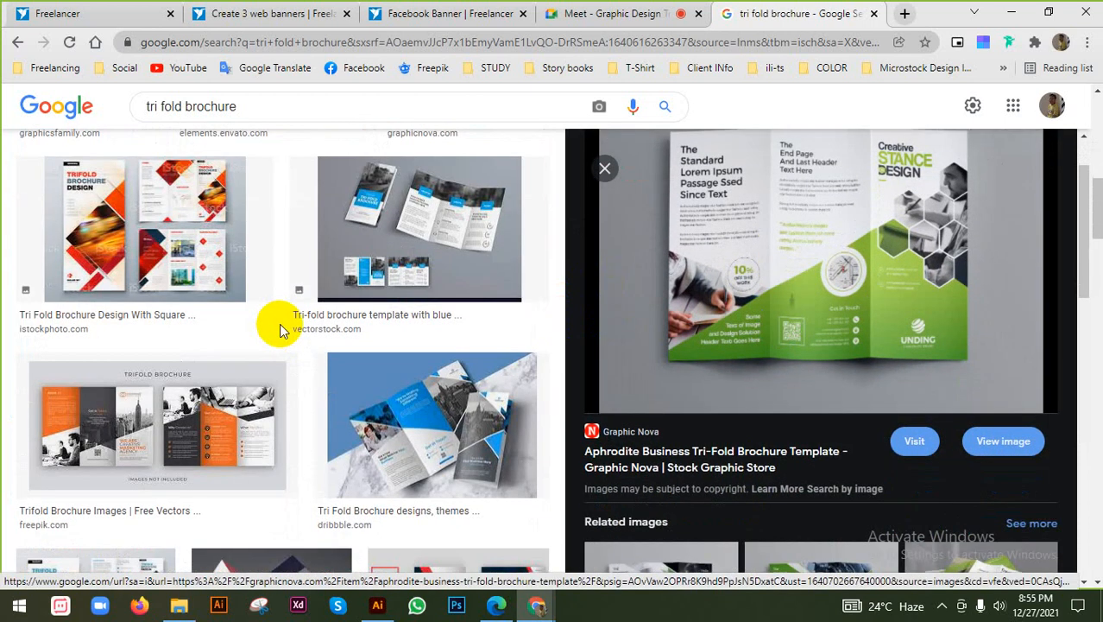
{"action": "scroll", "coordinate": [259, 327], "scroll_direction": "down", "scroll_amount": 2}
{"action": "scroll", "coordinate": [259, 328], "scroll_direction": "up", "scroll_amount": 1}
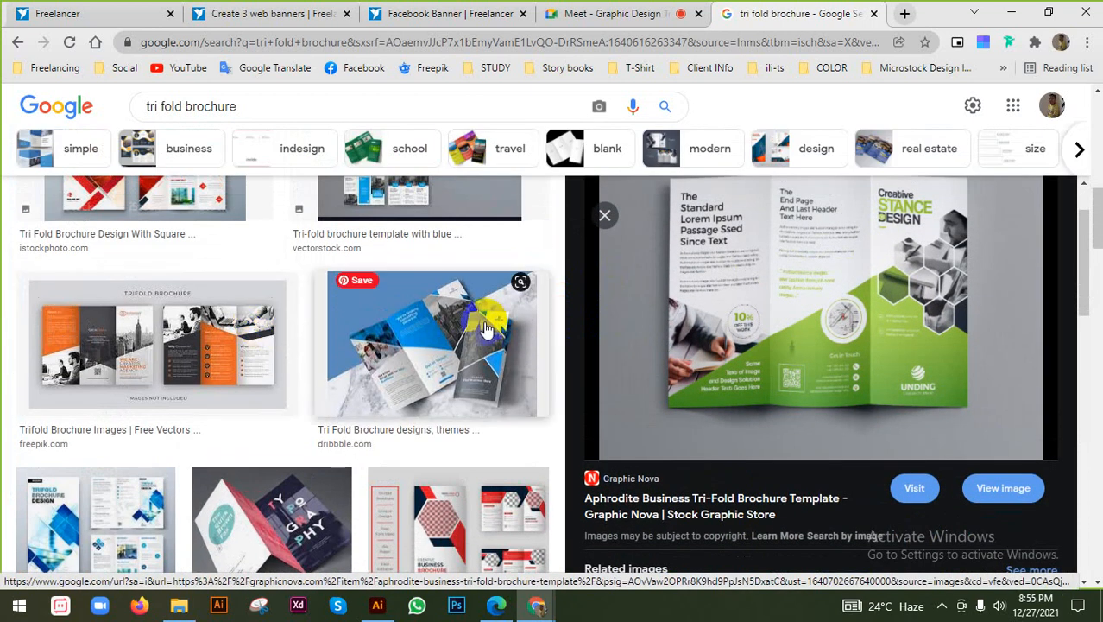
{"action": "scroll", "coordinate": [508, 329], "scroll_direction": "down", "scroll_amount": 1}
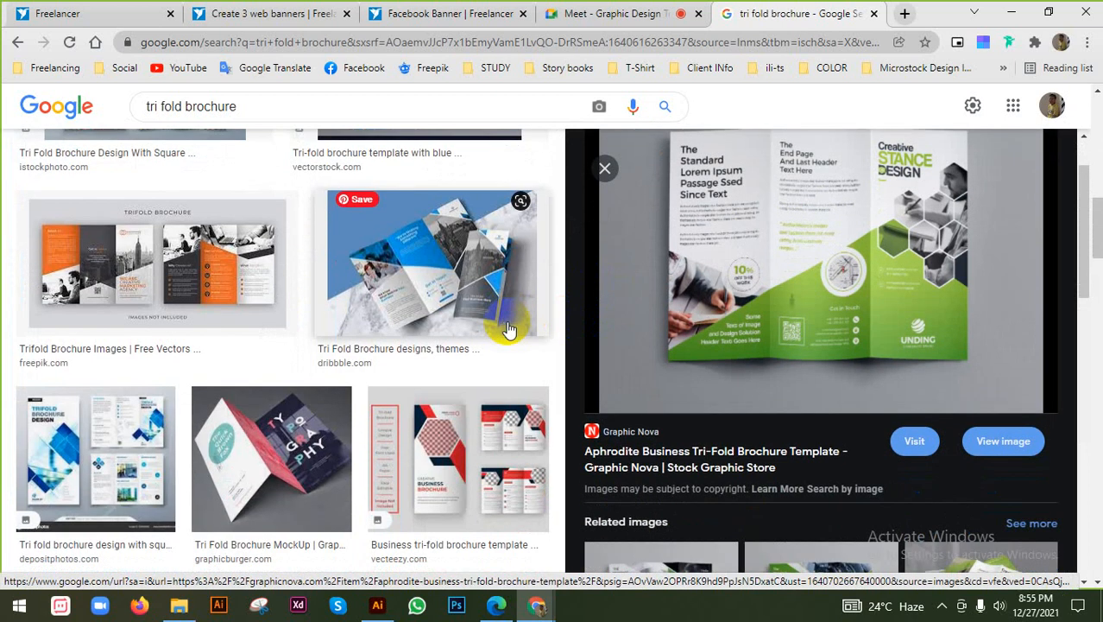
{"action": "scroll", "coordinate": [509, 329], "scroll_direction": "down", "scroll_amount": 1}
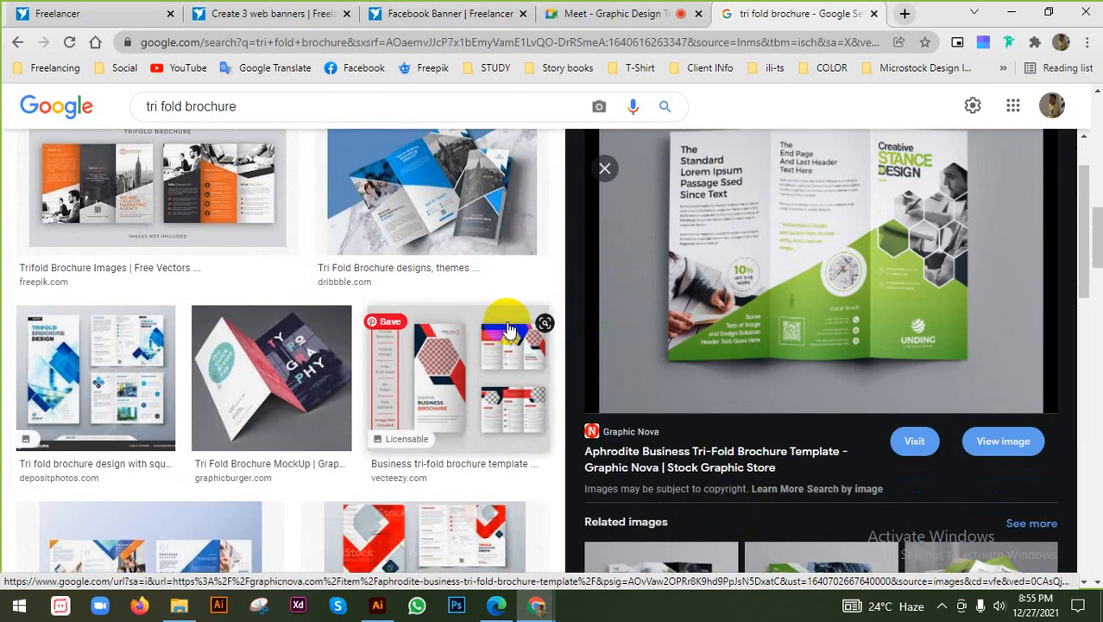
{"action": "scroll", "coordinate": [420, 326], "scroll_direction": "up", "scroll_amount": 3}
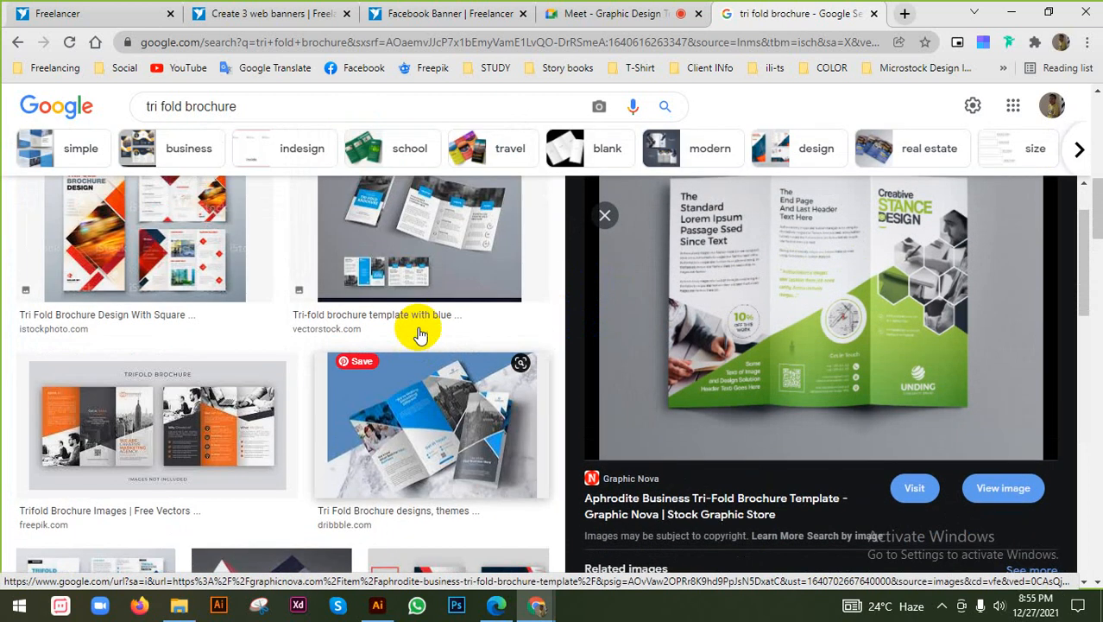
{"action": "scroll", "coordinate": [259, 335], "scroll_direction": "down", "scroll_amount": 1}
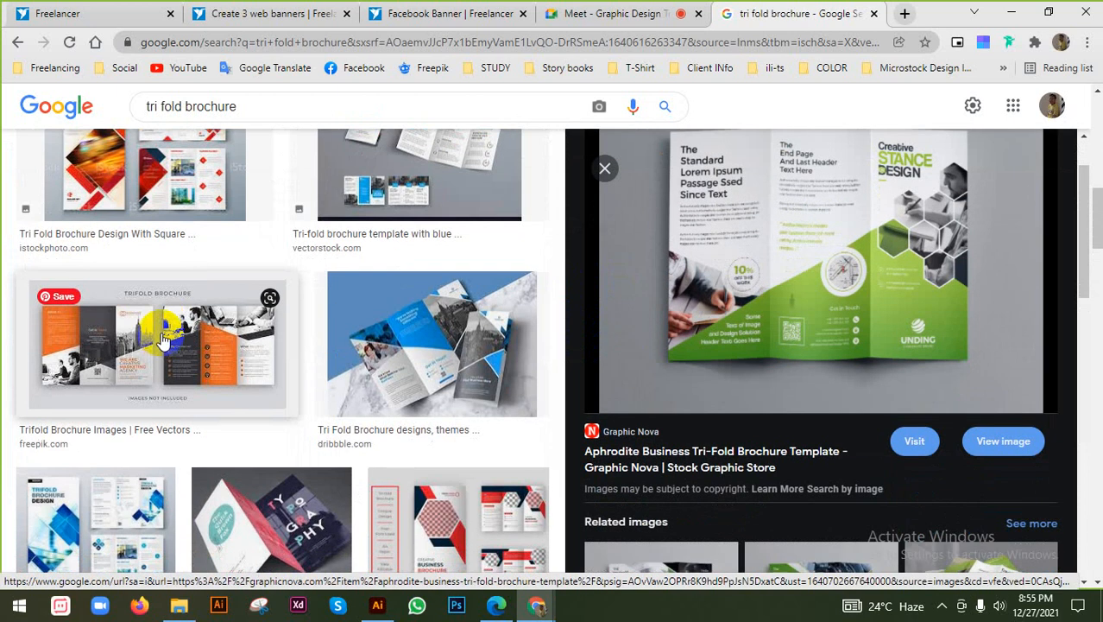
{"action": "scroll", "coordinate": [561, 320], "scroll_direction": "down", "scroll_amount": 2}
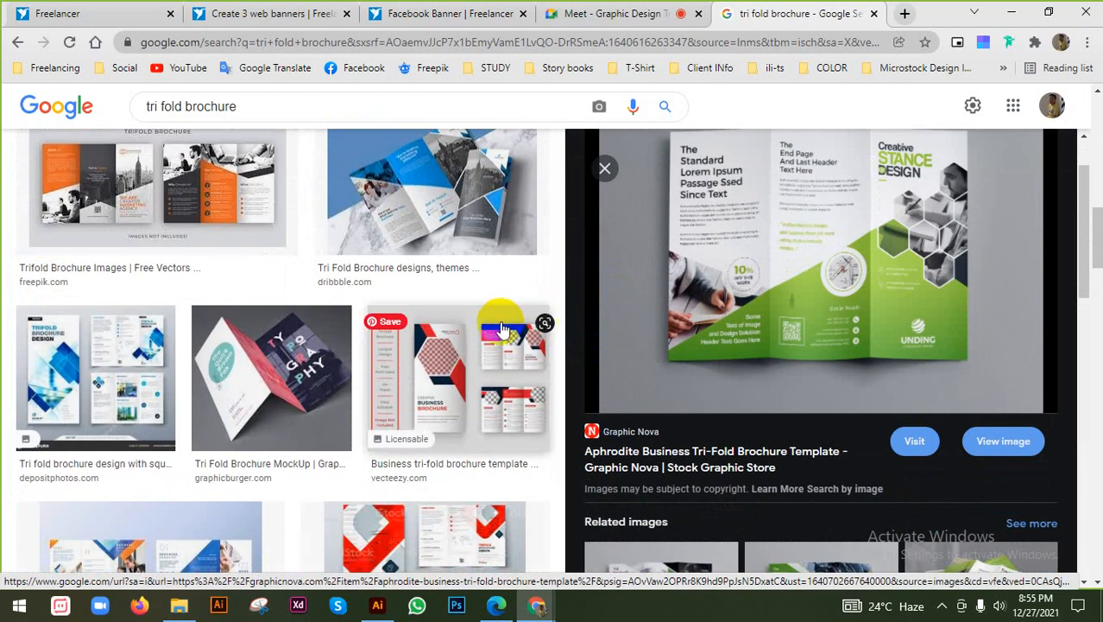
Preview the red and navy Vecteezy business tri-fold brochure template and look over its details
{"action": "left_click", "coordinate": [458, 346]}
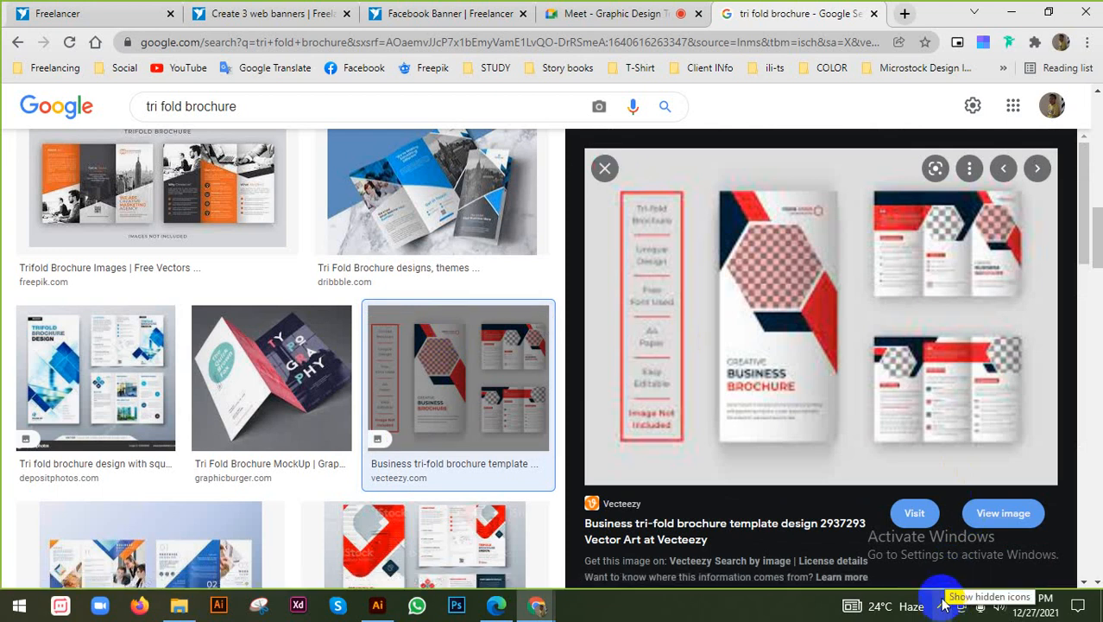
{"action": "scroll", "coordinate": [743, 281], "scroll_direction": "down", "scroll_amount": 2}
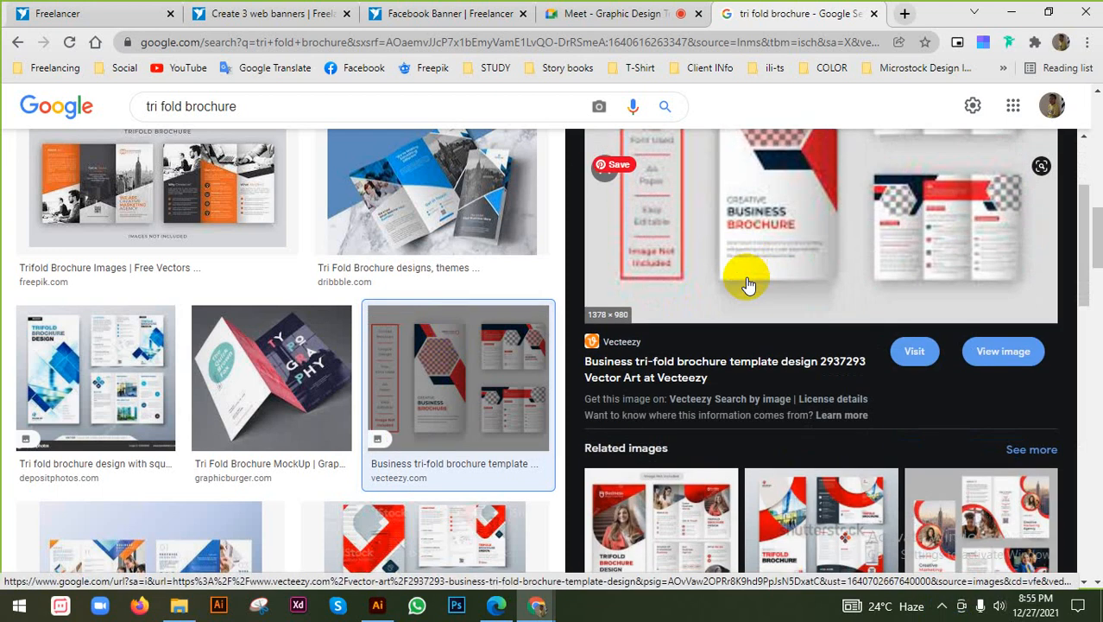
{"action": "scroll", "coordinate": [748, 285], "scroll_direction": "up", "scroll_amount": 2}
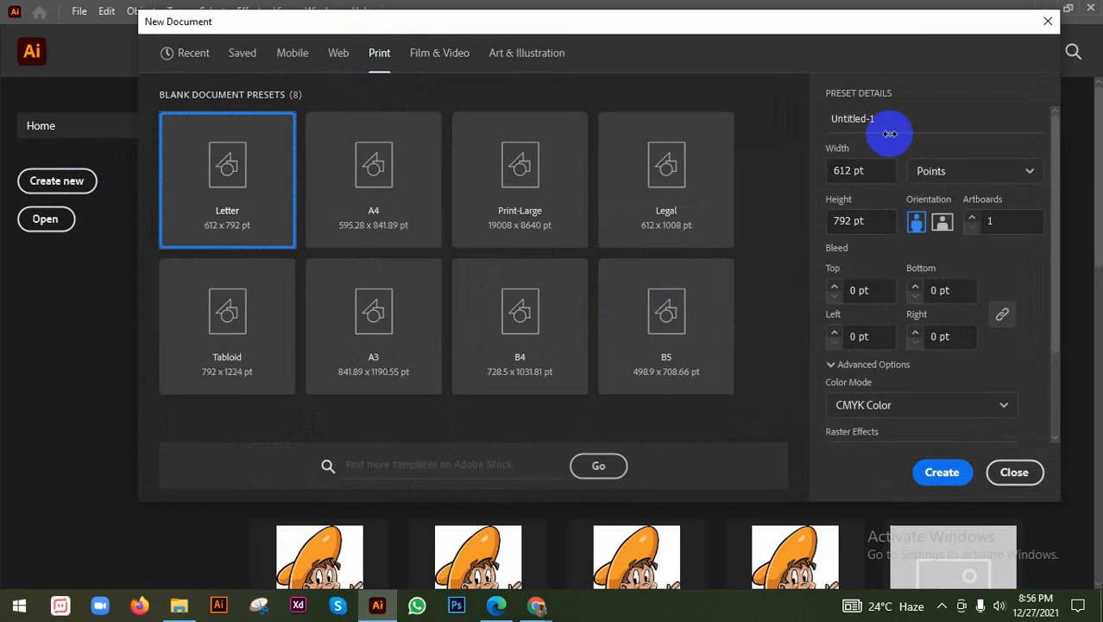
Switch the units of the Letter print preset to Feet & Inches and on to Inches
{"action": "left_click", "coordinate": [949, 170]}
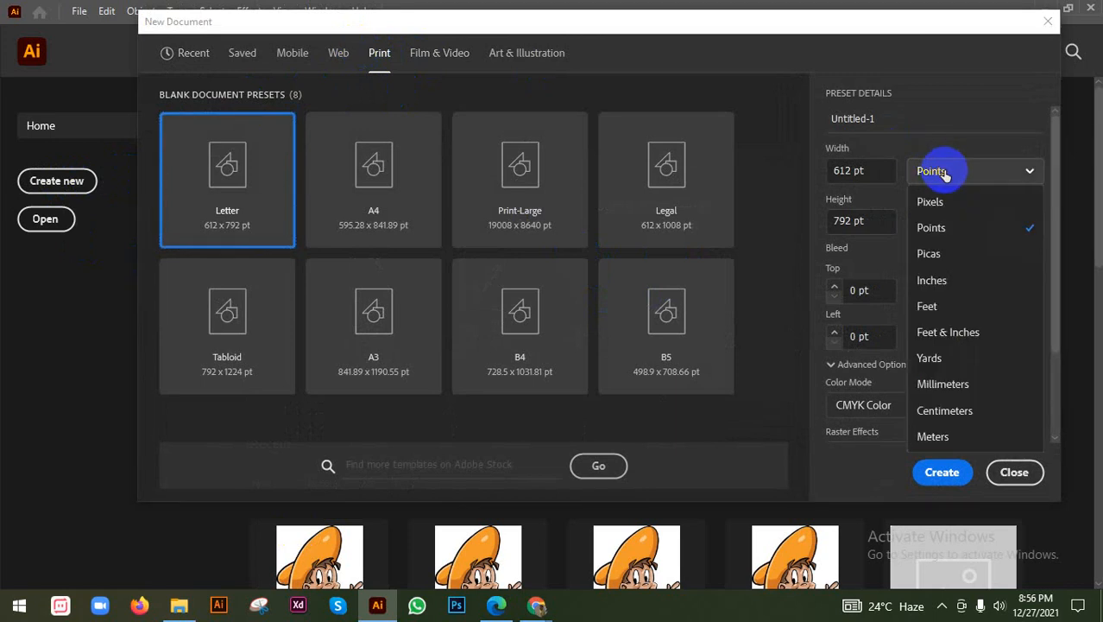
{"action": "left_click", "coordinate": [944, 322]}
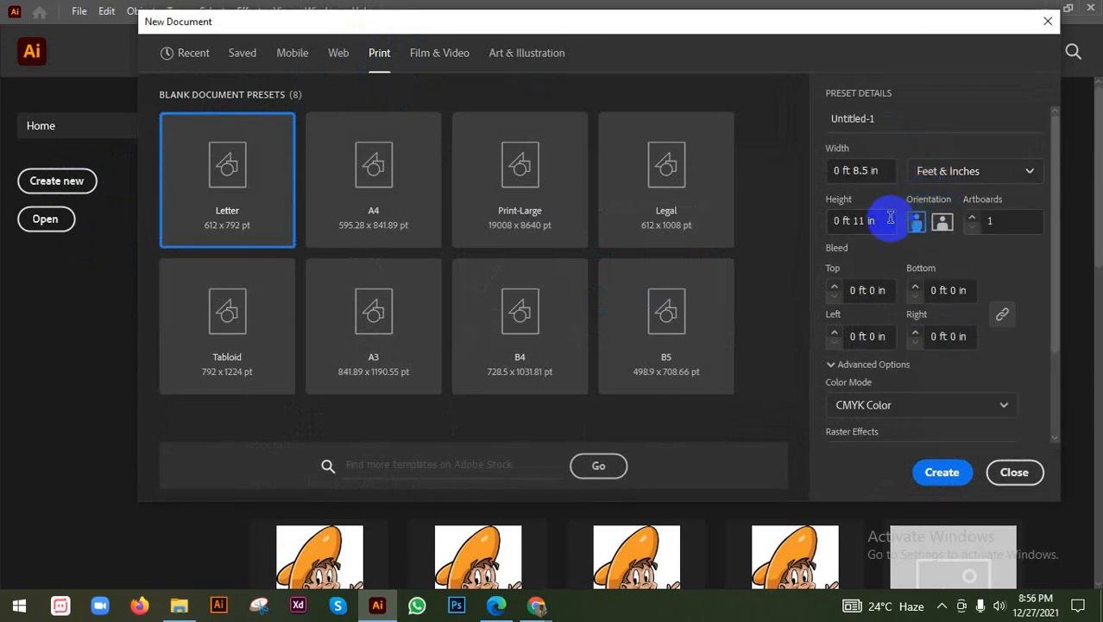
{"action": "left_click", "coordinate": [956, 176]}
{"action": "left_click", "coordinate": [945, 282]}
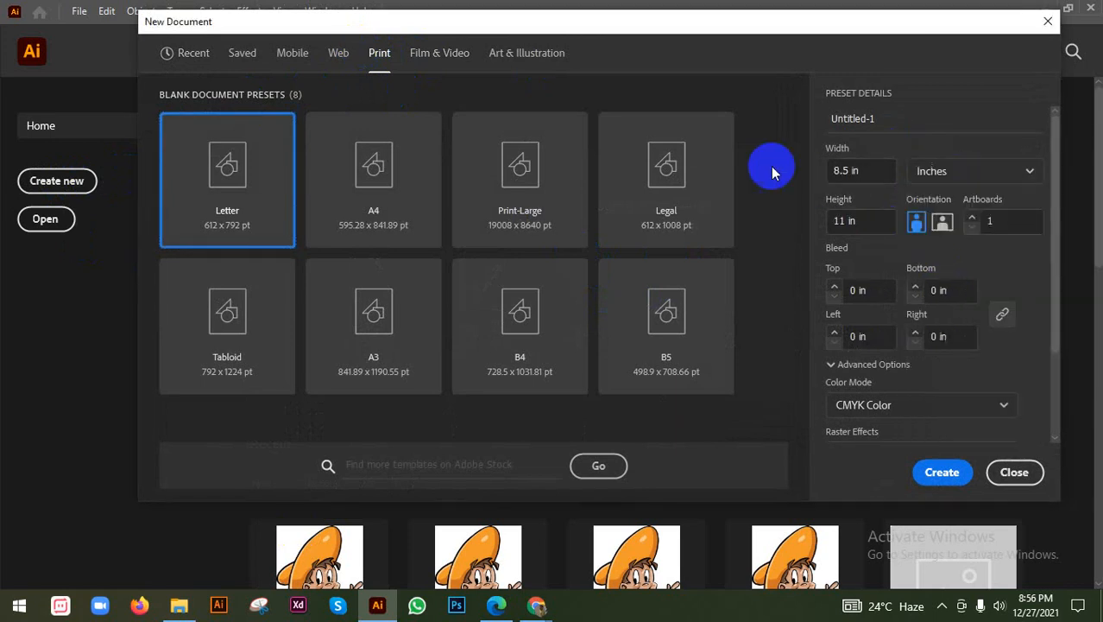
Choose the A4 print preset for the new document and set its units to Inches
{"action": "left_click", "coordinate": [361, 181]}
{"action": "left_click", "coordinate": [993, 170]}
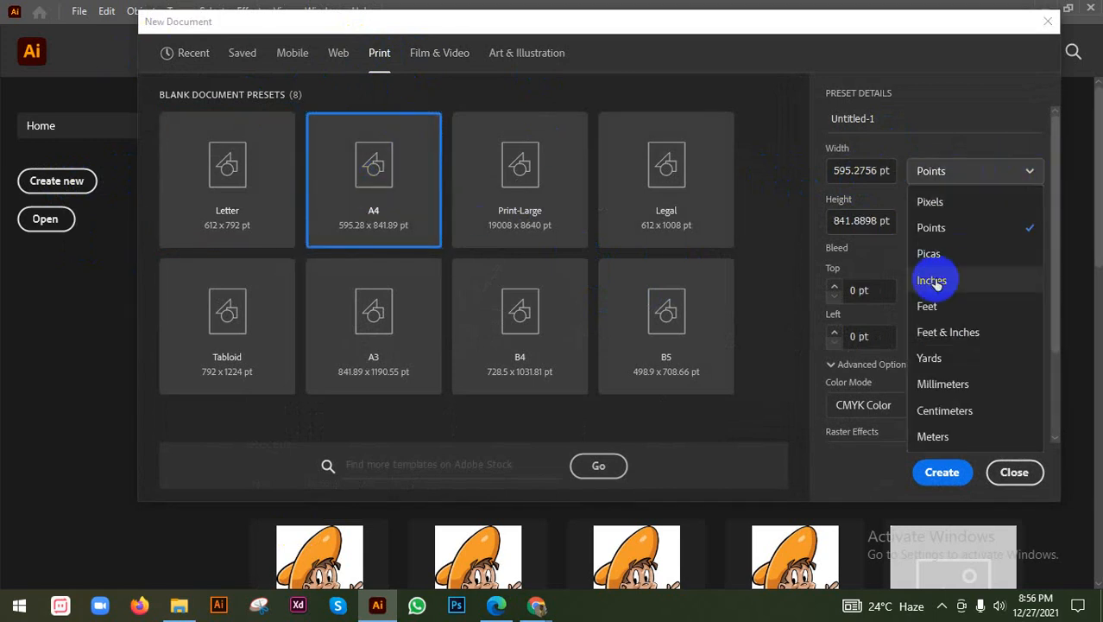
{"action": "left_click", "coordinate": [938, 285]}
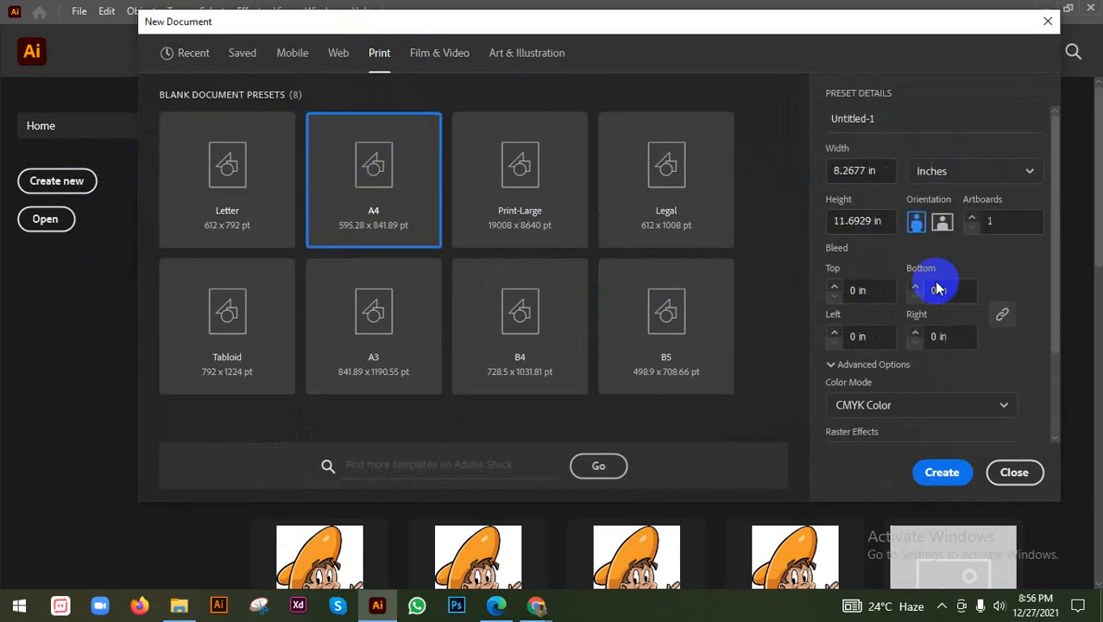
{"action": "left_click", "coordinate": [849, 171]}
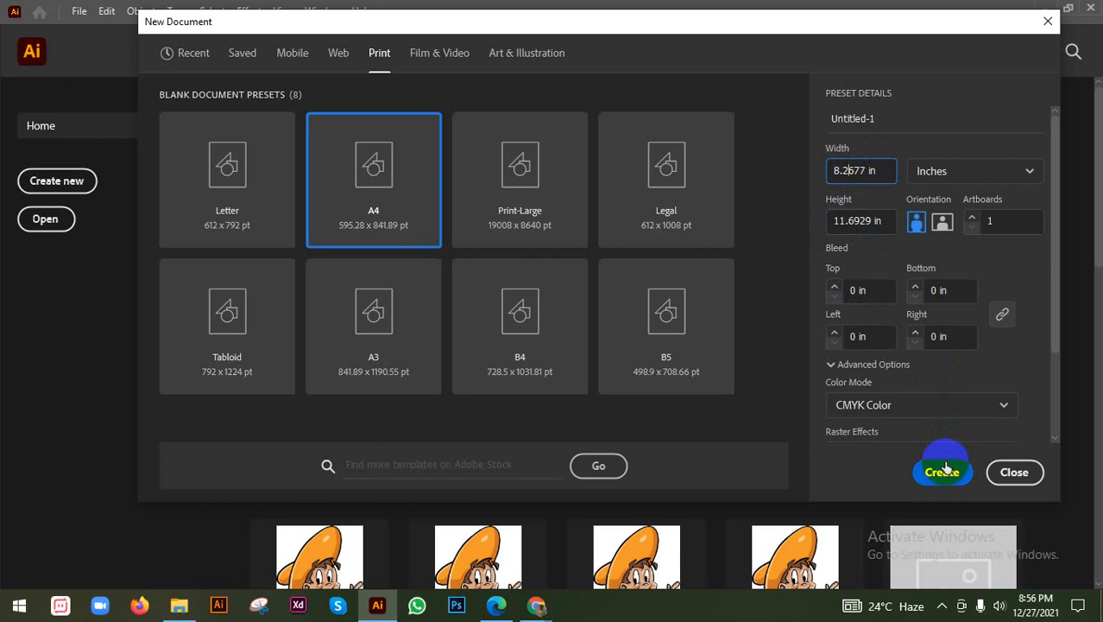
Check the Vecteezy brochure reference in Chrome and return to Illustrator's new document settings
{"action": "mouse_move", "coordinate": [536, 604]}
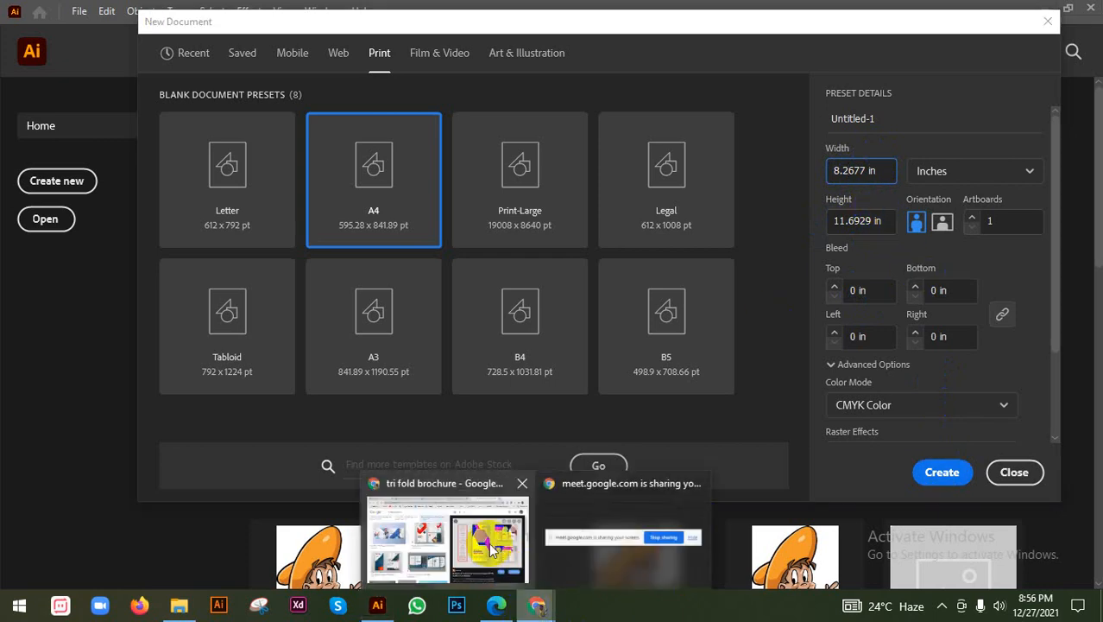
{"action": "left_click", "coordinate": [490, 547]}
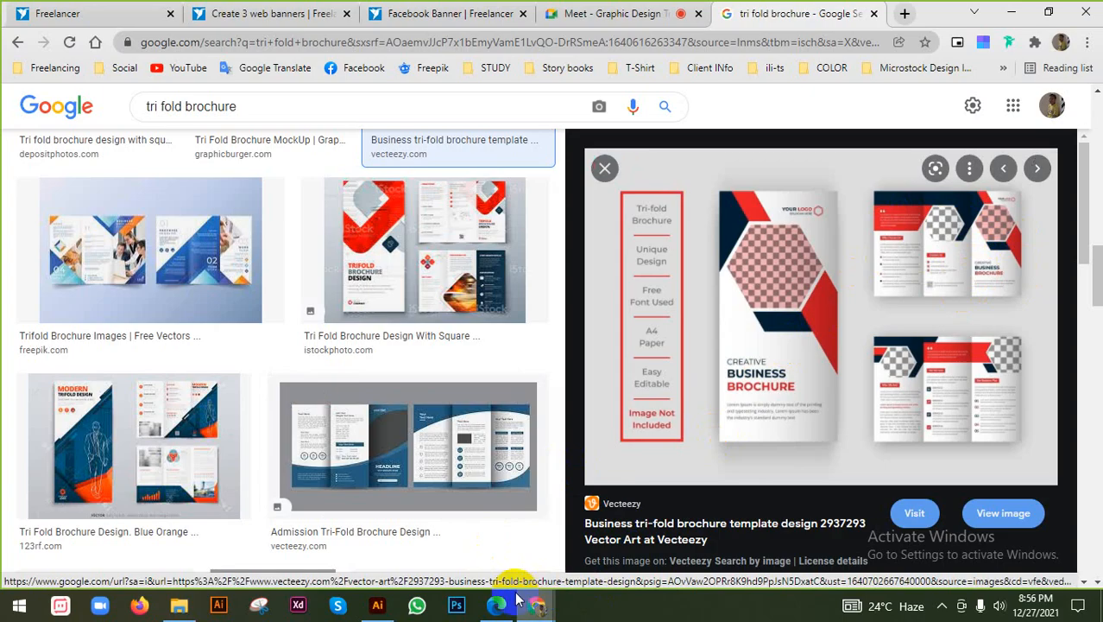
{"action": "left_click", "coordinate": [380, 606]}
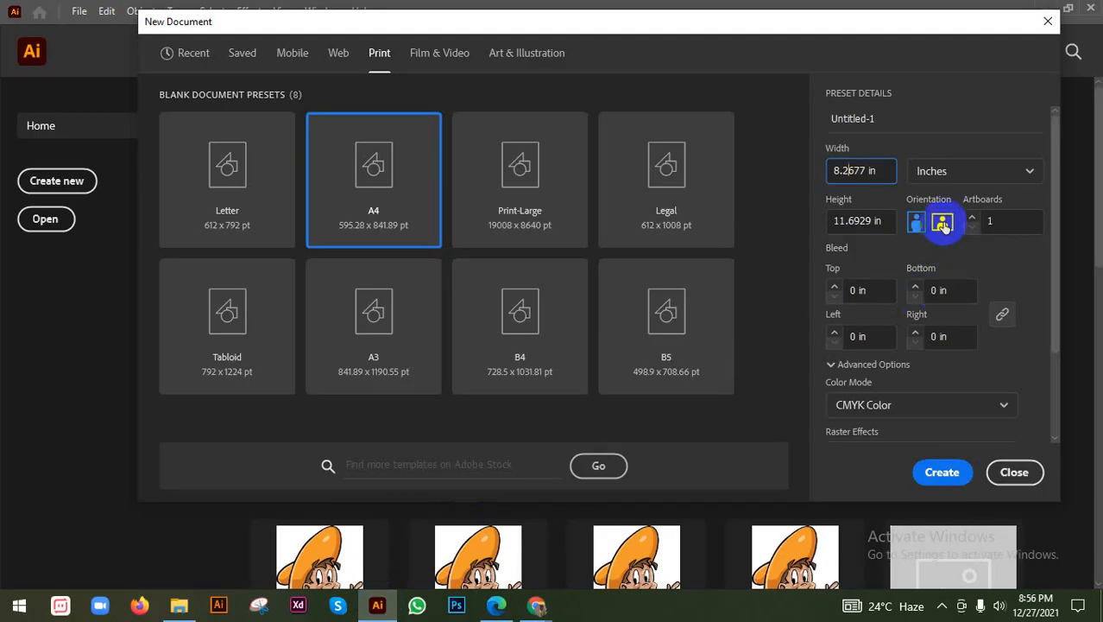
Set the A4 page to landscape orientation, create the document and hide the side panels
{"action": "left_click", "coordinate": [942, 224]}
{"action": "left_click", "coordinate": [849, 170]}
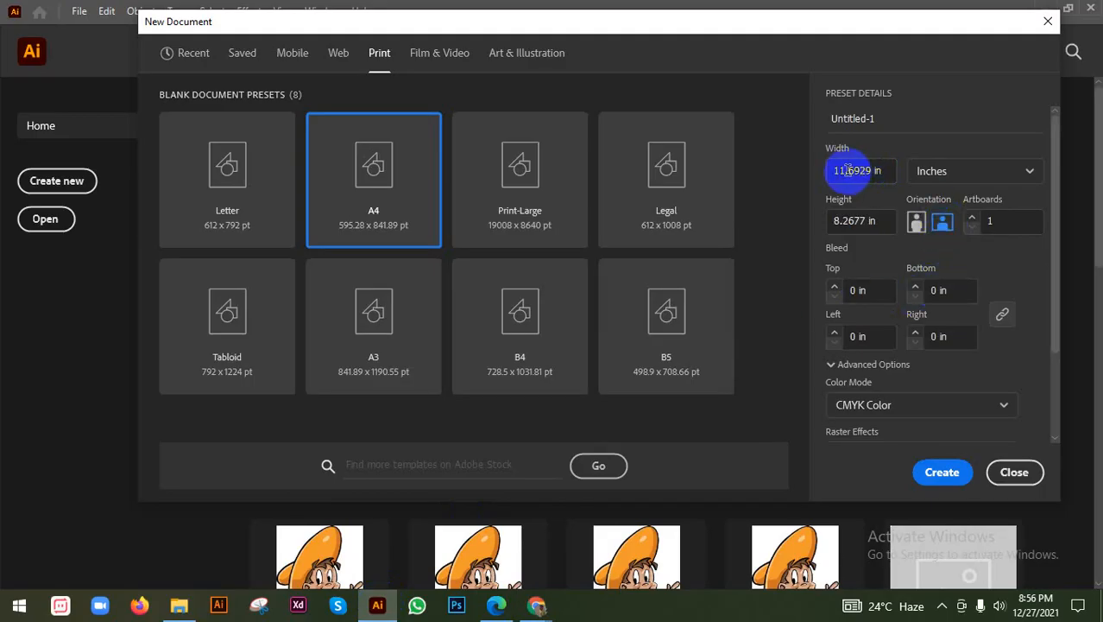
{"action": "left_click", "coordinate": [941, 471]}
{"action": "key", "text": "shift+Tab"}
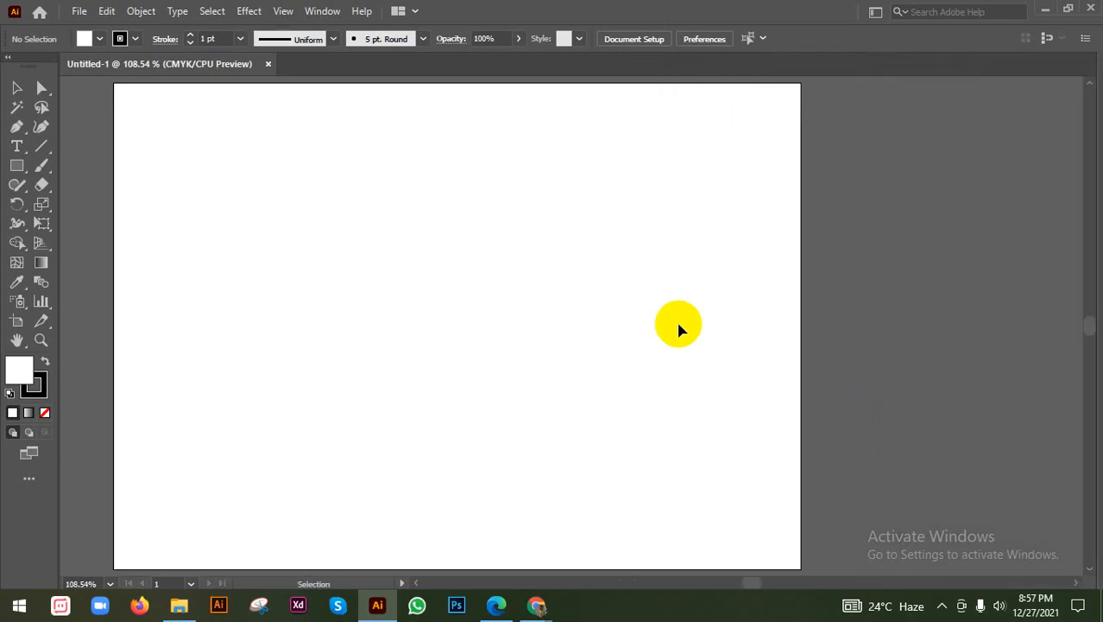
Inspect the artboard's dimensions at 100% zoom using the Artboard tool, and return to the Selection tool
{"action": "key", "text": "ctrl+1"}
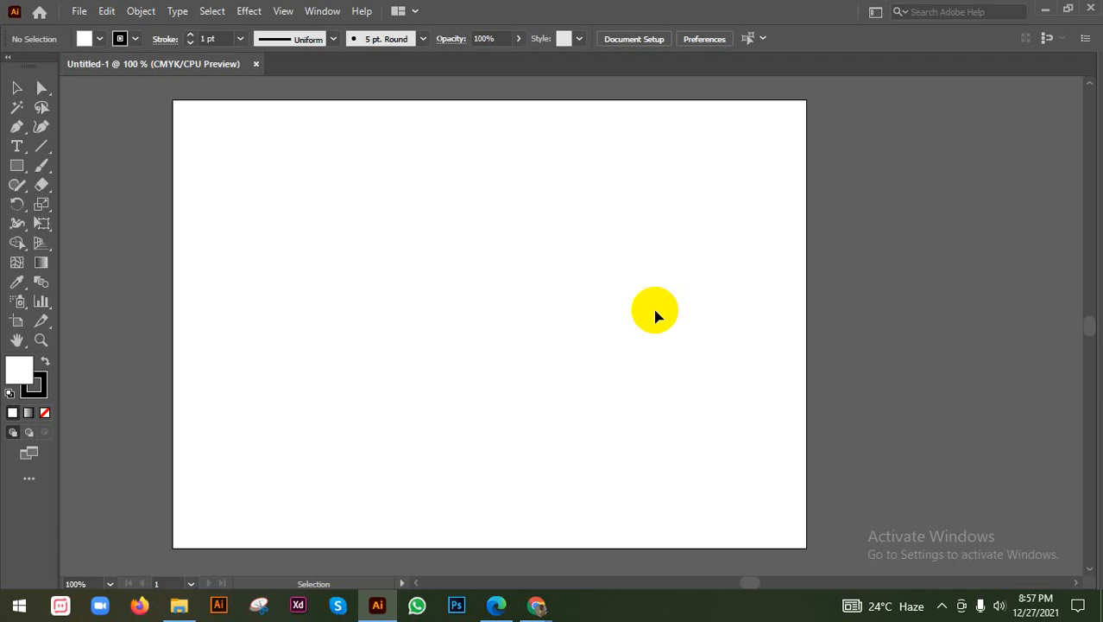
{"action": "key", "text": "shift+o"}
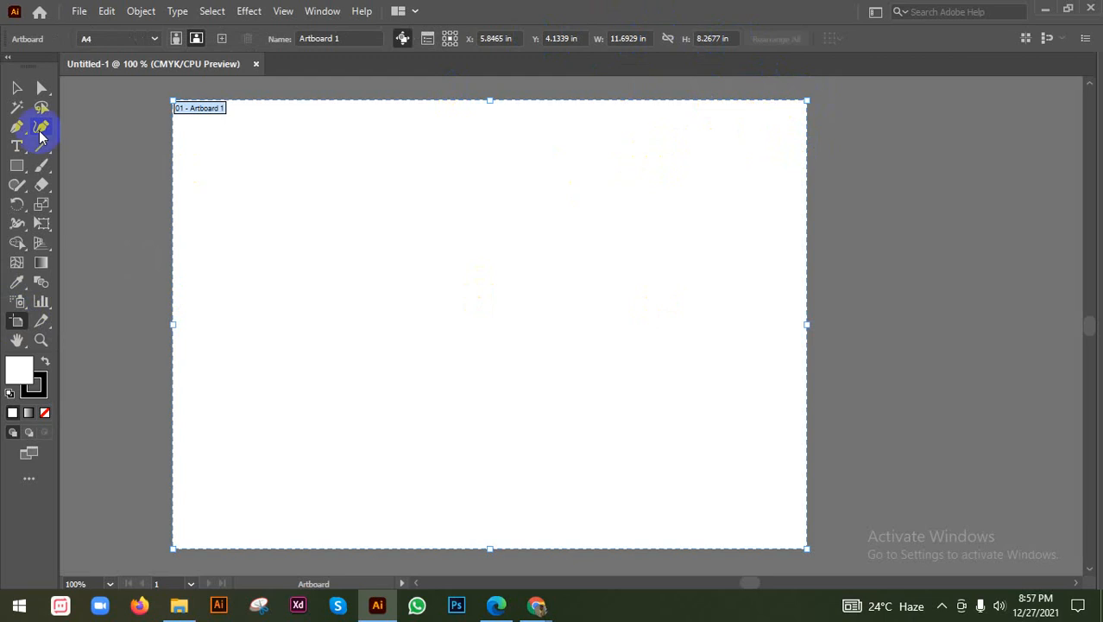
{"action": "left_click", "coordinate": [15, 88]}
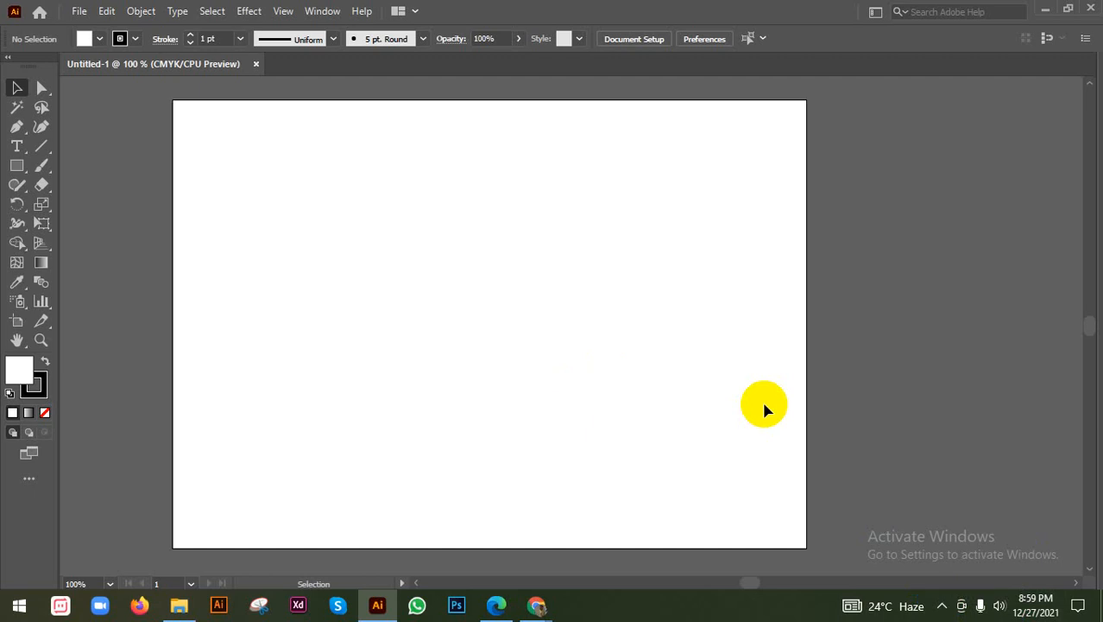
Review the three-panel layout of the Vecteezy brochure in Chrome and go back to the blank Illustrator document
{"action": "mouse_move", "coordinate": [534, 604]}
{"action": "left_click", "coordinate": [465, 519]}
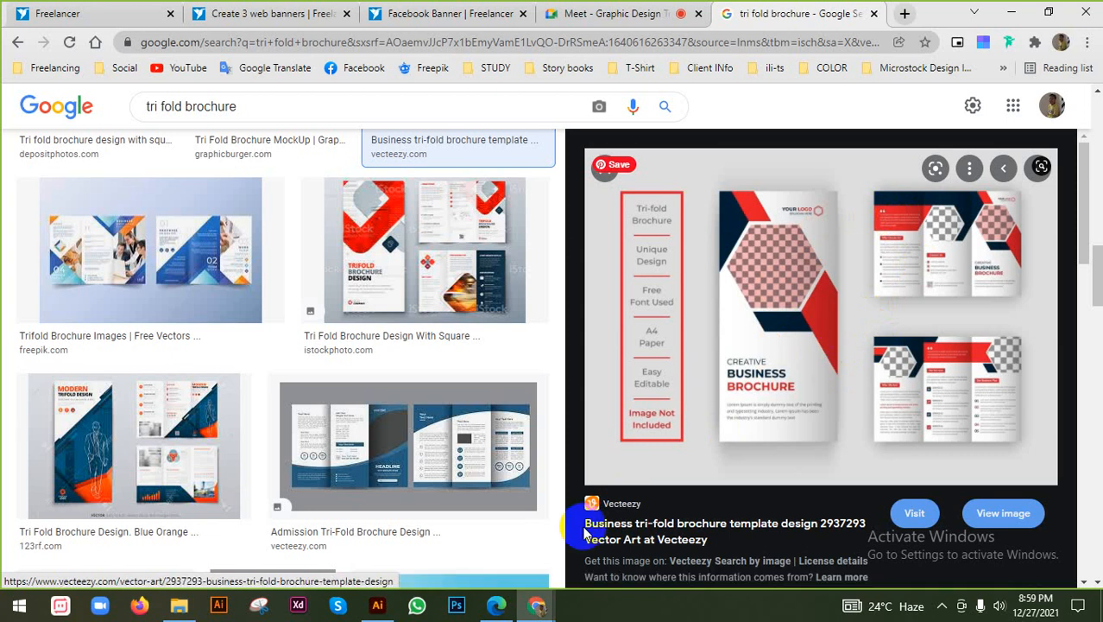
{"action": "left_click", "coordinate": [377, 604]}
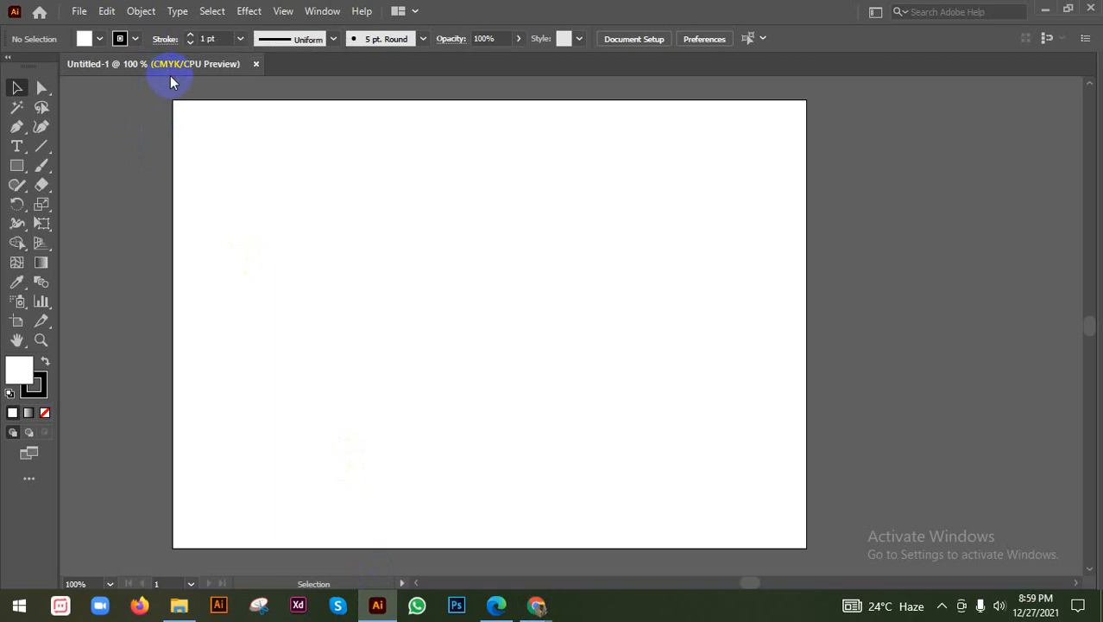
Set a 0.25 in bleed on all sides in the document setup, and undo the change
{"action": "left_click", "coordinate": [79, 10]}
{"action": "mouse_move", "coordinate": [251, 427]}
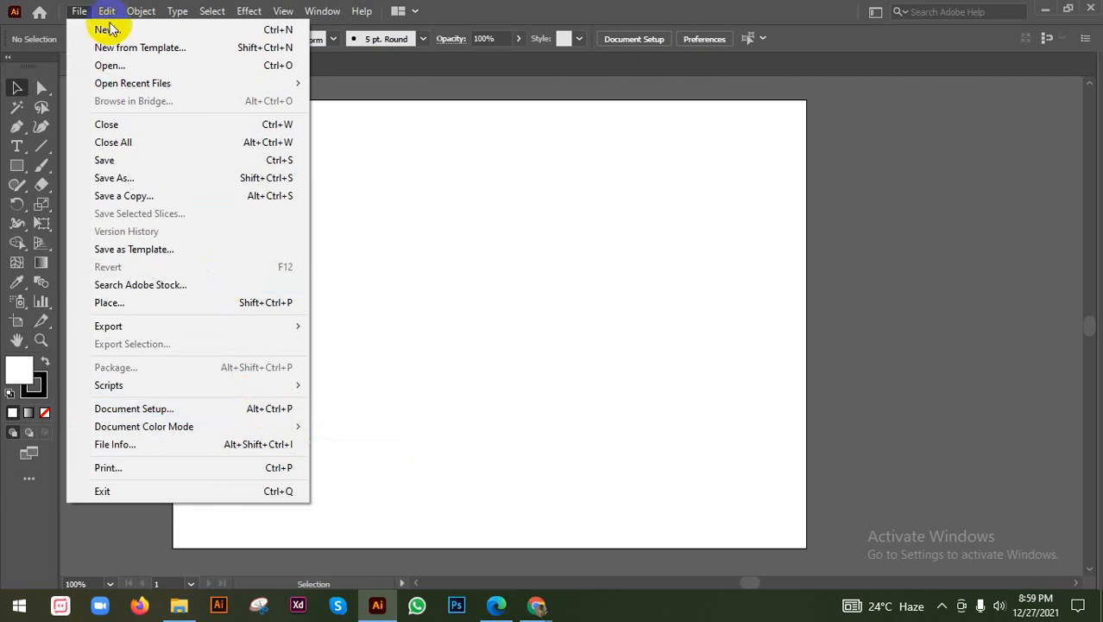
{"action": "mouse_move", "coordinate": [96, 7]}
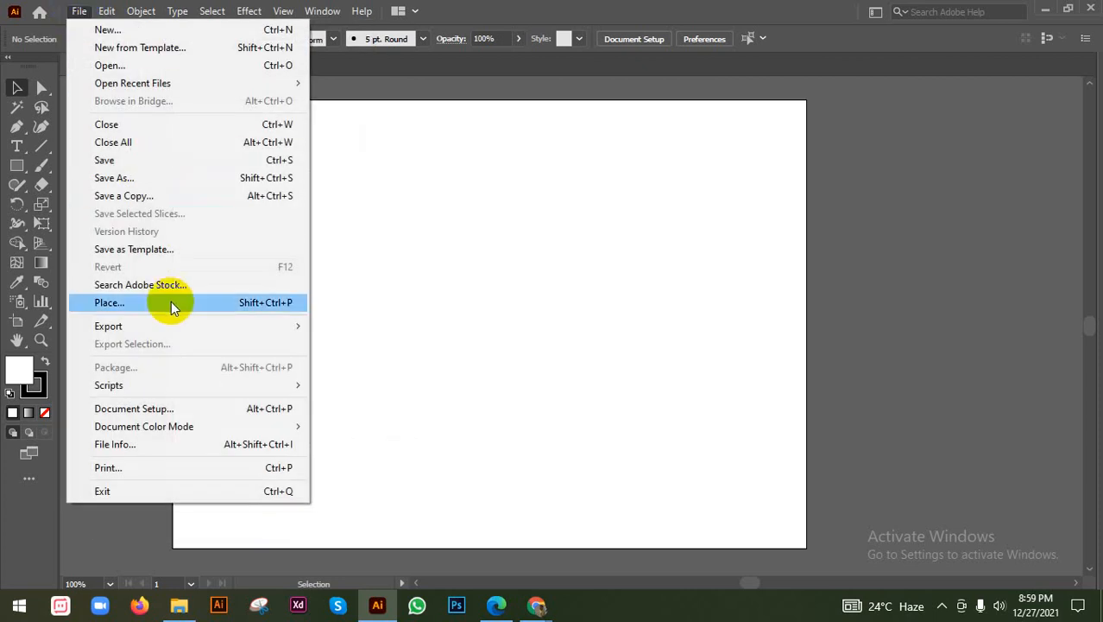
{"action": "left_click", "coordinate": [155, 413]}
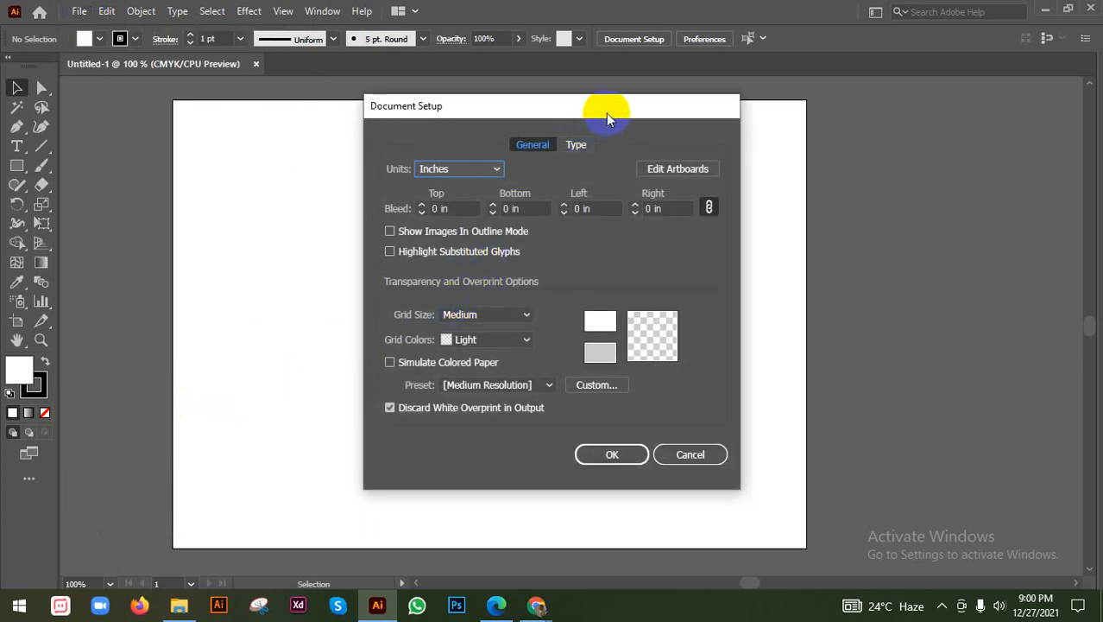
{"action": "left_click_drag", "start_coordinate": [607, 113], "coordinate": [689, 113]}
{"action": "left_click", "coordinate": [503, 203]}
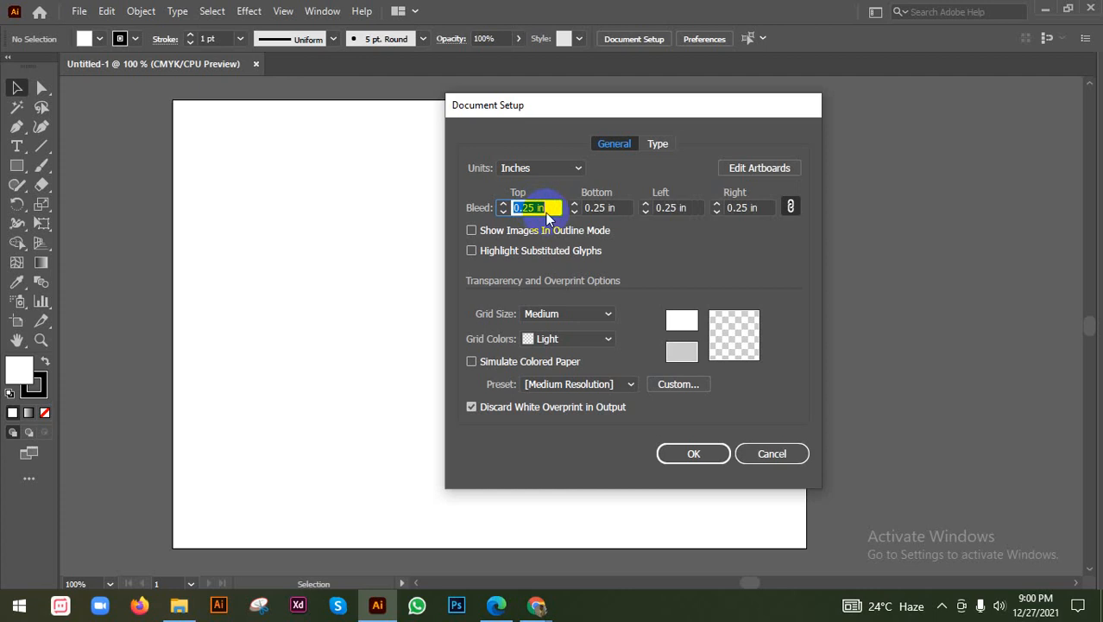
{"action": "left_click", "coordinate": [684, 454]}
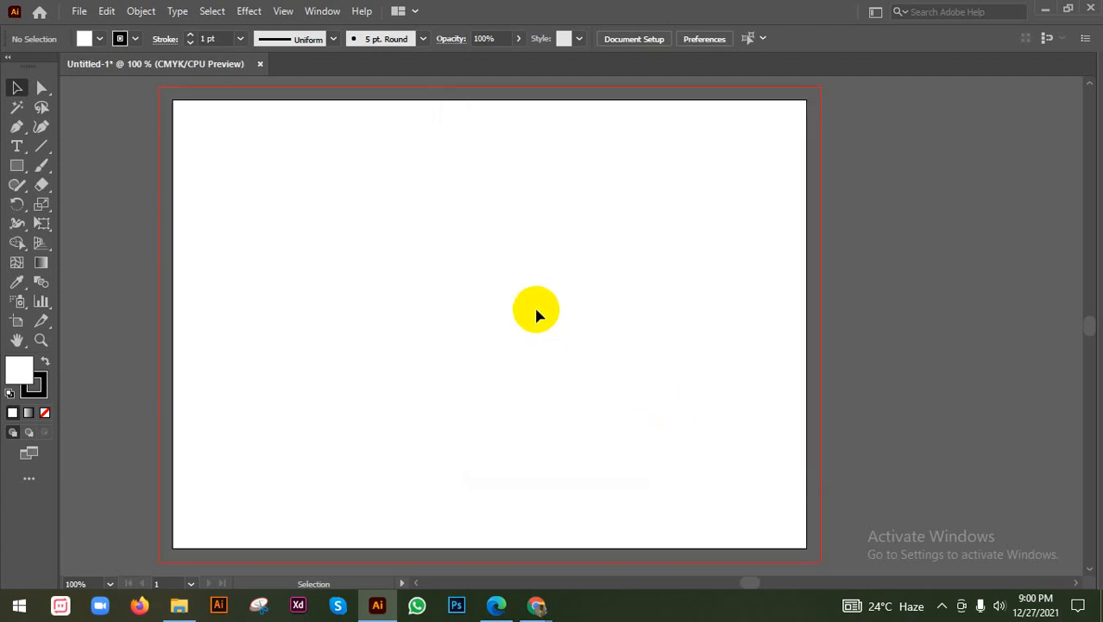
{"action": "key", "text": "ctrl+s"}
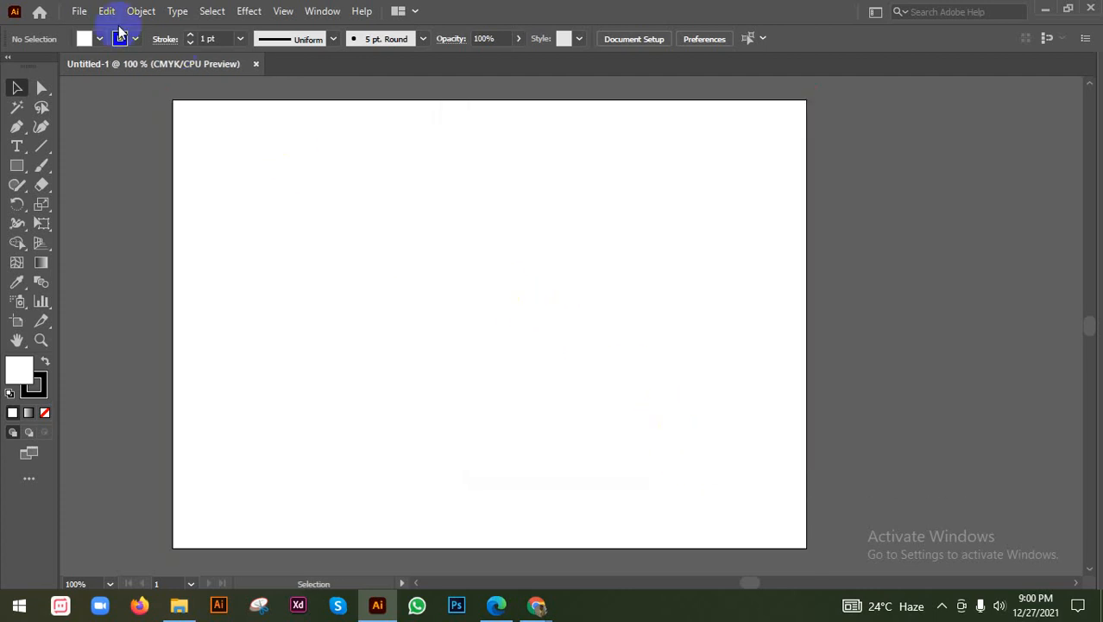
Try a 0.125 in bleed on all sides with Show Images In Outline Mode enabled in the document setup, and close the settings
{"action": "left_click", "coordinate": [78, 10]}
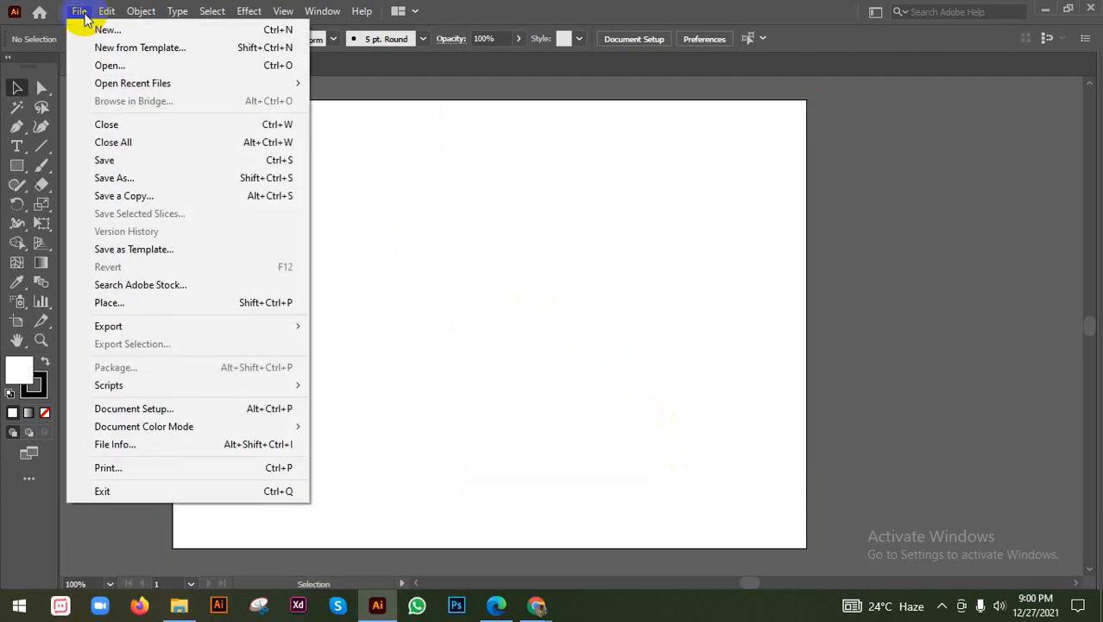
{"action": "left_click", "coordinate": [143, 409]}
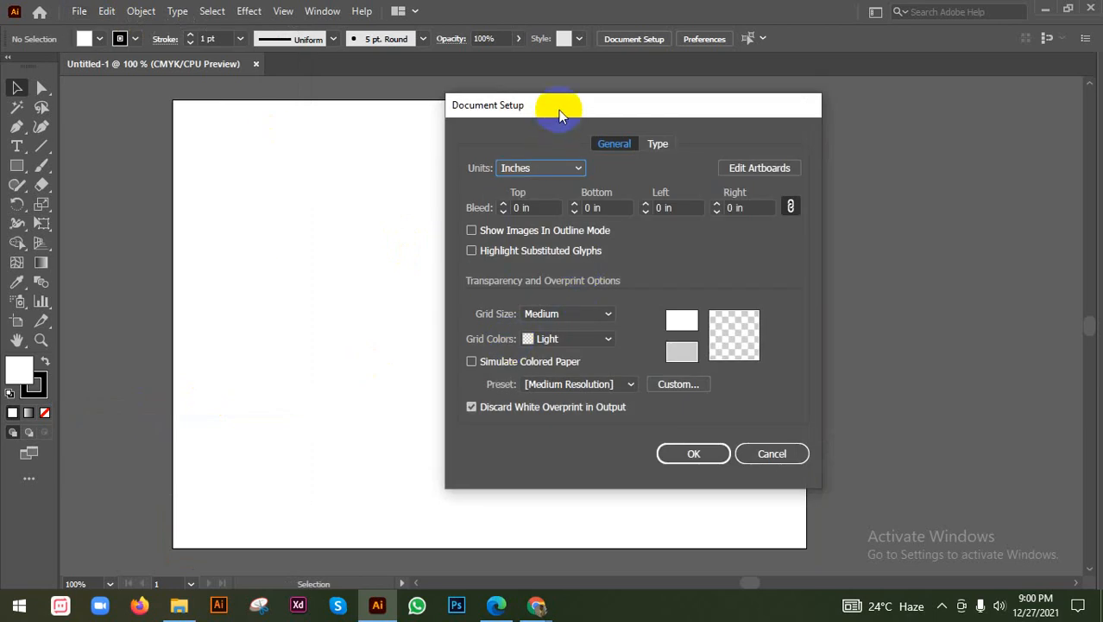
{"action": "left_click_drag", "start_coordinate": [559, 110], "coordinate": [729, 176]}
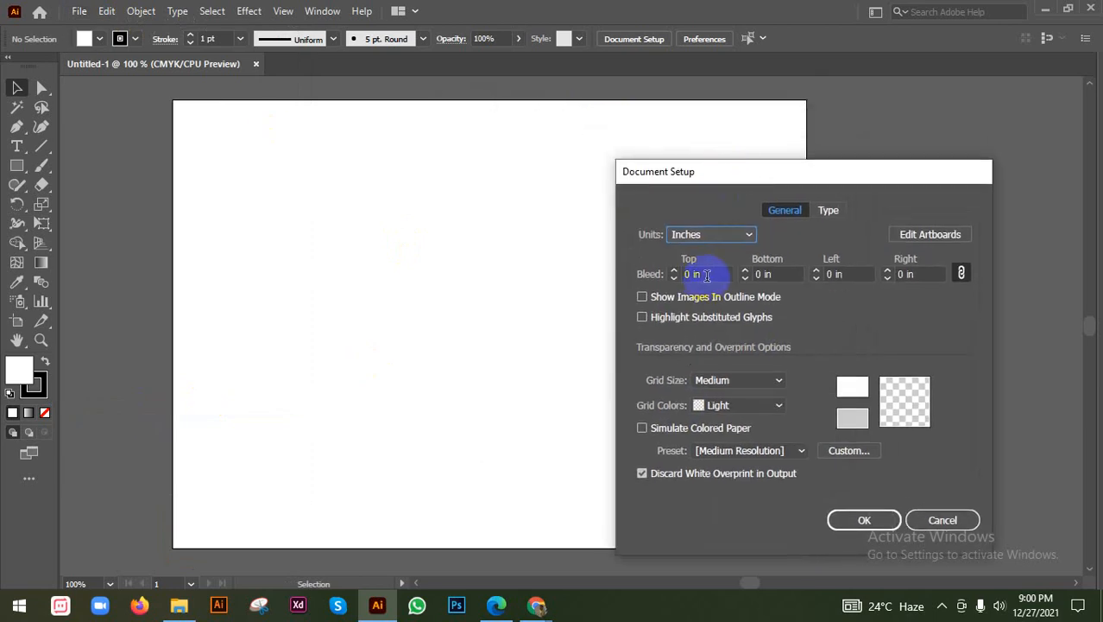
{"action": "left_click", "coordinate": [706, 275]}
{"action": "key", "text": "Up"}
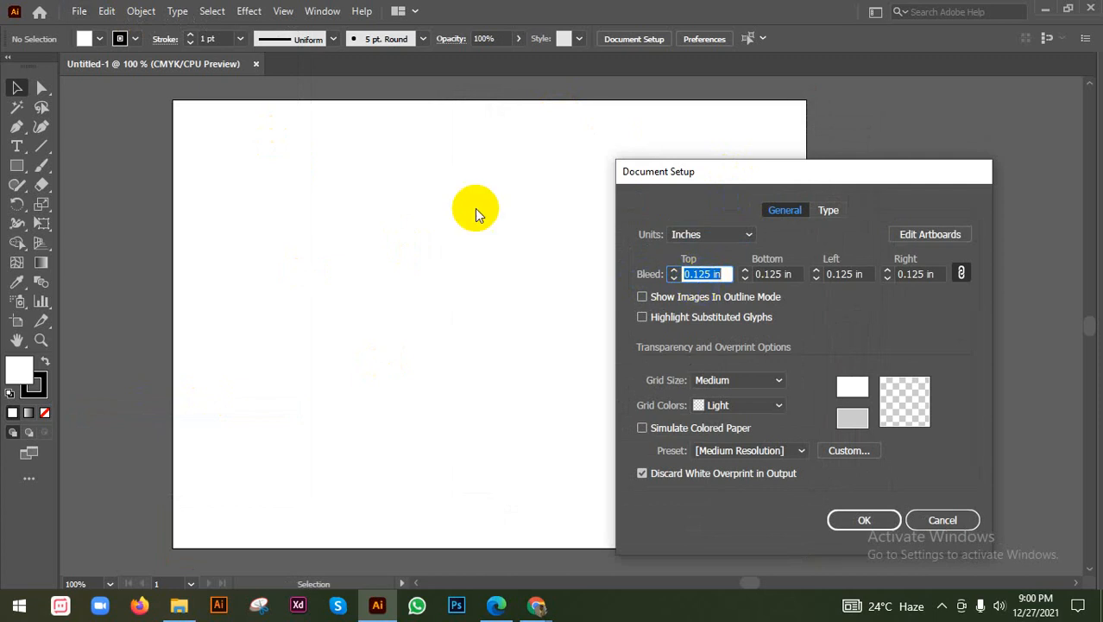
{"action": "left_click", "coordinate": [643, 296]}
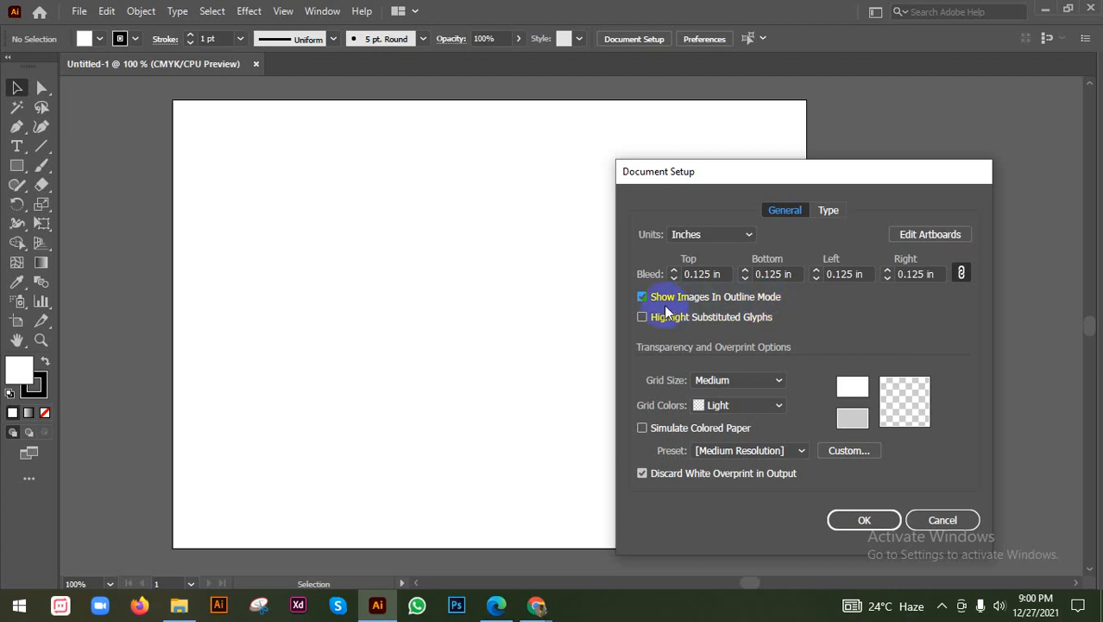
{"action": "left_click", "coordinate": [853, 519]}
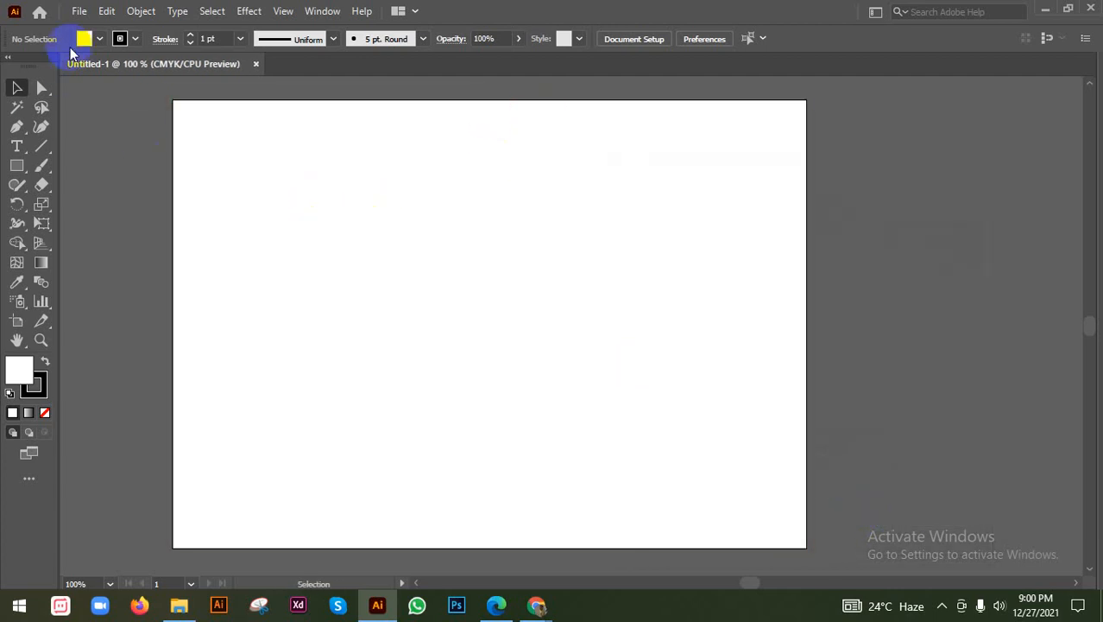
Reopen the document setup and switch from it to editing the artboards
{"action": "left_click", "coordinate": [79, 11]}
{"action": "left_click", "coordinate": [130, 409]}
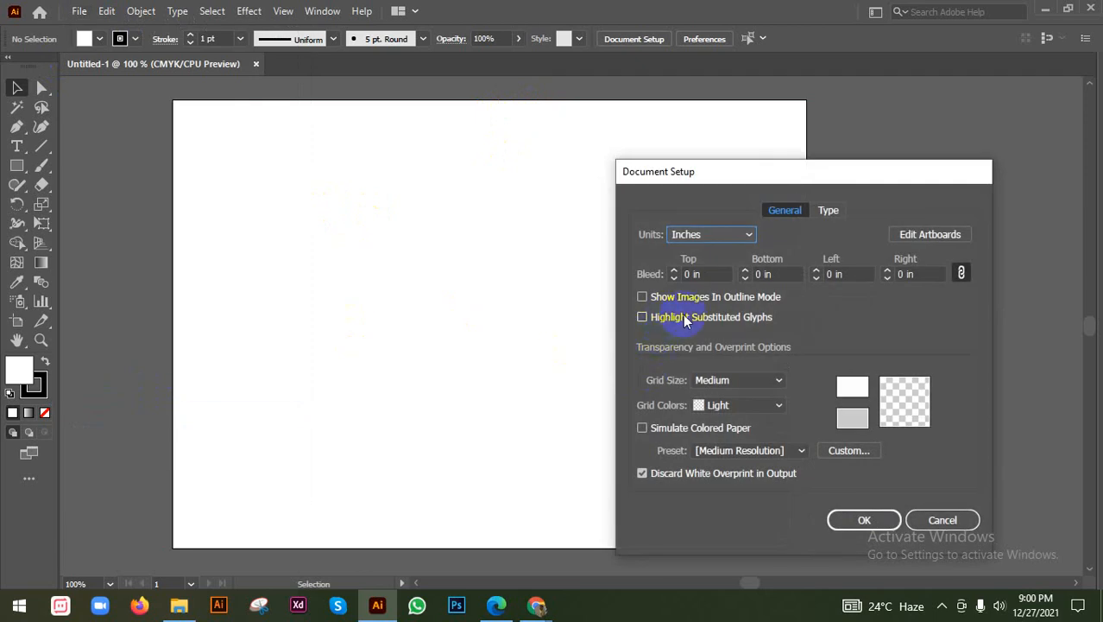
{"action": "left_click", "coordinate": [913, 234]}
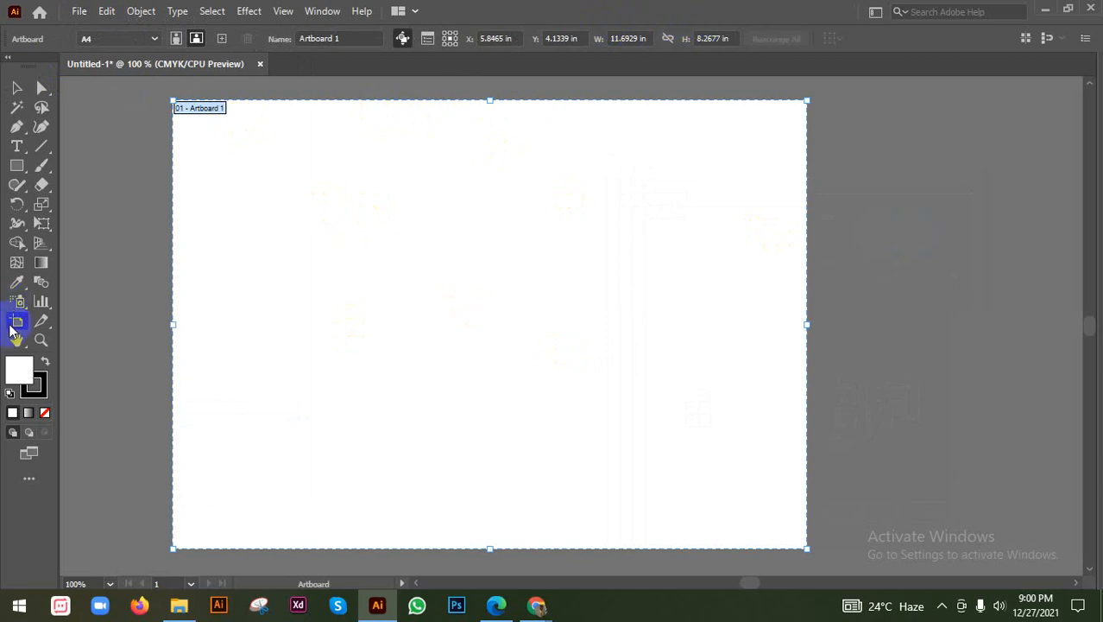
Examine the Type and General options of the document setup, and close it without applying changes
{"action": "left_click", "coordinate": [77, 11]}
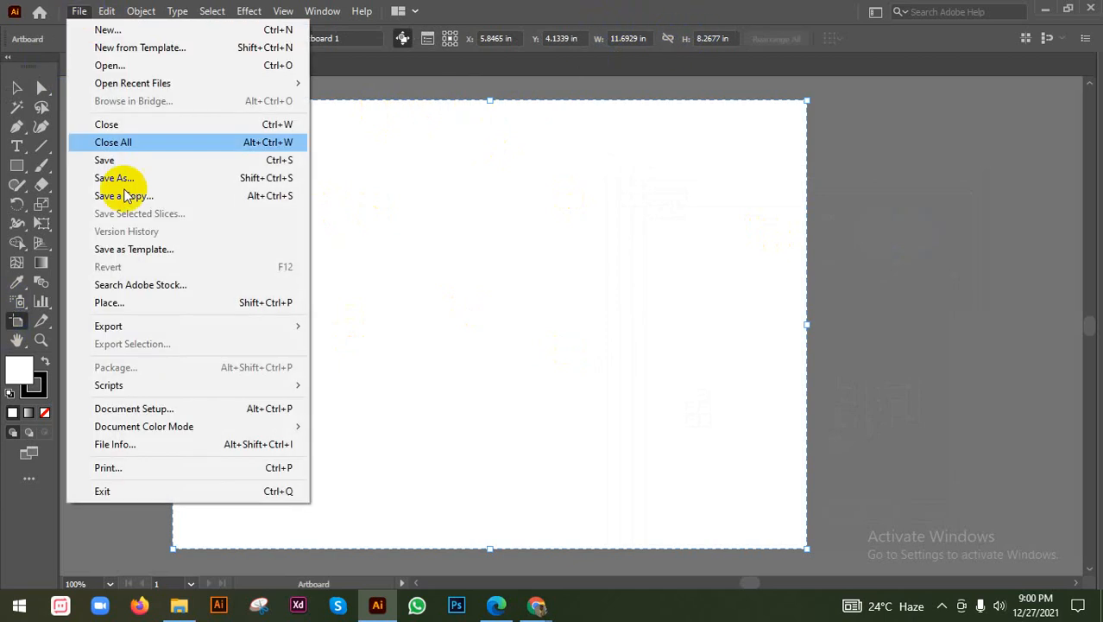
{"action": "left_click", "coordinate": [141, 407]}
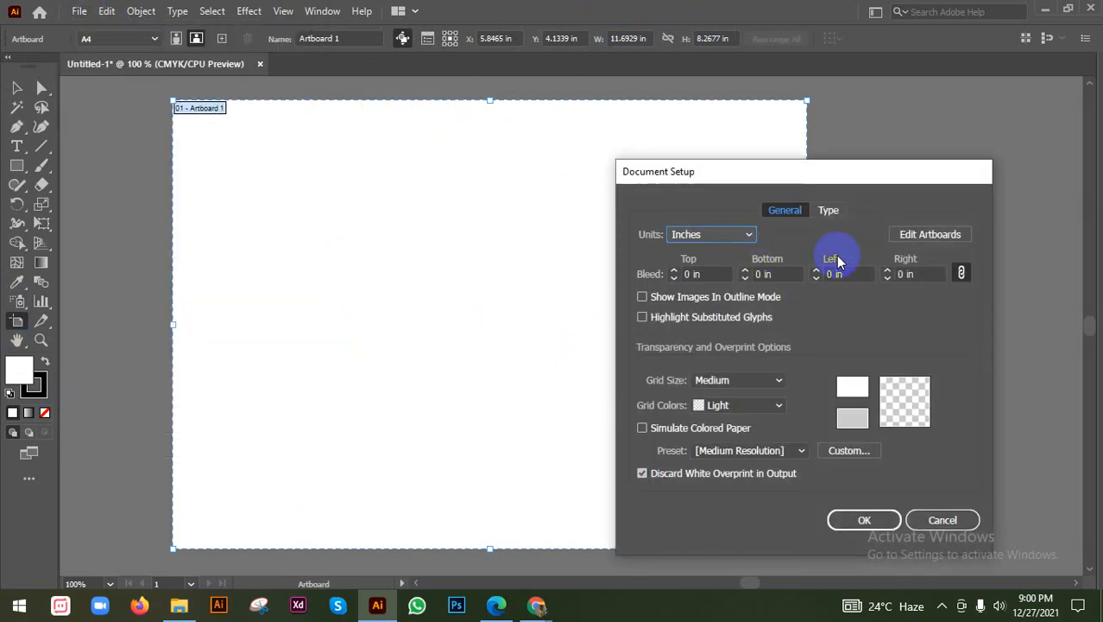
{"action": "left_click", "coordinate": [828, 210]}
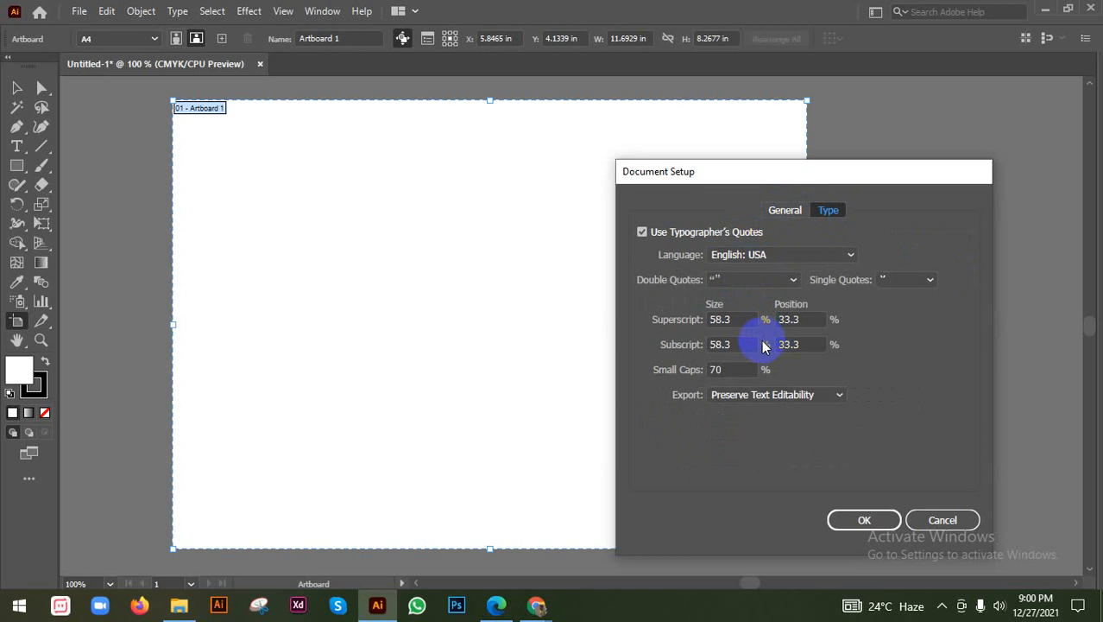
{"action": "left_click", "coordinate": [785, 210]}
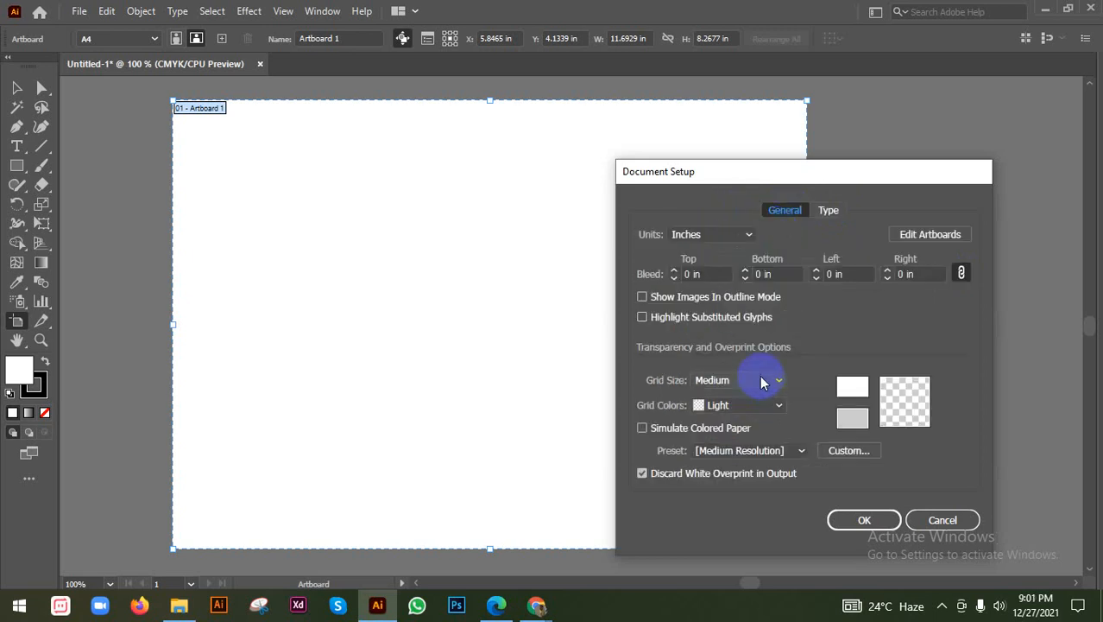
{"action": "left_click", "coordinate": [942, 519]}
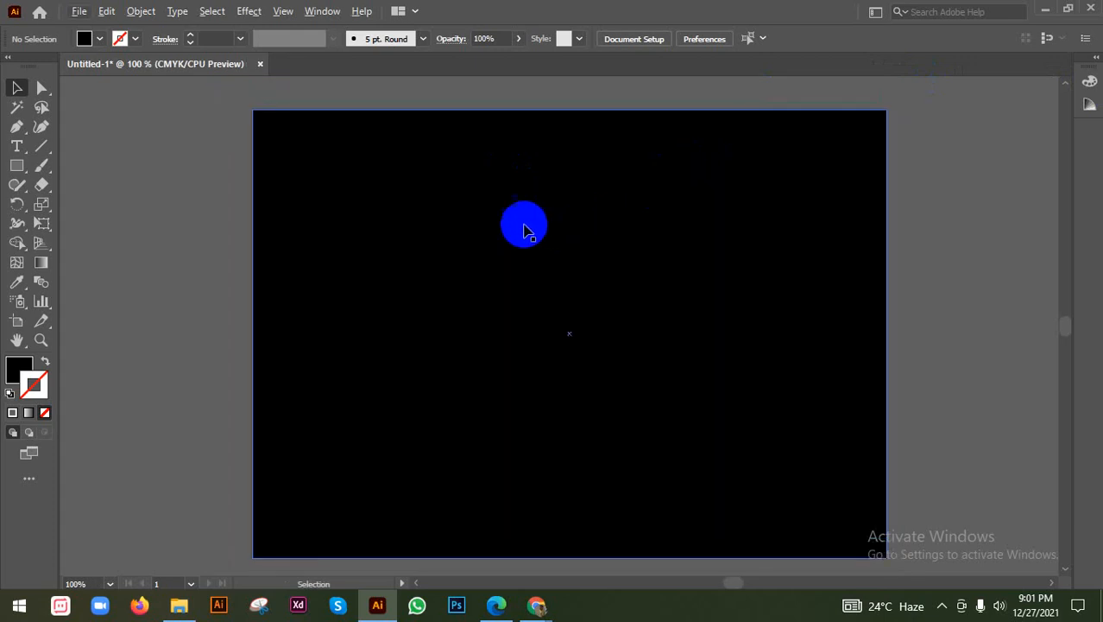
Split the black page-sized rectangle into one row and 3 columns with a 0 in gutter, and deselect the result
{"action": "scroll", "coordinate": [512, 226], "scroll_direction": "down", "scroll_amount": 1}
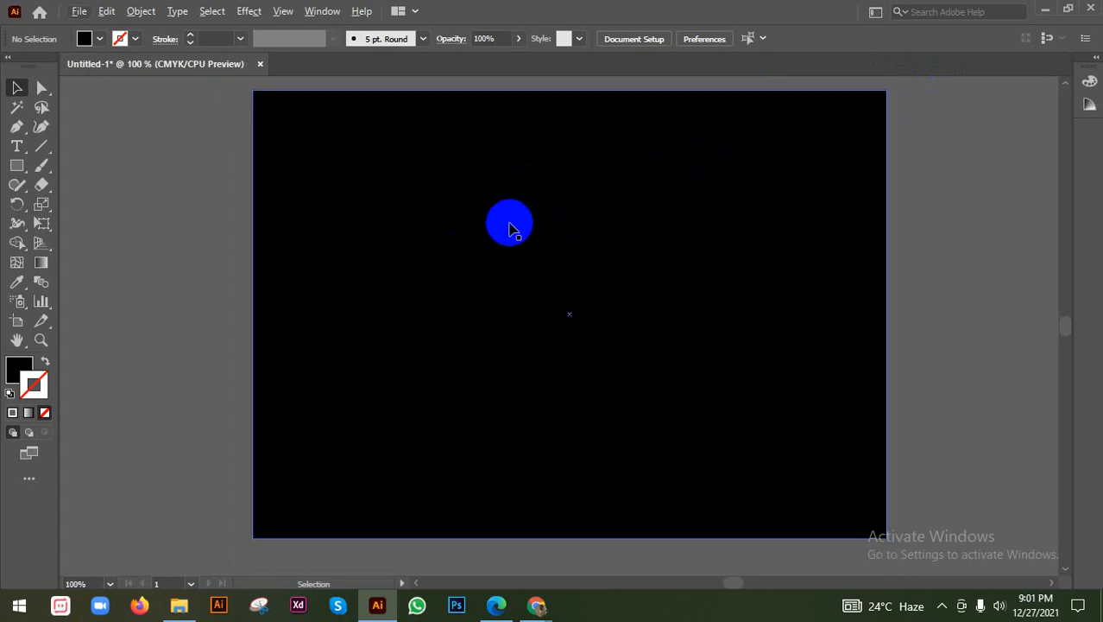
{"action": "scroll", "coordinate": [509, 229], "scroll_direction": "up", "scroll_amount": 1}
{"action": "scroll", "coordinate": [509, 228], "scroll_direction": "down", "scroll_amount": 1}
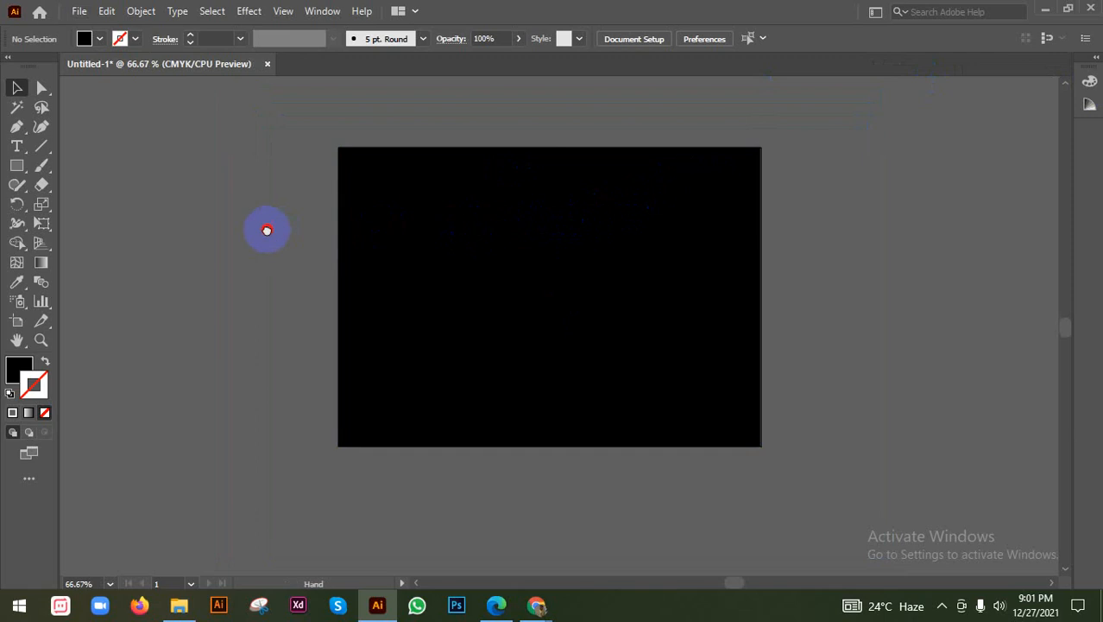
{"action": "left_click", "coordinate": [647, 332]}
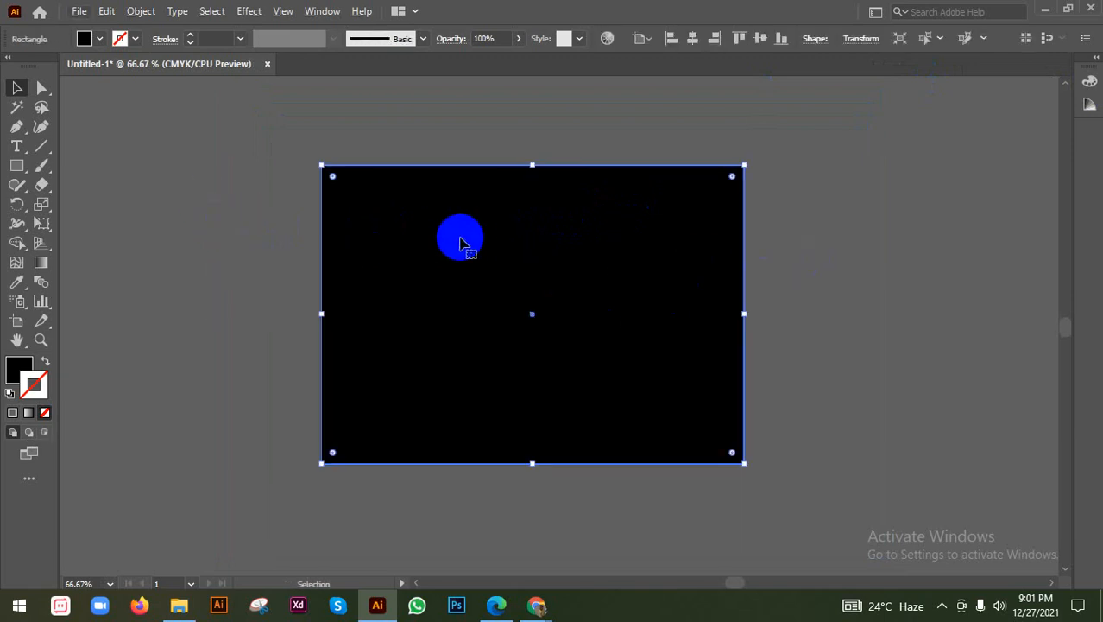
{"action": "left_click", "coordinate": [216, 213]}
{"action": "scroll", "coordinate": [325, 207], "scroll_direction": "up", "scroll_amount": 1}
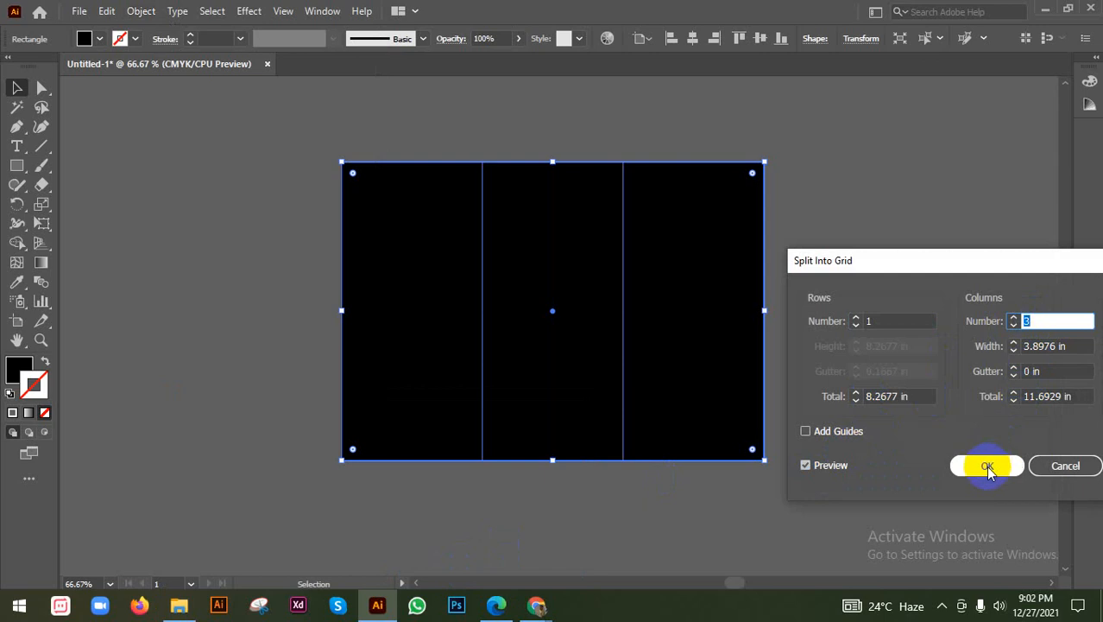
{"action": "left_click", "coordinate": [988, 467]}
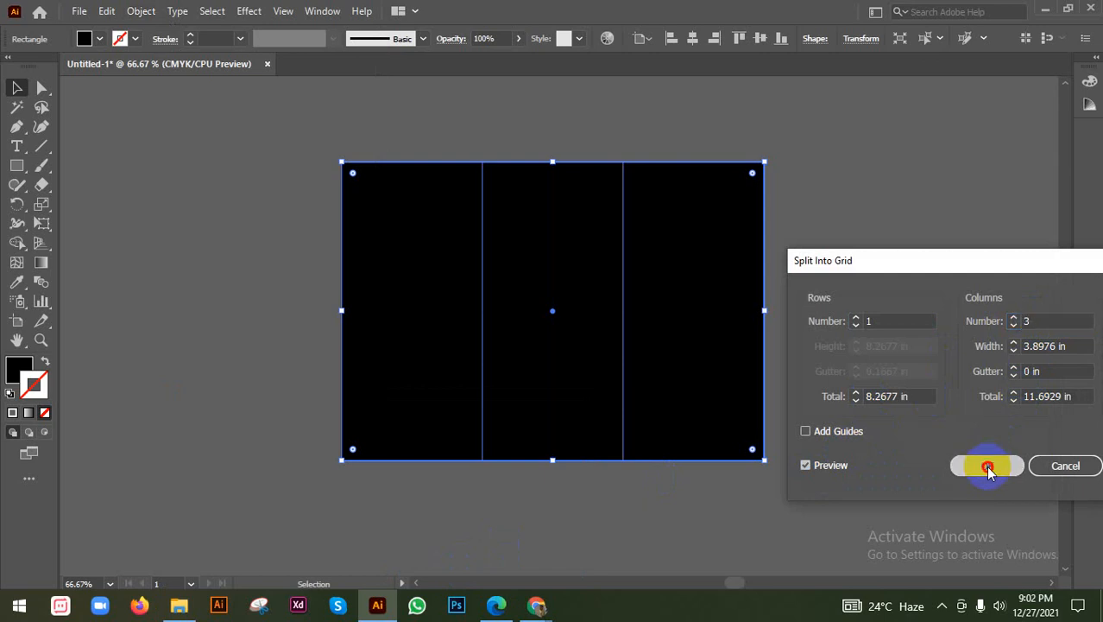
{"action": "left_click", "coordinate": [917, 391]}
Test that the three panels are separate by moving each one and undoing the move, and also undo the split
{"action": "left_click_drag", "start_coordinate": [761, 318], "coordinate": [900, 322]}
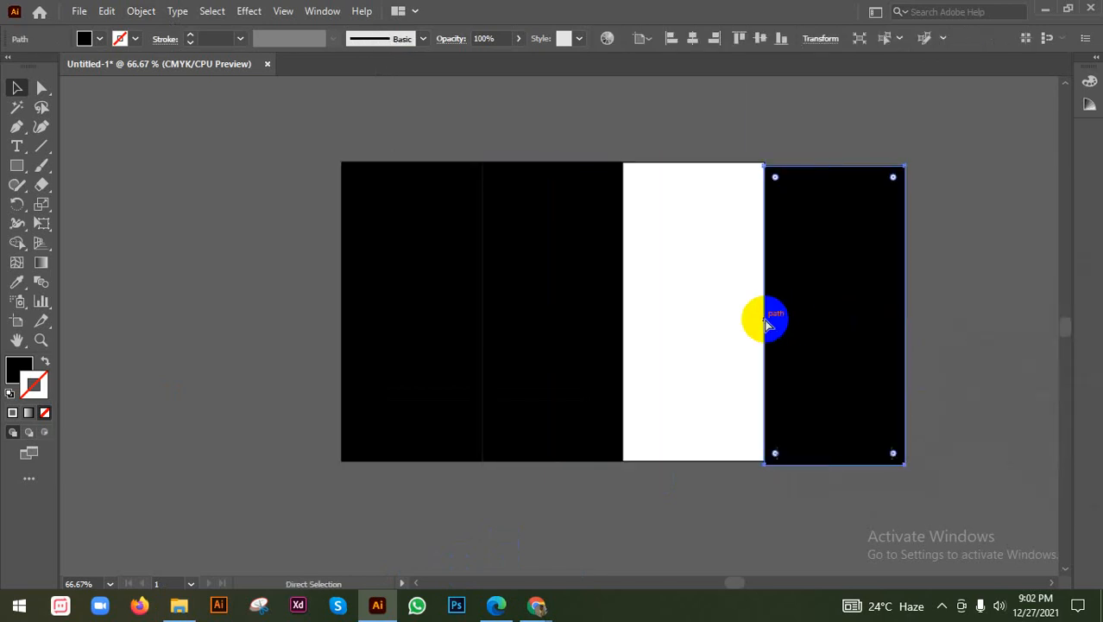
{"action": "key", "text": "ctrl+z"}
{"action": "left_click_drag", "start_coordinate": [411, 293], "coordinate": [284, 289]}
{"action": "key", "text": "ctrl+z"}
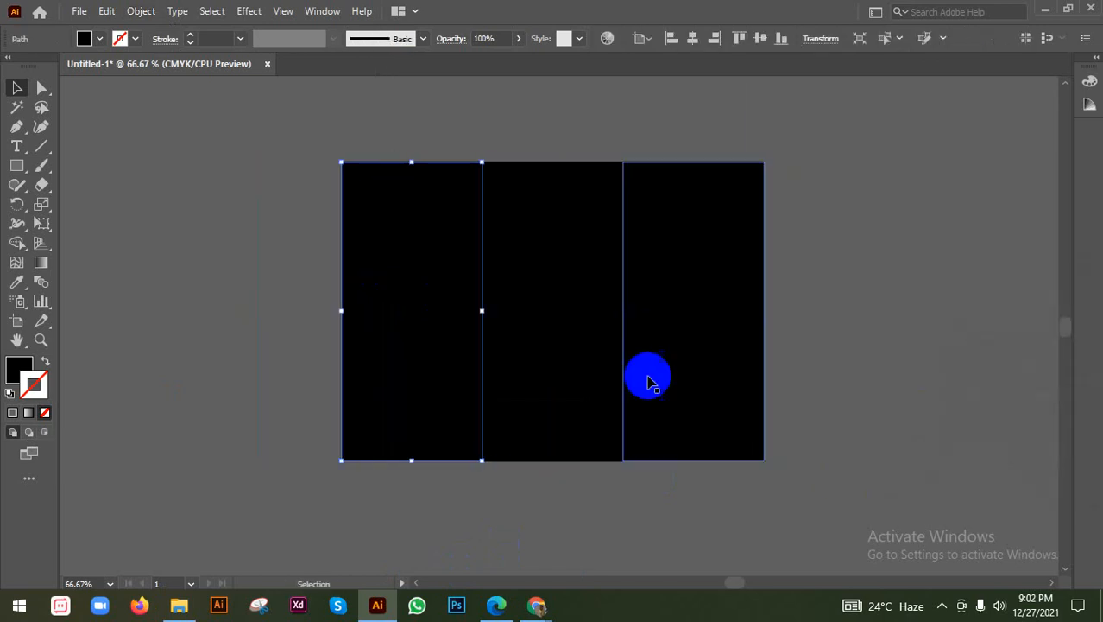
{"action": "left_click_drag", "start_coordinate": [555, 323], "coordinate": [567, 237]}
{"action": "key", "text": "ctrl+z"}
{"action": "left_click", "coordinate": [957, 480]}
{"action": "key", "text": "ctrl+z"}
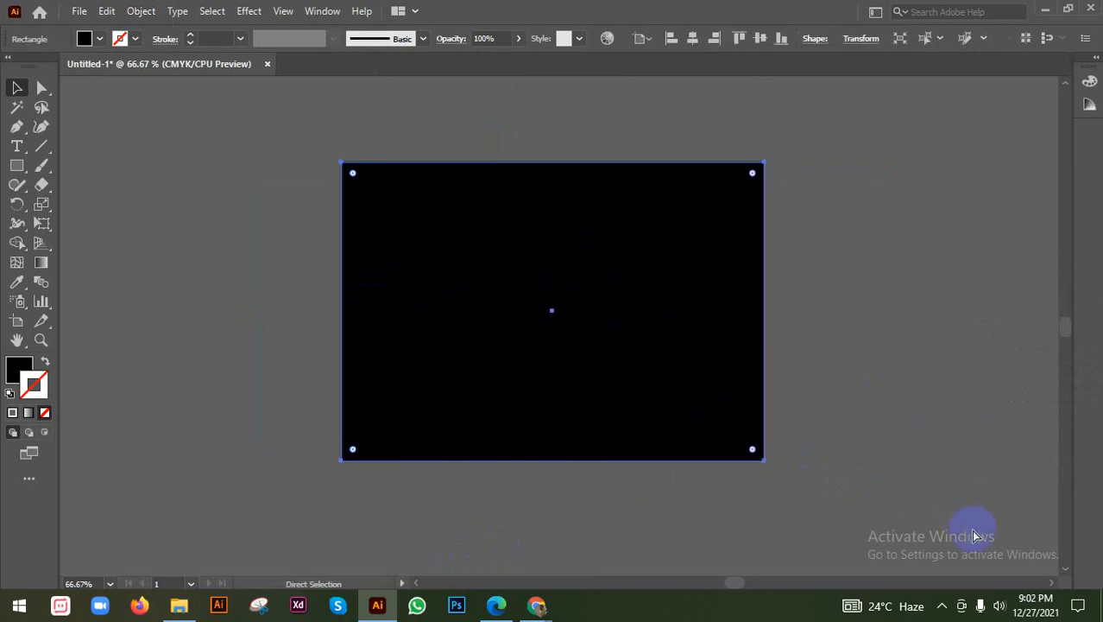
Split the page-sized rectangle into three equal columns again and deselect the panels
{"action": "left_click", "coordinate": [943, 516]}
{"action": "left_click", "coordinate": [942, 605]}
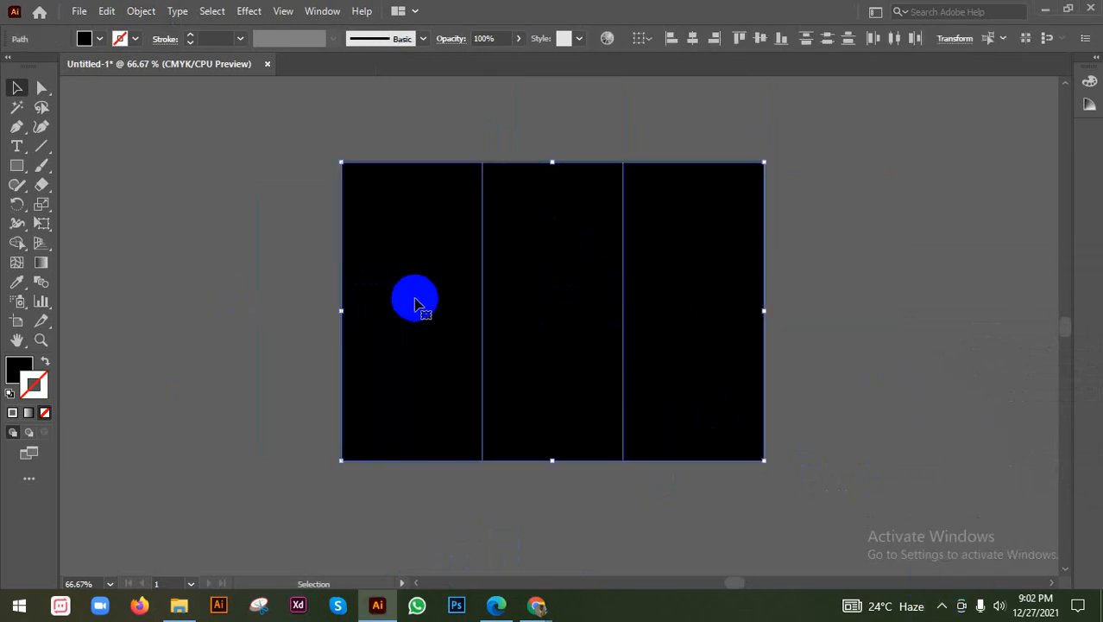
{"action": "left_click_drag", "start_coordinate": [413, 300], "coordinate": [283, 300]}
{"action": "key", "text": "ctrl+z"}
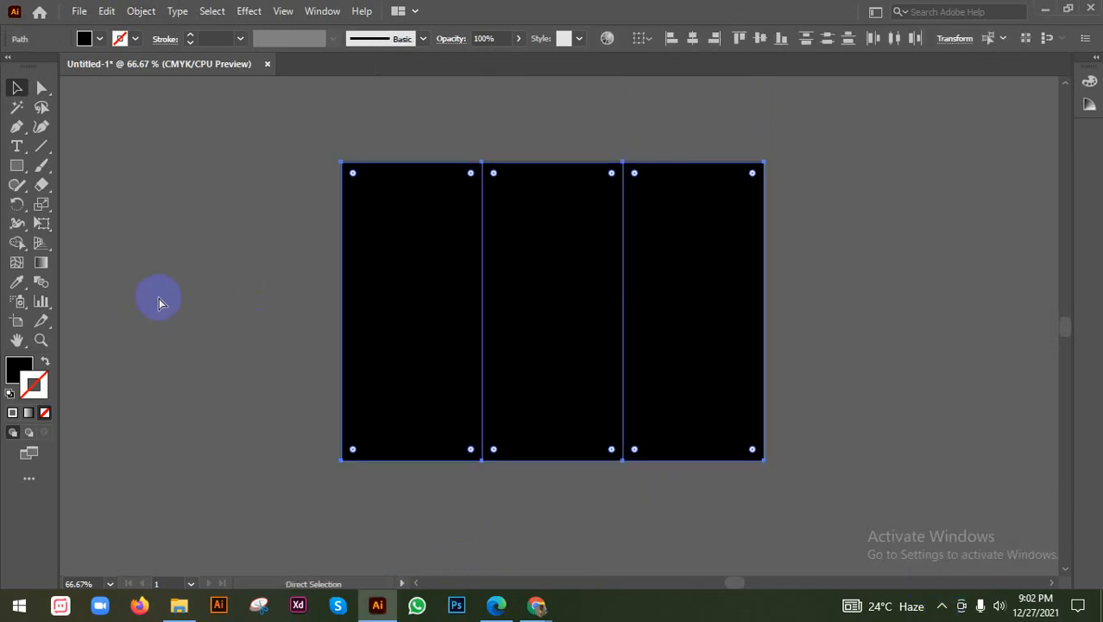
{"action": "left_click", "coordinate": [160, 300]}
Move the outer and middle panels out of the page one by one, undoing each move, and clear the selection
{"action": "left_click_drag", "start_coordinate": [411, 287], "coordinate": [237, 289]}
{"action": "key", "text": "ctrl+z"}
{"action": "left_click_drag", "start_coordinate": [660, 288], "coordinate": [814, 299]}
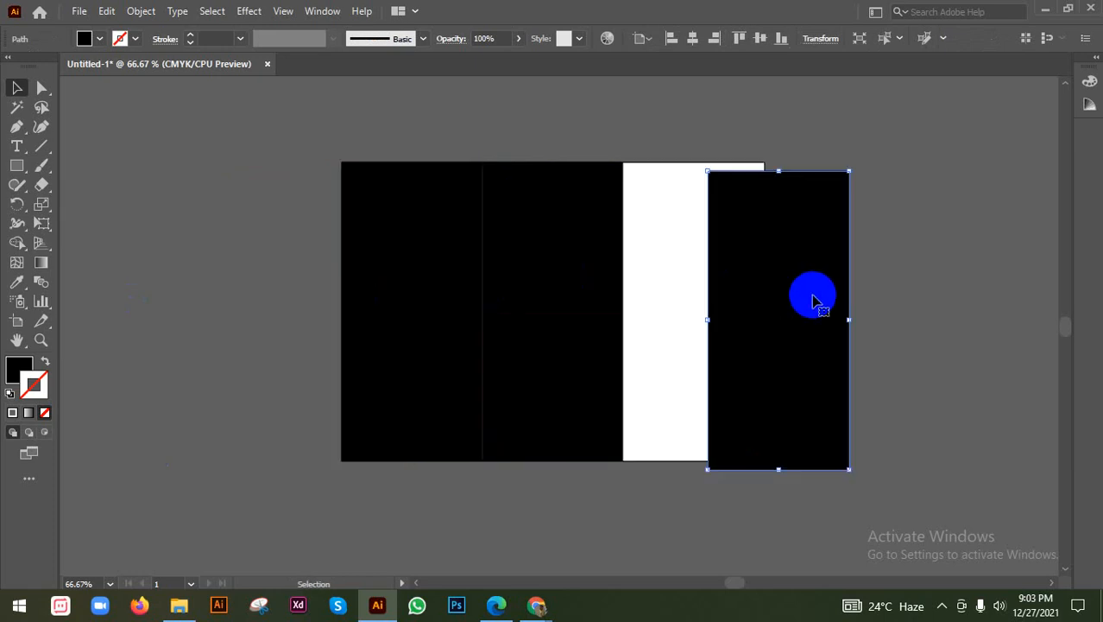
{"action": "key", "text": "ctrl+z"}
{"action": "left_click_drag", "start_coordinate": [547, 299], "coordinate": [327, 321]}
{"action": "key", "text": "ctrl+z"}
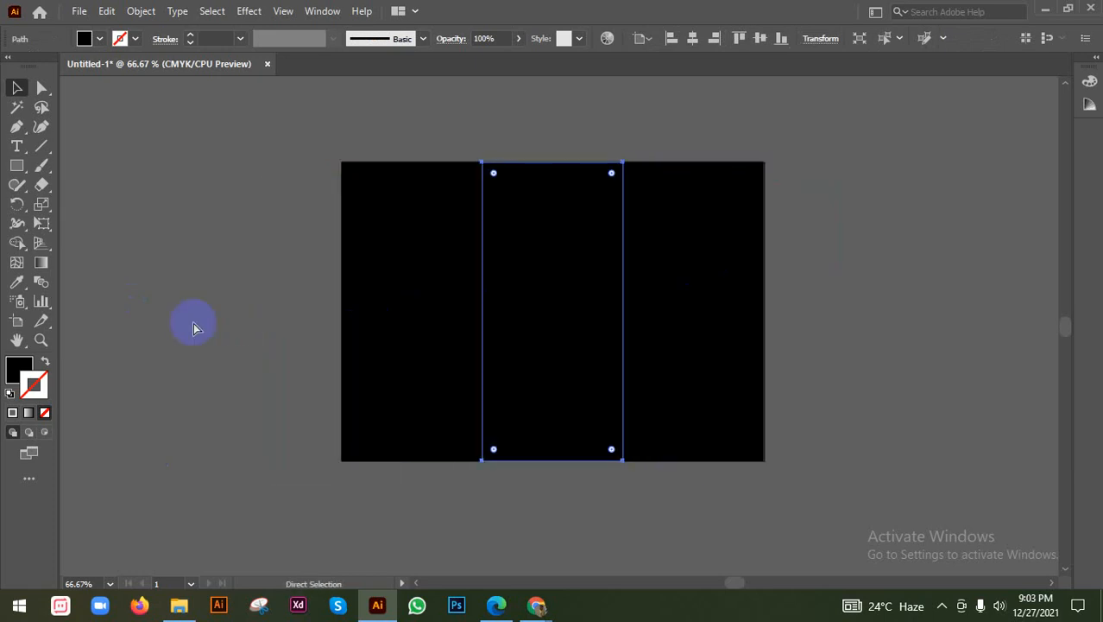
{"action": "left_click", "coordinate": [180, 327]}
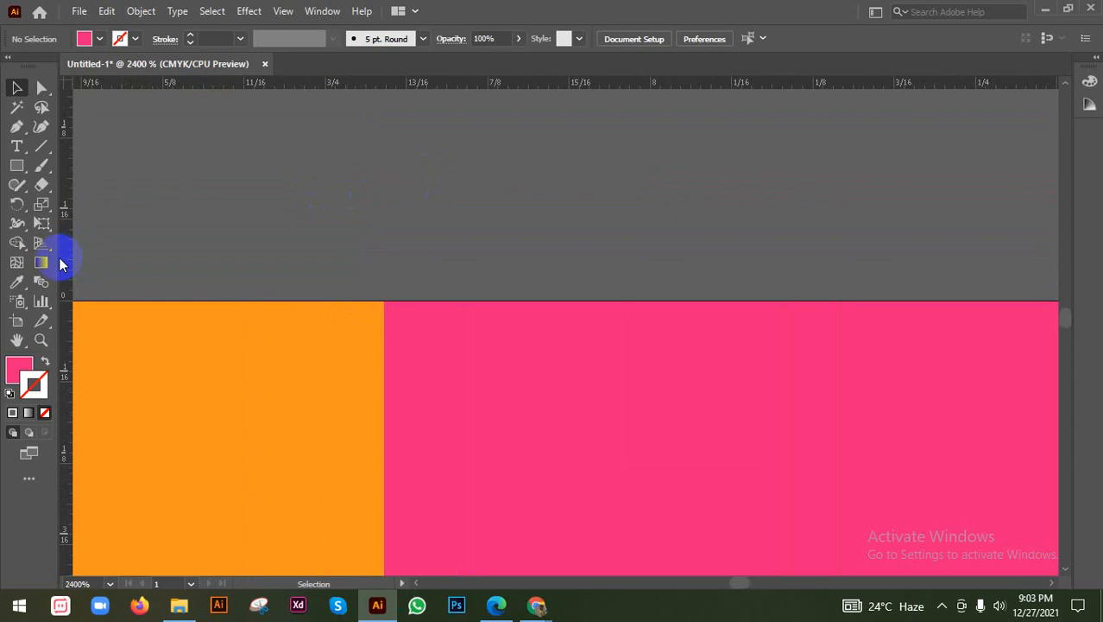
Place a vertical guide exactly on the boundary between the orange and pink panels
{"action": "left_click_drag", "start_coordinate": [66, 259], "coordinate": [384, 258]}
{"action": "scroll", "coordinate": [406, 251], "scroll_direction": "up", "scroll_amount": 3}
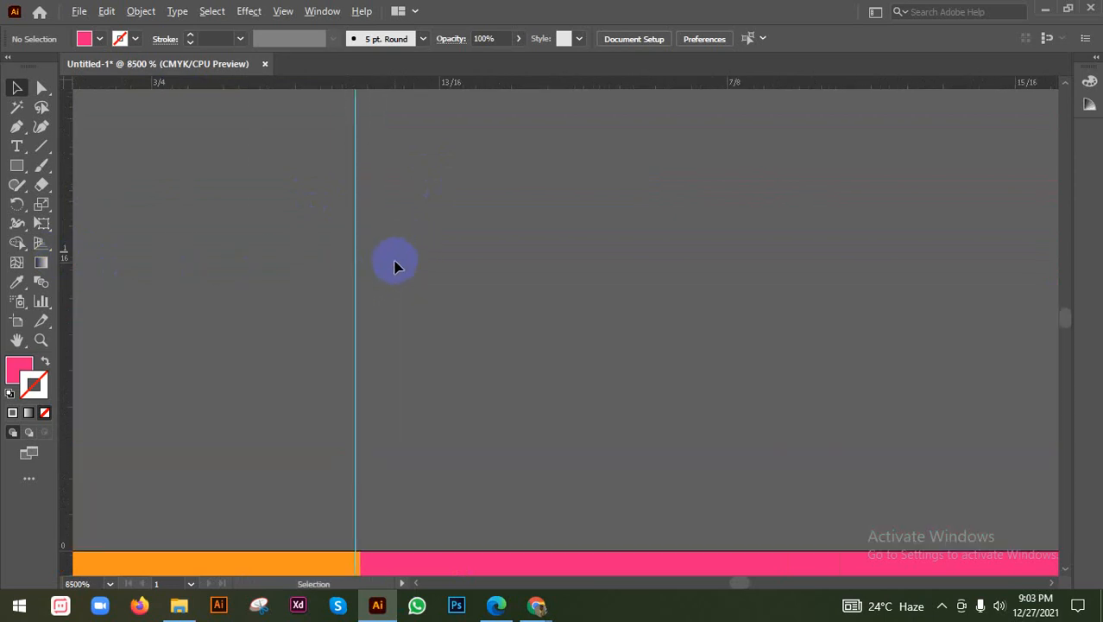
{"action": "scroll", "coordinate": [392, 274], "scroll_direction": "down", "scroll_amount": 3}
{"action": "left_click_drag", "start_coordinate": [355, 205], "coordinate": [360, 205]}
{"action": "left_click", "coordinate": [394, 219]}
{"action": "scroll", "coordinate": [393, 221], "scroll_direction": "down", "scroll_amount": 10}
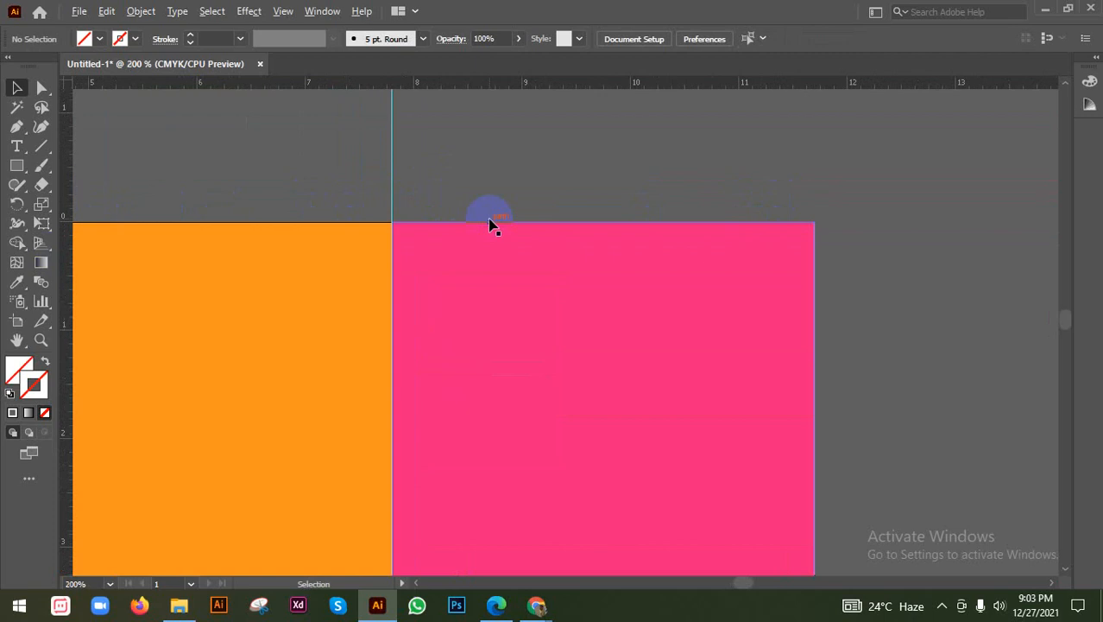
Place a vertical guide exactly on the boundary between the red and orange panels and lock the guides
{"action": "scroll", "coordinate": [537, 189], "scroll_direction": "down", "scroll_amount": 3}
{"action": "scroll", "coordinate": [386, 192], "scroll_direction": "up", "scroll_amount": 10}
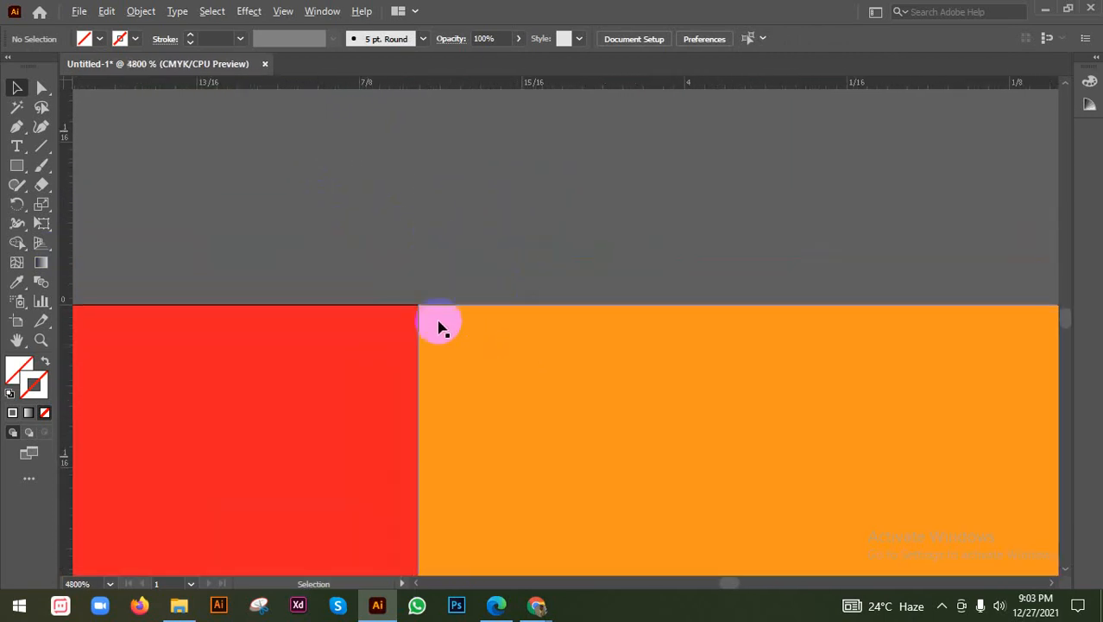
{"action": "scroll", "coordinate": [437, 319], "scroll_direction": "up", "scroll_amount": 1}
{"action": "left_click_drag", "start_coordinate": [65, 269], "coordinate": [372, 274]}
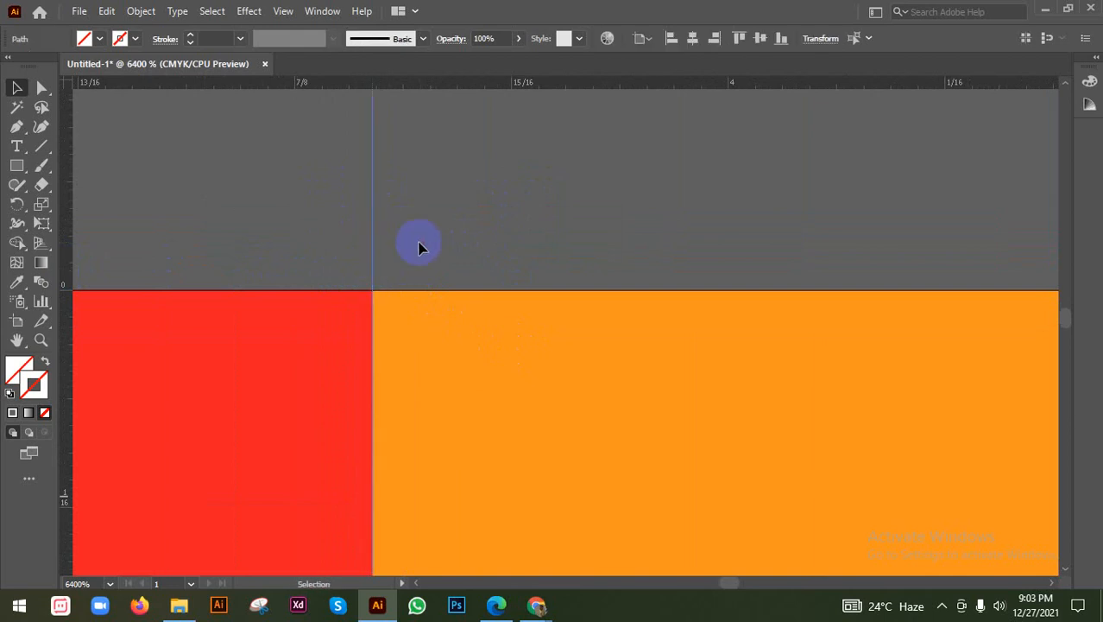
{"action": "scroll", "coordinate": [424, 244], "scroll_direction": "up", "scroll_amount": 3}
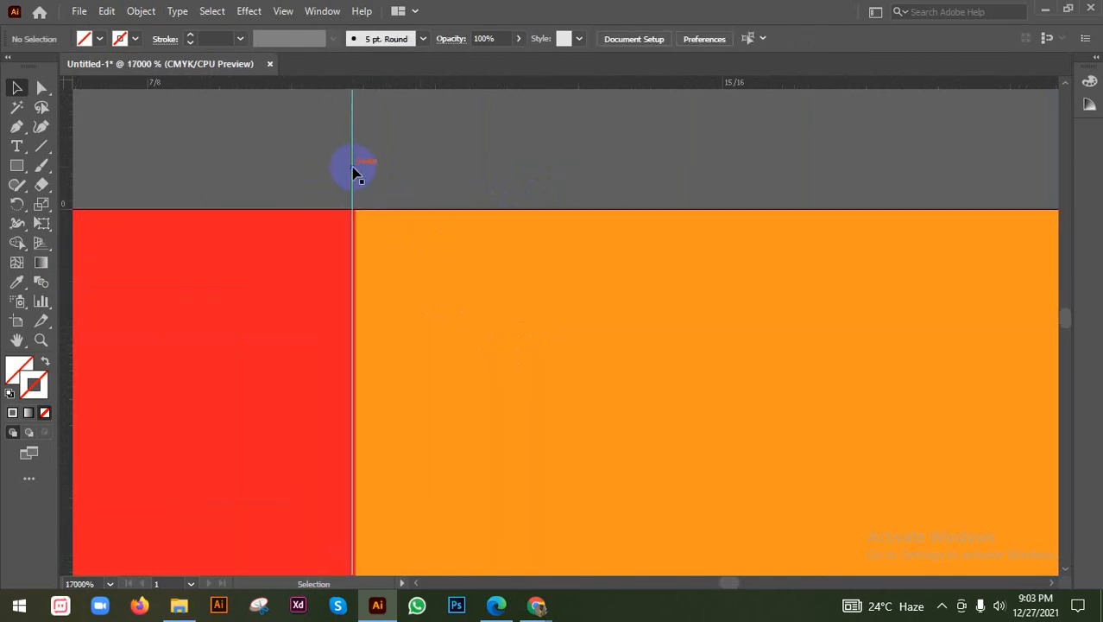
{"action": "left_click_drag", "start_coordinate": [354, 172], "coordinate": [355, 174]}
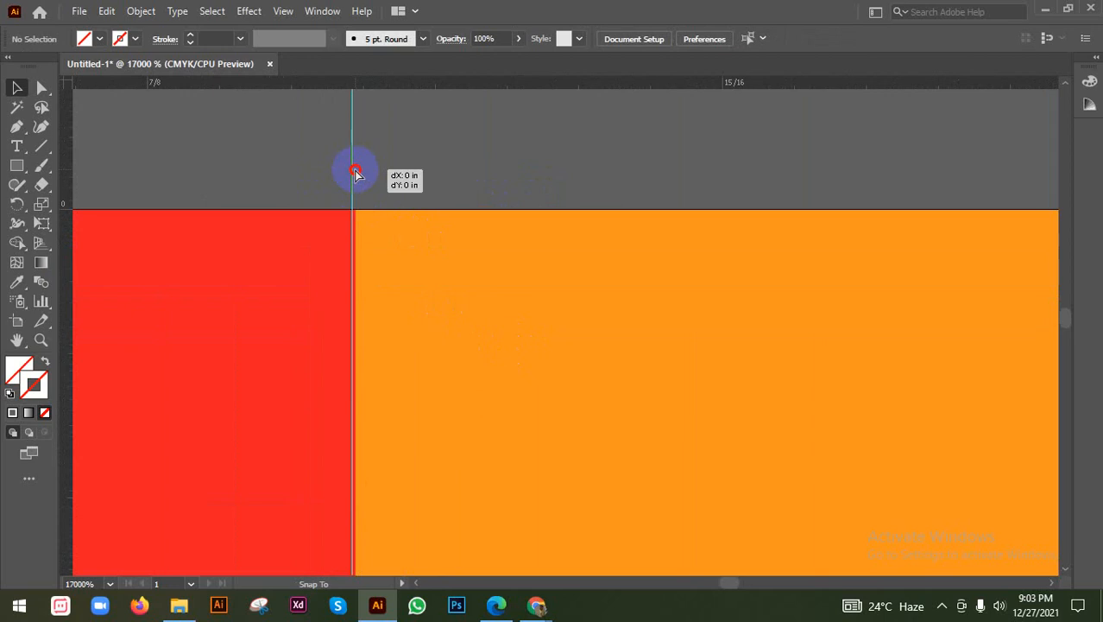
{"action": "left_click_drag", "start_coordinate": [356, 174], "coordinate": [358, 175]}
{"action": "scroll", "coordinate": [359, 175], "scroll_direction": "down", "scroll_amount": 7}
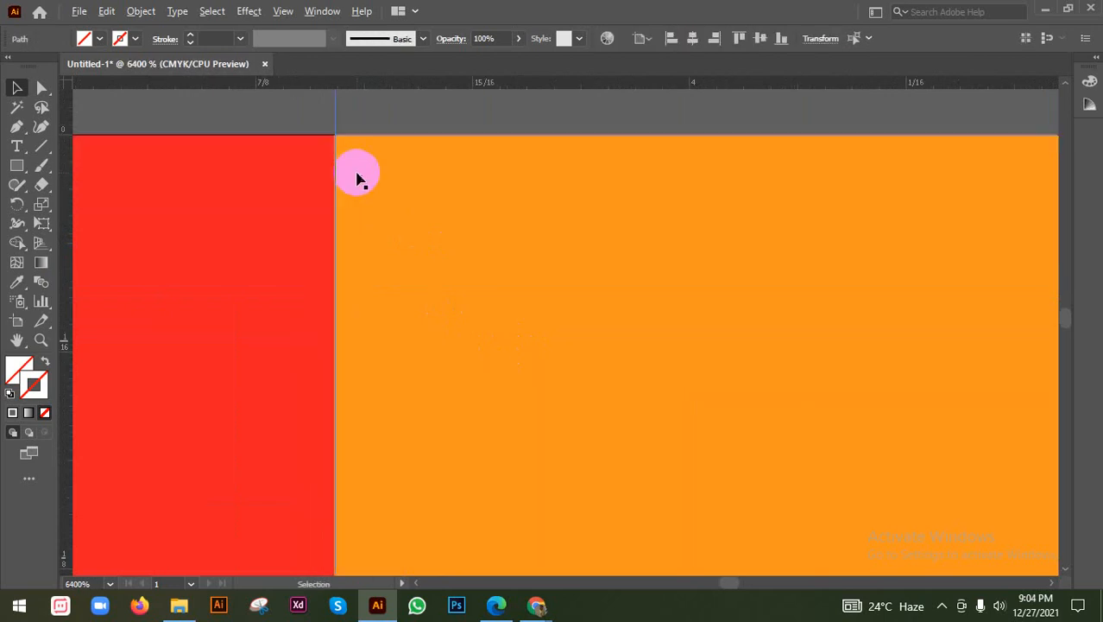
{"action": "scroll", "coordinate": [359, 177], "scroll_direction": "down", "scroll_amount": 2}
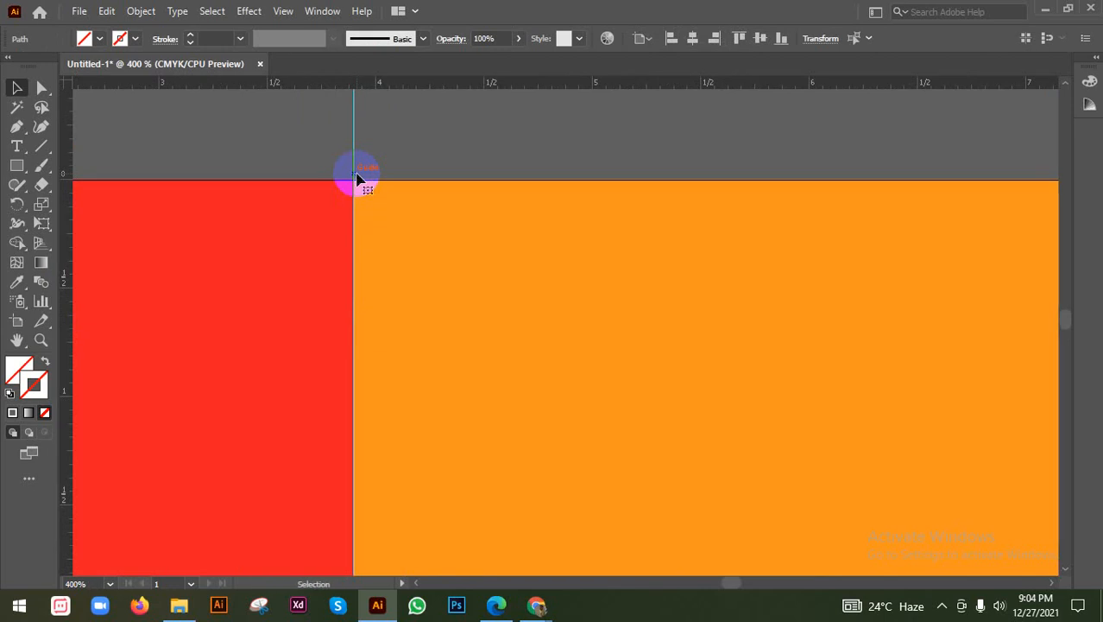
{"action": "scroll", "coordinate": [359, 177], "scroll_direction": "down", "scroll_amount": 6}
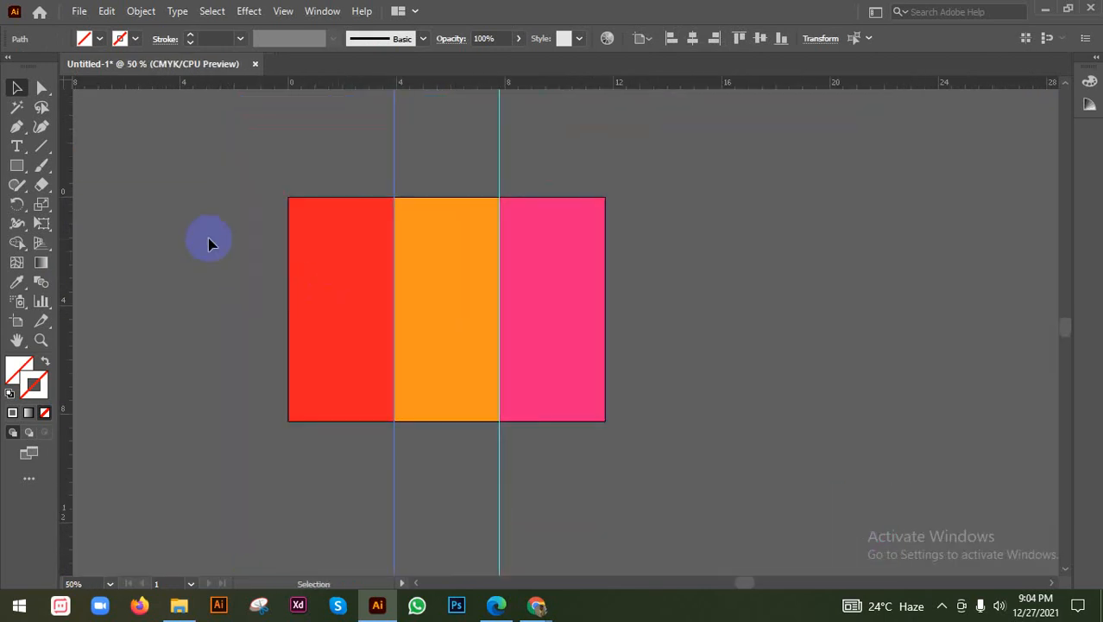
{"action": "right_click", "coordinate": [192, 154]}
{"action": "left_click", "coordinate": [220, 323]}
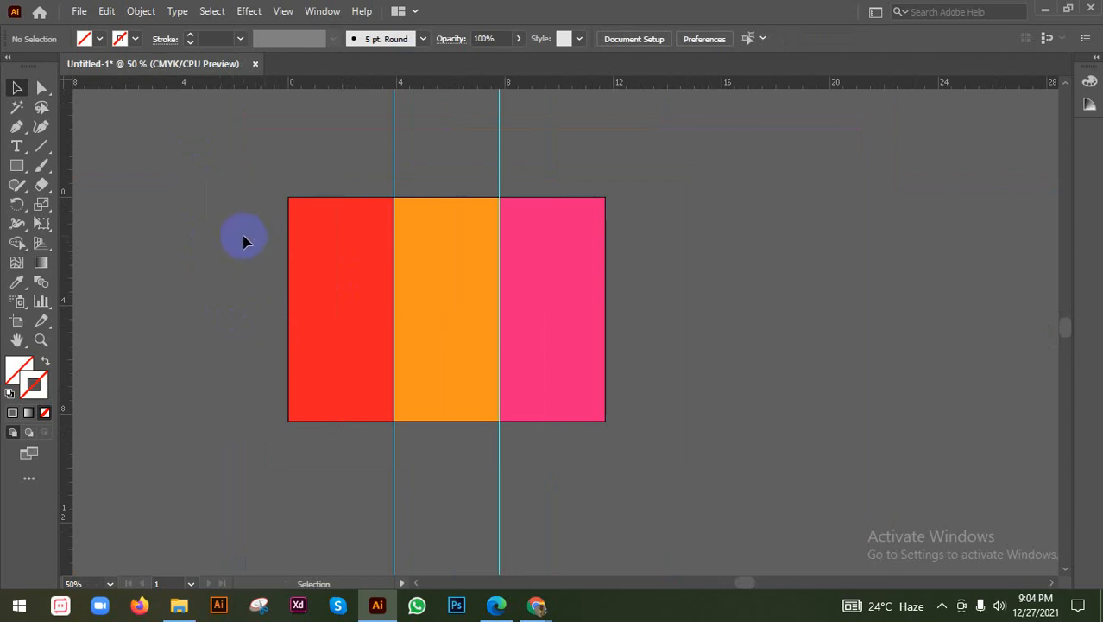
Offset the paths of all three panels inward by -0.125 in, keeping the Miter joins
{"action": "left_click_drag", "start_coordinate": [219, 206], "coordinate": [704, 334]}
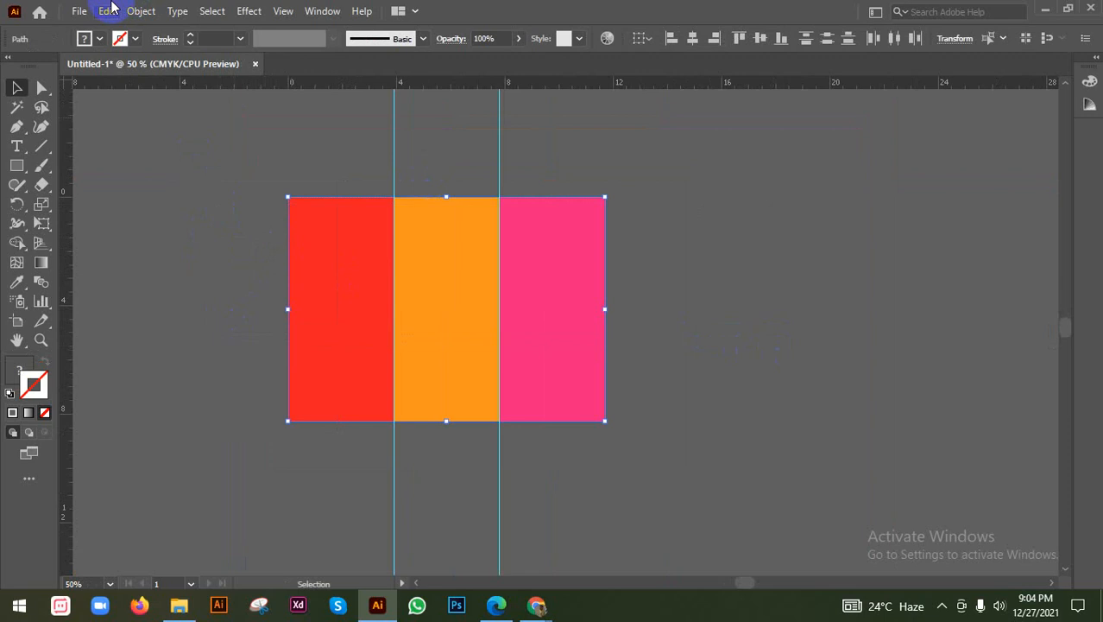
{"action": "left_click", "coordinate": [141, 11]}
{"action": "mouse_move", "coordinate": [207, 391]}
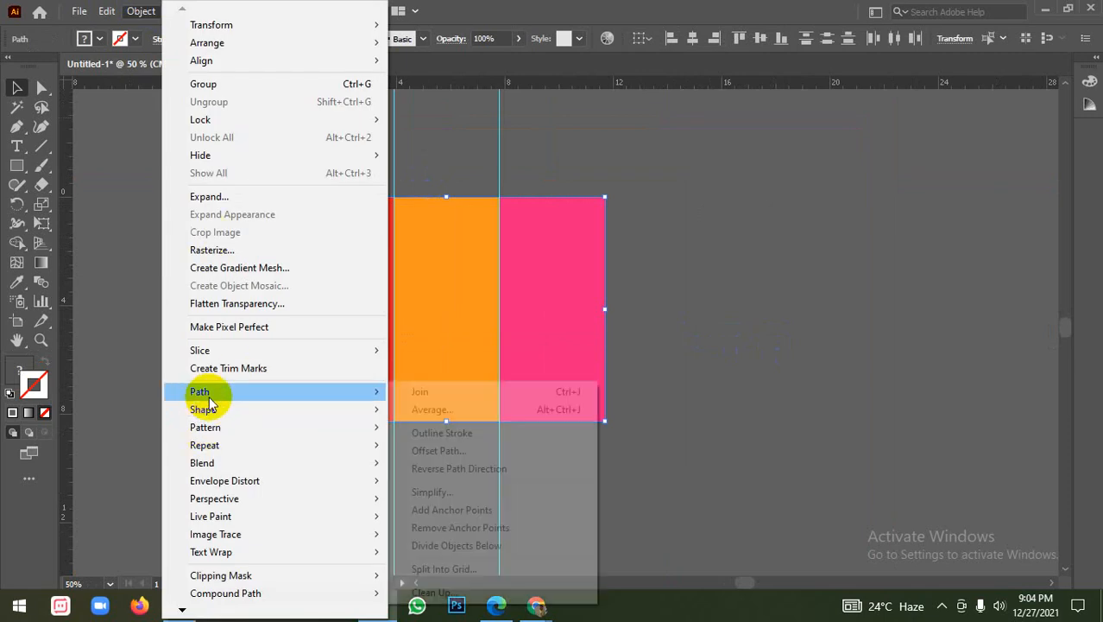
{"action": "left_click", "coordinate": [442, 452]}
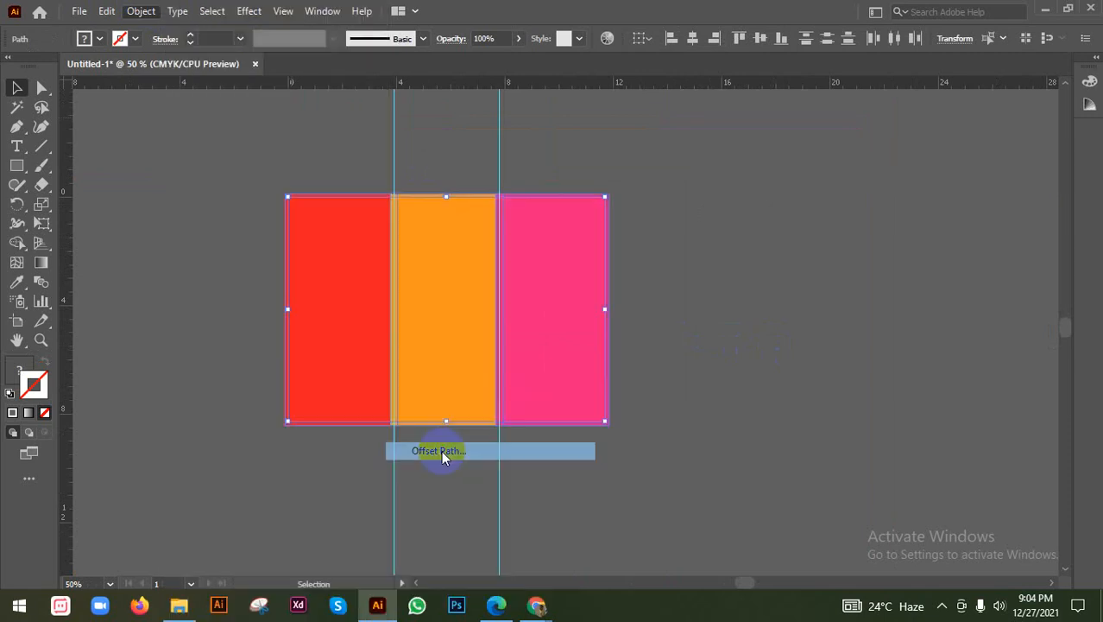
{"action": "double_click", "coordinate": [963, 406]}
{"action": "key", "text": "Down"}
{"action": "key", "text": "Down"}
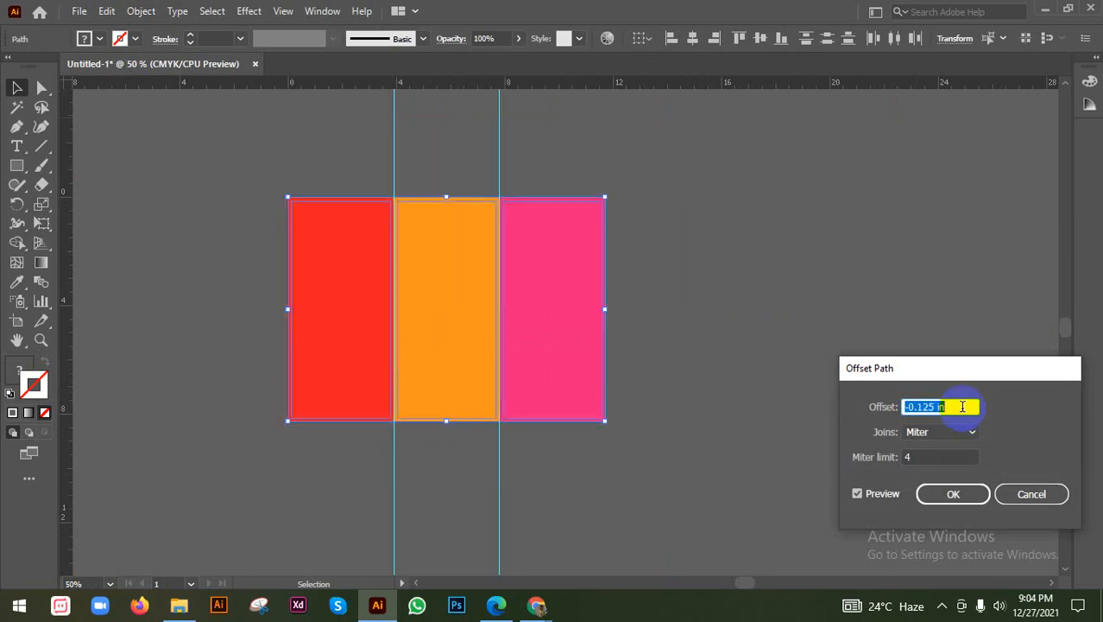
{"action": "left_click", "coordinate": [953, 494]}
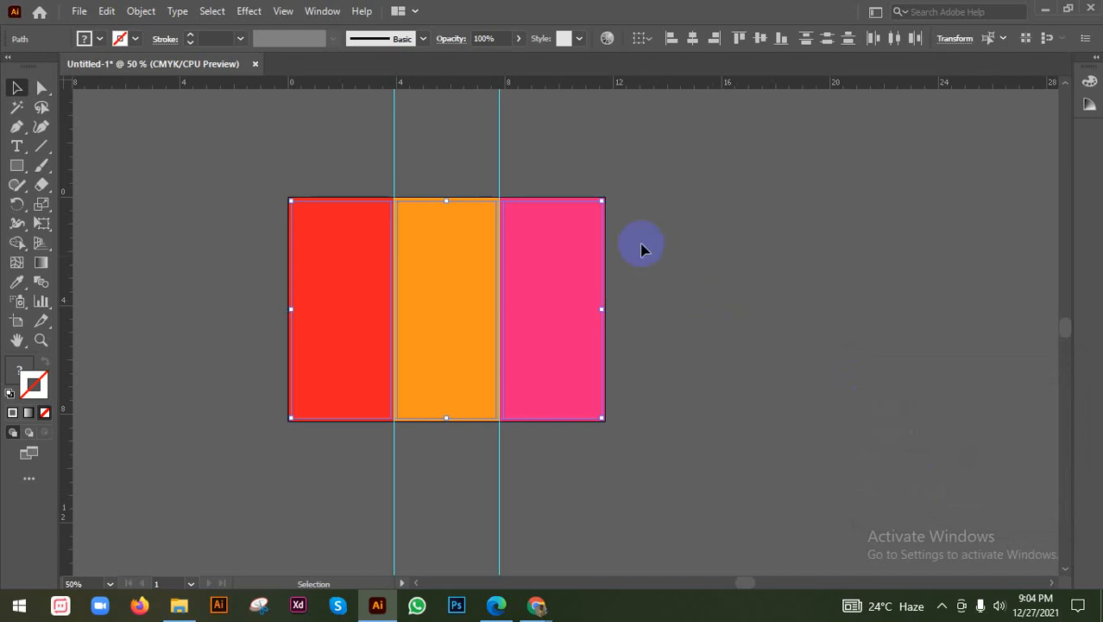
Convert the three inset rectangles into margin guides and clear the selection
{"action": "scroll", "coordinate": [567, 171], "scroll_direction": "up", "scroll_amount": 1}
{"action": "key", "text": "a"}
{"action": "left_click", "coordinate": [567, 171]}
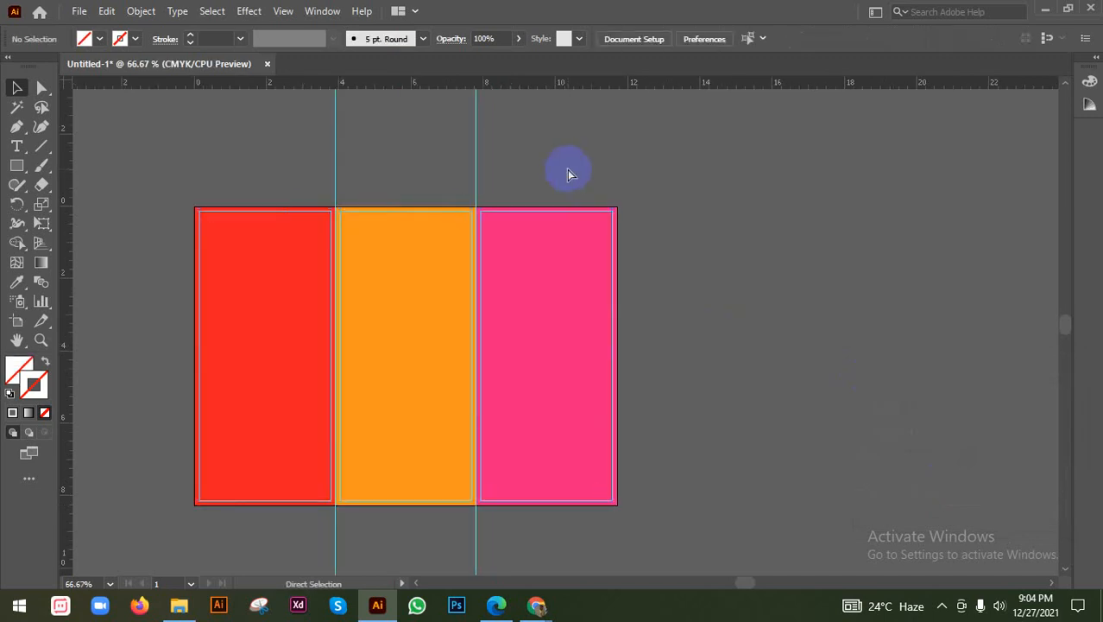
Delete the red, orange and pink panels, leaving only the fold and margin guides on the page
{"action": "key", "text": "space"}
{"action": "left_click_drag", "start_coordinate": [558, 169], "coordinate": [671, 184]}
{"action": "left_click", "coordinate": [497, 277]}
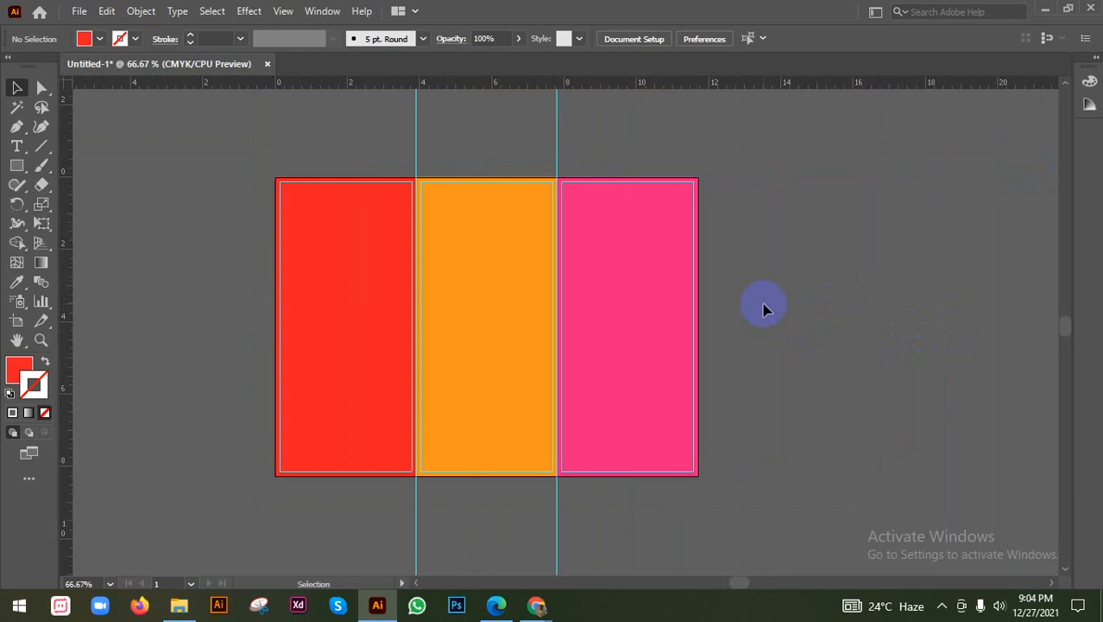
{"action": "left_click_drag", "start_coordinate": [204, 227], "coordinate": [762, 309]}
{"action": "key", "text": "Delete"}
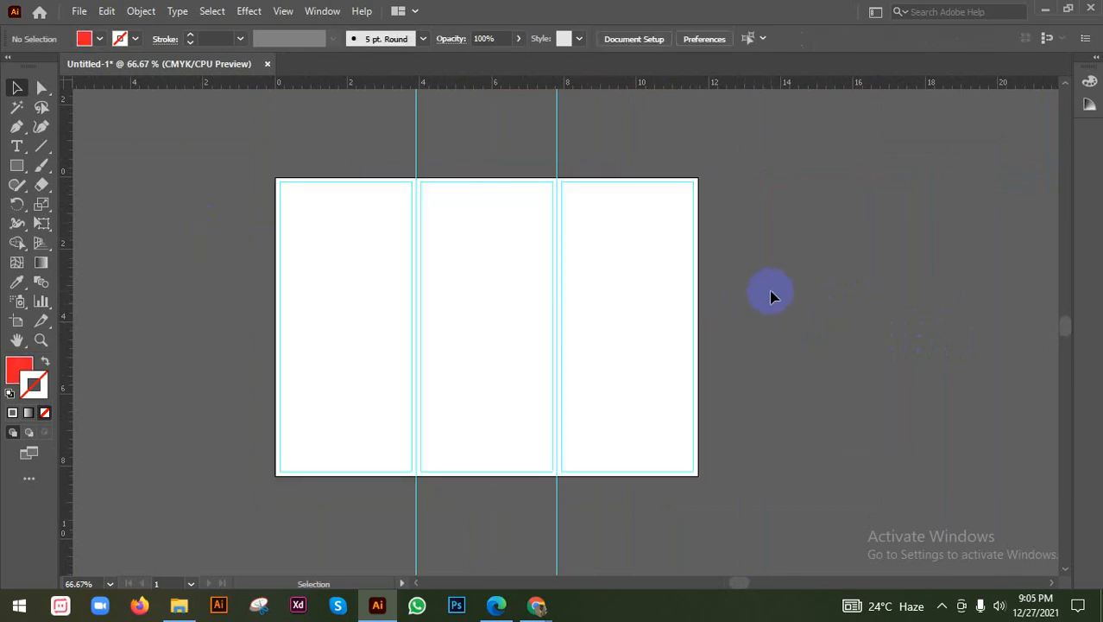
Draw a red rectangle from the page's upper-left corner and extend its lower edge to the bottom of the page
{"action": "left_click", "coordinate": [17, 165]}
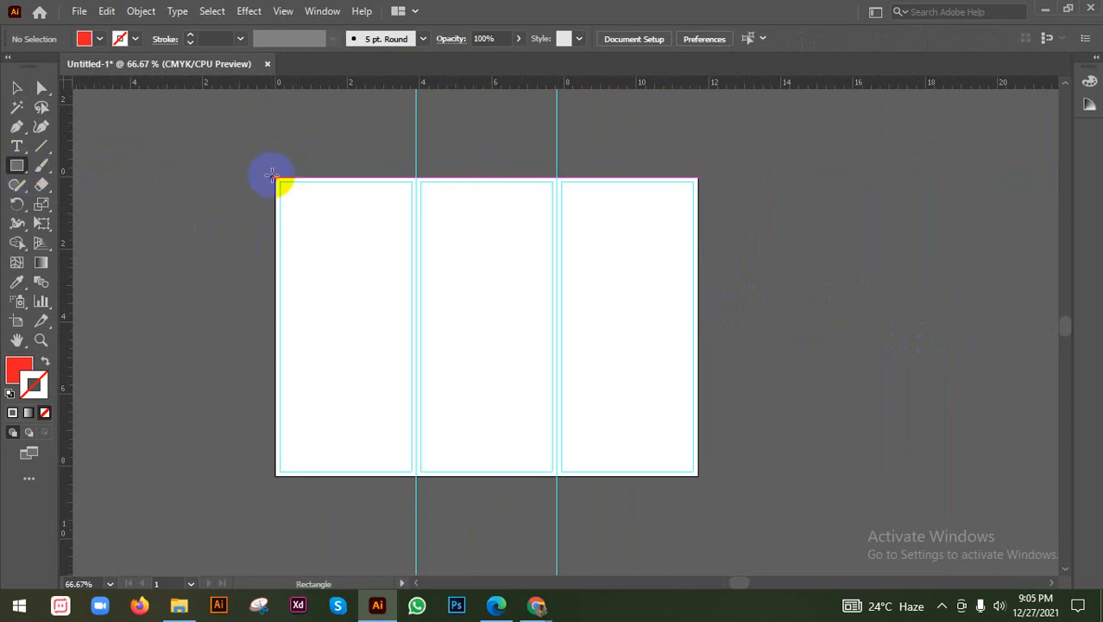
{"action": "mouse_move", "coordinate": [275, 177]}
{"action": "left_mouse_down"}
{"action": "mouse_move", "coordinate": [539, 259]}
{"action": "mouse_move", "coordinate": [689, 430]}
{"action": "left_mouse_up"}
{"action": "key", "text": "b"}
{"action": "key", "text": "v"}
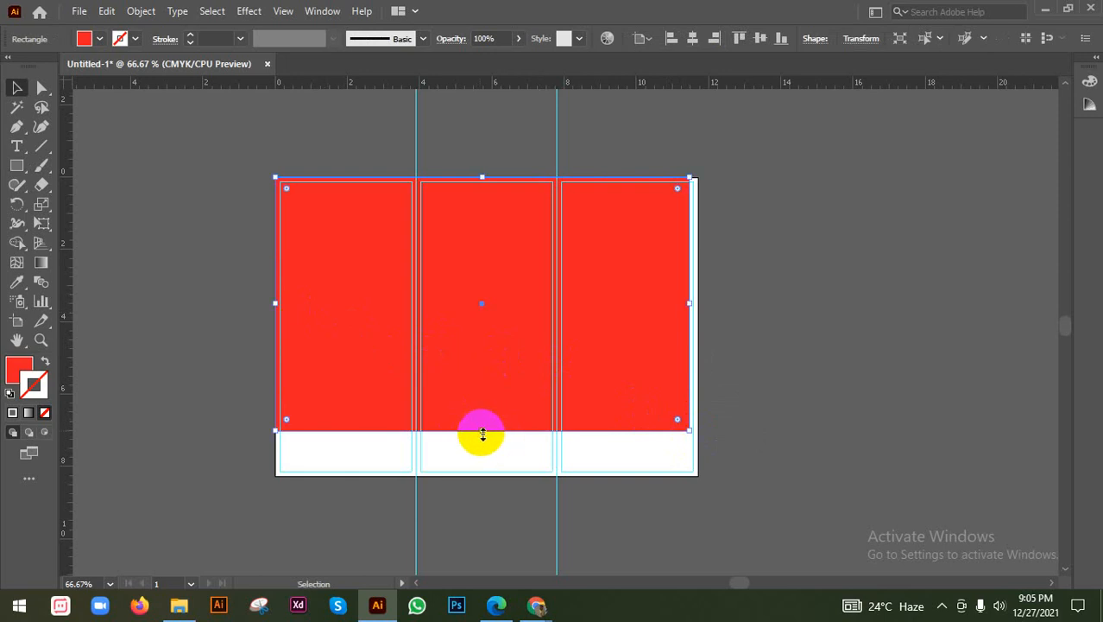
{"action": "left_click_drag", "start_coordinate": [482, 432], "coordinate": [490, 478]}
{"action": "left_click", "coordinate": [826, 346]}
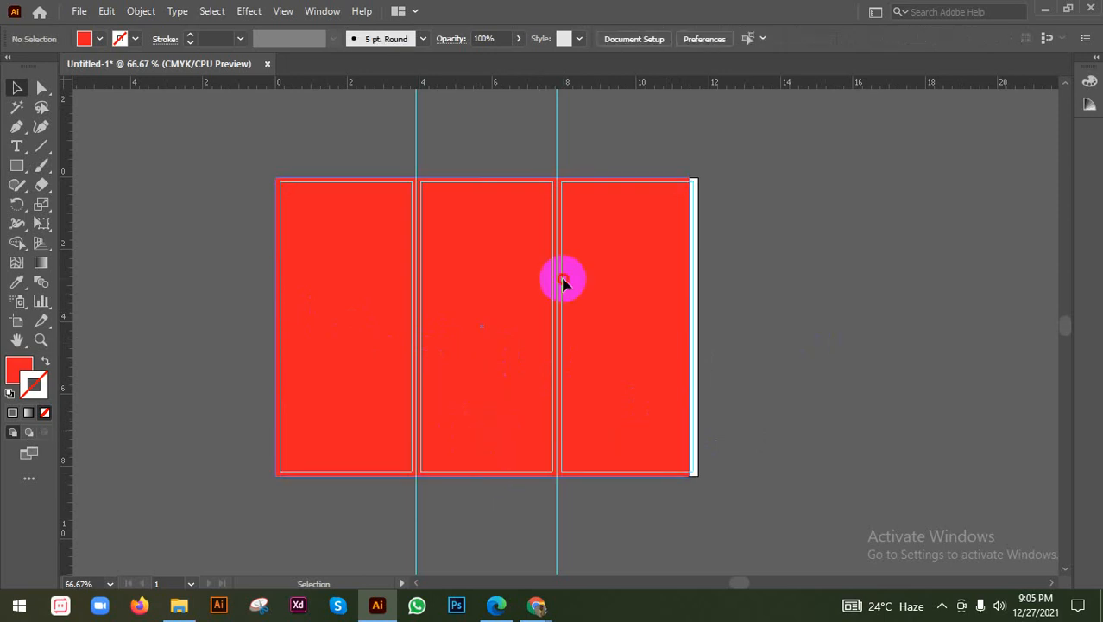
Widen the red rectangle to the page's right edge and deselect it
{"action": "left_click", "coordinate": [563, 279]}
{"action": "left_click", "coordinate": [673, 45]}
{"action": "scroll", "coordinate": [695, 325], "scroll_direction": "up", "scroll_amount": 1}
{"action": "left_click_drag", "start_coordinate": [695, 325], "coordinate": [707, 325]}
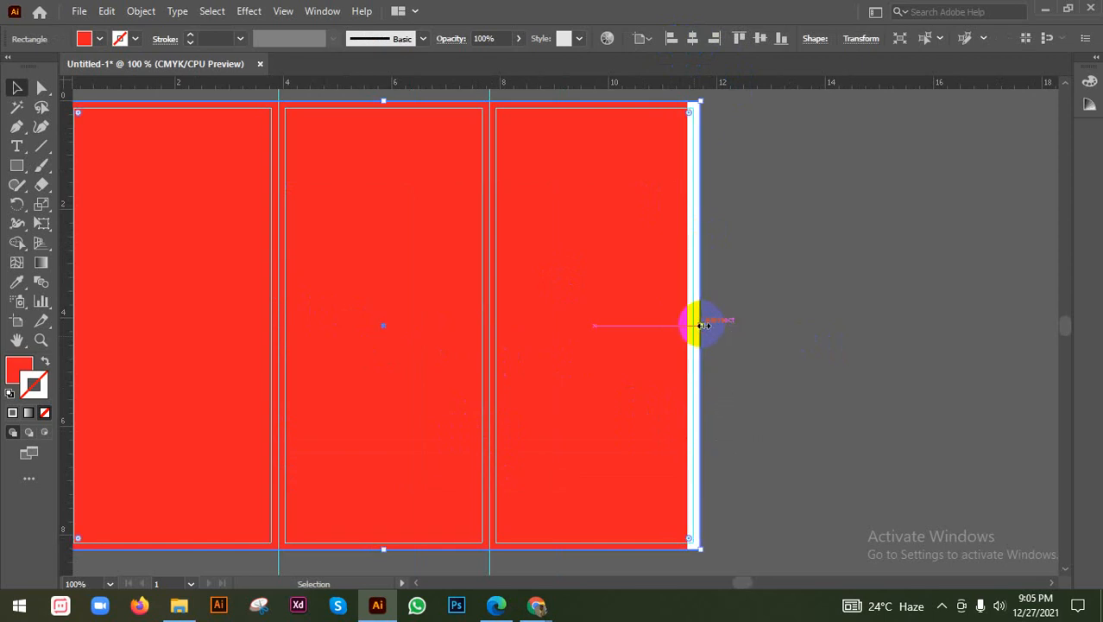
{"action": "scroll", "coordinate": [708, 322], "scroll_direction": "down", "scroll_amount": 2}
{"action": "left_click", "coordinate": [717, 273]}
{"action": "scroll", "coordinate": [640, 190], "scroll_direction": "up", "scroll_amount": 1}
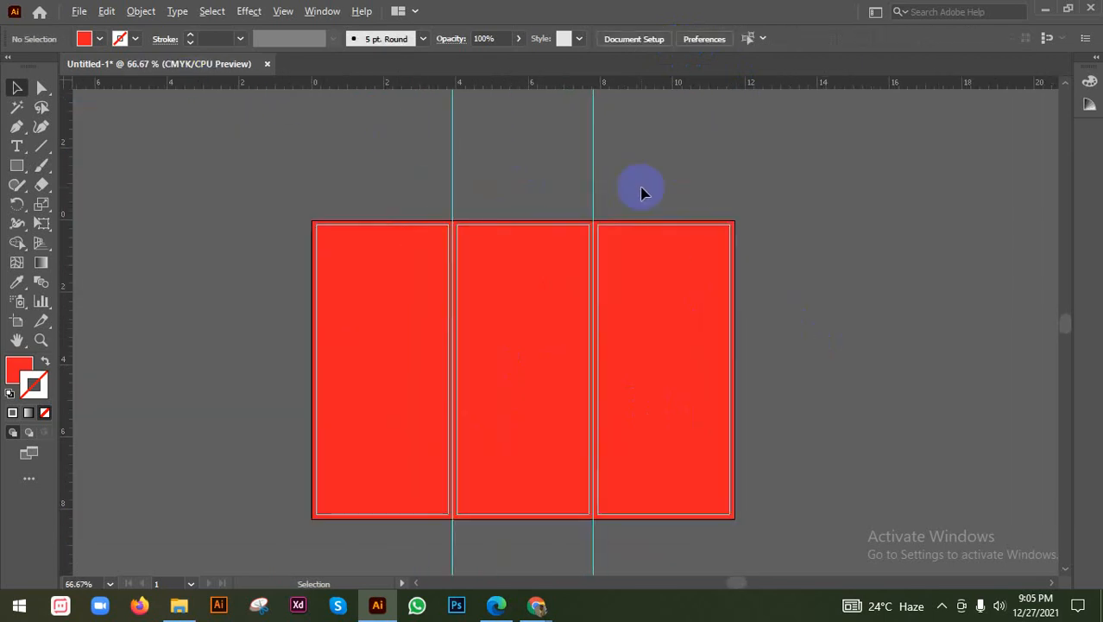
Change the page-sized rectangle's fill to white and deselect it
{"action": "left_click", "coordinate": [681, 274]}
{"action": "left_click", "coordinate": [84, 38]}
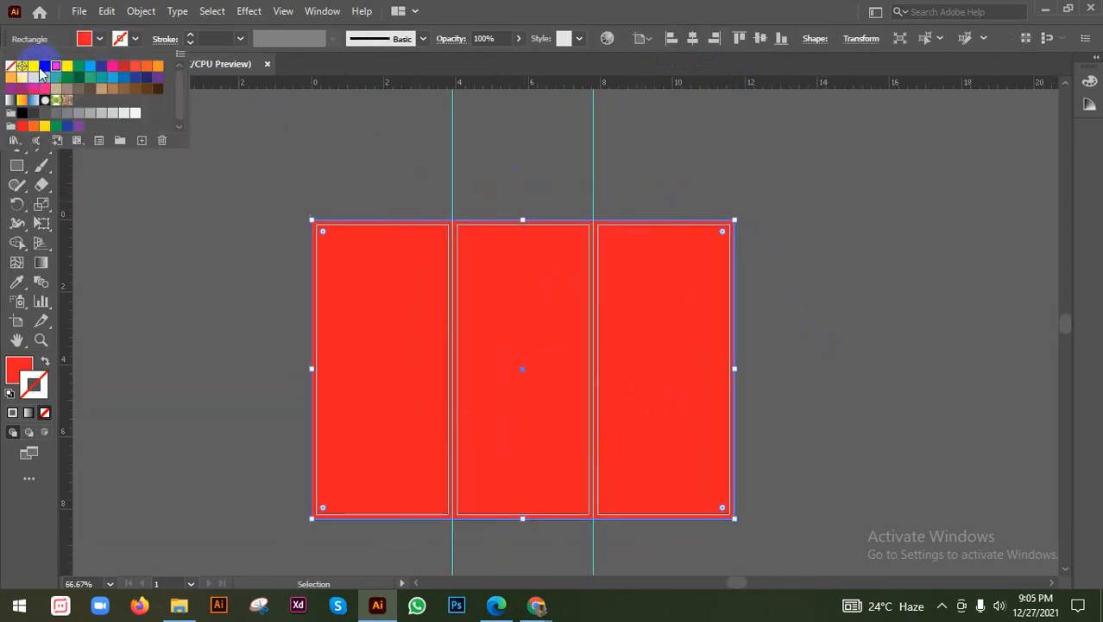
{"action": "left_click", "coordinate": [38, 69]}
{"action": "left_click", "coordinate": [159, 195]}
{"action": "scroll", "coordinate": [159, 195], "scroll_direction": "down", "scroll_amount": 1}
{"action": "left_click", "coordinate": [322, 217]}
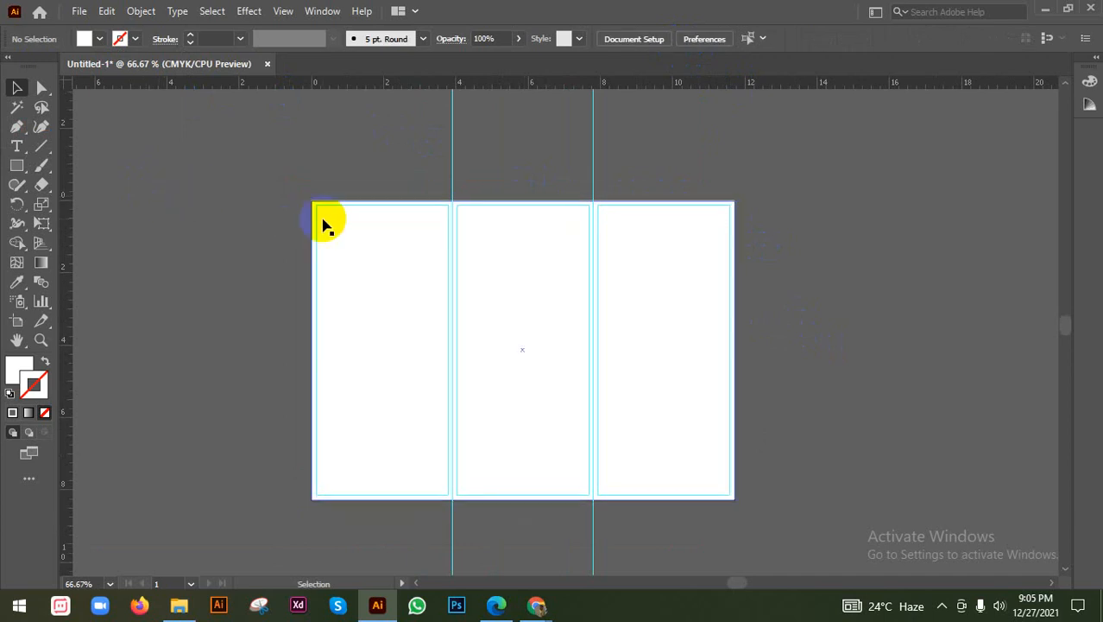
{"action": "left_click", "coordinate": [217, 218]}
{"action": "scroll", "coordinate": [224, 231], "scroll_direction": "up", "scroll_amount": 1}
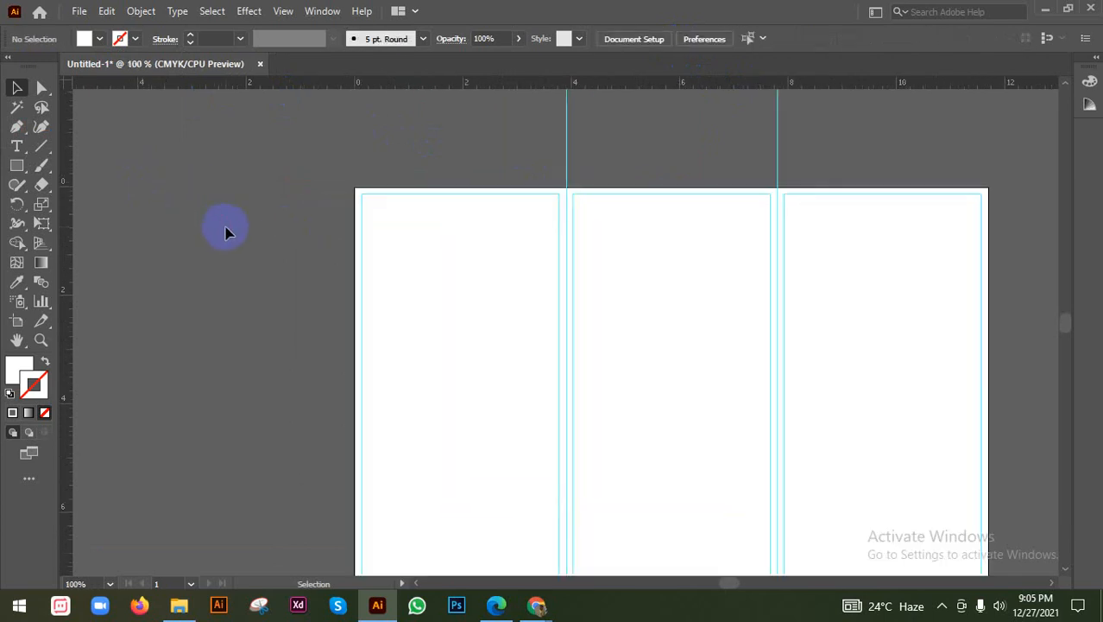
{"action": "left_click", "coordinate": [354, 226]}
{"action": "left_click", "coordinate": [290, 226]}
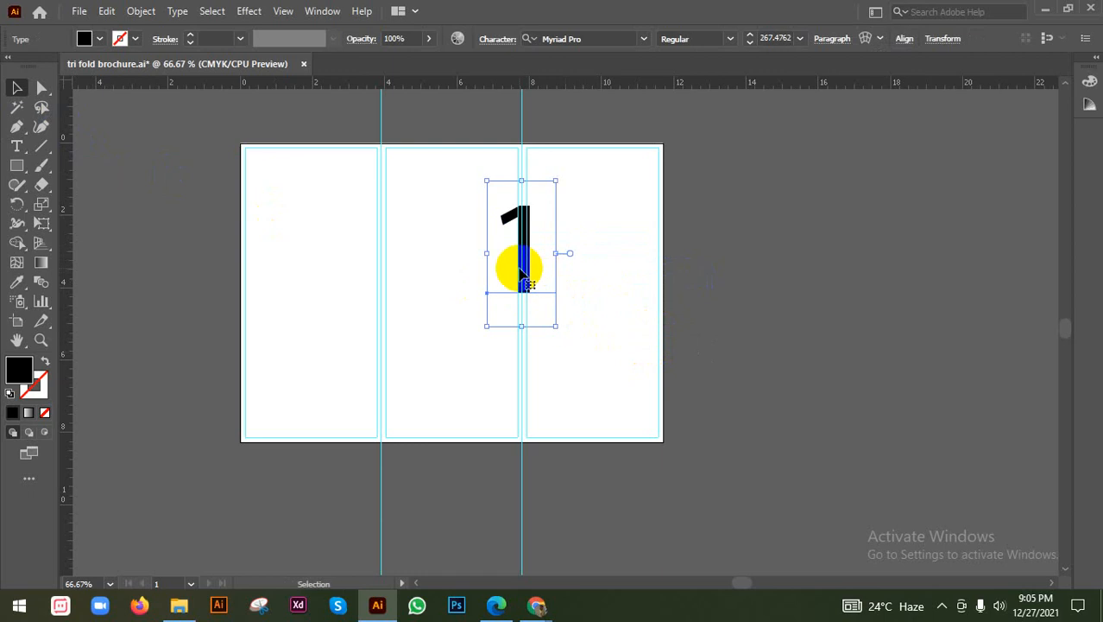
Place the number 1 in the right panel, copy it into the middle panel and change the copy to 6
{"action": "left_click_drag", "start_coordinate": [518, 269], "coordinate": [457, 311]}
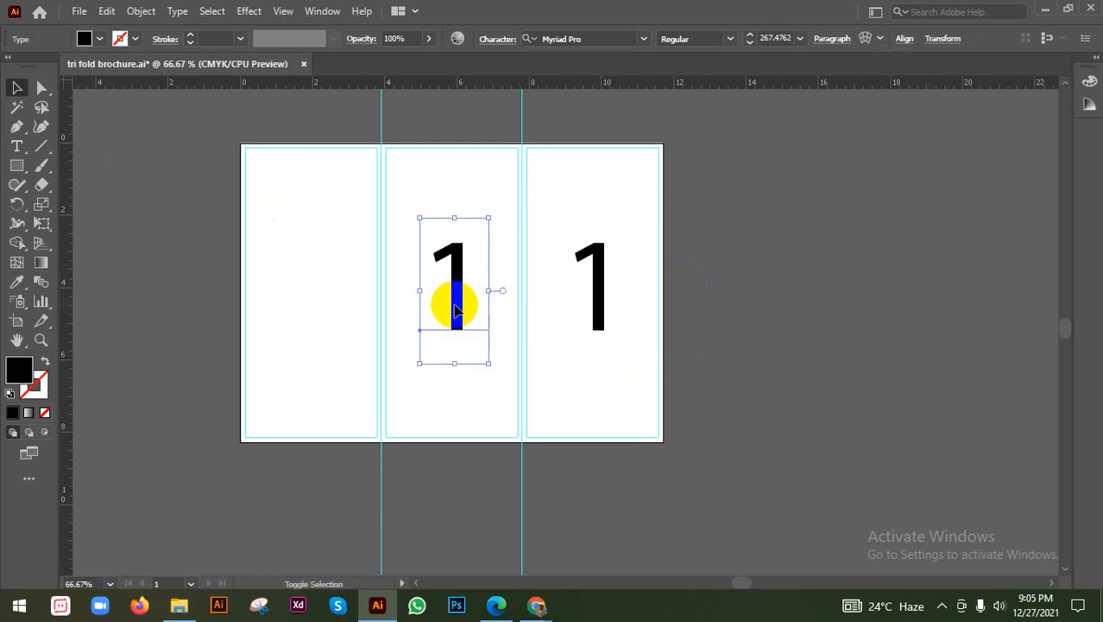
{"action": "double_click", "coordinate": [456, 305]}
{"action": "double_click", "coordinate": [459, 302]}
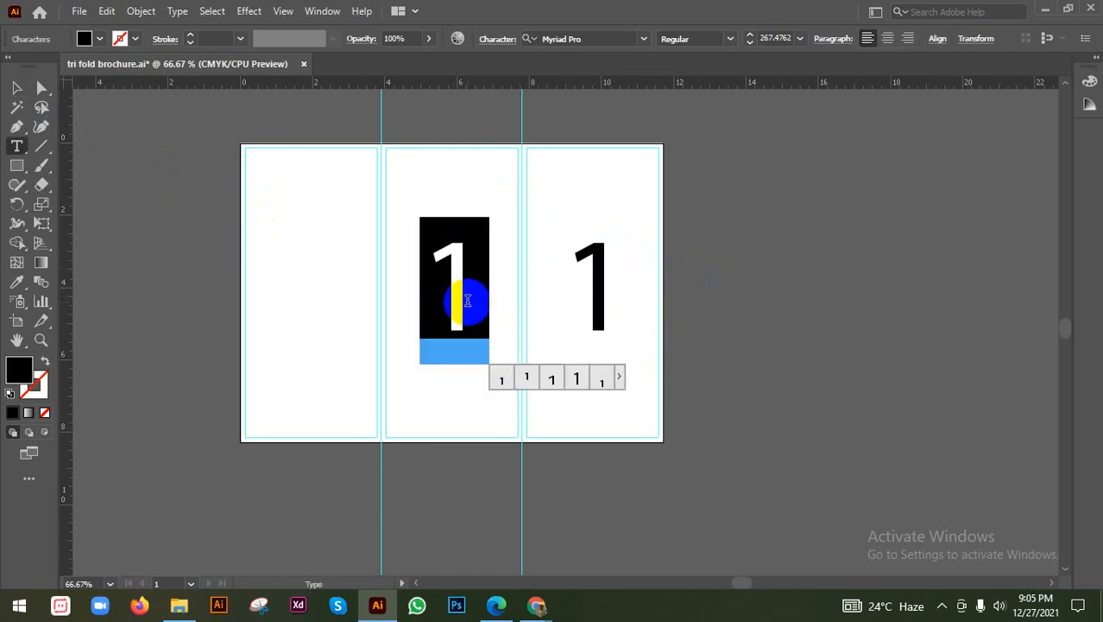
{"action": "type", "text": "6"}
Copy the 6 from the middle panel into the left panel and clear the selection
{"action": "left_click", "coordinate": [17, 87]}
{"action": "left_click", "coordinate": [423, 273]}
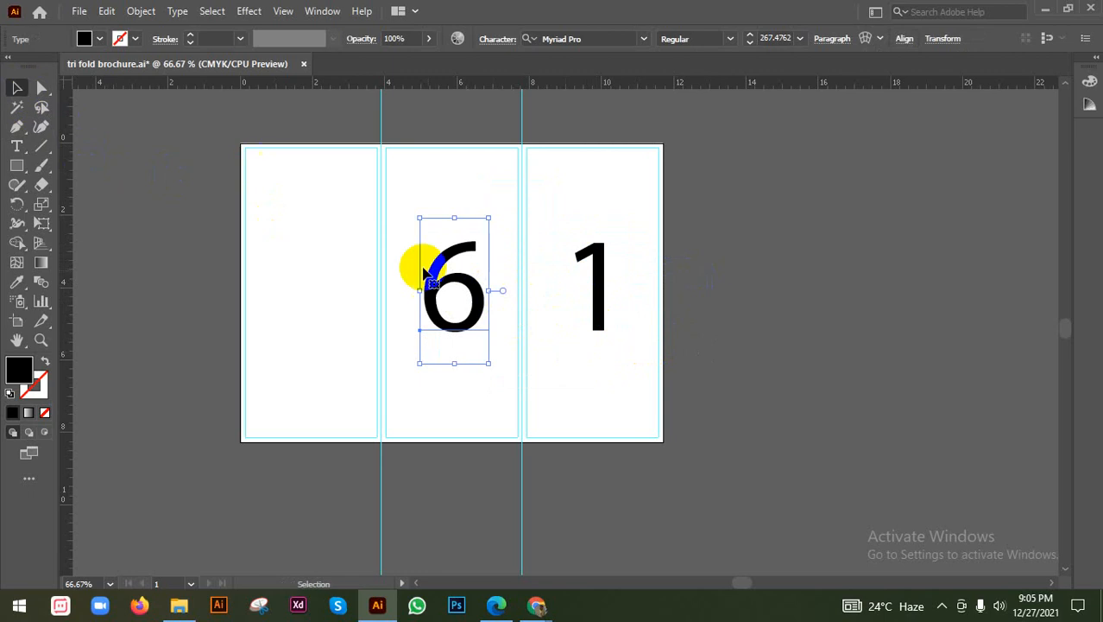
{"action": "left_click_drag", "start_coordinate": [473, 285], "coordinate": [329, 288]}
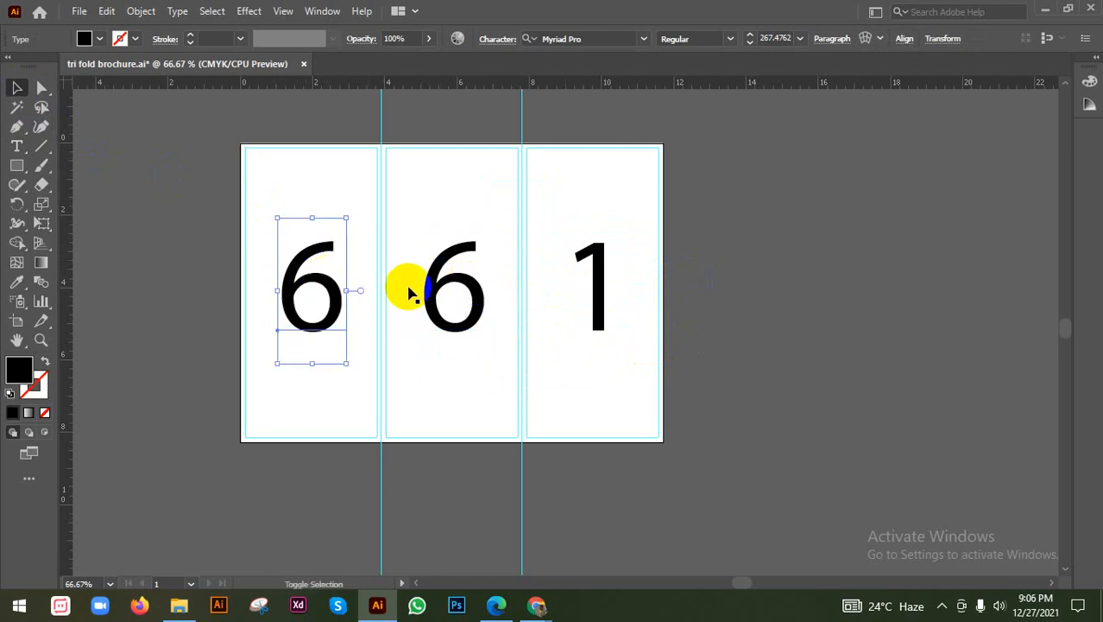
{"action": "left_click", "coordinate": [812, 288]}
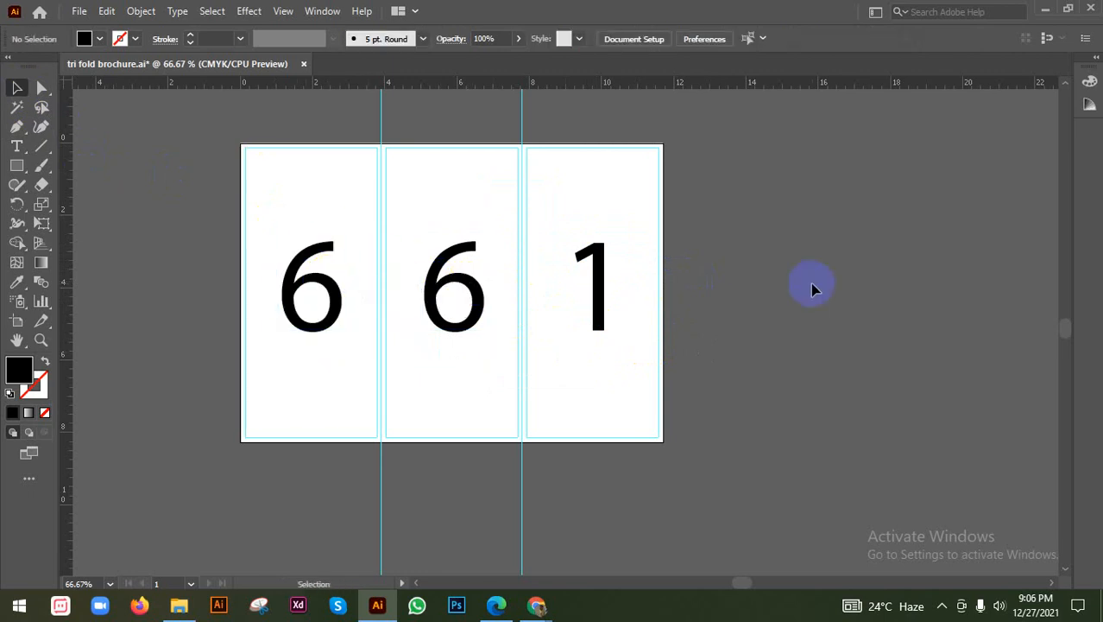
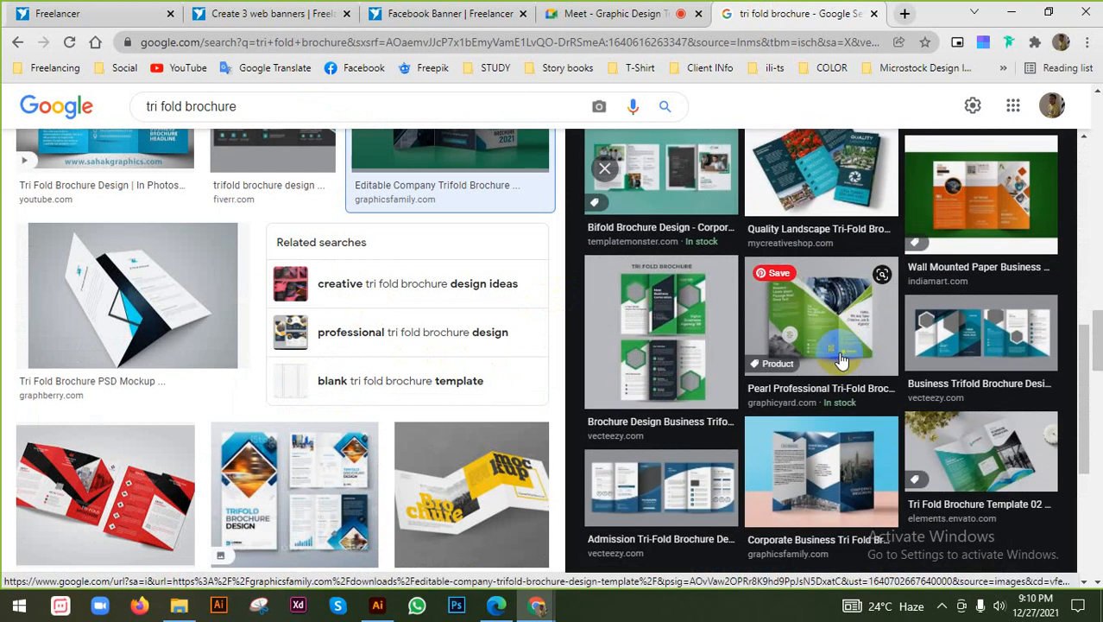
Review the trifold brochure mockup among the image results, and compare it with the numbered panel layout in Illustrator
{"action": "scroll", "coordinate": [842, 361], "scroll_direction": "up", "scroll_amount": 5}
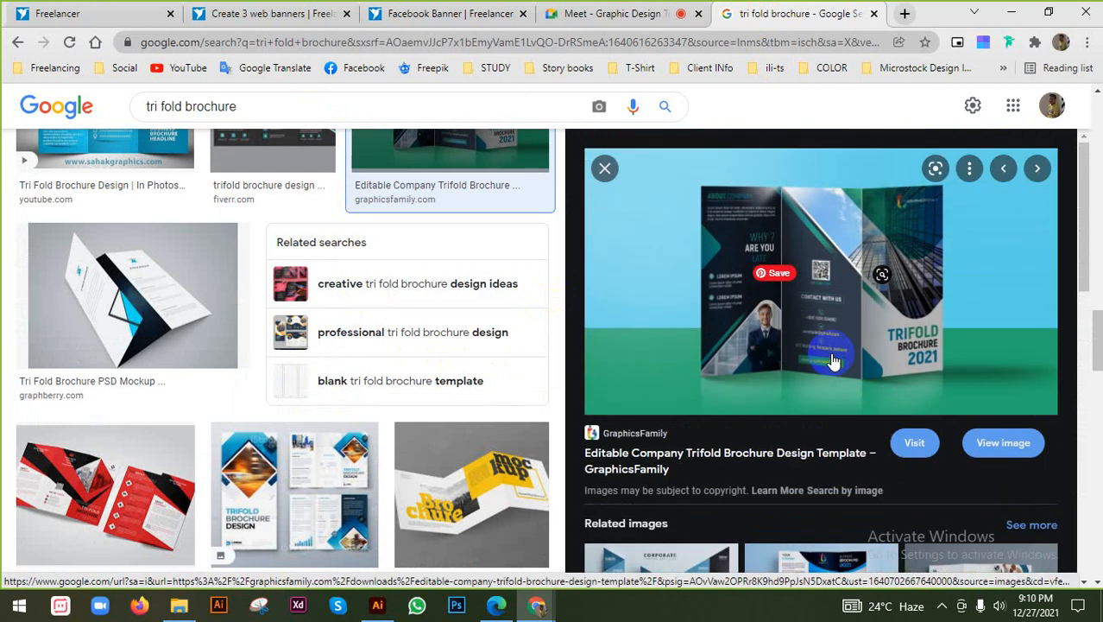
{"action": "scroll", "coordinate": [834, 361], "scroll_direction": "up", "scroll_amount": 2}
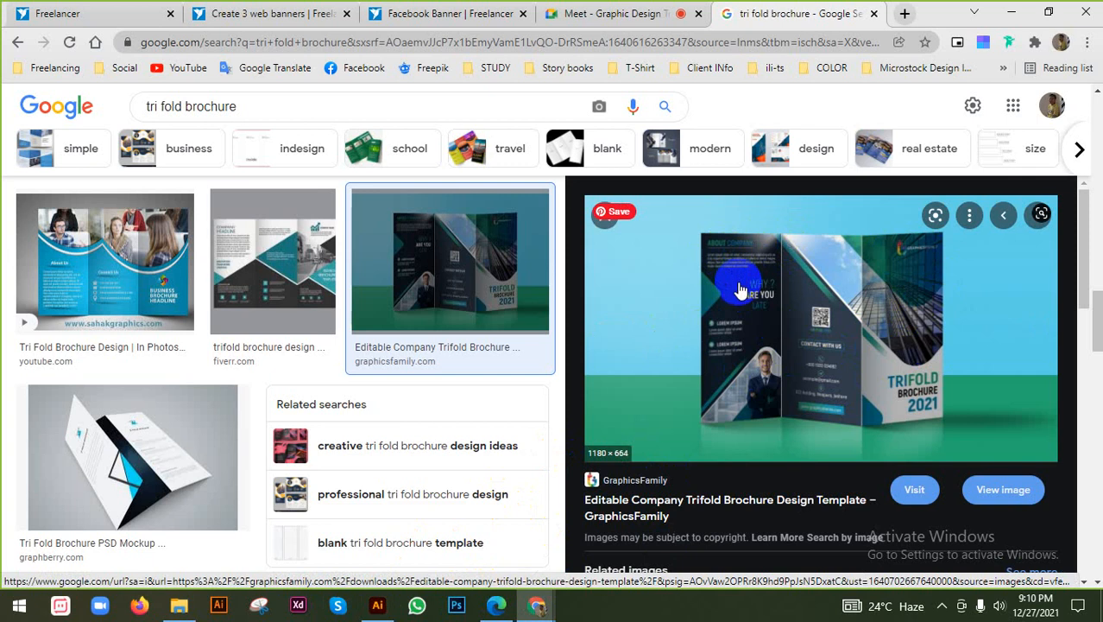
{"action": "left_click", "coordinate": [377, 604]}
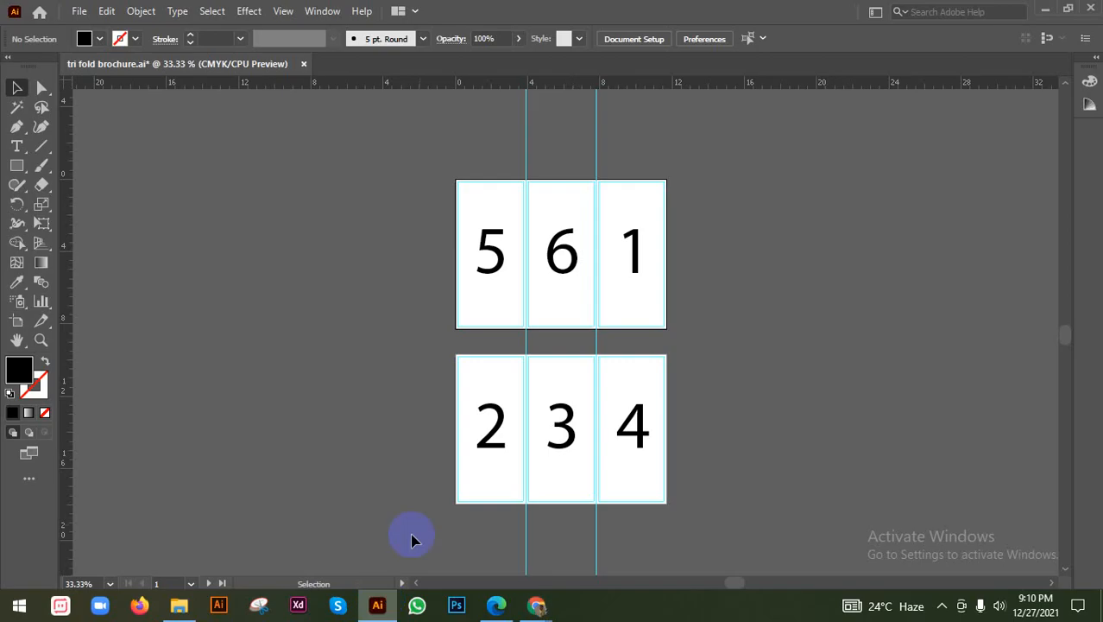
{"action": "scroll", "coordinate": [528, 386], "scroll_direction": "up", "scroll_amount": 1}
{"action": "scroll", "coordinate": [574, 365], "scroll_direction": "down", "scroll_amount": 2}
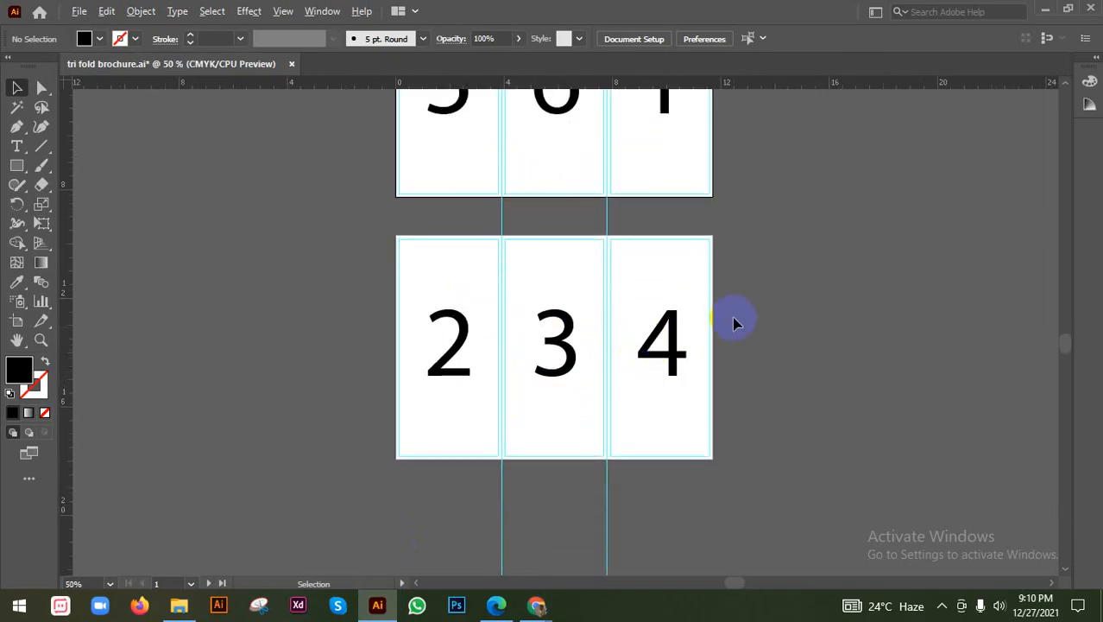
Examine the panel numbering on both brochure pages, highlighting 2, 3 and 4 on the second page and comparing them with 5, 6 and 1
{"action": "scroll", "coordinate": [419, 263], "scroll_direction": "up", "scroll_amount": 1}
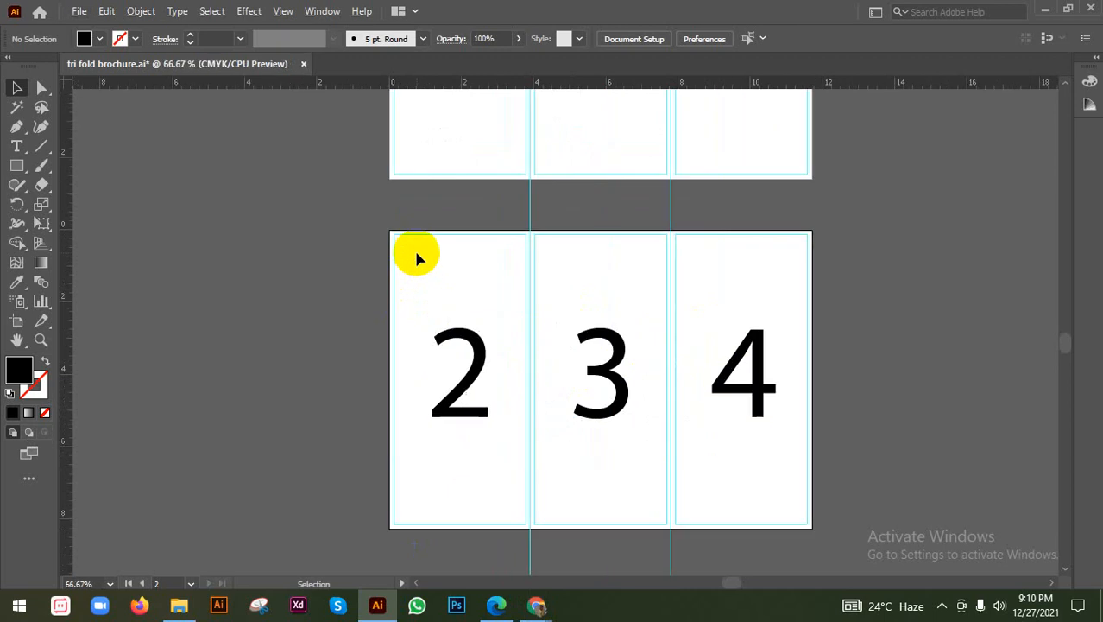
{"action": "left_click_drag", "start_coordinate": [390, 228], "coordinate": [529, 347]}
{"action": "left_click_drag", "start_coordinate": [543, 231], "coordinate": [635, 509]}
{"action": "left_click_drag", "start_coordinate": [545, 219], "coordinate": [650, 570]}
{"action": "left_click_drag", "start_coordinate": [710, 227], "coordinate": [850, 473]}
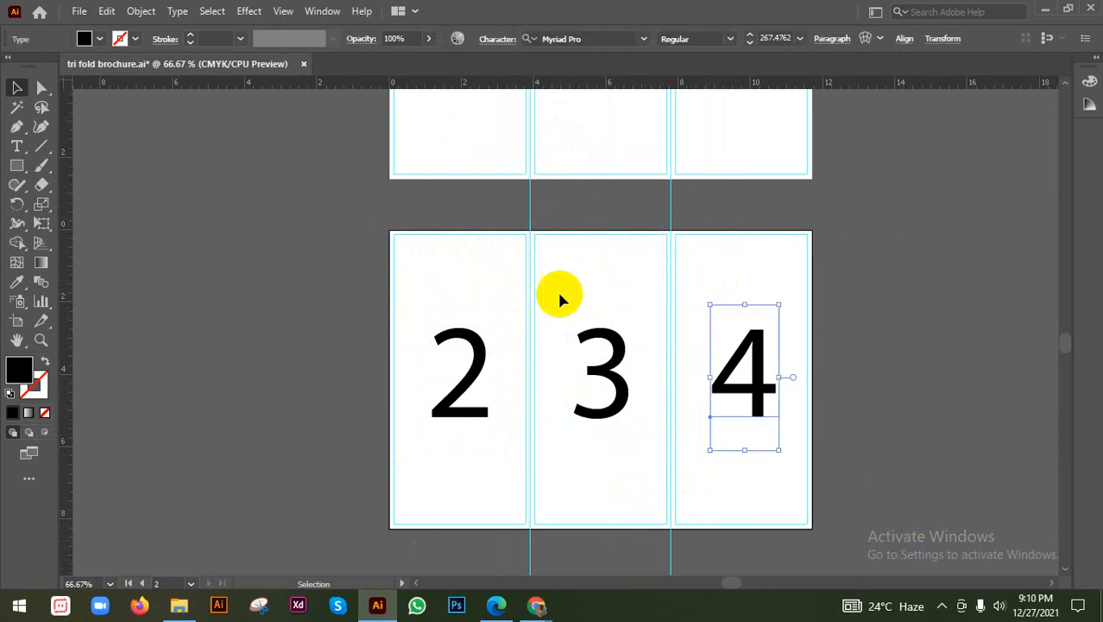
{"action": "left_click_drag", "start_coordinate": [364, 270], "coordinate": [911, 506]}
{"action": "scroll", "coordinate": [911, 503], "scroll_direction": "up", "scroll_amount": 2}
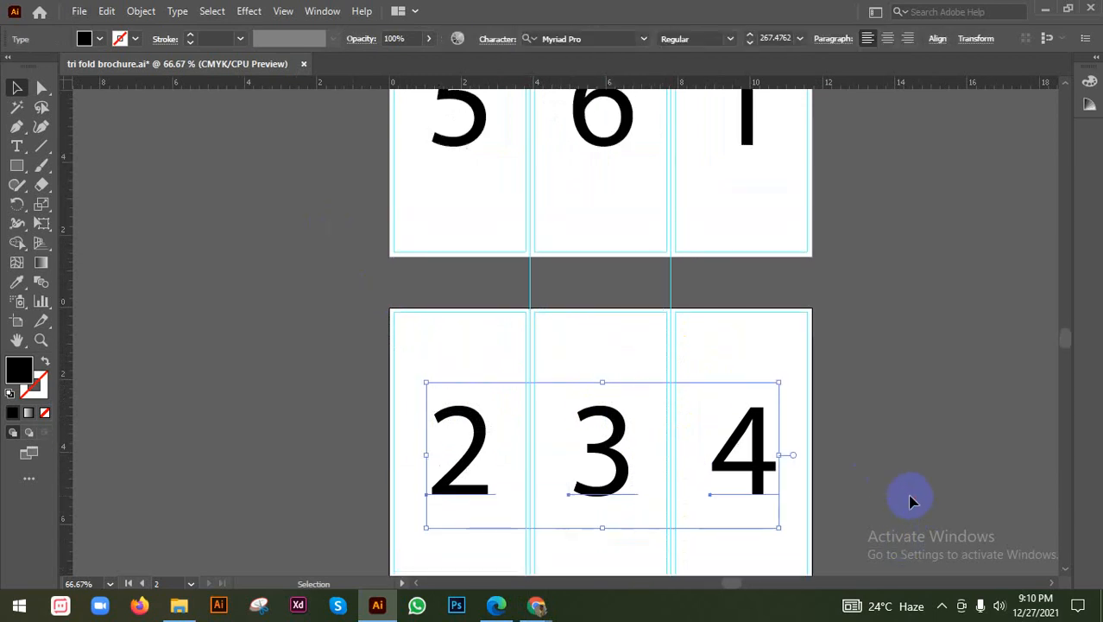
{"action": "left_click", "coordinate": [873, 455]}
{"action": "scroll", "coordinate": [385, 292], "scroll_direction": "down", "scroll_amount": 1}
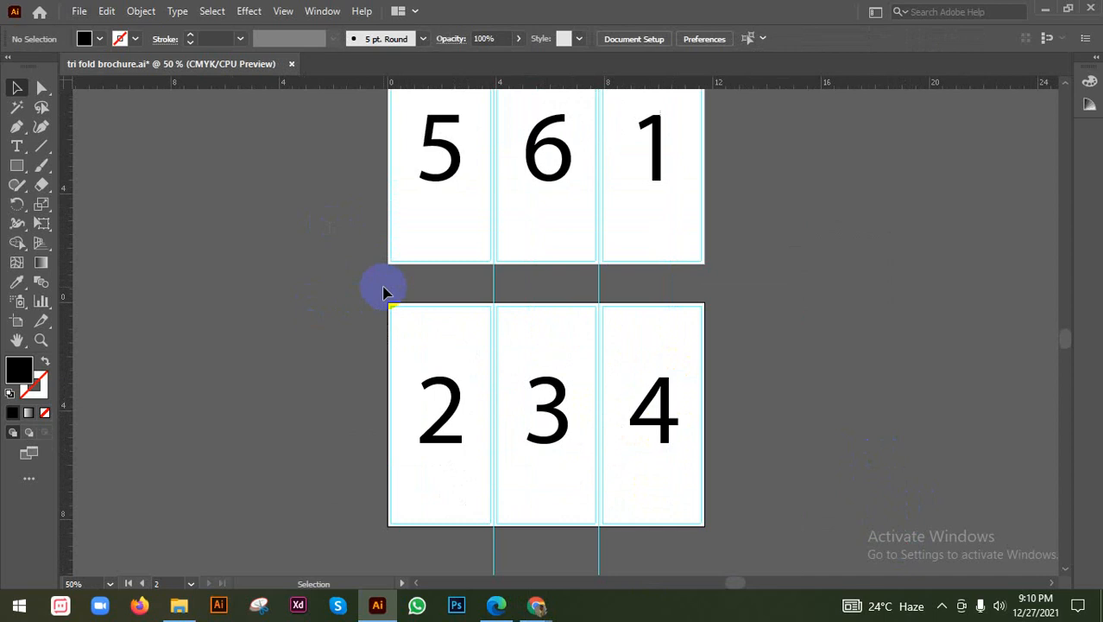
{"action": "scroll", "coordinate": [386, 292], "scroll_direction": "down", "scroll_amount": 1}
{"action": "left_click", "coordinate": [532, 388]}
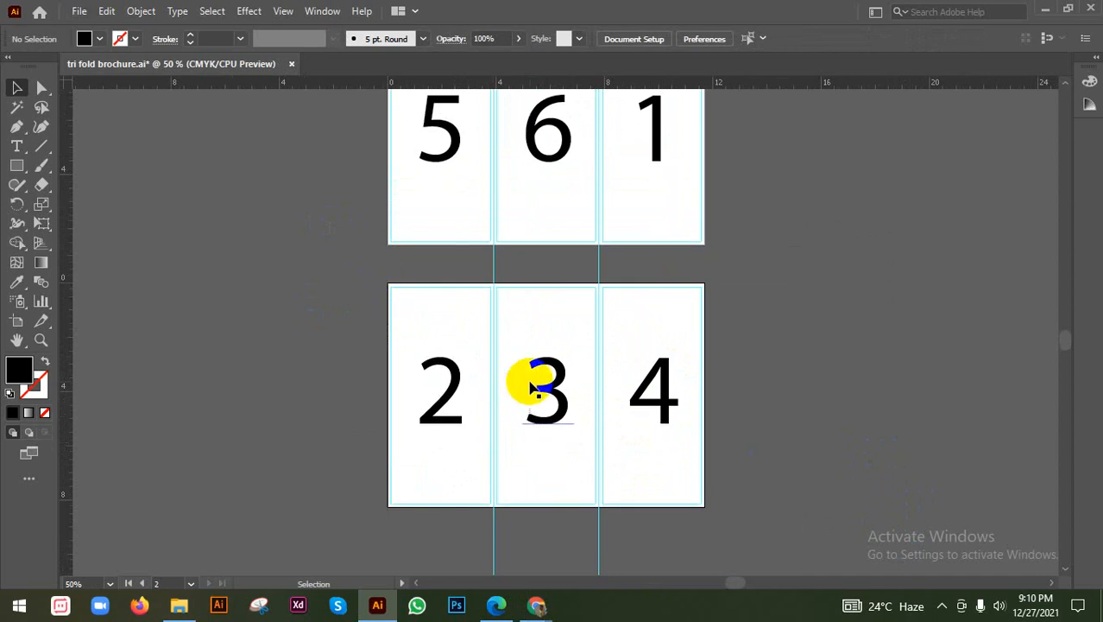
{"action": "scroll", "coordinate": [553, 380], "scroll_direction": "up", "scroll_amount": 5}
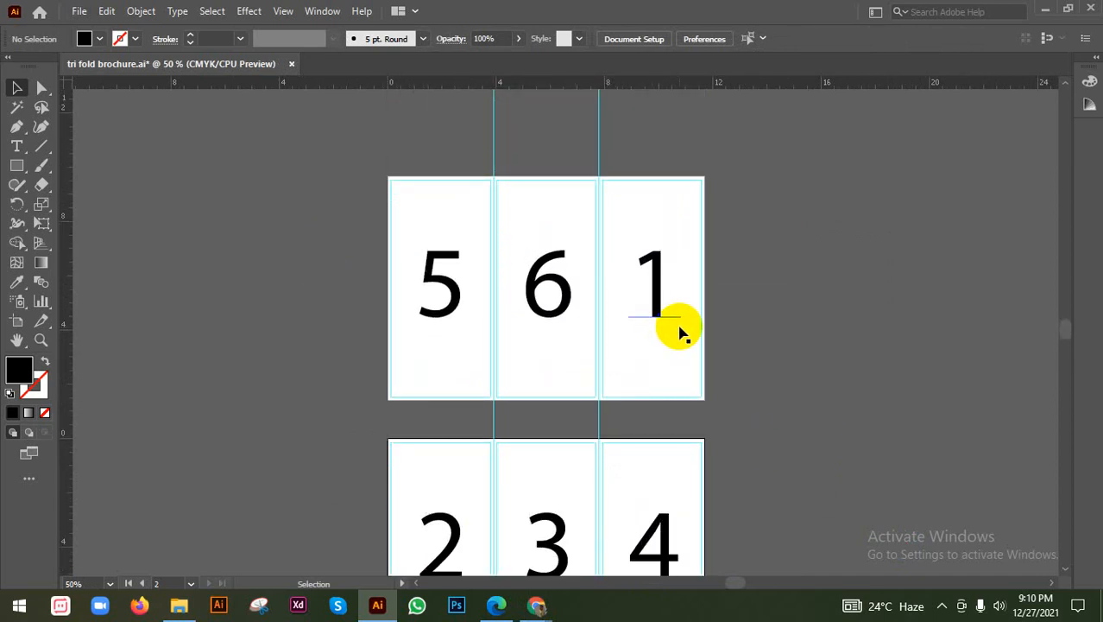
{"action": "scroll", "coordinate": [681, 332], "scroll_direction": "down", "scroll_amount": 5}
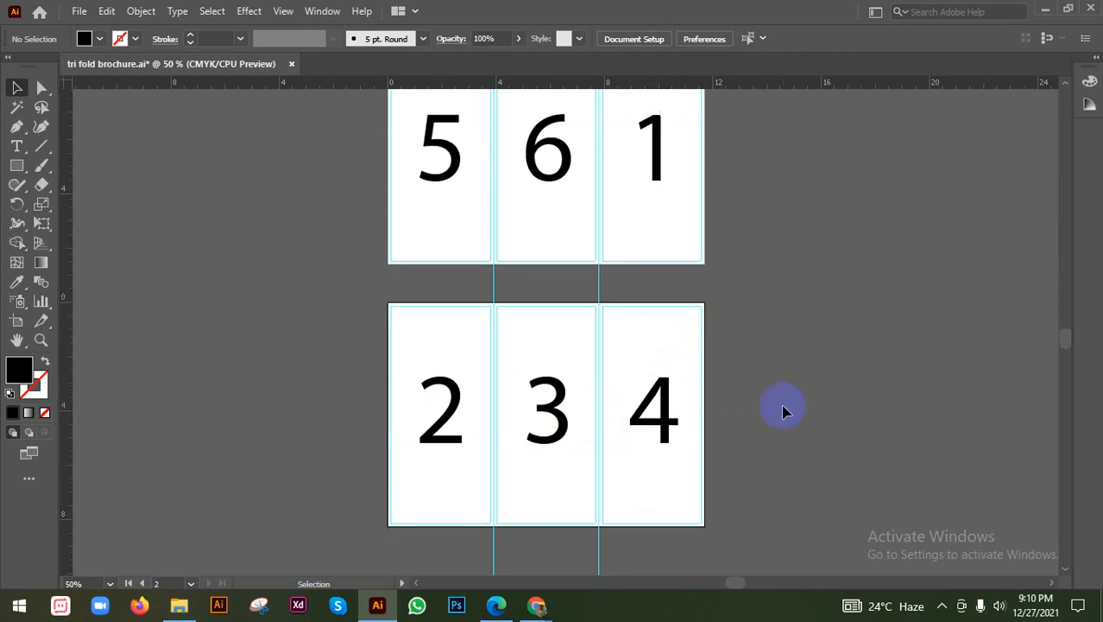
{"action": "scroll", "coordinate": [784, 402], "scroll_direction": "up", "scroll_amount": 3}
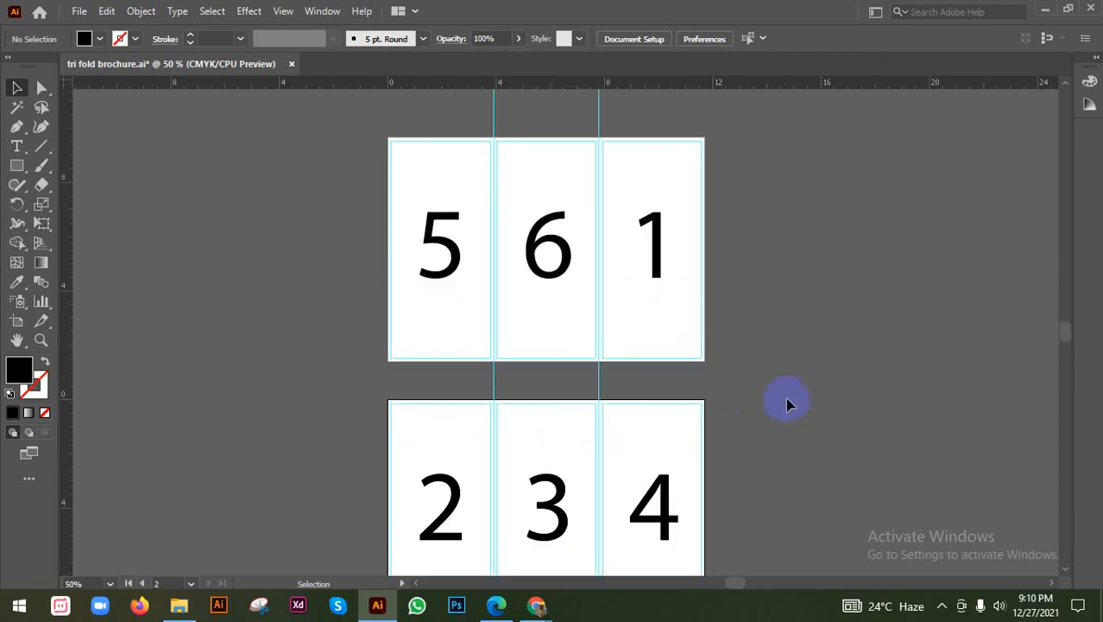
Switch to the tri fold brochure image results in Chrome, browse the related images and preview the Business Trifold Brochure Design from Vecteezy
{"action": "left_click", "coordinate": [524, 609]}
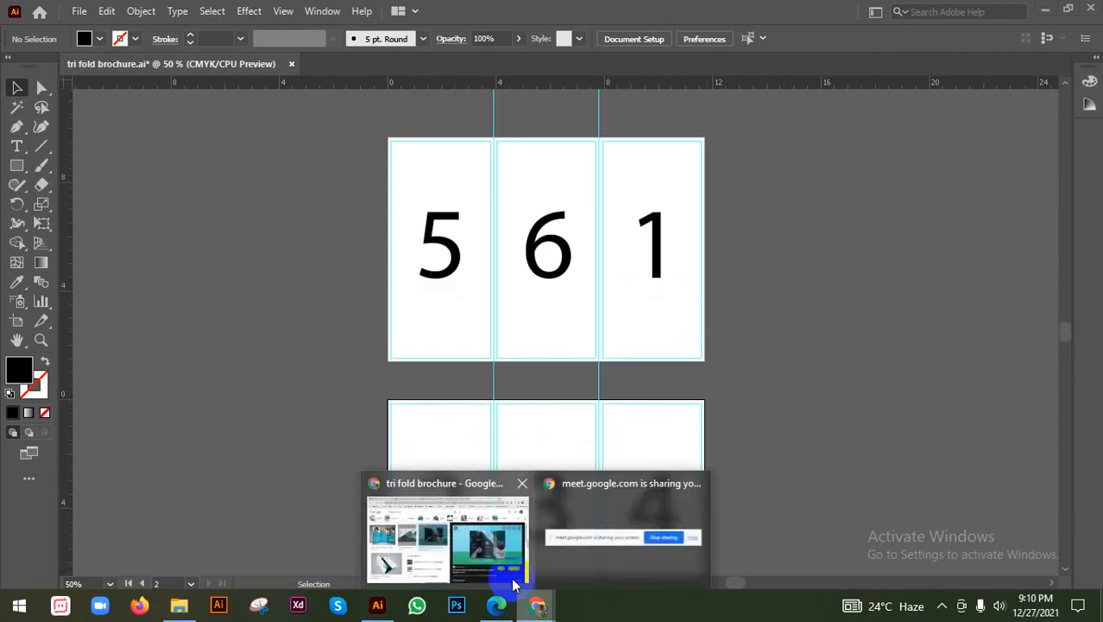
{"action": "left_click", "coordinate": [463, 503]}
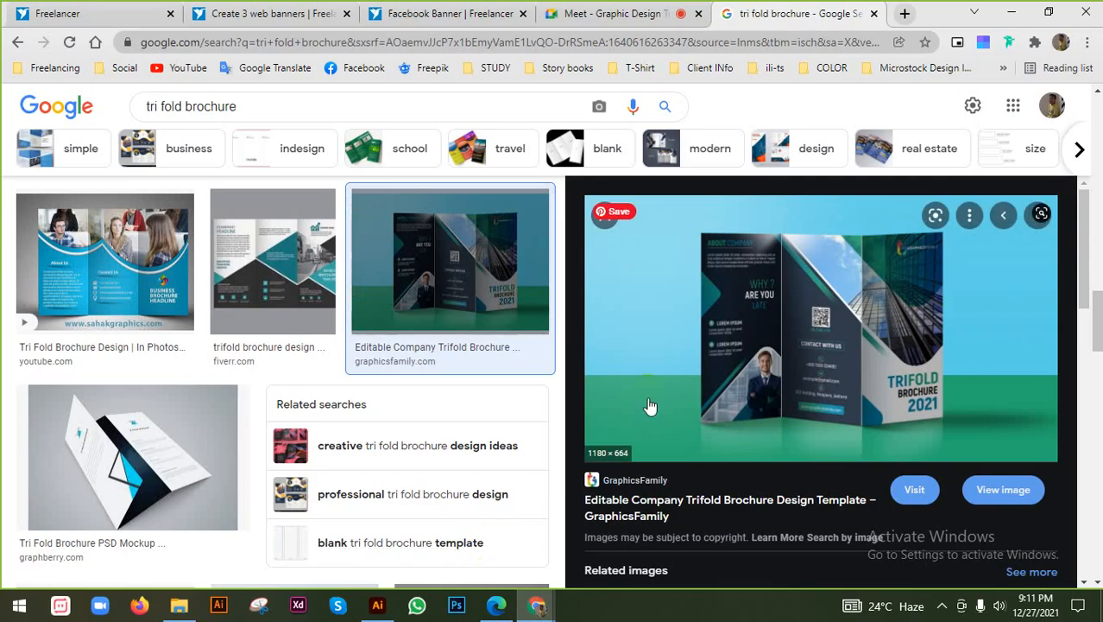
{"action": "scroll", "coordinate": [501, 402], "scroll_direction": "down", "scroll_amount": 3}
{"action": "scroll", "coordinate": [829, 311], "scroll_direction": "down", "scroll_amount": 5}
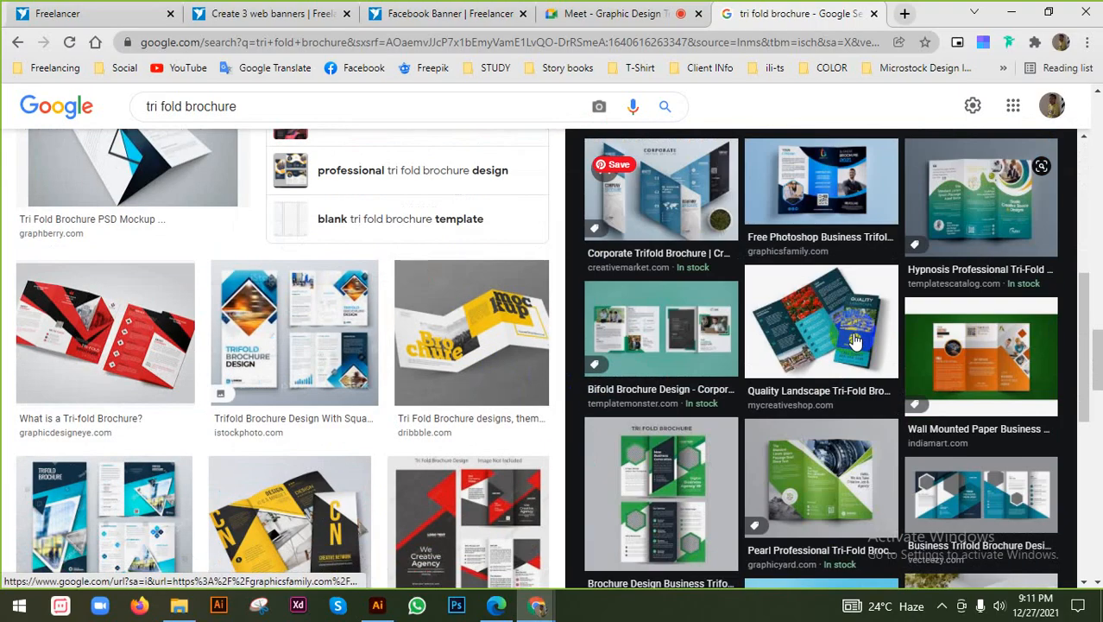
{"action": "scroll", "coordinate": [847, 354], "scroll_direction": "up", "scroll_amount": 5}
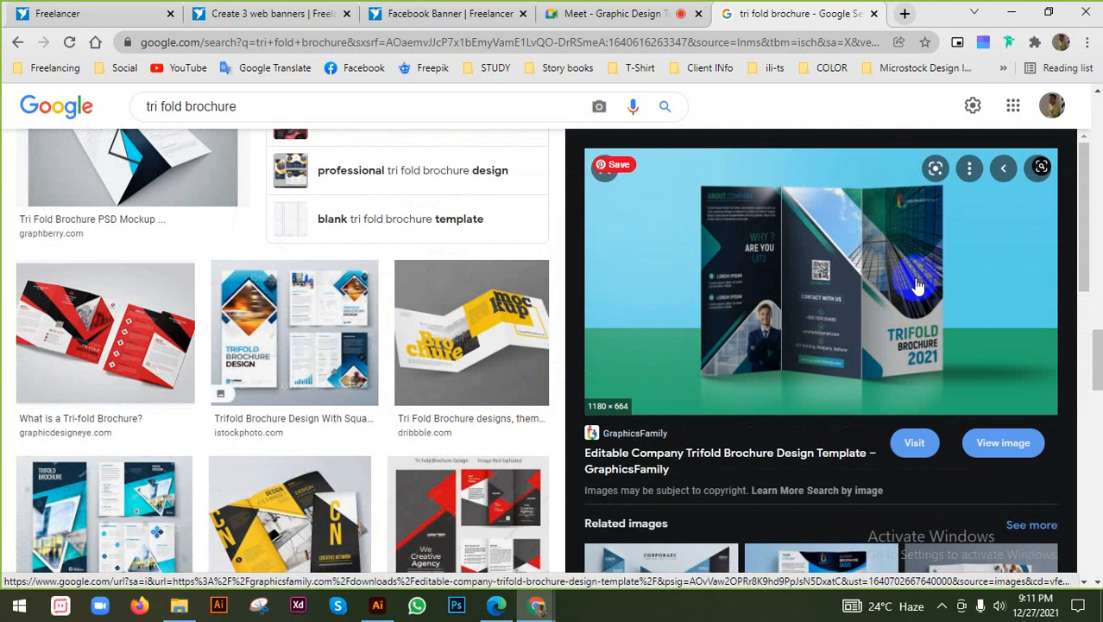
{"action": "scroll", "coordinate": [947, 284], "scroll_direction": "down", "scroll_amount": 3}
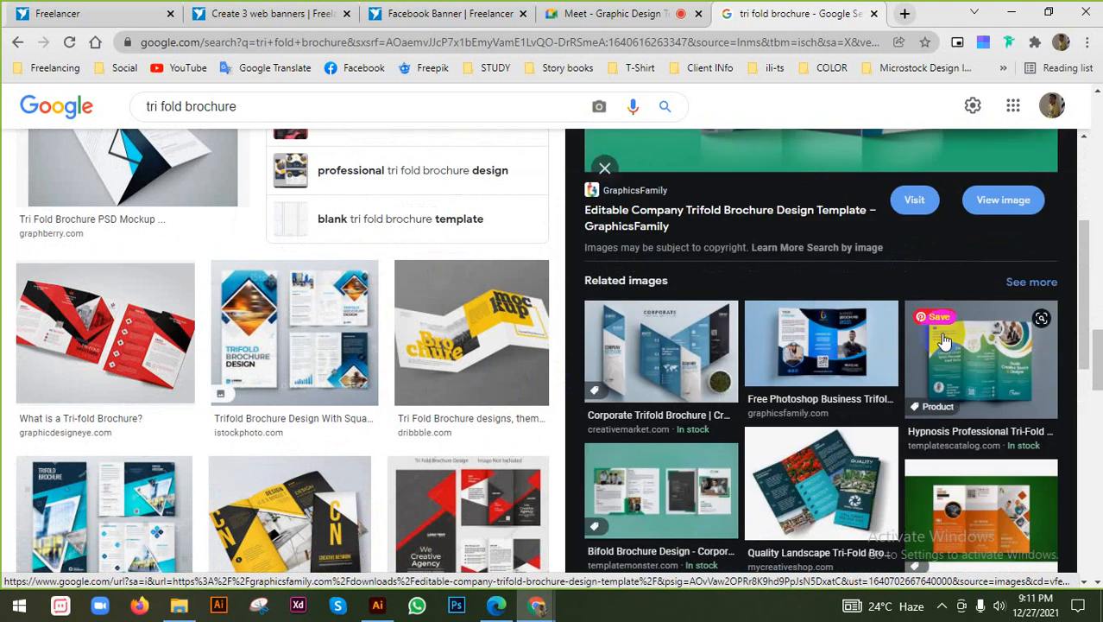
{"action": "scroll", "coordinate": [920, 406], "scroll_direction": "down", "scroll_amount": 1}
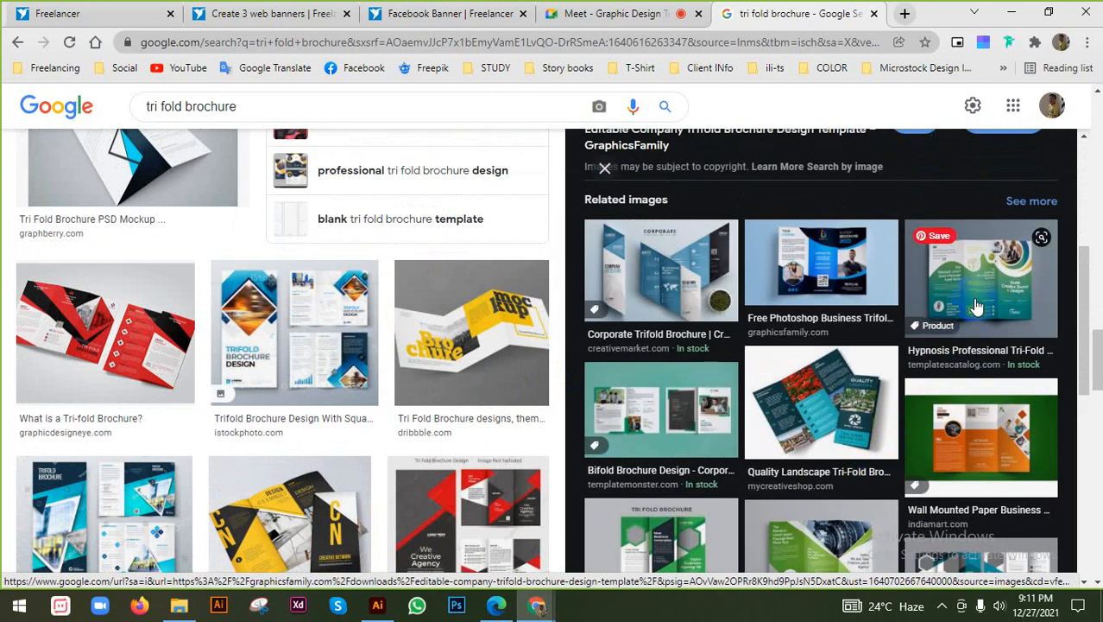
{"action": "scroll", "coordinate": [975, 306], "scroll_direction": "down", "scroll_amount": 2}
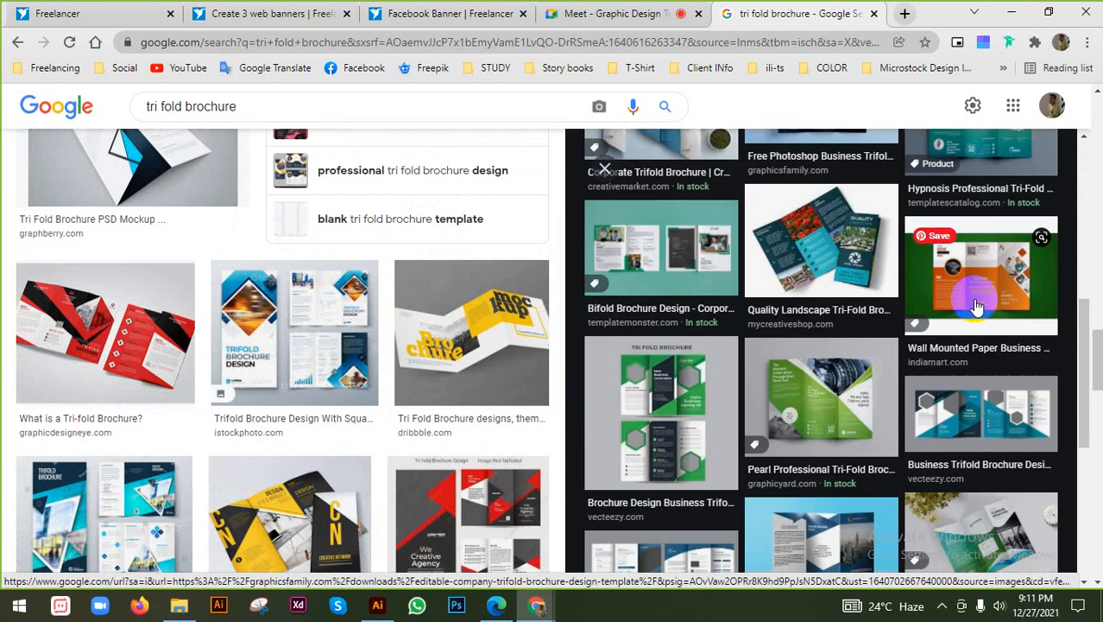
{"action": "left_click", "coordinate": [956, 490]}
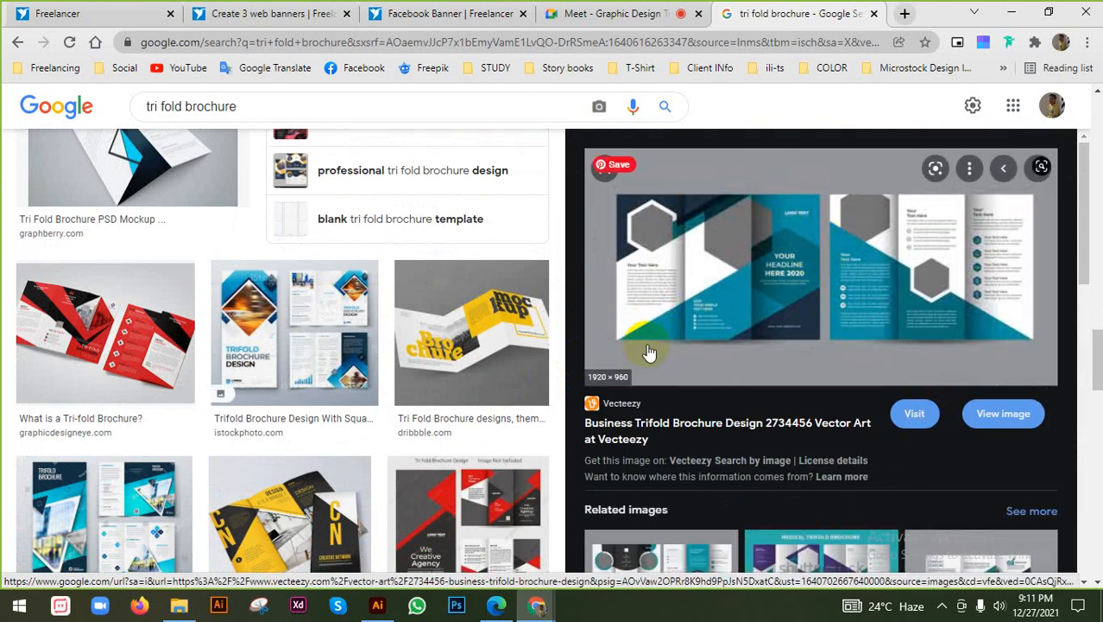
Browse more tri fold brochure results and related images for examples of front and inside page layouts
{"action": "scroll", "coordinate": [345, 422], "scroll_direction": "down", "scroll_amount": 5}
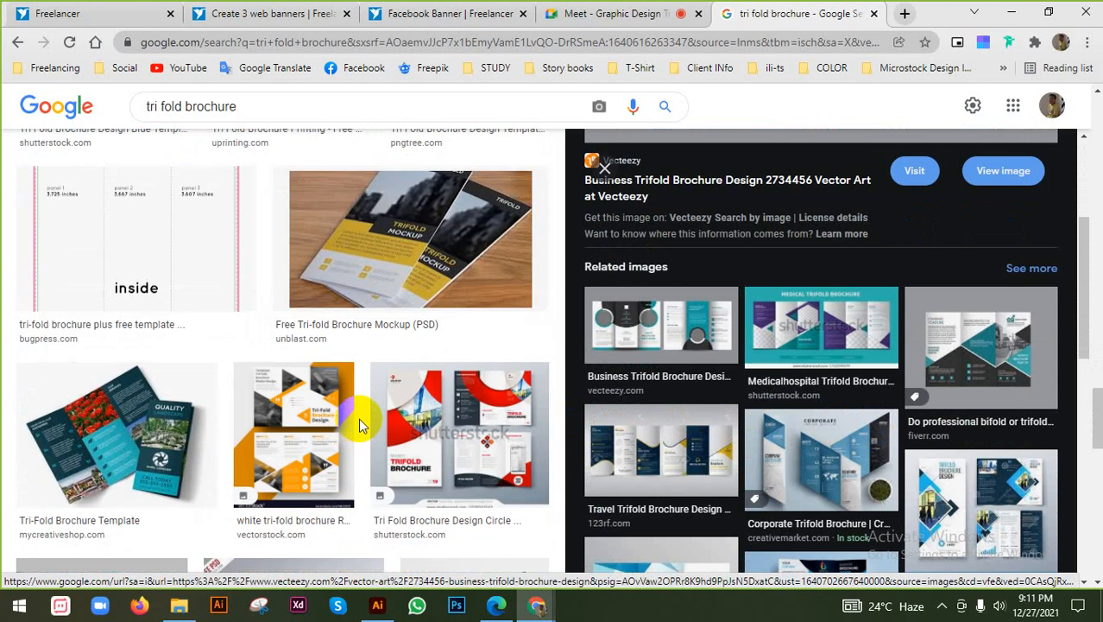
{"action": "scroll", "coordinate": [863, 415], "scroll_direction": "down", "scroll_amount": 1}
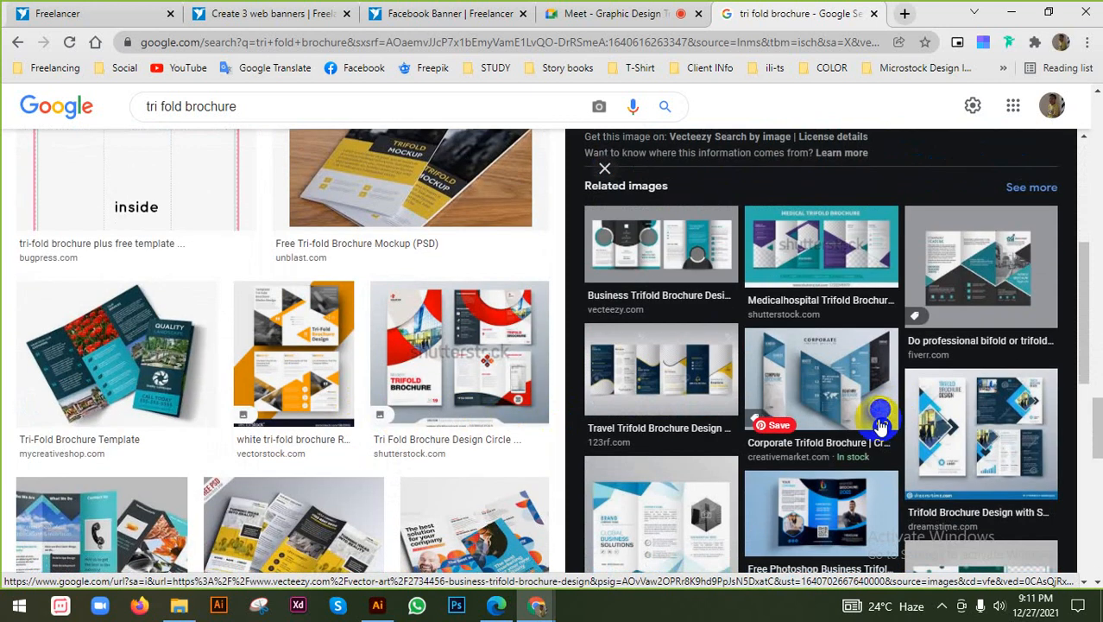
{"action": "scroll", "coordinate": [678, 405], "scroll_direction": "down", "scroll_amount": 5}
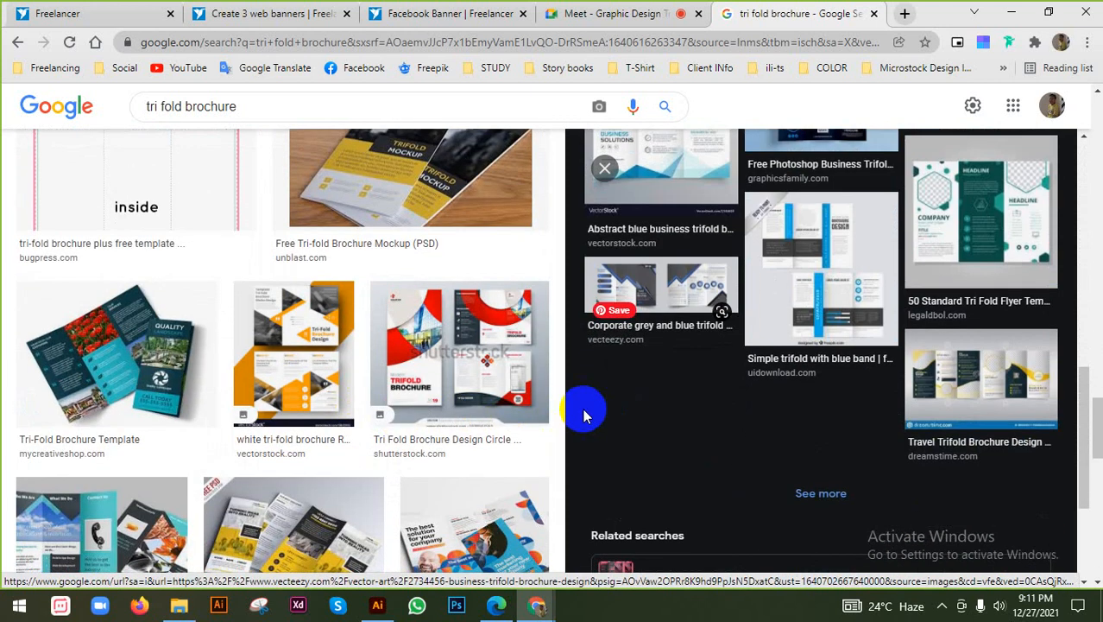
{"action": "scroll", "coordinate": [440, 416], "scroll_direction": "down", "scroll_amount": 3}
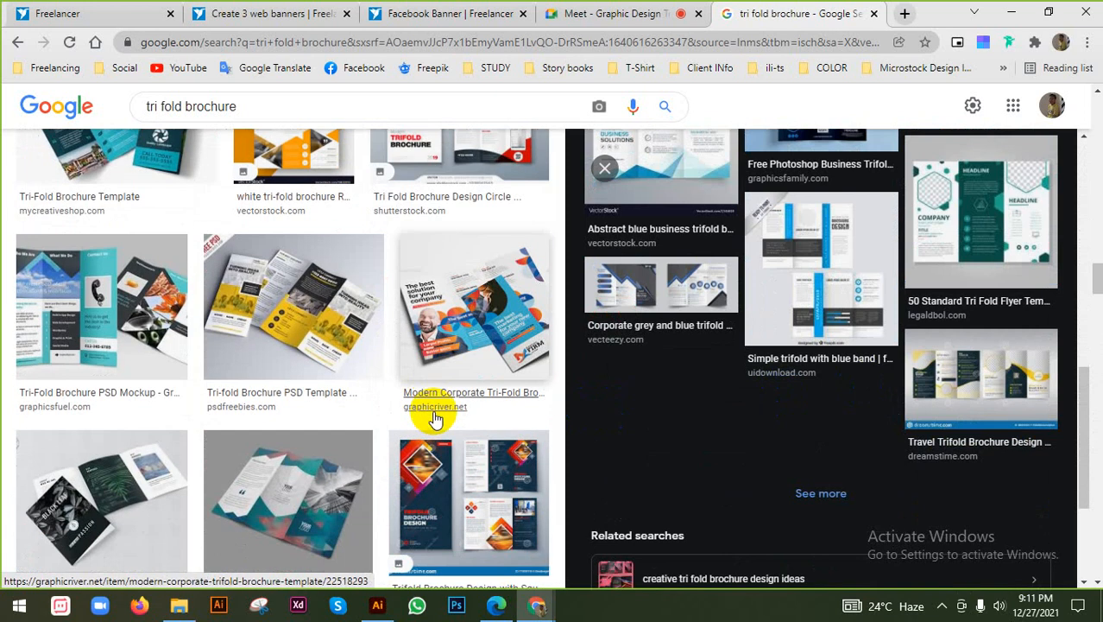
{"action": "scroll", "coordinate": [423, 411], "scroll_direction": "down", "scroll_amount": 3}
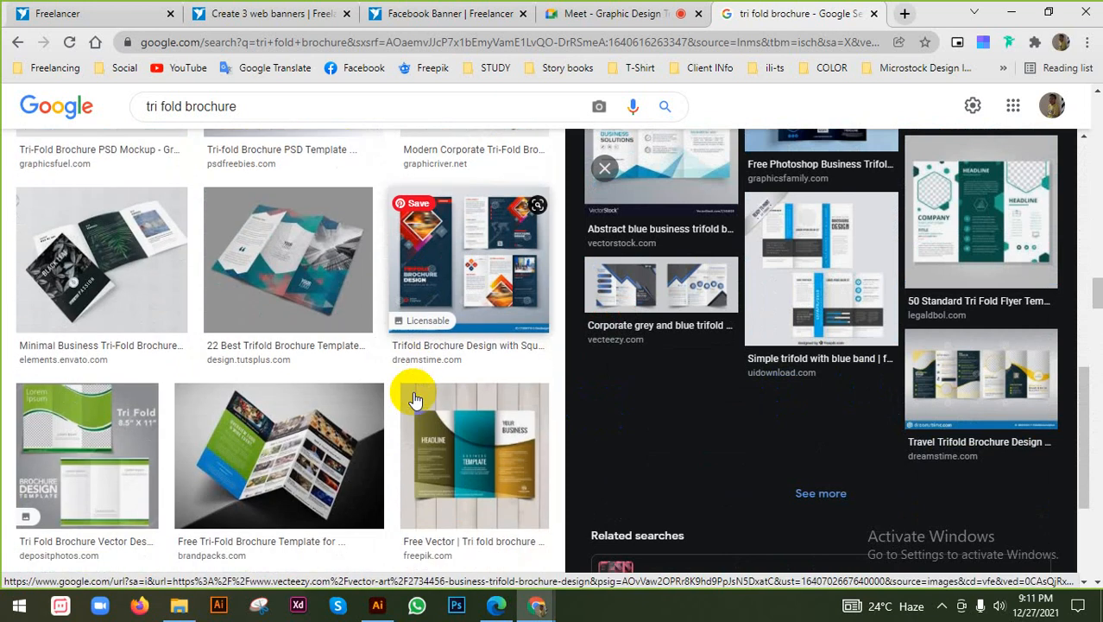
{"action": "scroll", "coordinate": [414, 399], "scroll_direction": "down", "scroll_amount": 2}
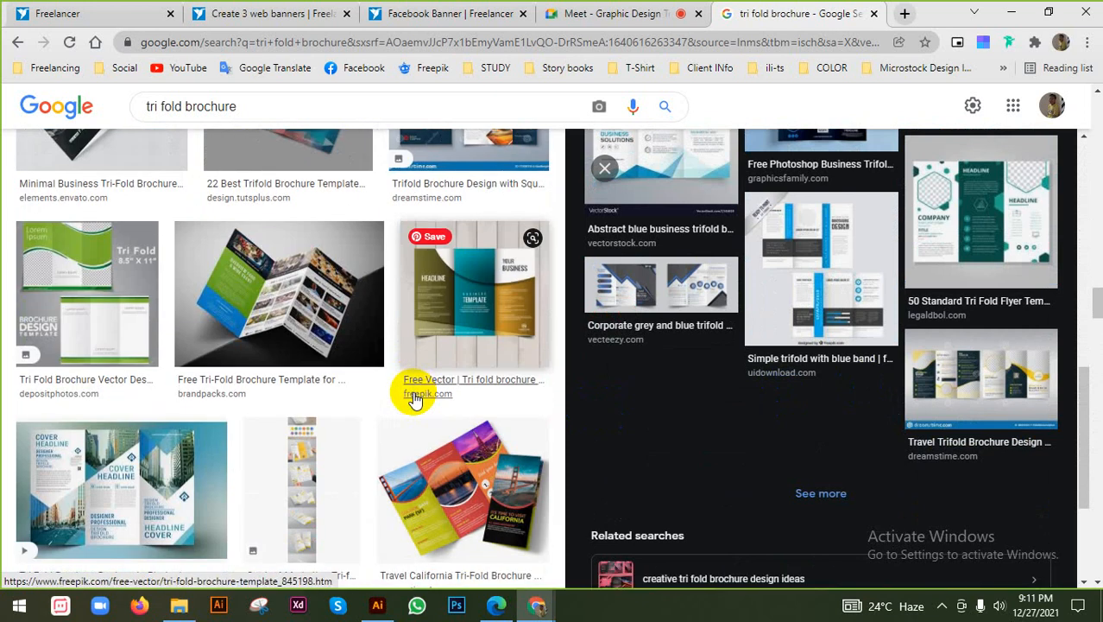
{"action": "scroll", "coordinate": [415, 399], "scroll_direction": "down", "scroll_amount": 2}
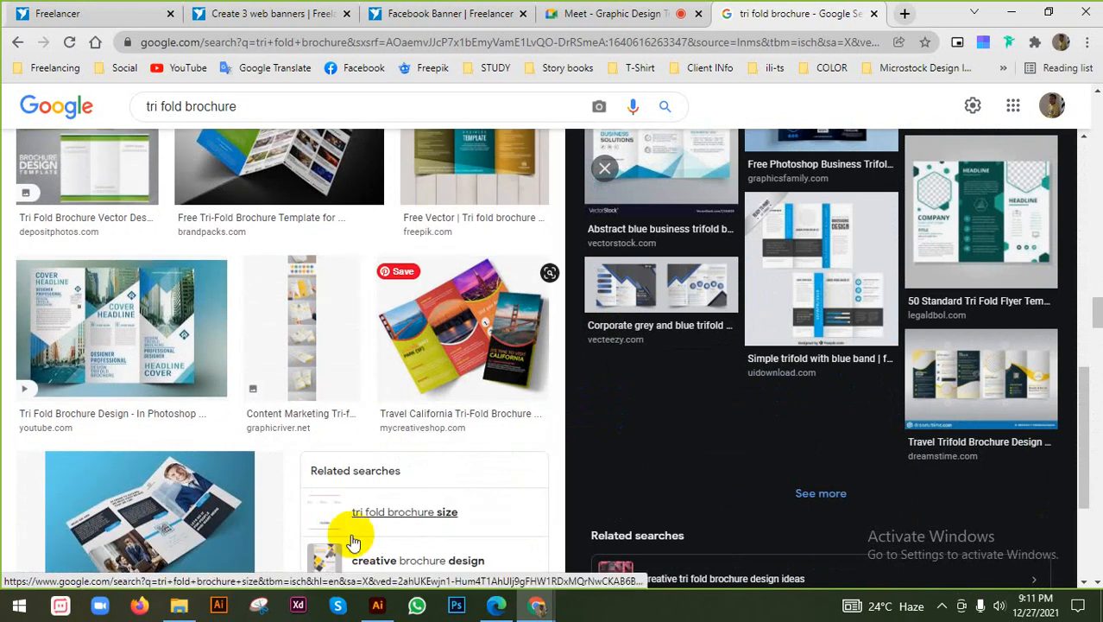
Switch to Illustrator and review the panel order, highlighting numbers on the first page and then 2, 3 and 4 on the second
{"action": "left_click", "coordinate": [377, 604]}
{"action": "left_click", "coordinate": [930, 382]}
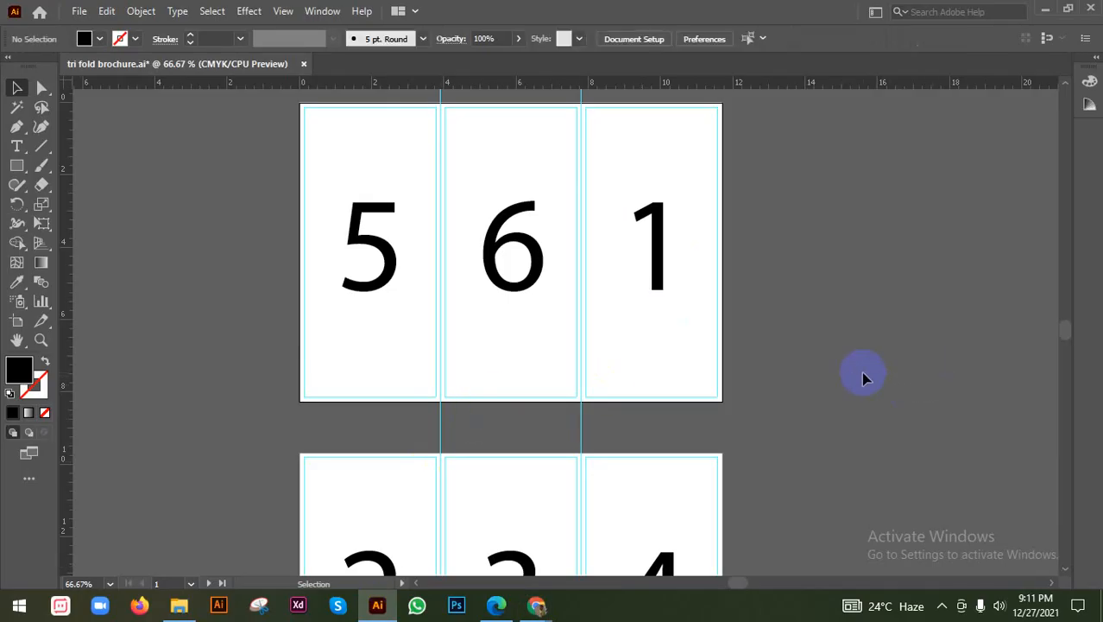
{"action": "scroll", "coordinate": [803, 375], "scroll_direction": "down", "scroll_amount": 1}
{"action": "scroll", "coordinate": [790, 363], "scroll_direction": "up", "scroll_amount": 1}
{"action": "scroll", "coordinate": [760, 341], "scroll_direction": "up", "scroll_amount": 1}
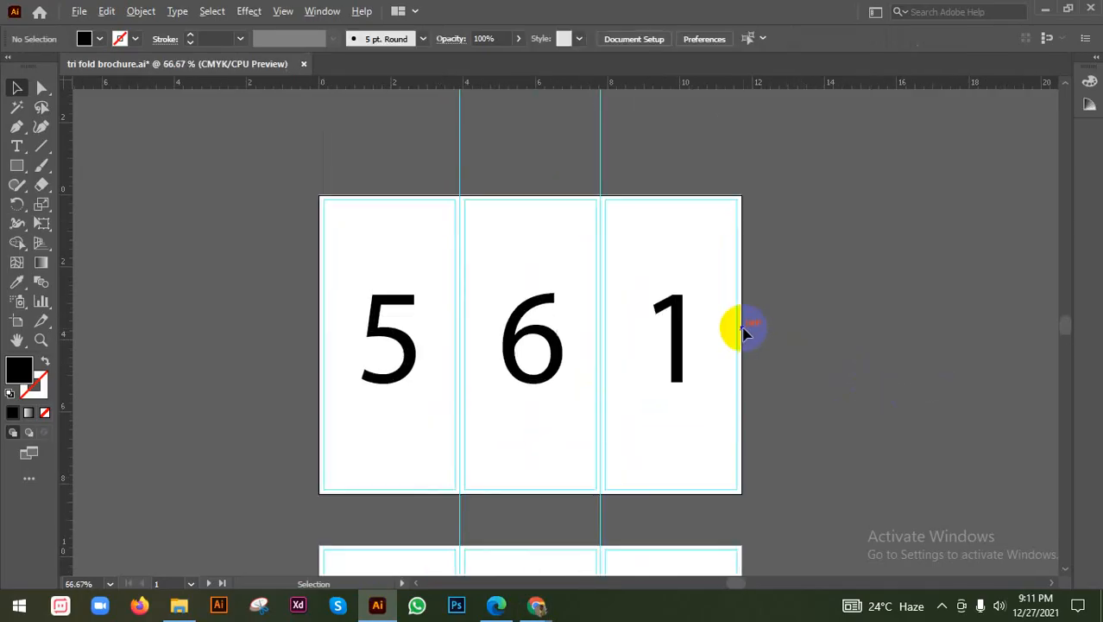
{"action": "scroll", "coordinate": [756, 369], "scroll_direction": "down", "scroll_amount": 1}
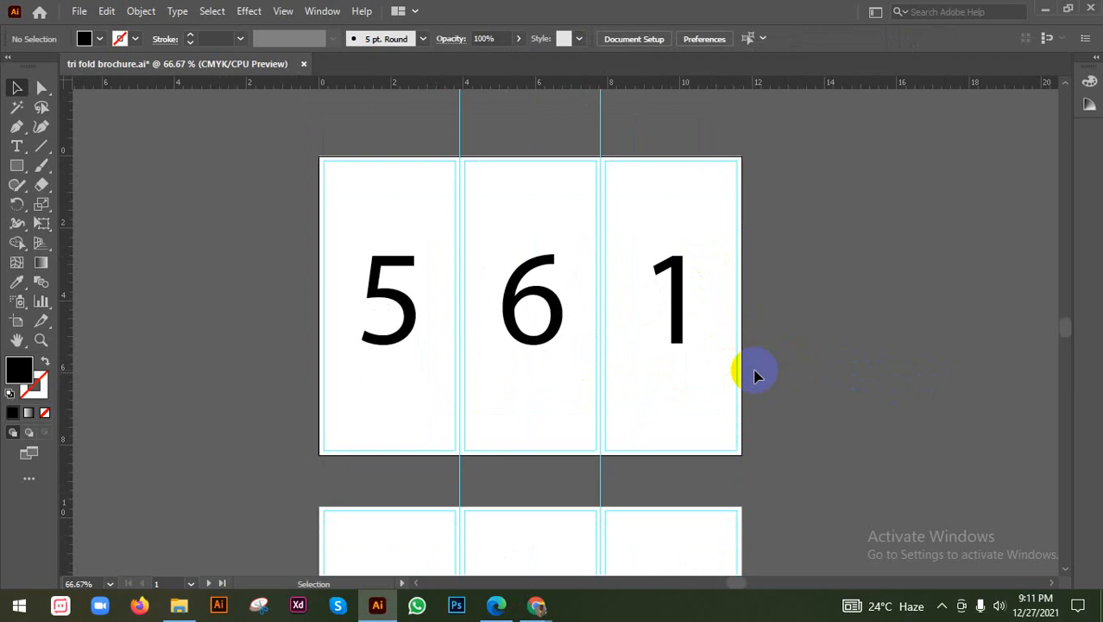
{"action": "left_click", "coordinate": [667, 237]}
{"action": "left_click_drag", "start_coordinate": [501, 226], "coordinate": [564, 418]}
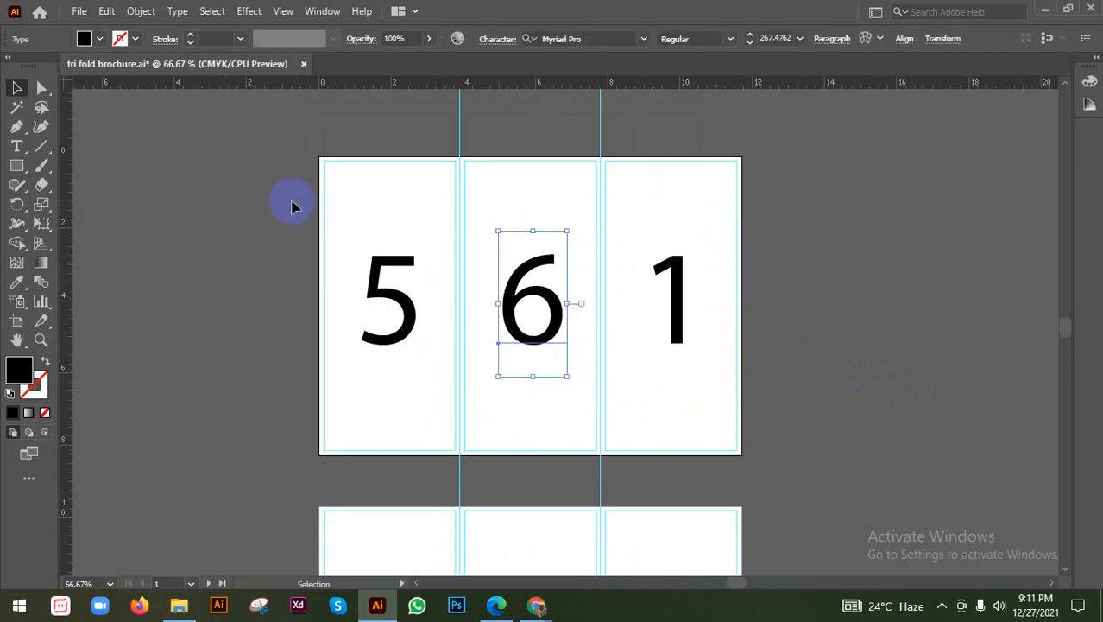
{"action": "left_click_drag", "start_coordinate": [294, 204], "coordinate": [385, 372]}
{"action": "scroll", "coordinate": [414, 431], "scroll_direction": "down", "scroll_amount": 6}
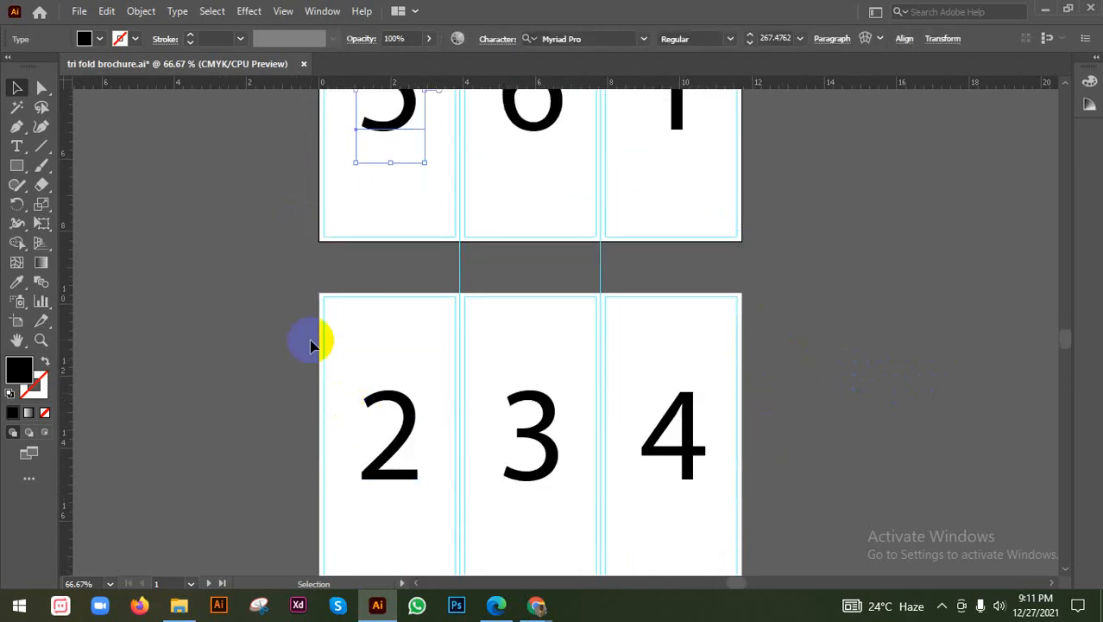
{"action": "left_click_drag", "start_coordinate": [304, 309], "coordinate": [709, 494]}
{"action": "scroll", "coordinate": [785, 494], "scroll_direction": "down", "scroll_amount": 1}
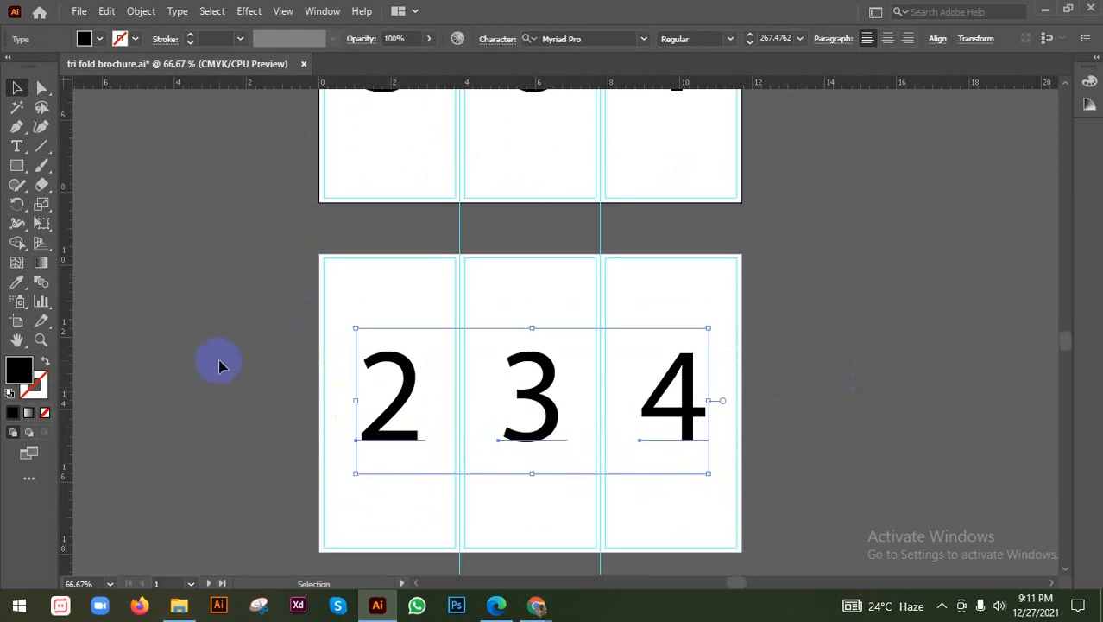
{"action": "scroll", "coordinate": [381, 345], "scroll_direction": "down", "scroll_amount": 1}
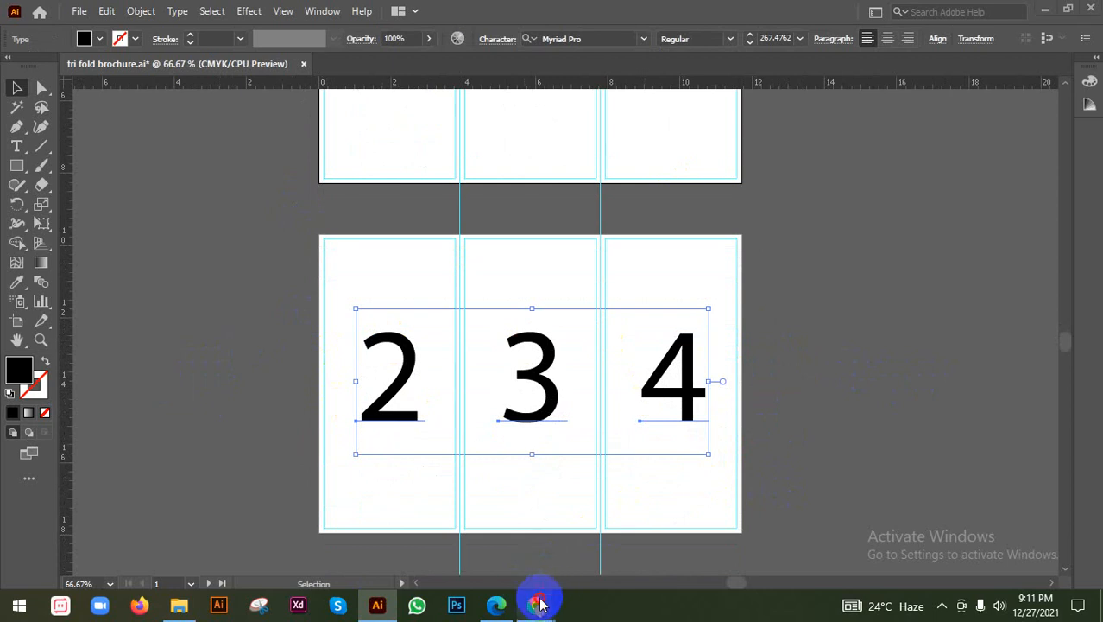
Switch to the Chrome image results, preview the Green and White Tri-Fold Brochure from Dreamstime and browse further brochure examples
{"action": "mouse_move", "coordinate": [538, 604]}
{"action": "left_click", "coordinate": [475, 554]}
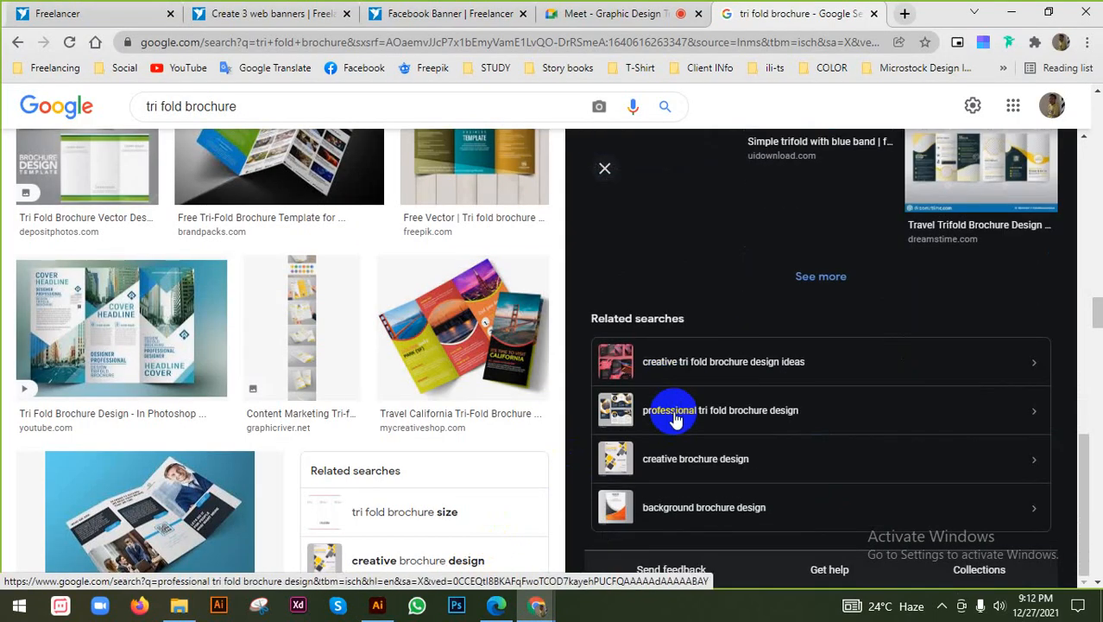
{"action": "scroll", "coordinate": [432, 410], "scroll_direction": "down", "scroll_amount": 3}
{"action": "scroll", "coordinate": [544, 356], "scroll_direction": "down", "scroll_amount": 3}
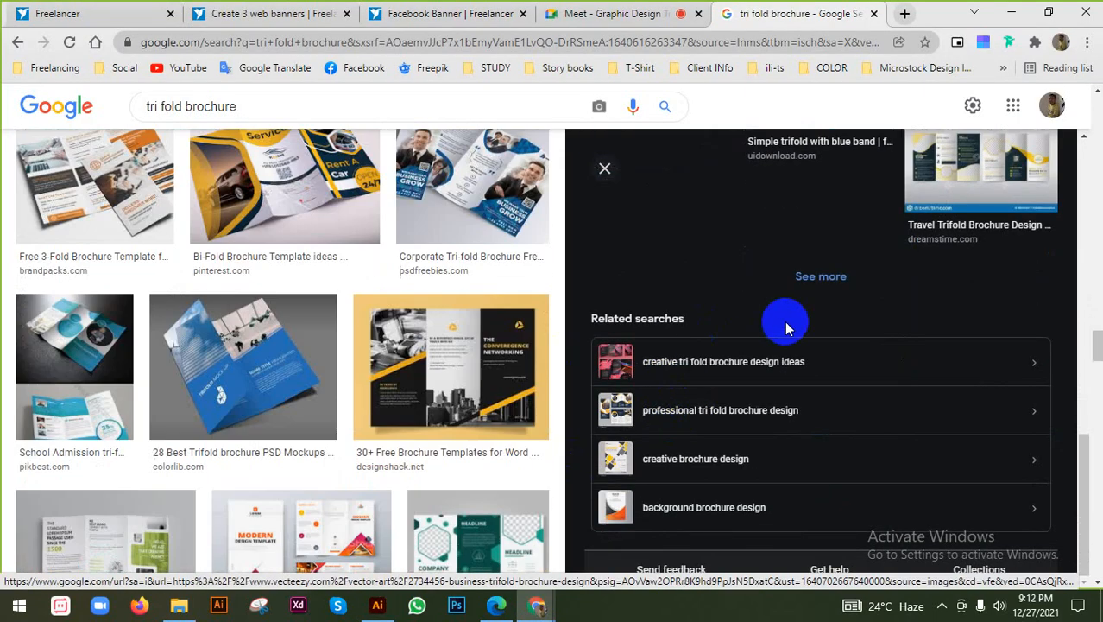
{"action": "scroll", "coordinate": [787, 323], "scroll_direction": "down", "scroll_amount": 4}
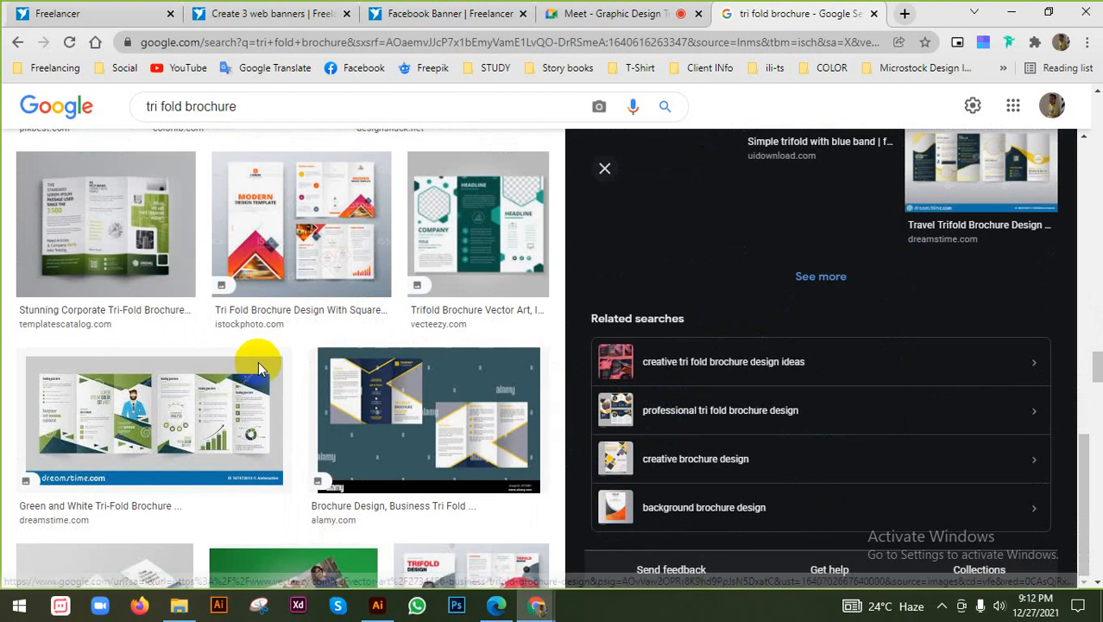
{"action": "left_click", "coordinate": [138, 401]}
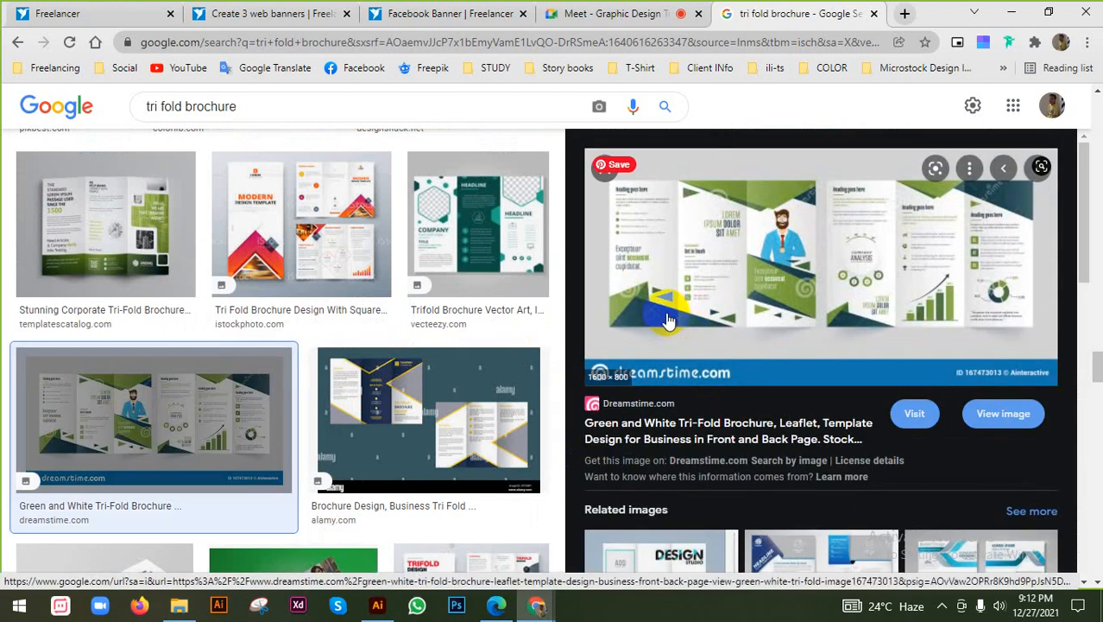
{"action": "scroll", "coordinate": [435, 369], "scroll_direction": "down", "scroll_amount": 3}
{"action": "scroll", "coordinate": [434, 370], "scroll_direction": "down", "scroll_amount": 5}
{"action": "scroll", "coordinate": [820, 389], "scroll_direction": "down", "scroll_amount": 2}
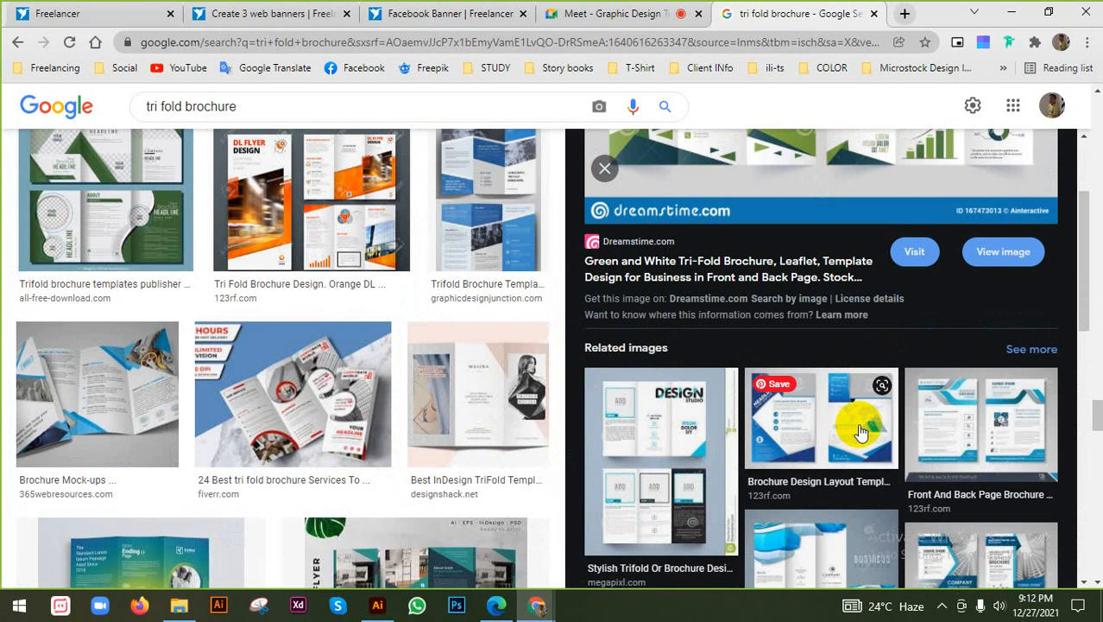
Preview the Brochure Design Layout Template and the Front And Back Page Brochure Template from 123RF, and examine their related images
{"action": "left_click", "coordinate": [928, 423]}
{"action": "scroll", "coordinate": [861, 422], "scroll_direction": "down", "scroll_amount": 3}
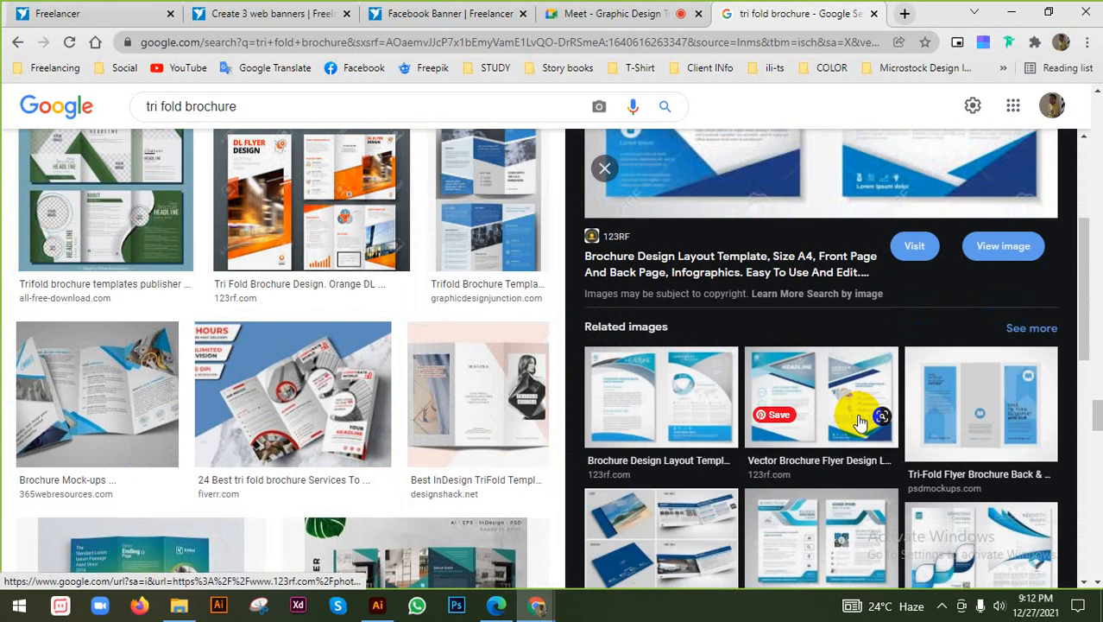
{"action": "scroll", "coordinate": [855, 415], "scroll_direction": "down", "scroll_amount": 2}
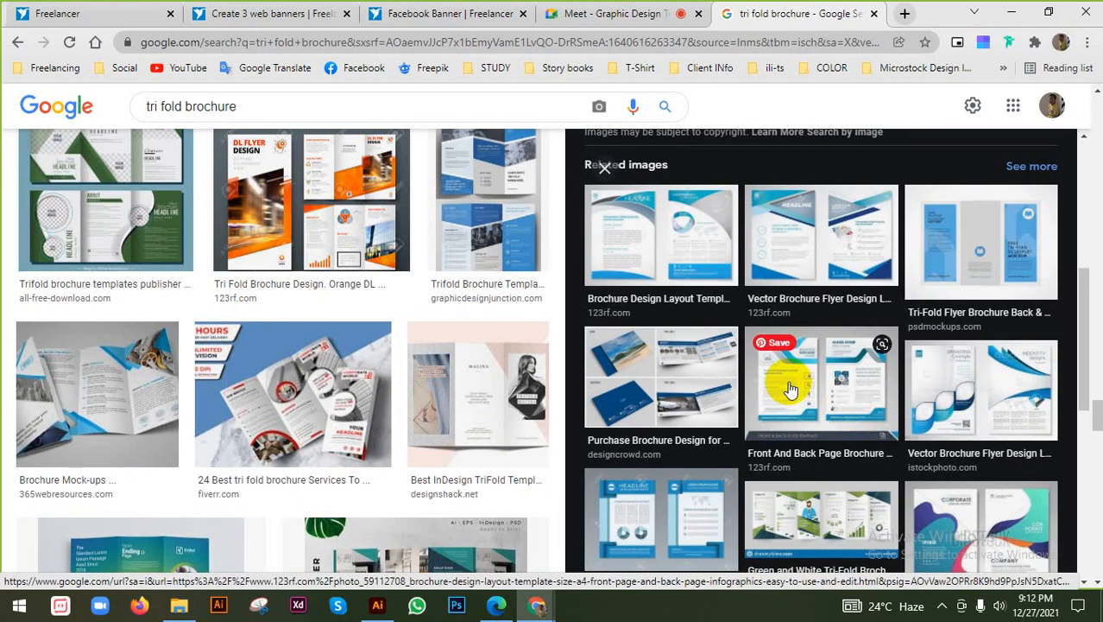
{"action": "left_click", "coordinate": [790, 390]}
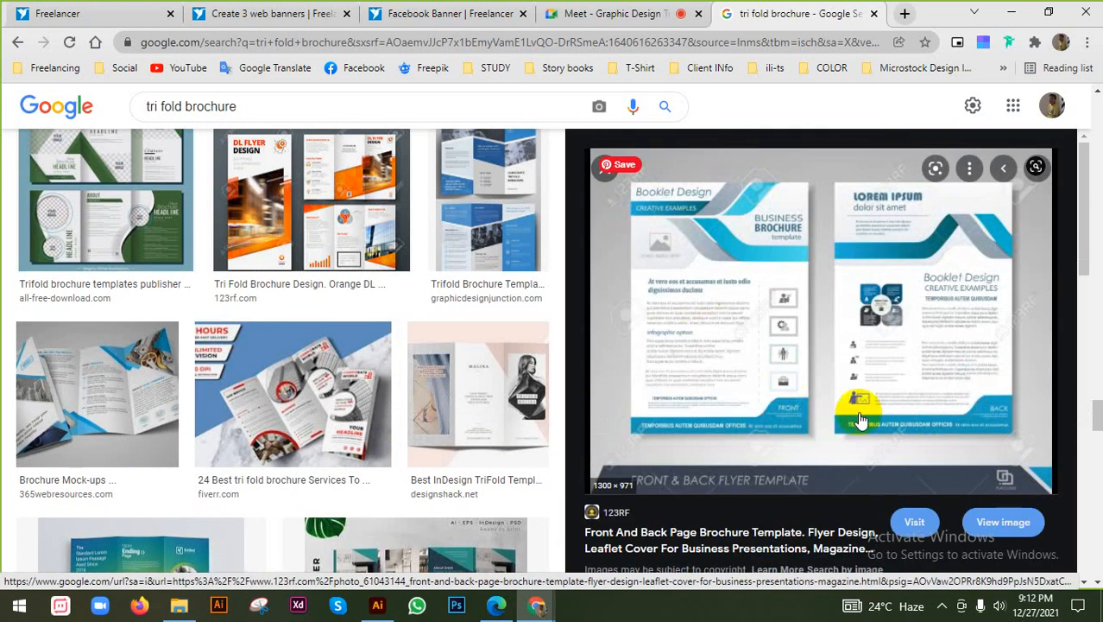
{"action": "scroll", "coordinate": [404, 403], "scroll_direction": "down", "scroll_amount": 3}
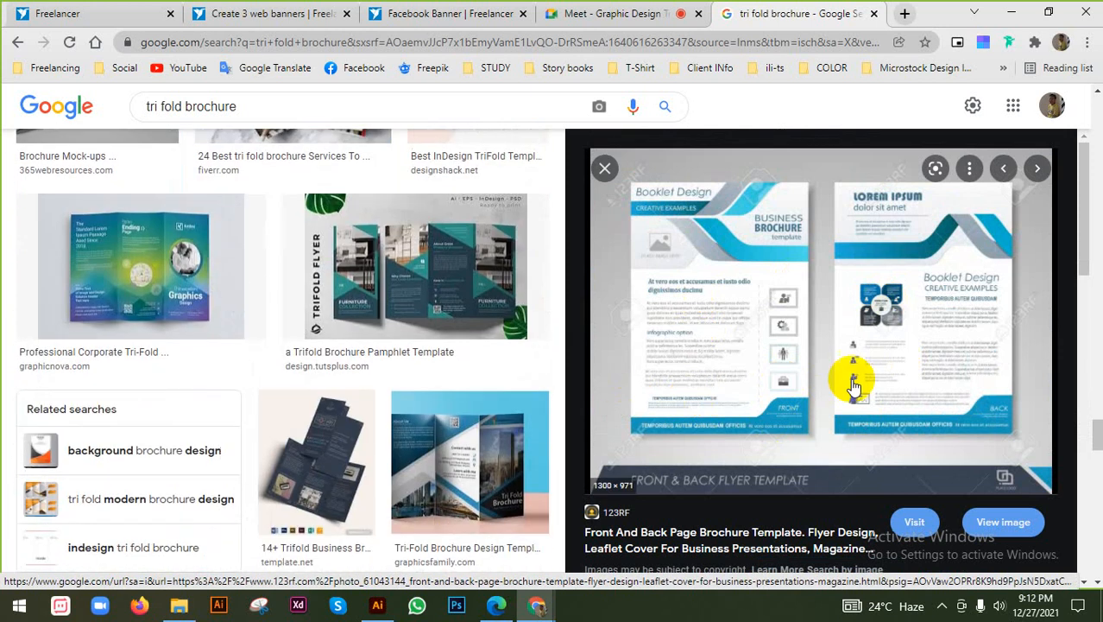
{"action": "scroll", "coordinate": [850, 374], "scroll_direction": "down", "scroll_amount": 4}
{"action": "scroll", "coordinate": [829, 430], "scroll_direction": "down", "scroll_amount": 2}
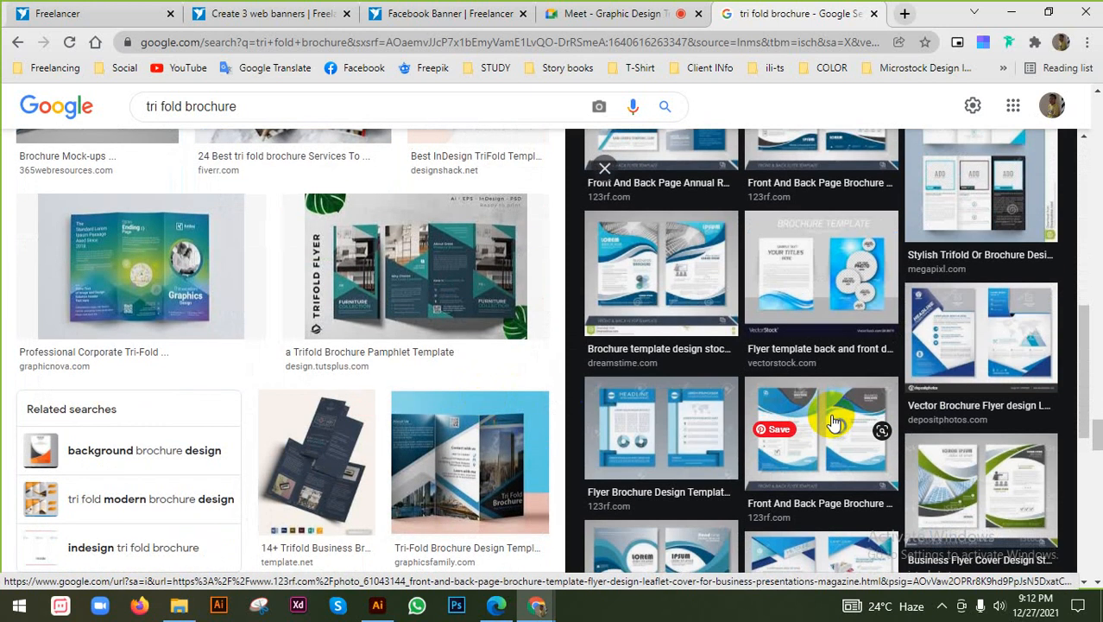
{"action": "scroll", "coordinate": [518, 401], "scroll_direction": "down", "scroll_amount": 2}
{"action": "scroll", "coordinate": [949, 384], "scroll_direction": "down", "scroll_amount": 2}
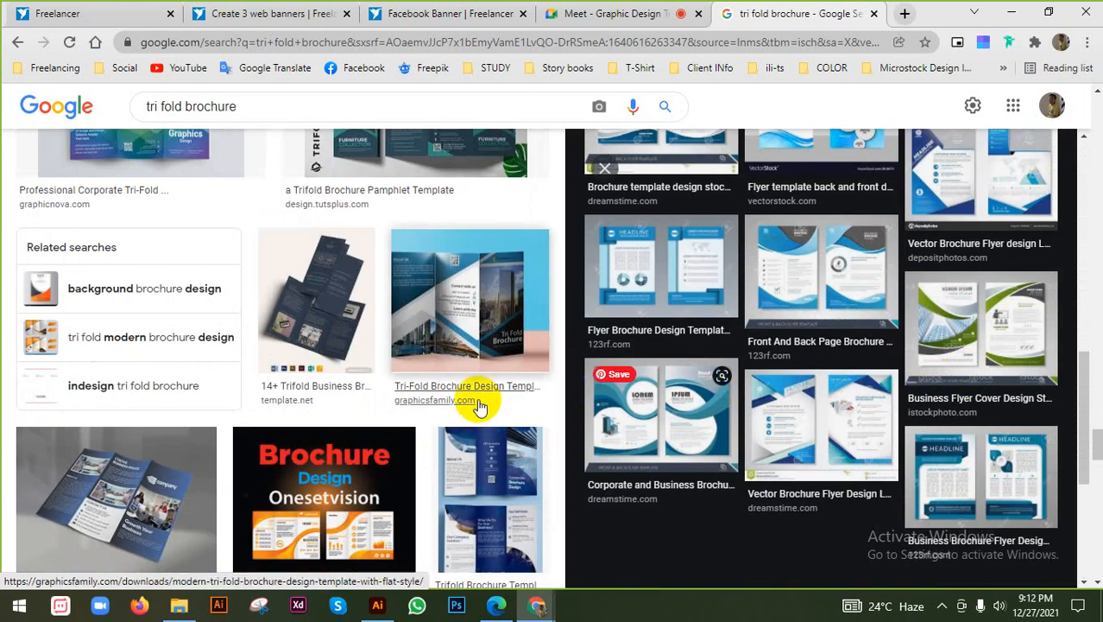
Browse further tri fold brochure results and preview the Professional business tri-fold brochure design from VectorStock
{"action": "scroll", "coordinate": [389, 411], "scroll_direction": "down", "scroll_amount": 2}
{"action": "scroll", "coordinate": [388, 410], "scroll_direction": "down", "scroll_amount": 3}
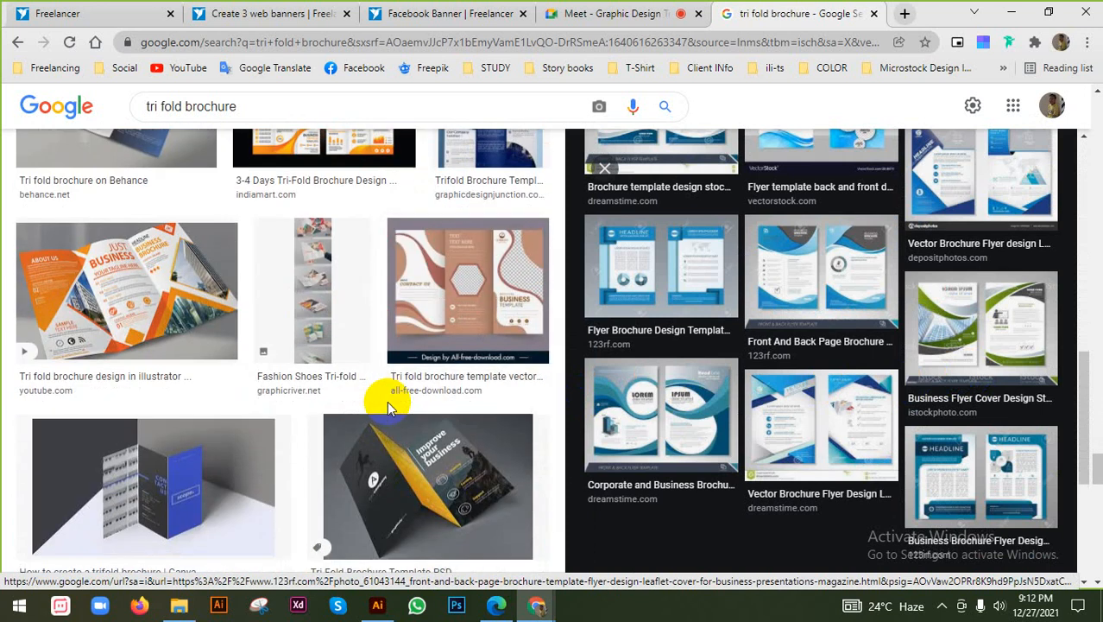
{"action": "scroll", "coordinate": [388, 406], "scroll_direction": "down", "scroll_amount": 5}
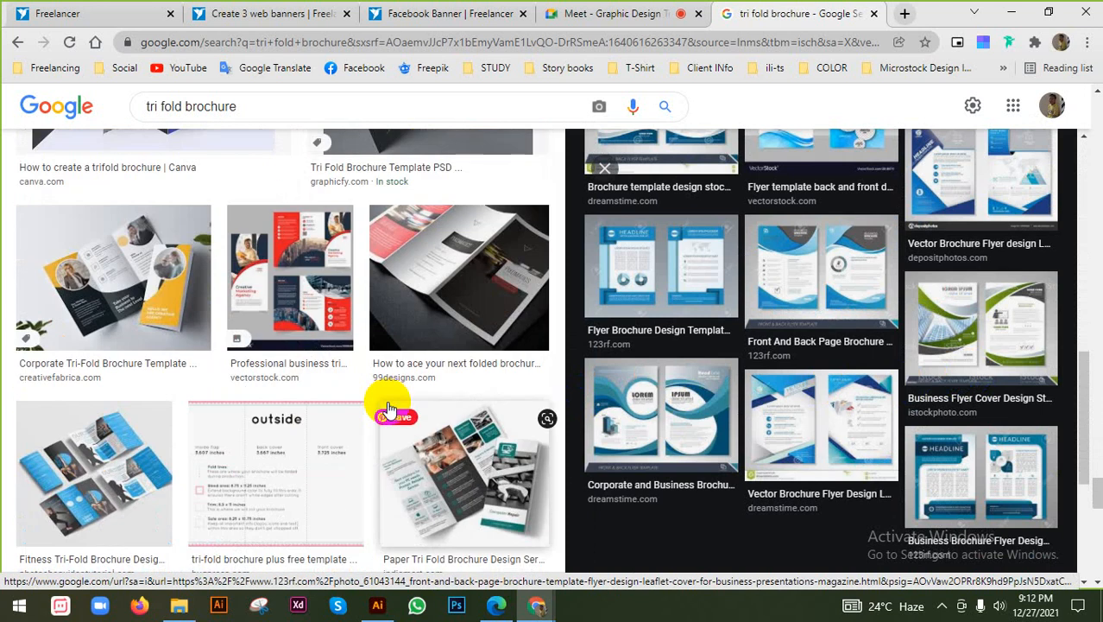
{"action": "left_click", "coordinate": [298, 293]}
{"action": "scroll", "coordinate": [355, 342], "scroll_direction": "down", "scroll_amount": 2}
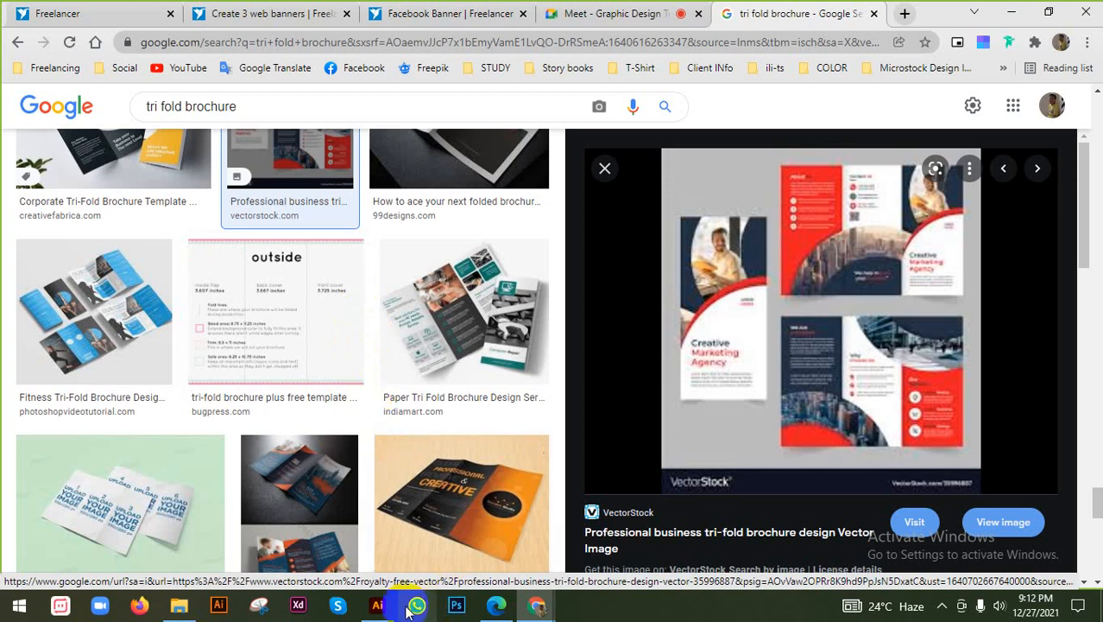
Switch to Illustrator and delete the panel numbers 5, 6 and 1 from the first page
{"action": "left_click", "coordinate": [377, 604]}
{"action": "scroll", "coordinate": [507, 409], "scroll_direction": "down", "scroll_amount": 1}
{"action": "scroll", "coordinate": [543, 339], "scroll_direction": "up", "scroll_amount": 8}
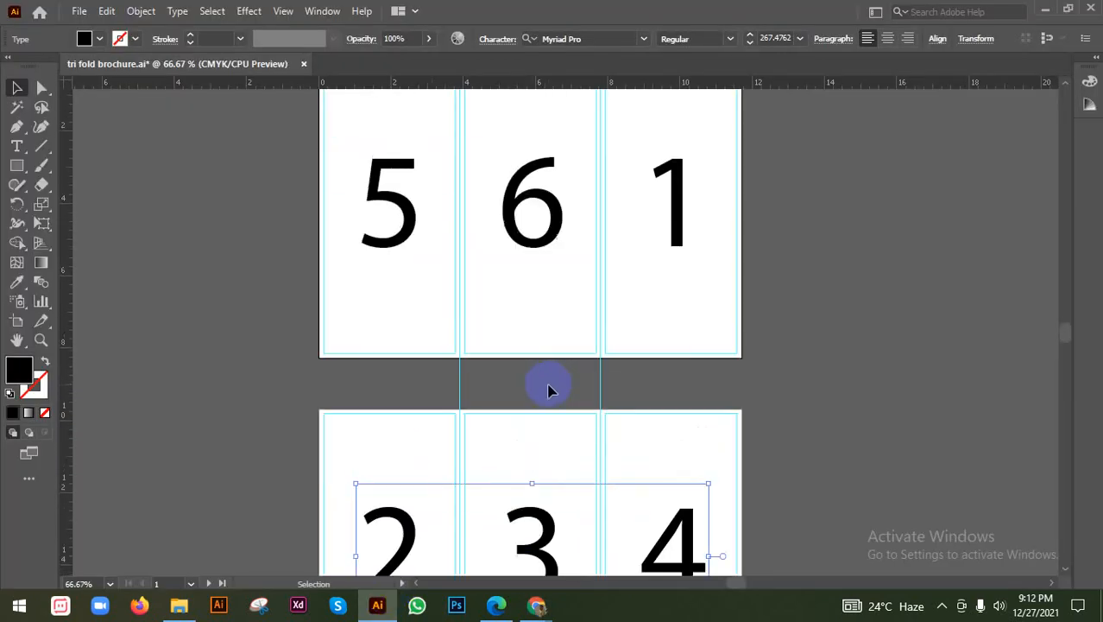
{"action": "left_click_drag", "start_coordinate": [299, 275], "coordinate": [836, 388]}
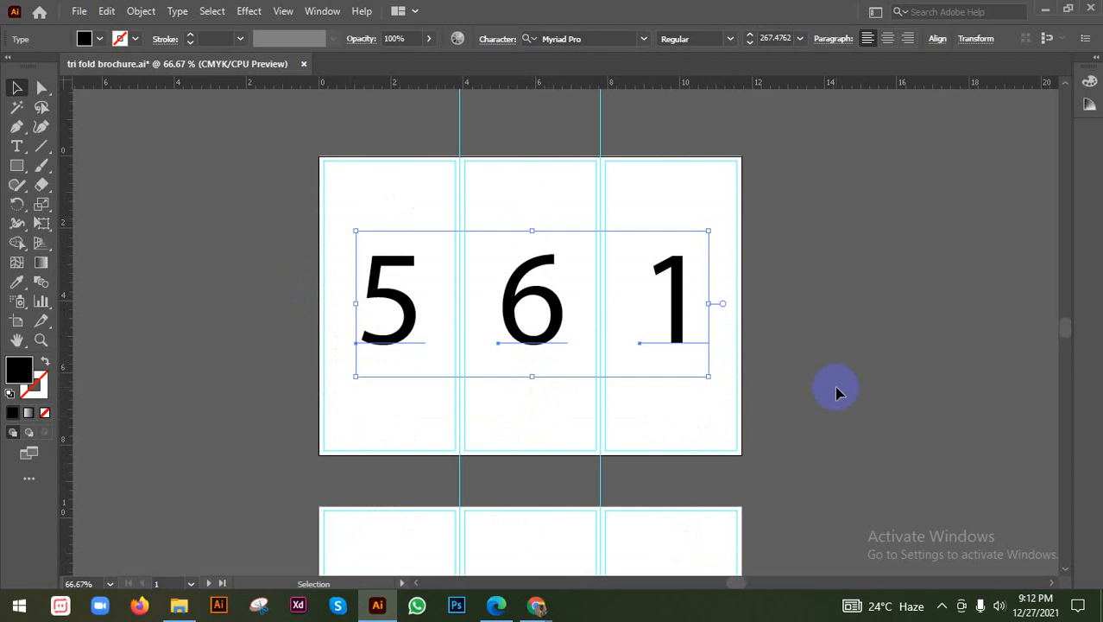
{"action": "key", "text": "Delete"}
Draw a large circle with the Ellipse tool overlapping both pages and fill it with red
{"action": "scroll", "coordinate": [820, 387], "scroll_direction": "down", "scroll_amount": 3}
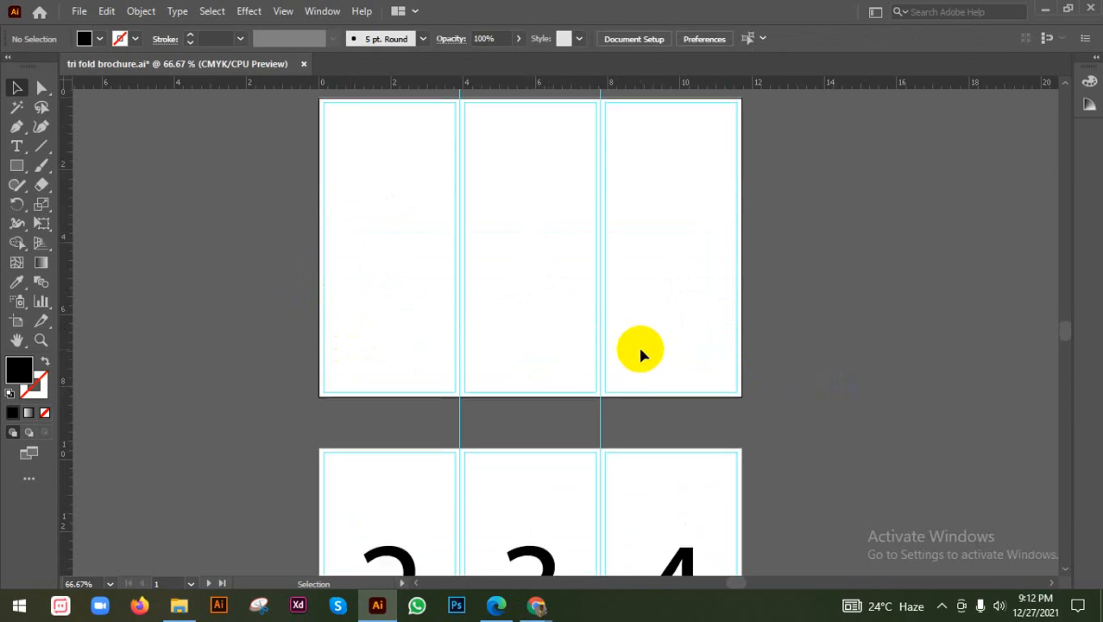
{"action": "scroll", "coordinate": [609, 337], "scroll_direction": "up", "scroll_amount": 1}
{"action": "right_click", "coordinate": [16, 167]}
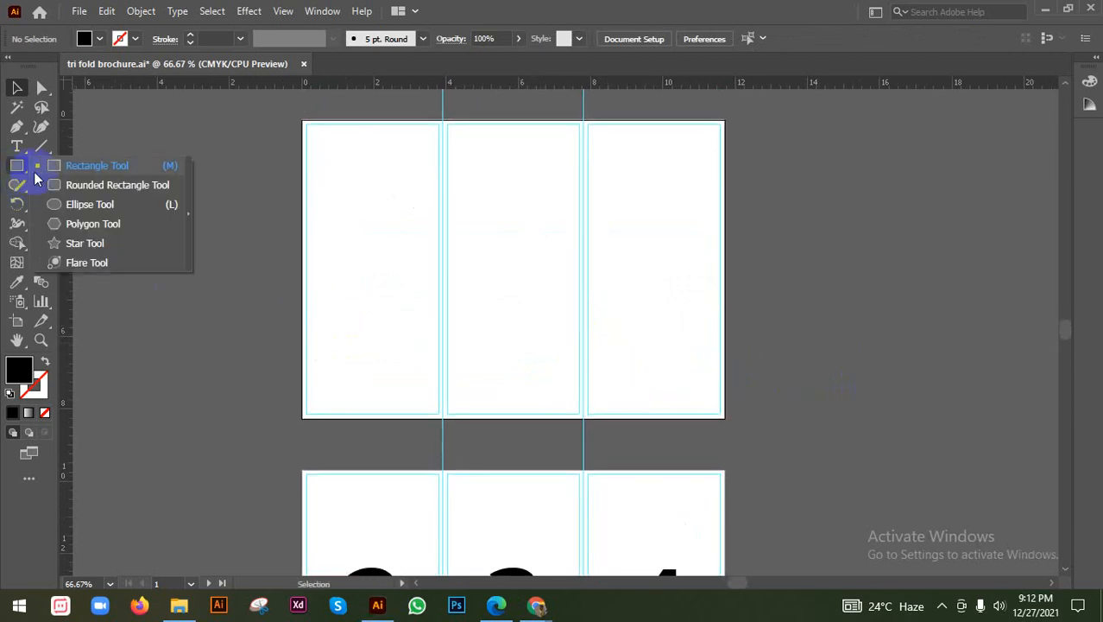
{"action": "left_click", "coordinate": [97, 204]}
{"action": "scroll", "coordinate": [546, 239], "scroll_direction": "down", "scroll_amount": 1}
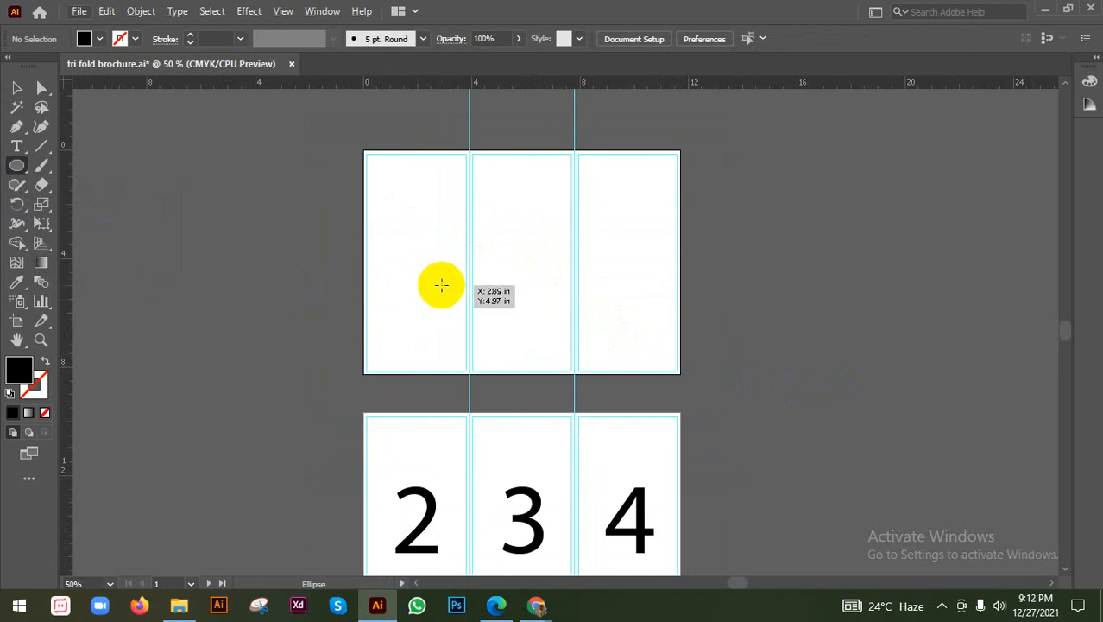
{"action": "left_click_drag", "start_coordinate": [456, 278], "coordinate": [771, 449]}
{"action": "left_click", "coordinate": [84, 38]}
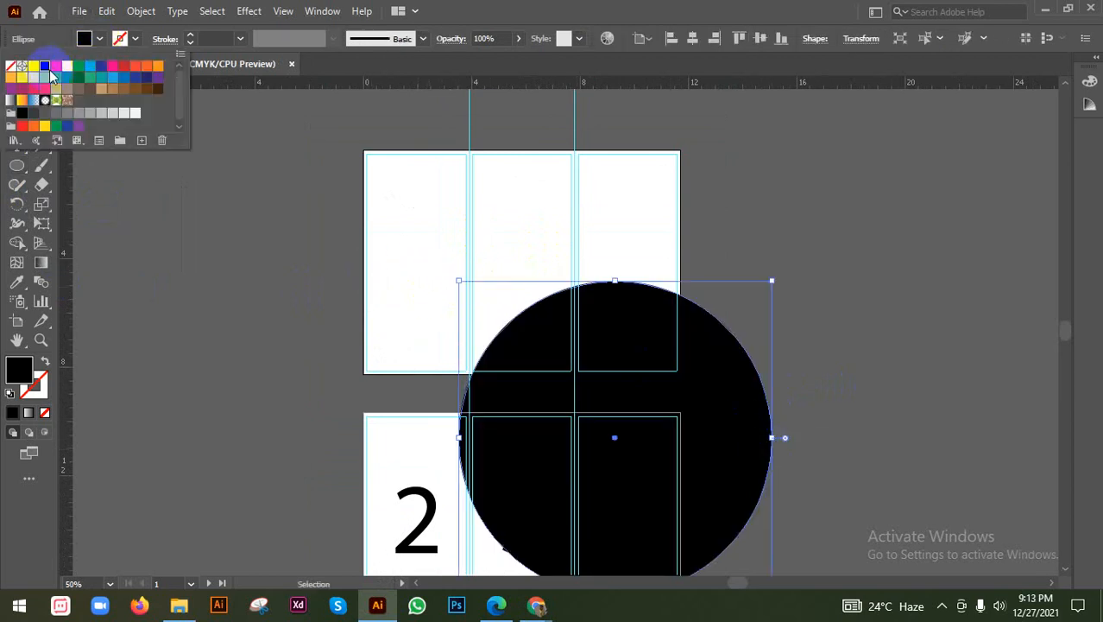
{"action": "left_click", "coordinate": [28, 77]}
{"action": "left_click", "coordinate": [220, 233]}
Reposition and enlarge the red circle so its upper arc spans the lower part of all three panels on the first page
{"action": "left_click_drag", "start_coordinate": [615, 431], "coordinate": [553, 412]}
{"action": "left_click_drag", "start_coordinate": [396, 418], "coordinate": [359, 413]}
{"action": "left_click", "coordinate": [904, 357]}
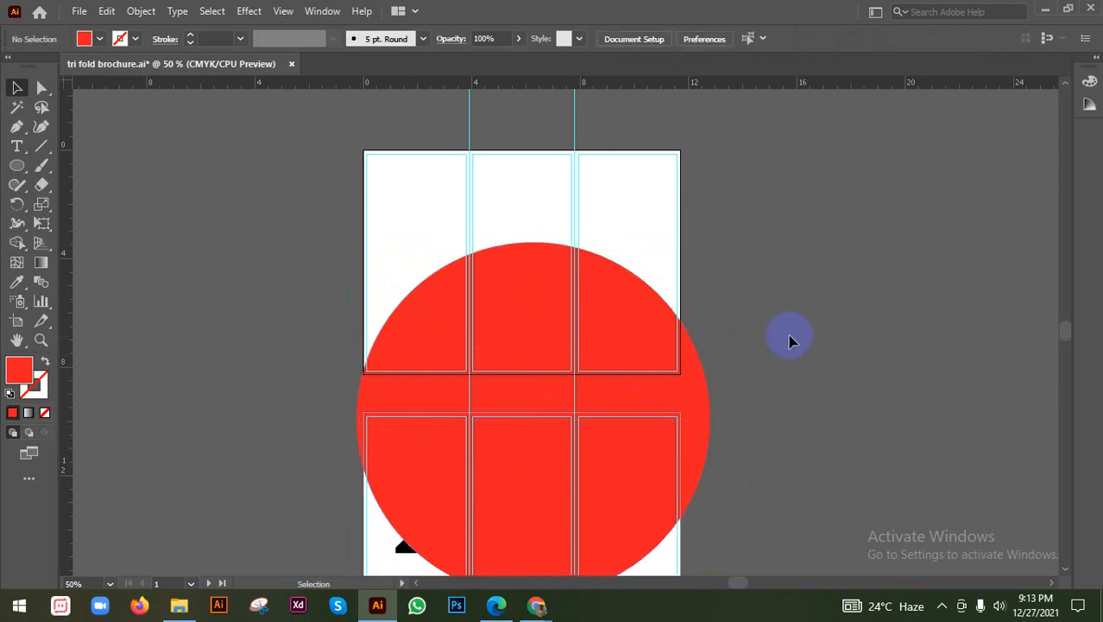
{"action": "left_click", "coordinate": [707, 436]}
{"action": "left_click_drag", "start_coordinate": [700, 429], "coordinate": [726, 421]}
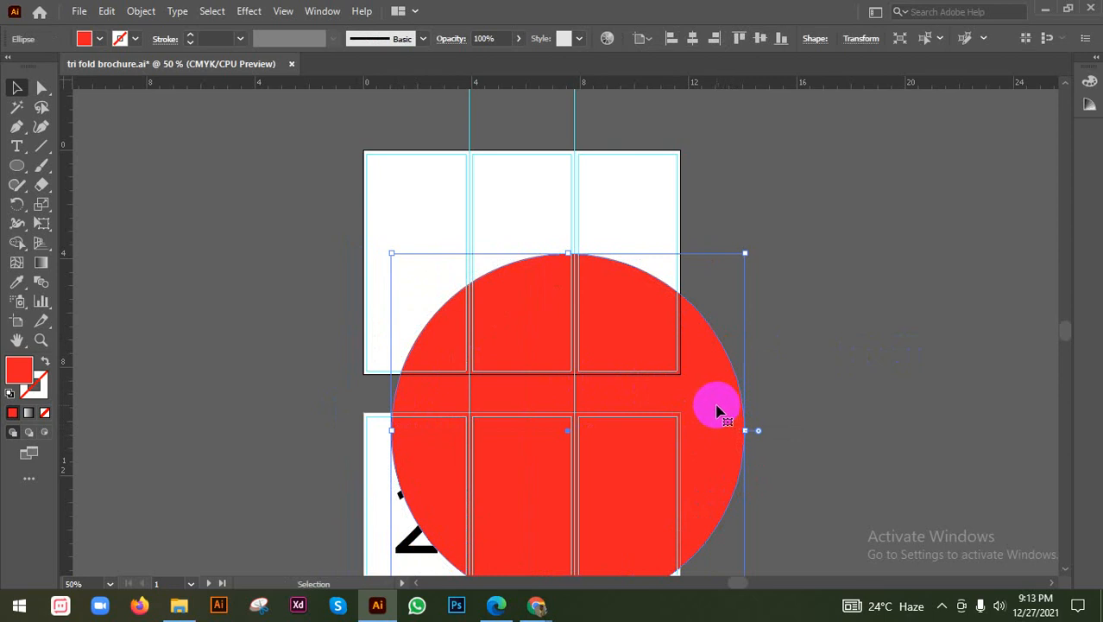
{"action": "left_click_drag", "start_coordinate": [714, 410], "coordinate": [680, 416]}
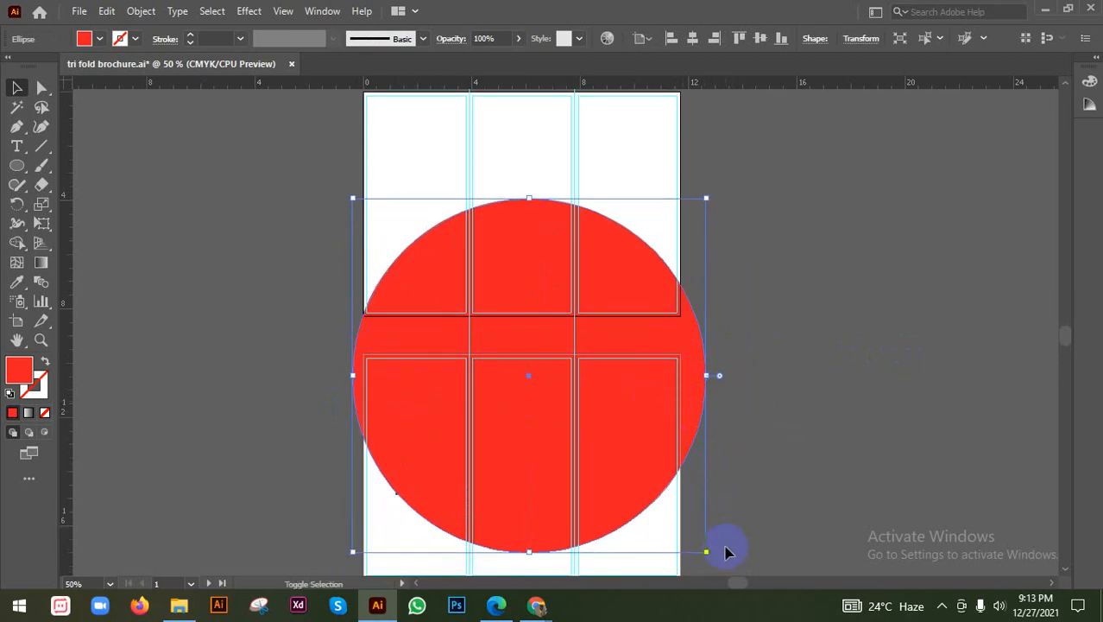
{"action": "left_click_drag", "start_coordinate": [705, 553], "coordinate": [716, 558]}
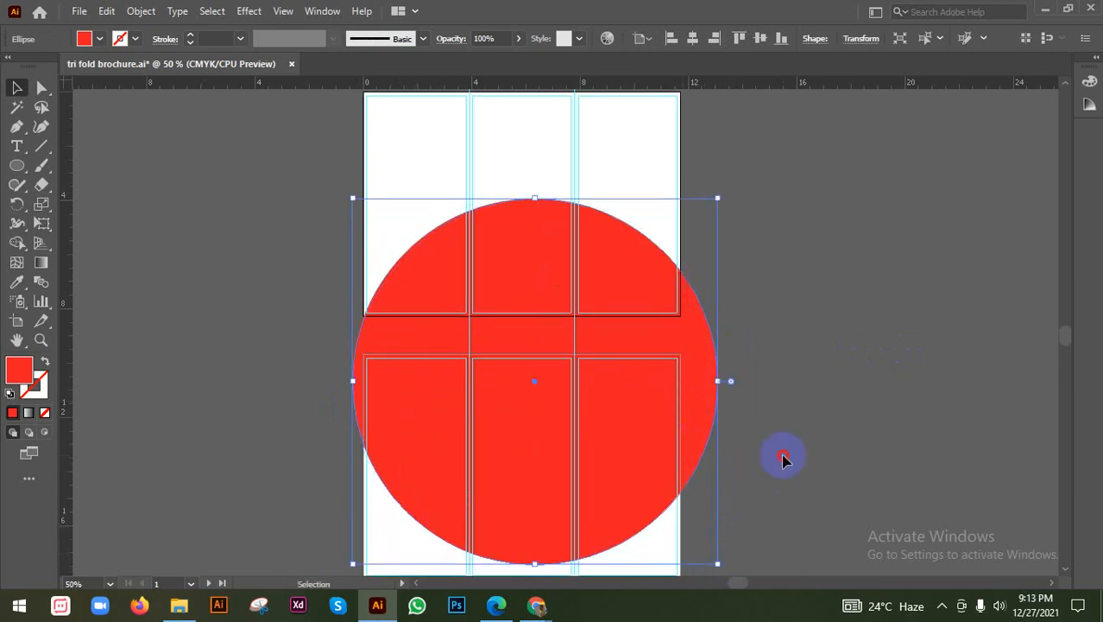
Trim the red circle with the Shape Builder tool, keeping only the part inside the first page
{"action": "left_click", "coordinate": [774, 456]}
{"action": "scroll", "coordinate": [774, 455], "scroll_direction": "up", "scroll_amount": 2}
{"action": "left_click", "coordinate": [660, 226]}
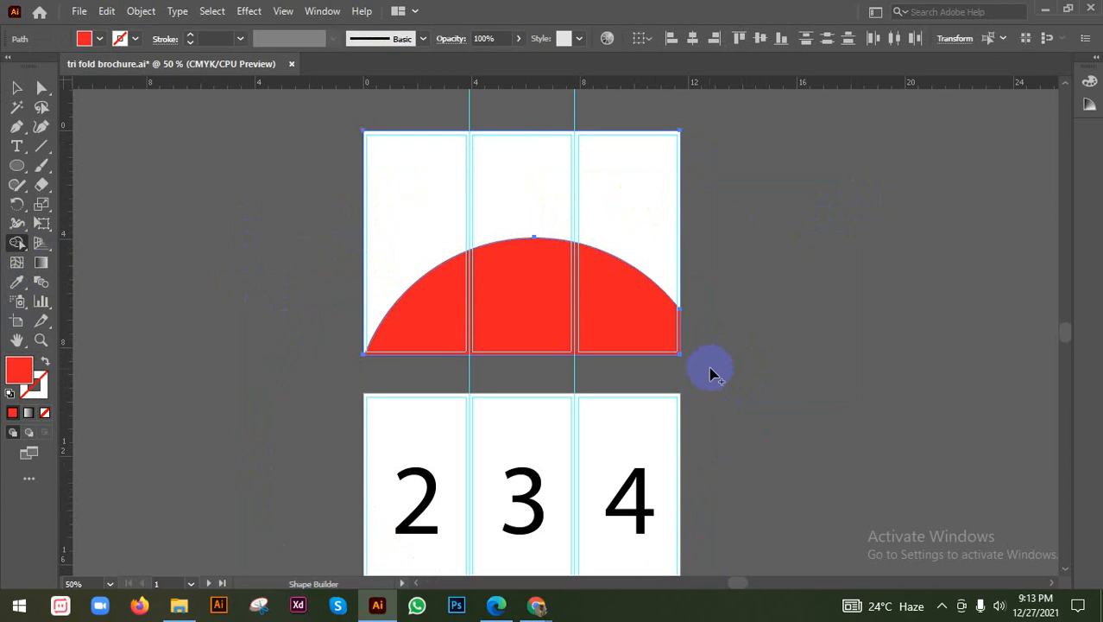
{"action": "key", "text": "v"}
{"action": "left_click", "coordinate": [748, 361]}
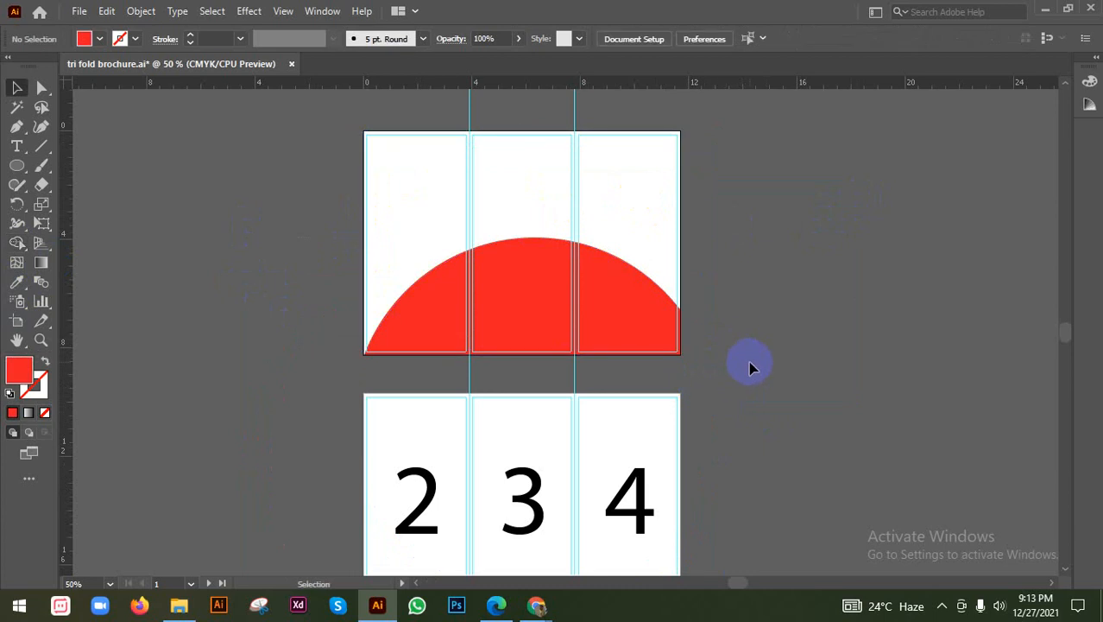
Stretch the trimmed red shape's lower-left corner to meet the first page's corner at X 0 in, Y 8.27 in
{"action": "scroll", "coordinate": [747, 352], "scroll_direction": "up", "scroll_amount": 2}
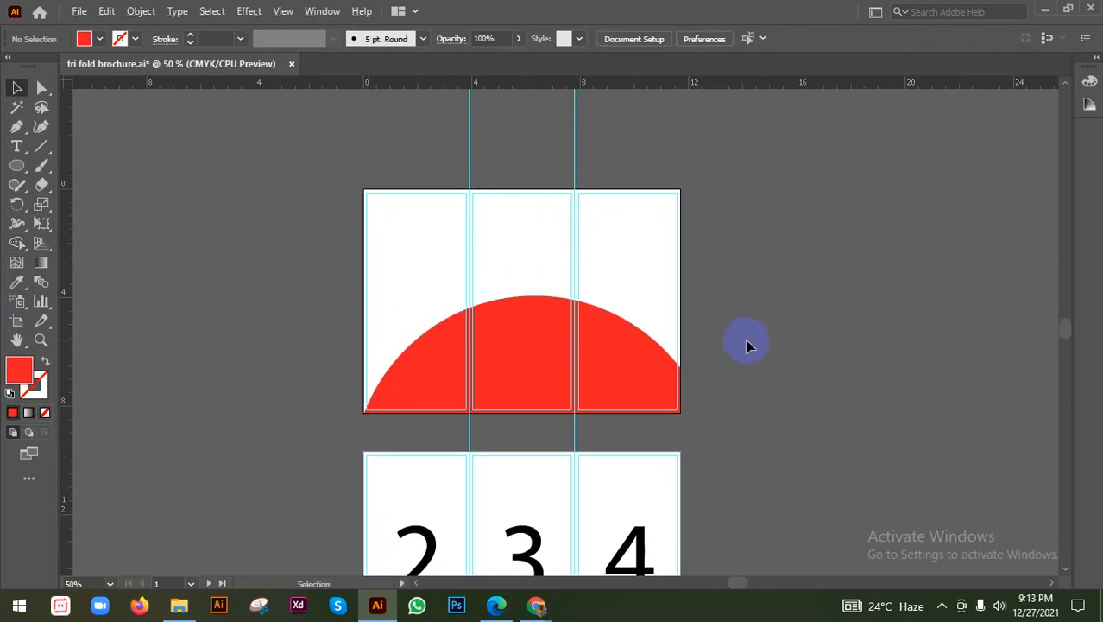
{"action": "scroll", "coordinate": [747, 345], "scroll_direction": "up", "scroll_amount": 1}
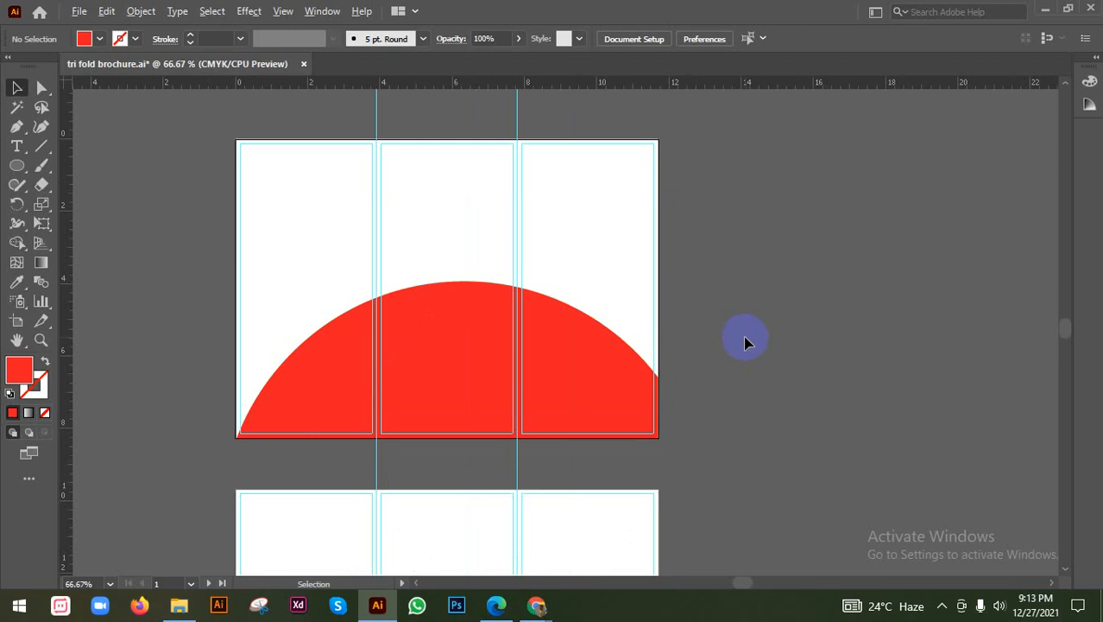
{"action": "scroll", "coordinate": [748, 344], "scroll_direction": "up", "scroll_amount": 1}
{"action": "scroll", "coordinate": [748, 344], "scroll_direction": "down", "scroll_amount": 2}
{"action": "scroll", "coordinate": [732, 353], "scroll_direction": "down", "scroll_amount": 2}
{"action": "scroll", "coordinate": [384, 370], "scroll_direction": "up", "scroll_amount": 4}
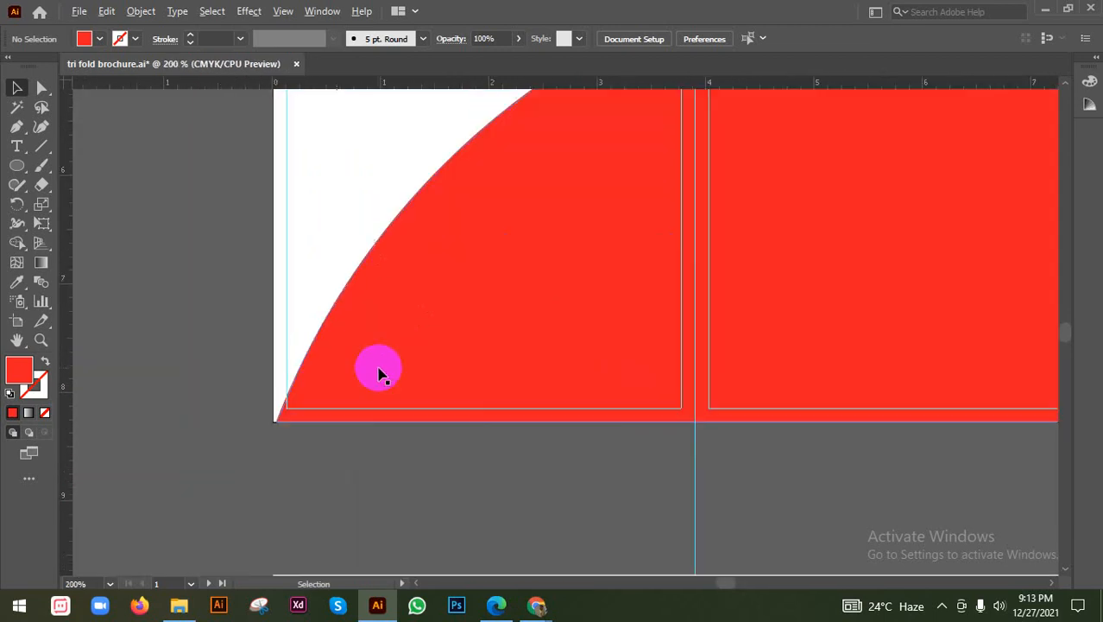
{"action": "left_click", "coordinate": [379, 371]}
{"action": "scroll", "coordinate": [268, 414], "scroll_direction": "up", "scroll_amount": 3}
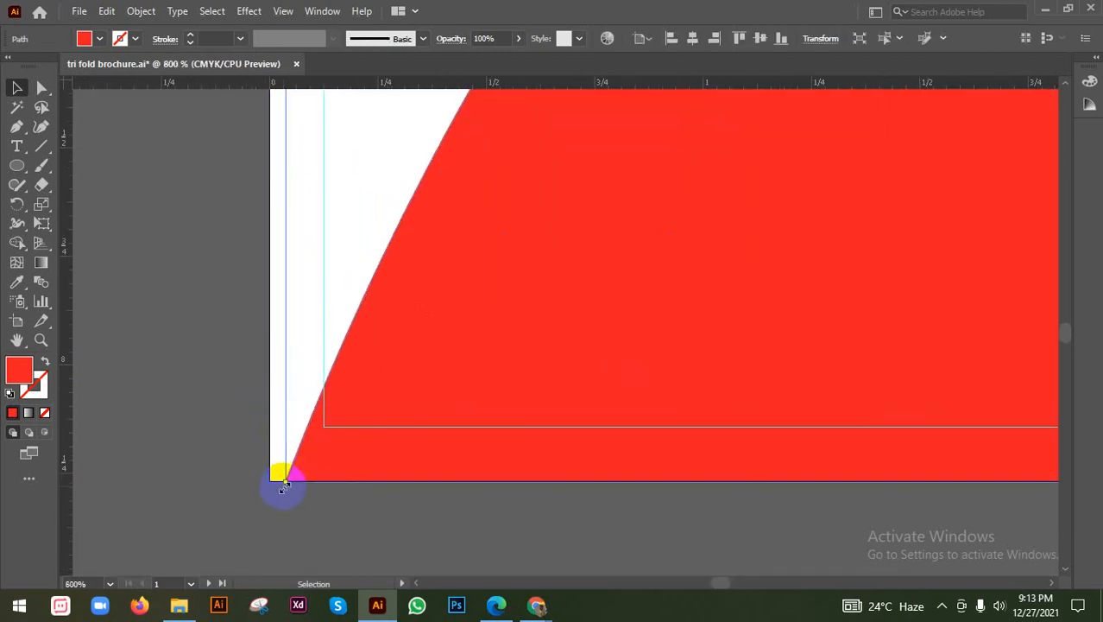
{"action": "left_click_drag", "start_coordinate": [285, 488], "coordinate": [269, 486]}
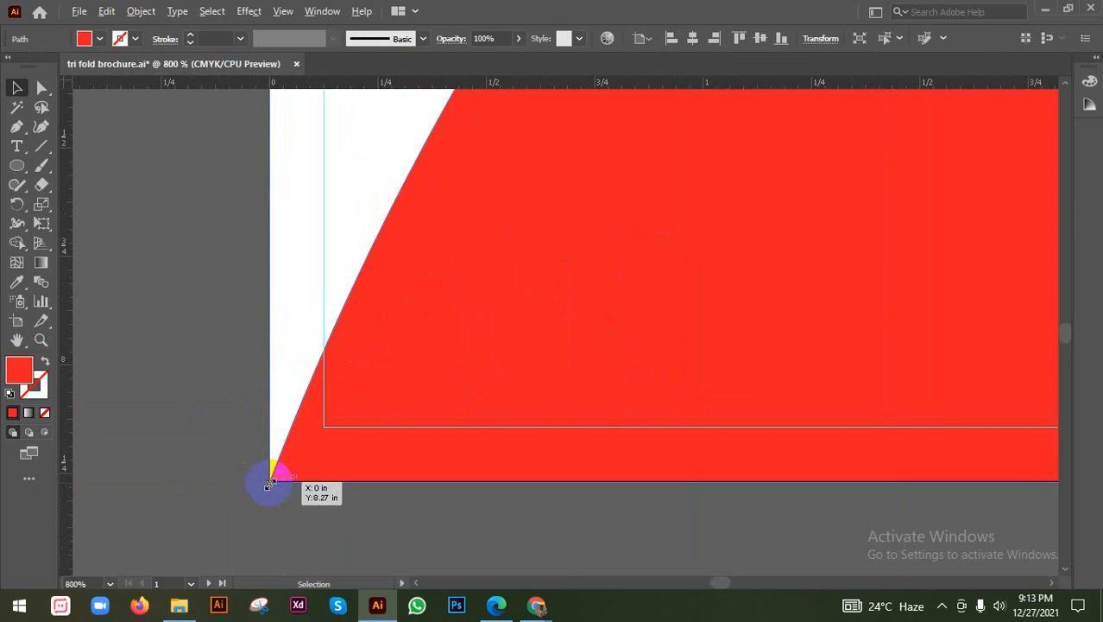
{"action": "scroll", "coordinate": [269, 488], "scroll_direction": "up", "scroll_amount": 6}
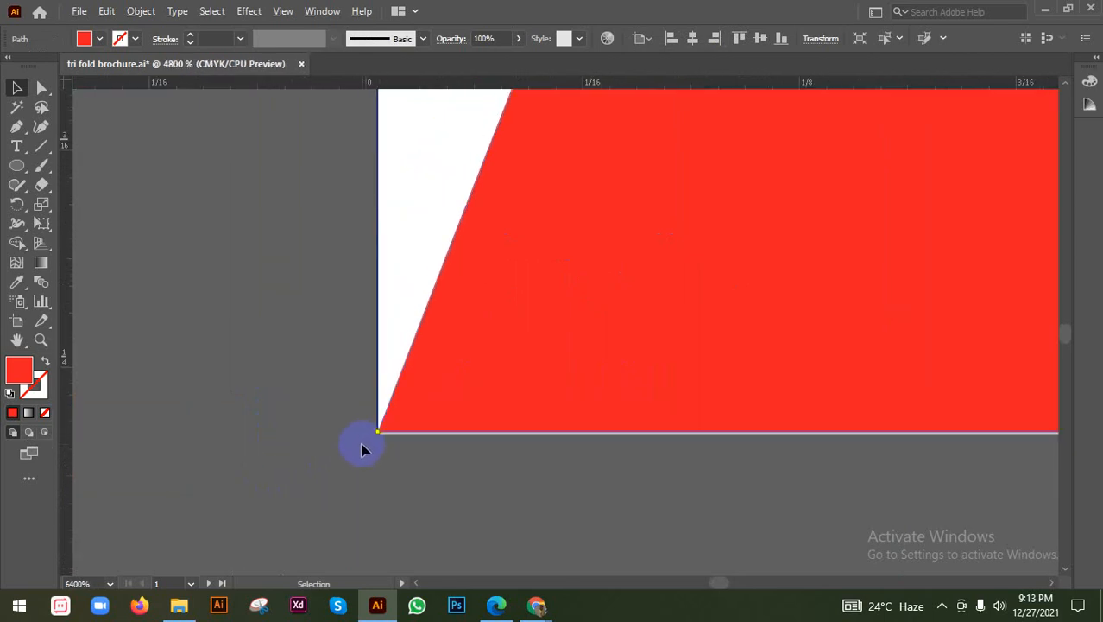
{"action": "scroll", "coordinate": [361, 447], "scroll_direction": "down", "scroll_amount": 10}
{"action": "left_click", "coordinate": [345, 385]}
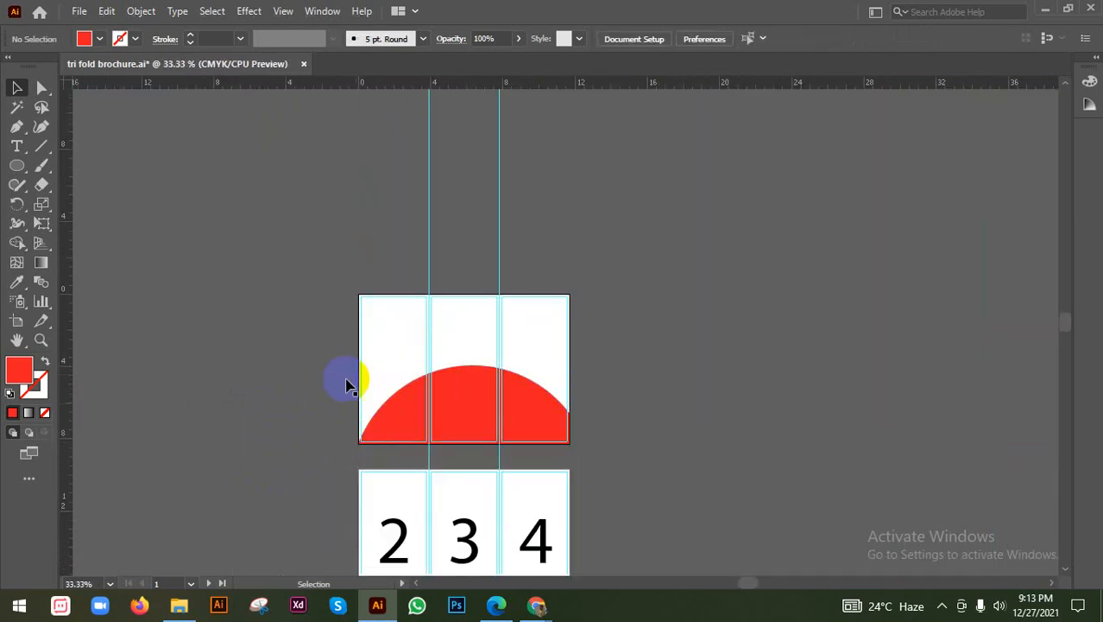
Draw a rectangle slightly larger than the first page over its three panels and fill it with green
{"action": "scroll", "coordinate": [592, 330], "scroll_direction": "up", "scroll_amount": 1}
{"action": "scroll", "coordinate": [678, 323], "scroll_direction": "down", "scroll_amount": 2}
{"action": "scroll", "coordinate": [680, 328], "scroll_direction": "down", "scroll_amount": 1}
{"action": "scroll", "coordinate": [604, 259], "scroll_direction": "down", "scroll_amount": 1}
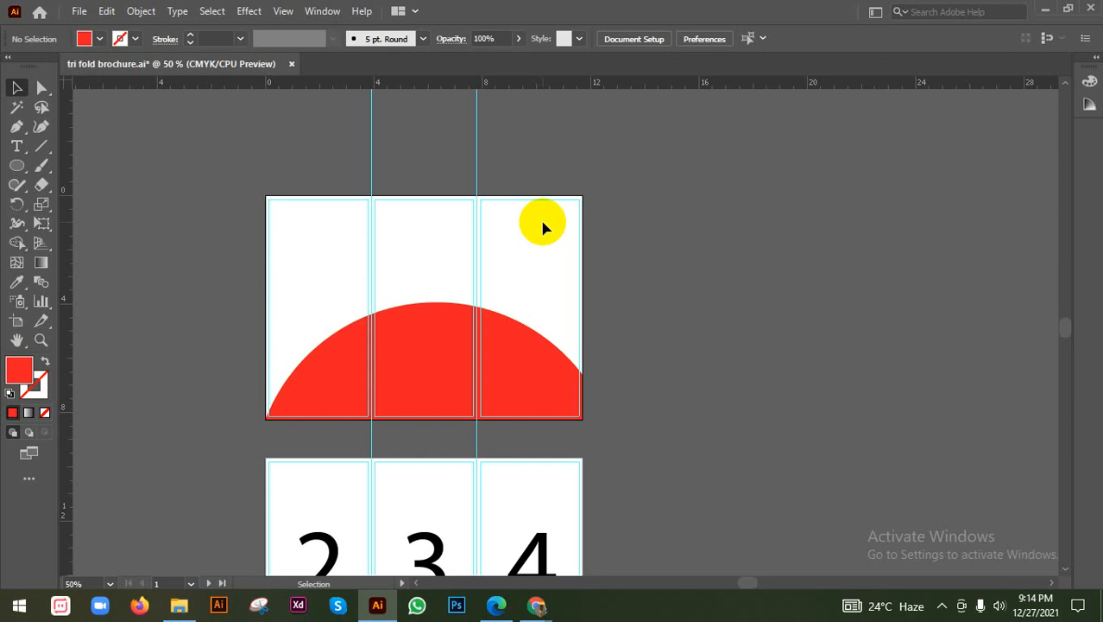
{"action": "left_click_drag", "start_coordinate": [16, 167], "coordinate": [76, 165]}
{"action": "left_click_drag", "start_coordinate": [265, 190], "coordinate": [603, 444]}
{"action": "key", "text": "v"}
{"action": "left_click", "coordinate": [100, 39]}
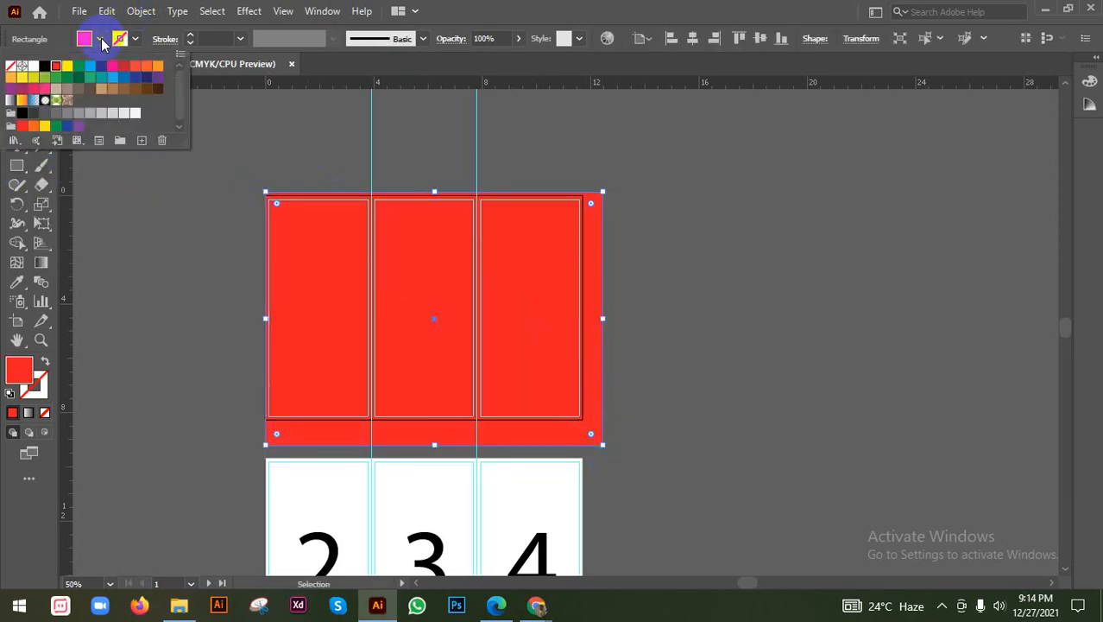
{"action": "left_click", "coordinate": [90, 66]}
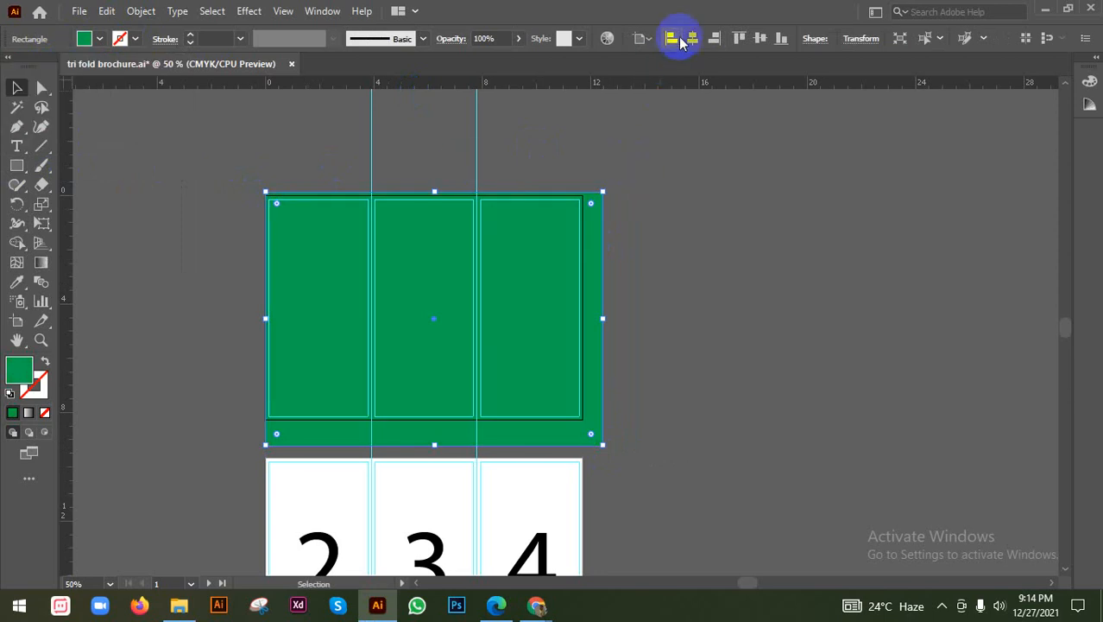
Align the green rectangle to the top of the first page and resize its lower-right corner to the page corner
{"action": "left_click", "coordinate": [741, 38]}
{"action": "left_click", "coordinate": [702, 311]}
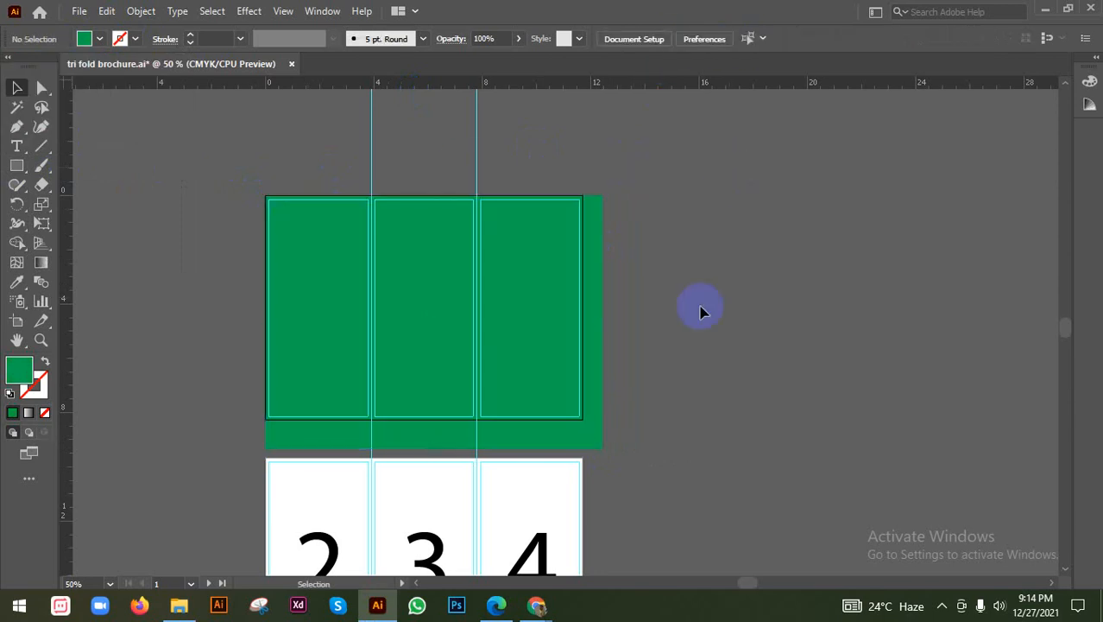
{"action": "scroll", "coordinate": [585, 455], "scroll_direction": "up", "scroll_amount": 4}
{"action": "left_click", "coordinate": [596, 451]}
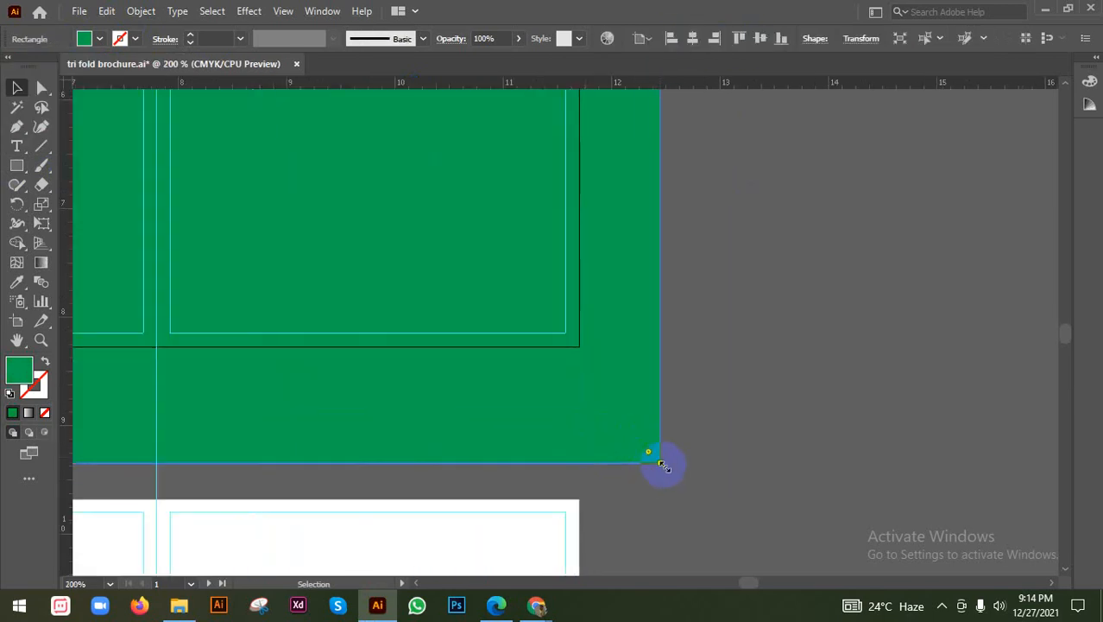
{"action": "left_click_drag", "start_coordinate": [661, 464], "coordinate": [579, 347]}
{"action": "scroll", "coordinate": [592, 363], "scroll_direction": "up", "scroll_amount": 3}
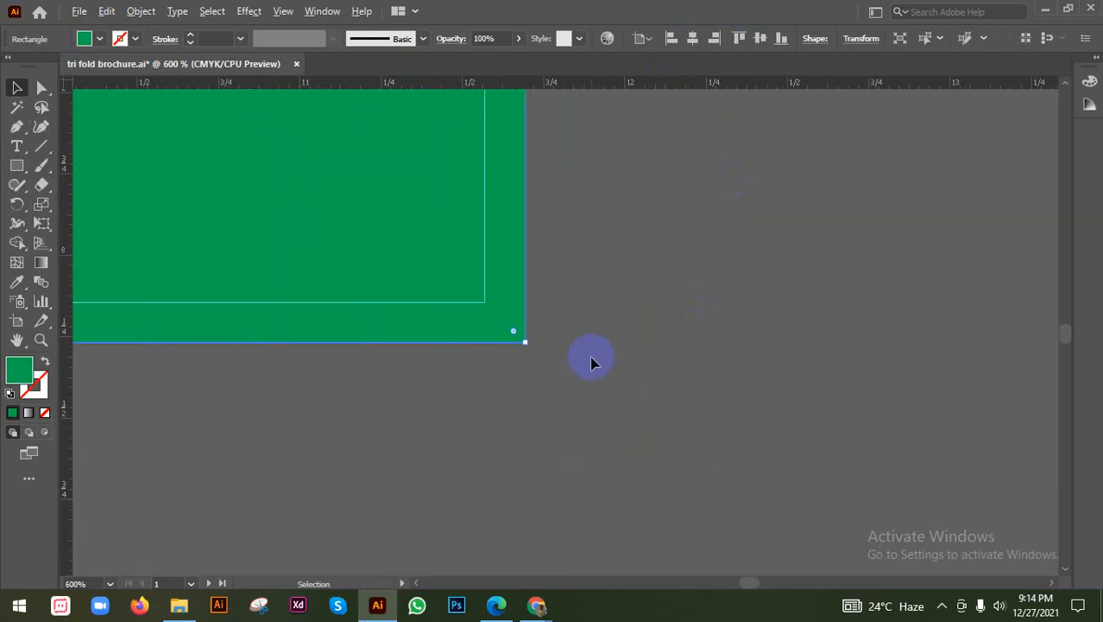
{"action": "scroll", "coordinate": [592, 362], "scroll_direction": "down", "scroll_amount": 4}
{"action": "left_click", "coordinate": [480, 364]}
{"action": "scroll", "coordinate": [482, 370], "scroll_direction": "up", "scroll_amount": 2}
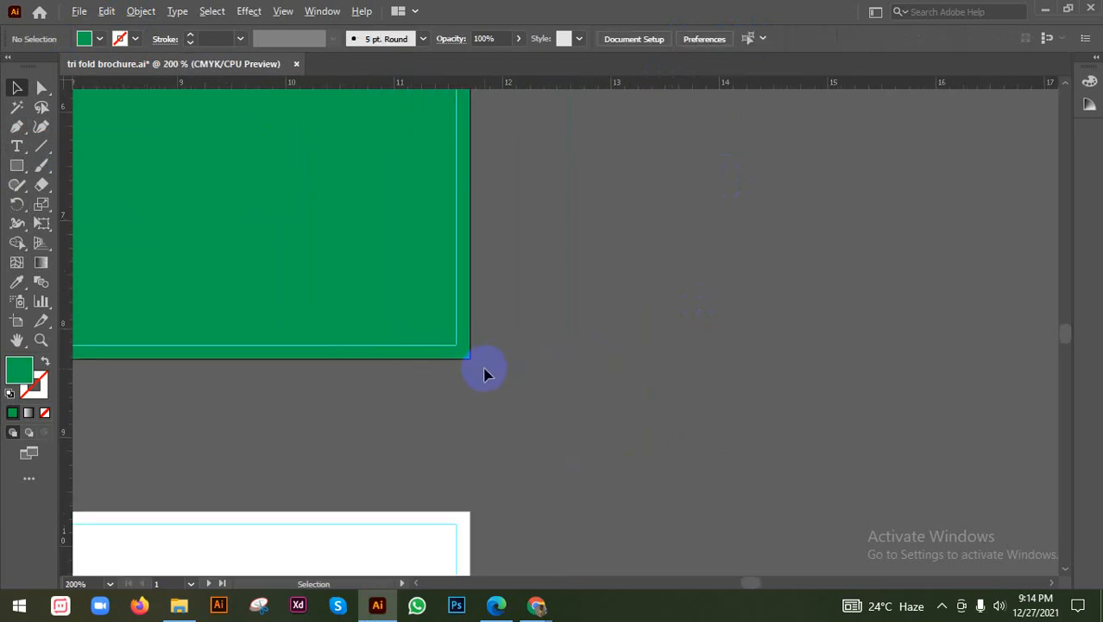
Split the green rectangle over the first page into a grid of 1 row and 3 columns with a 0 in column gutter
{"action": "scroll", "coordinate": [483, 373], "scroll_direction": "down", "scroll_amount": 4}
{"action": "left_click", "coordinate": [456, 310]}
{"action": "left_click", "coordinate": [131, 11]}
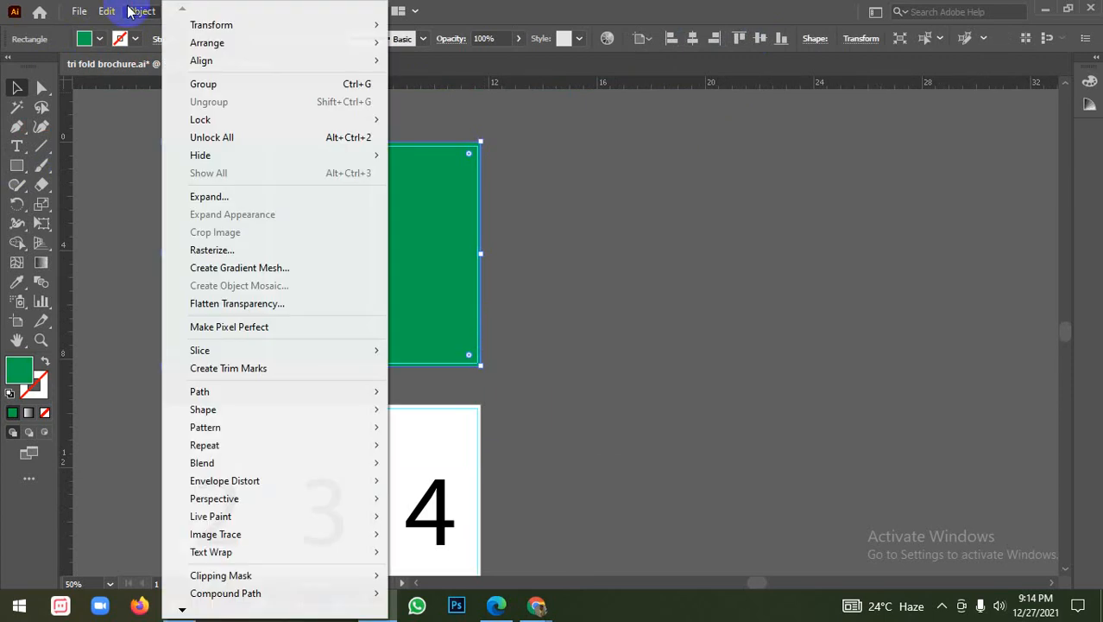
{"action": "mouse_move", "coordinate": [235, 391]}
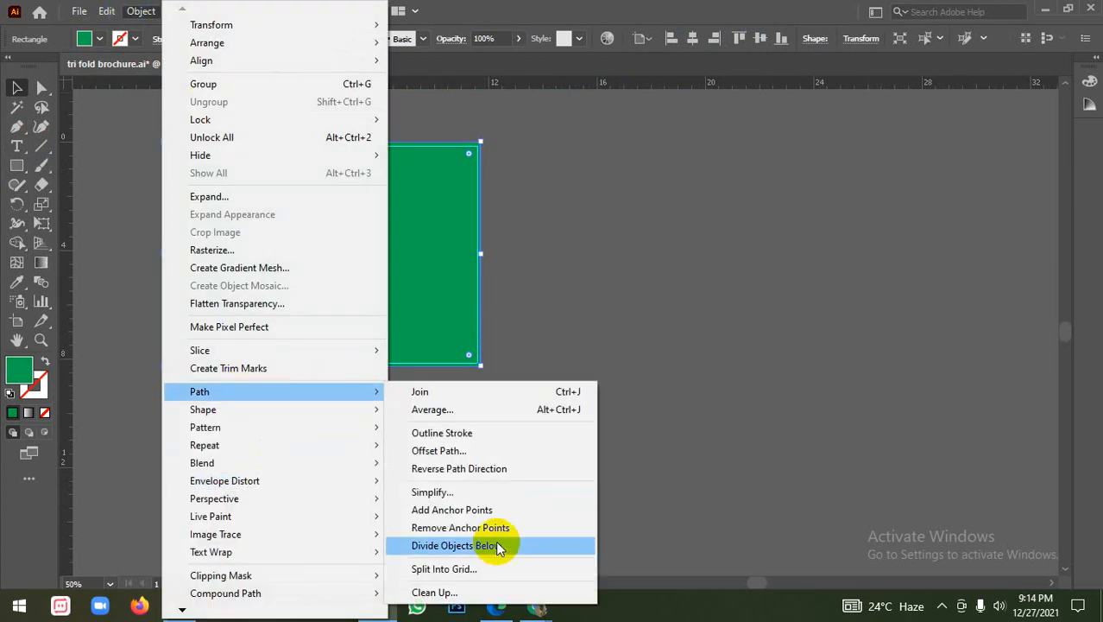
{"action": "left_click", "coordinate": [460, 570]}
{"action": "double_click", "coordinate": [1050, 317]}
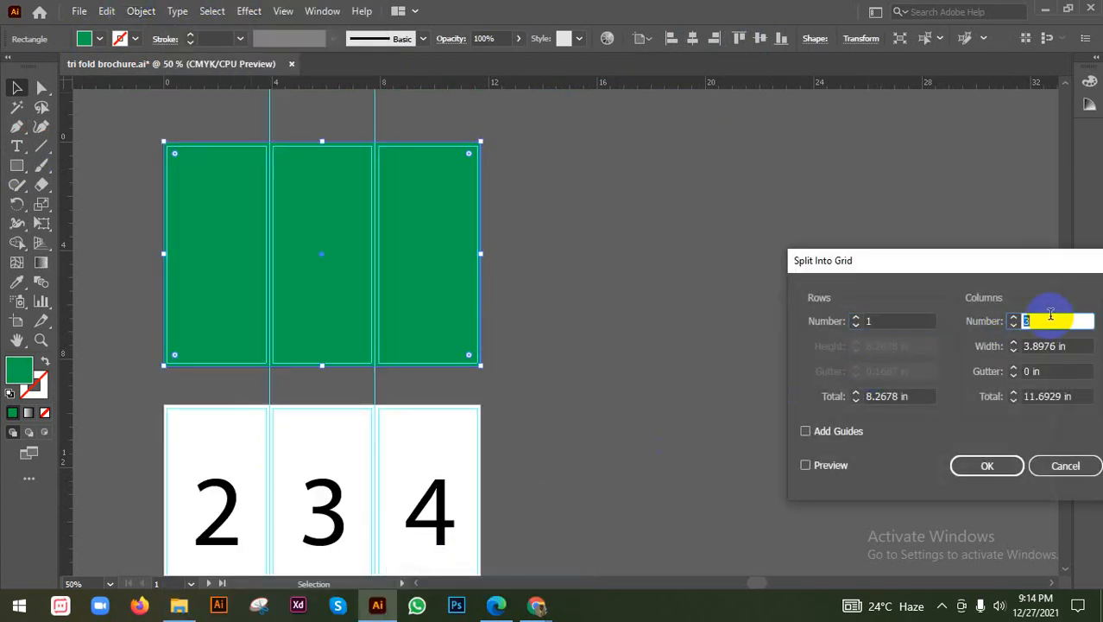
{"action": "left_click", "coordinate": [987, 465]}
{"action": "left_click", "coordinate": [675, 363]}
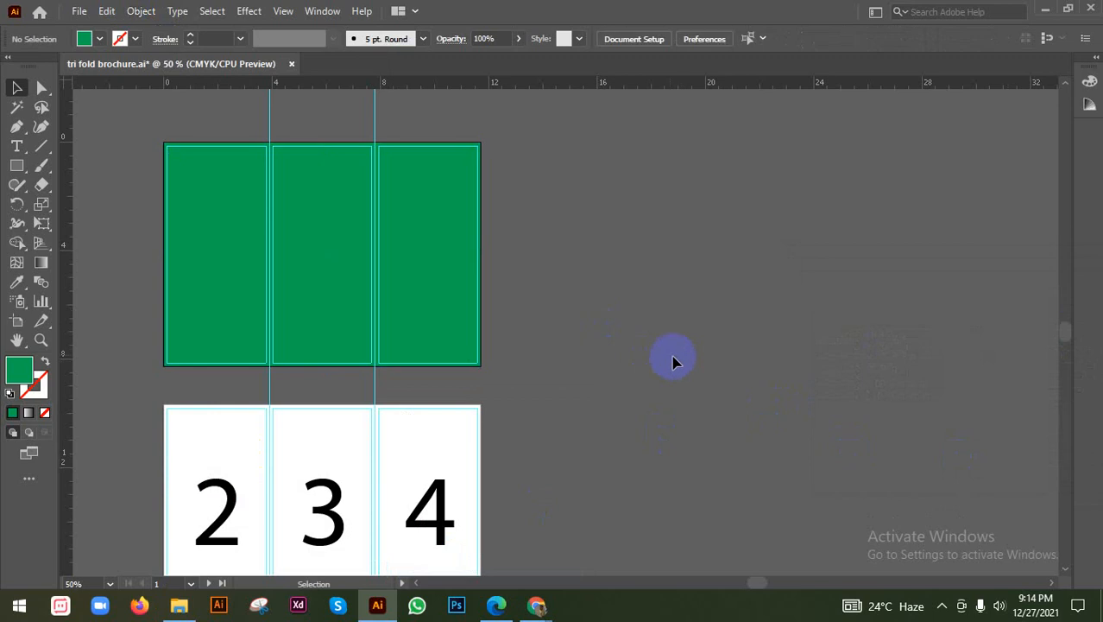
{"action": "left_click_drag", "start_coordinate": [207, 202], "coordinate": [207, 284]}
{"action": "key", "text": "ctrl+z"}
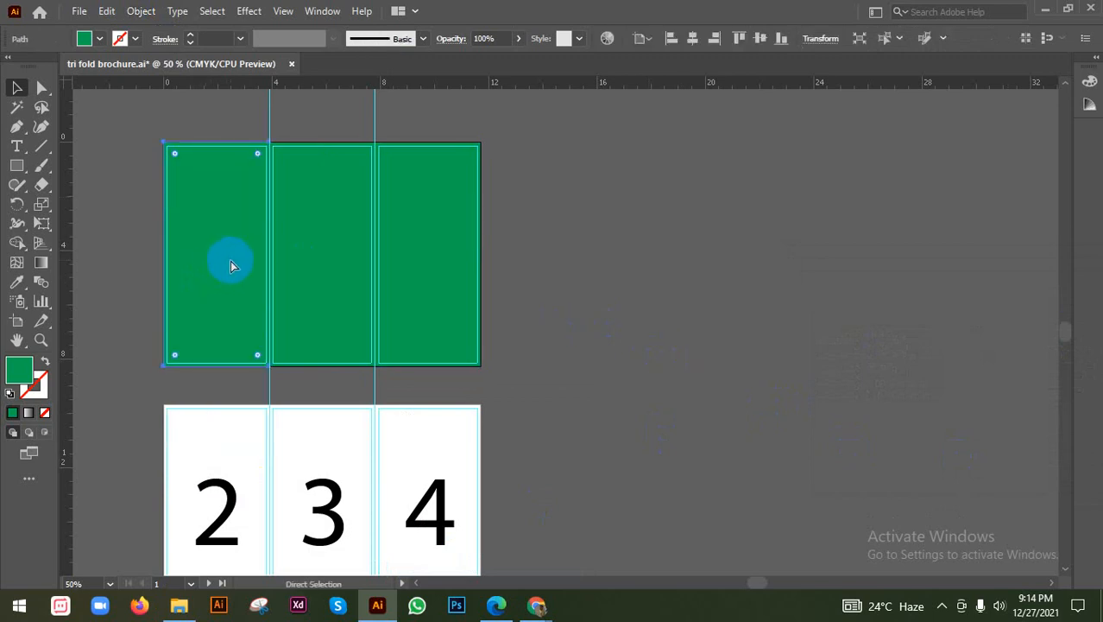
{"action": "key", "text": "Delete"}
{"action": "key", "text": "ctrl+z"}
{"action": "left_click", "coordinate": [679, 237]}
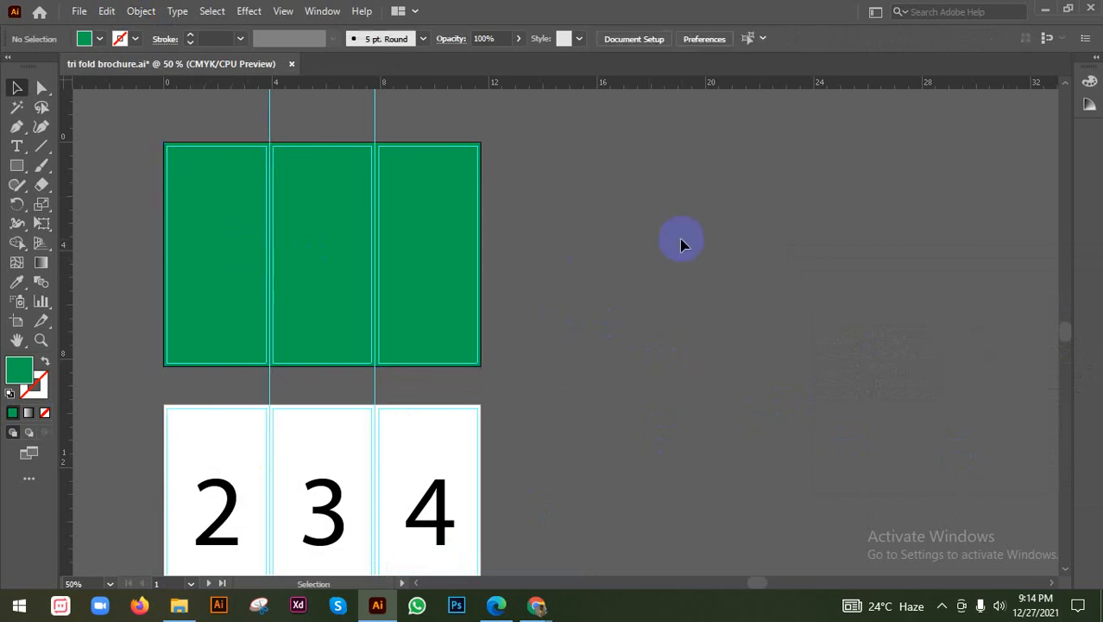
Select the green panels with the red arc shape beneath and separate the areas above the arc in all three panels using Shape Builder
{"action": "left_click_drag", "start_coordinate": [112, 160], "coordinate": [892, 288]}
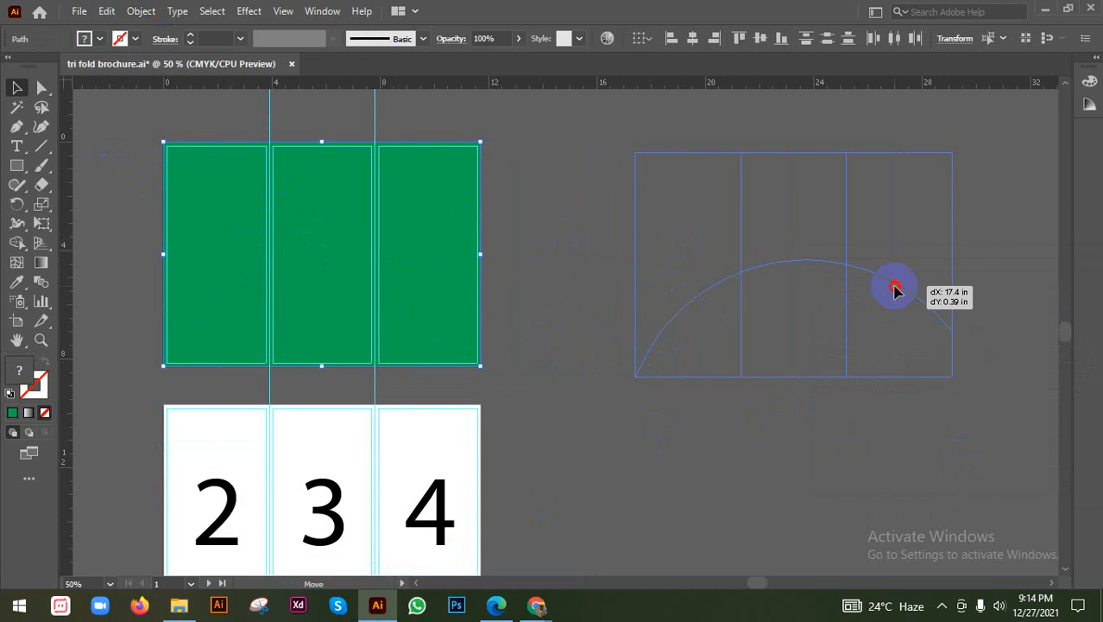
{"action": "key", "text": "ctrl+z"}
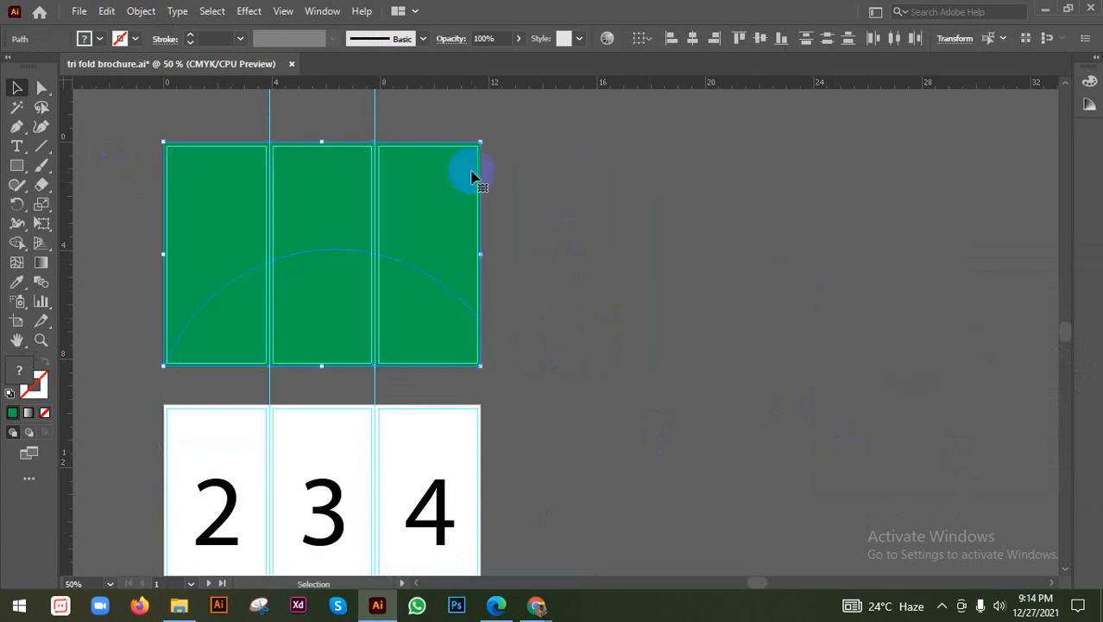
{"action": "left_click", "coordinate": [17, 244]}
{"action": "left_click", "coordinate": [214, 204]}
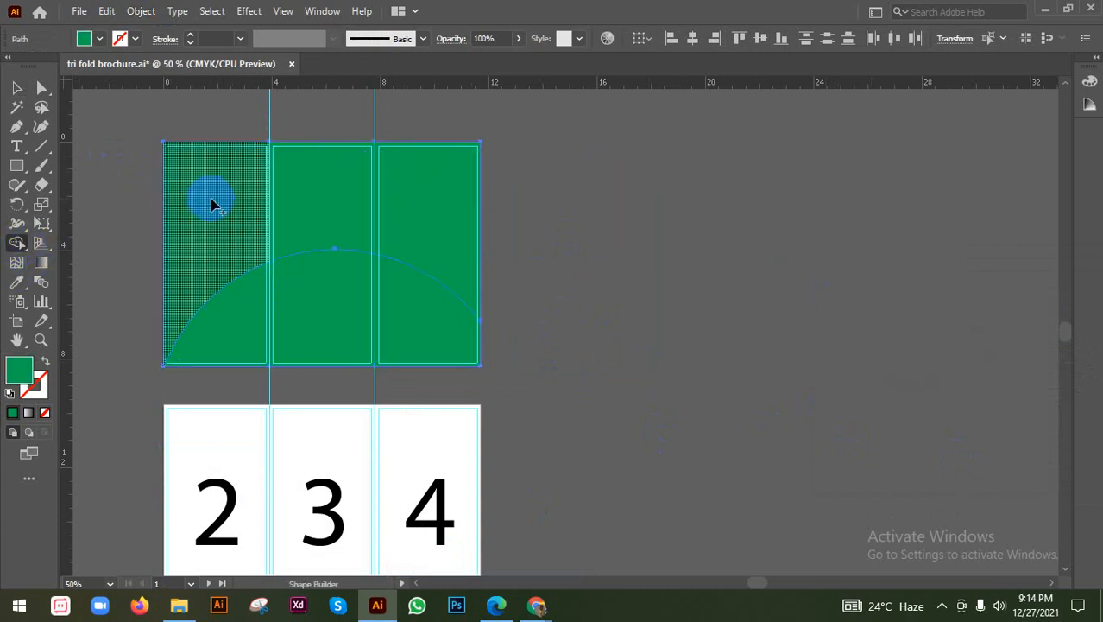
{"action": "left_click", "coordinate": [315, 181]}
{"action": "left_click", "coordinate": [398, 180]}
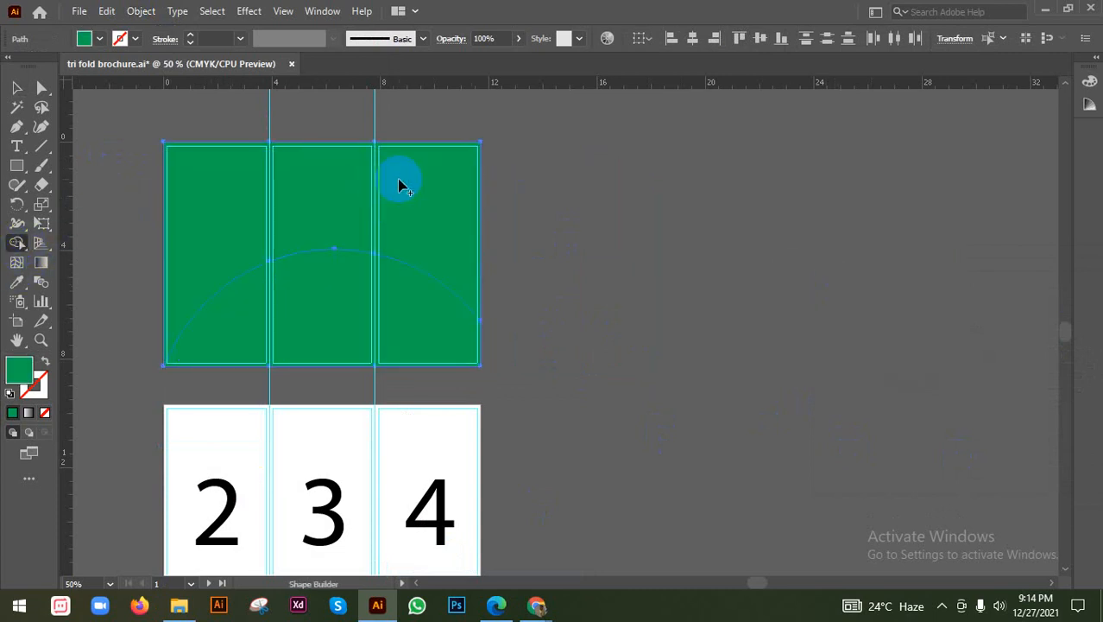
{"action": "key", "text": "v"}
{"action": "left_click", "coordinate": [561, 227]}
Delete the three green pieces above the arc on the first page
{"action": "left_click_drag", "start_coordinate": [443, 217], "coordinate": [714, 231]}
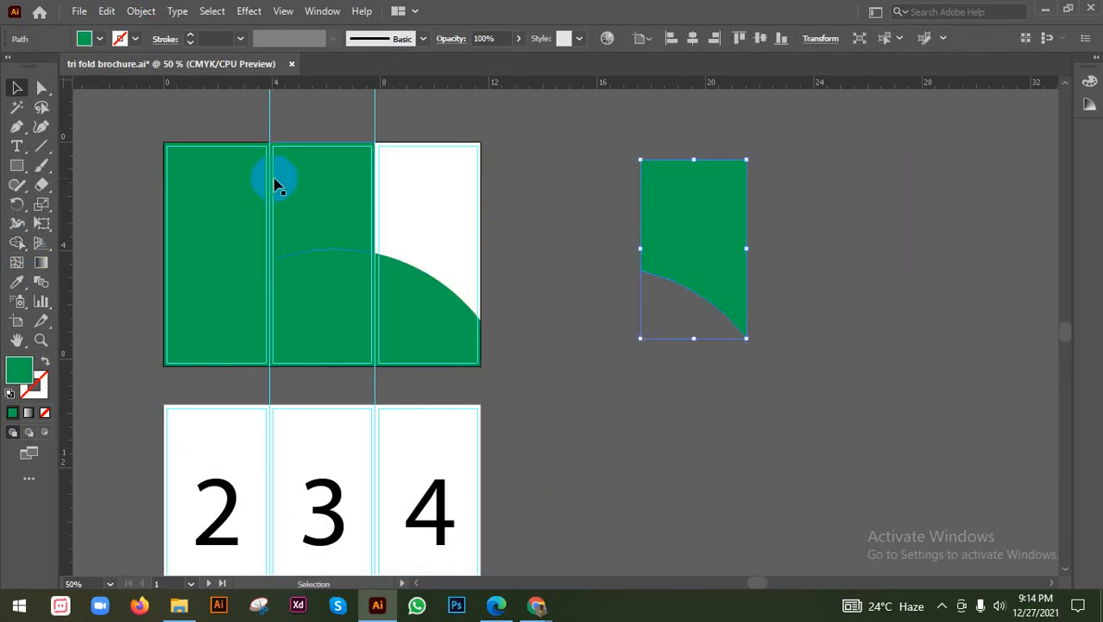
{"action": "left_click", "coordinate": [343, 205]}
{"action": "key", "text": "Delete"}
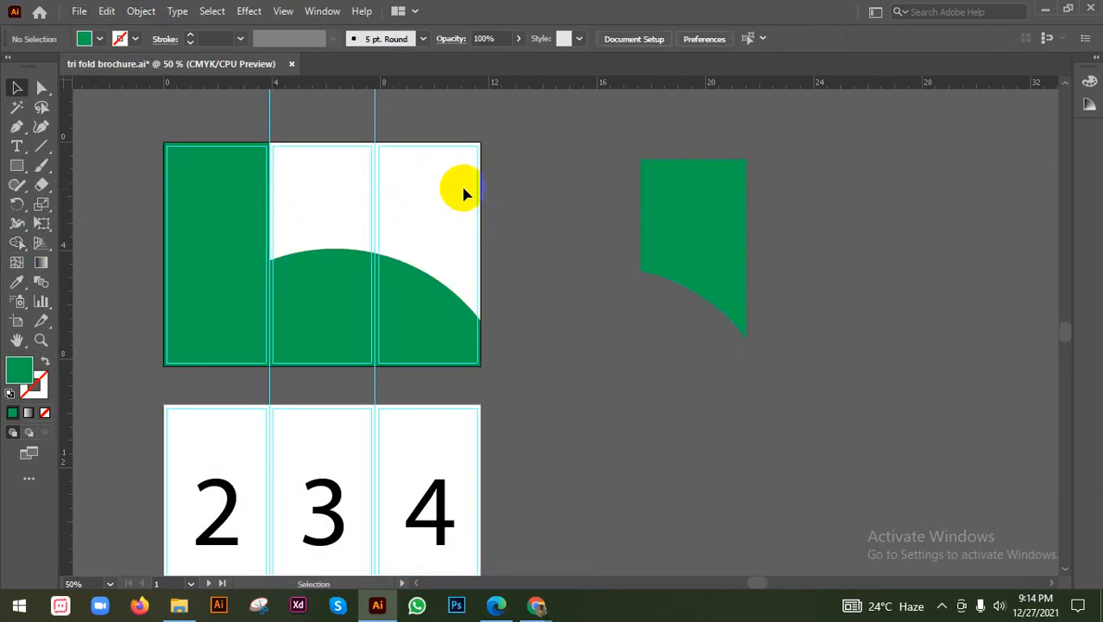
{"action": "left_click", "coordinate": [697, 197]}
{"action": "key", "text": "Delete"}
{"action": "left_click", "coordinate": [204, 200]}
{"action": "key", "text": "Delete"}
Try moving the green arc pieces and the red shape off the first page, and undo the moves
{"action": "left_click_drag", "start_coordinate": [398, 291], "coordinate": [480, 323]}
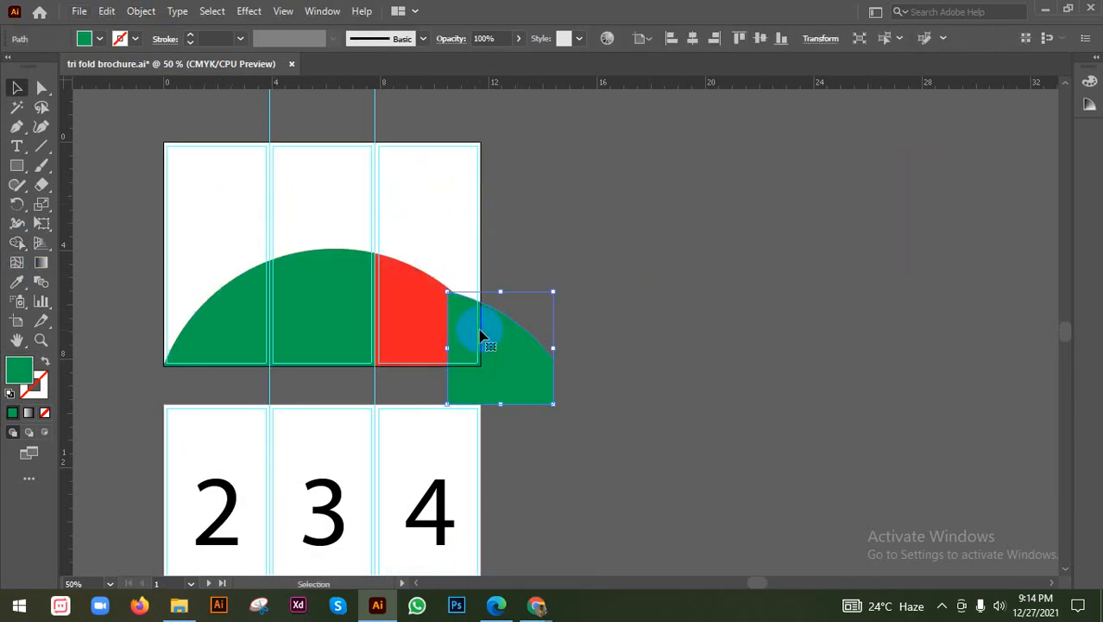
{"action": "key", "text": "ctrl+z"}
{"action": "left_click", "coordinate": [592, 306]}
{"action": "left_click", "coordinate": [315, 301]}
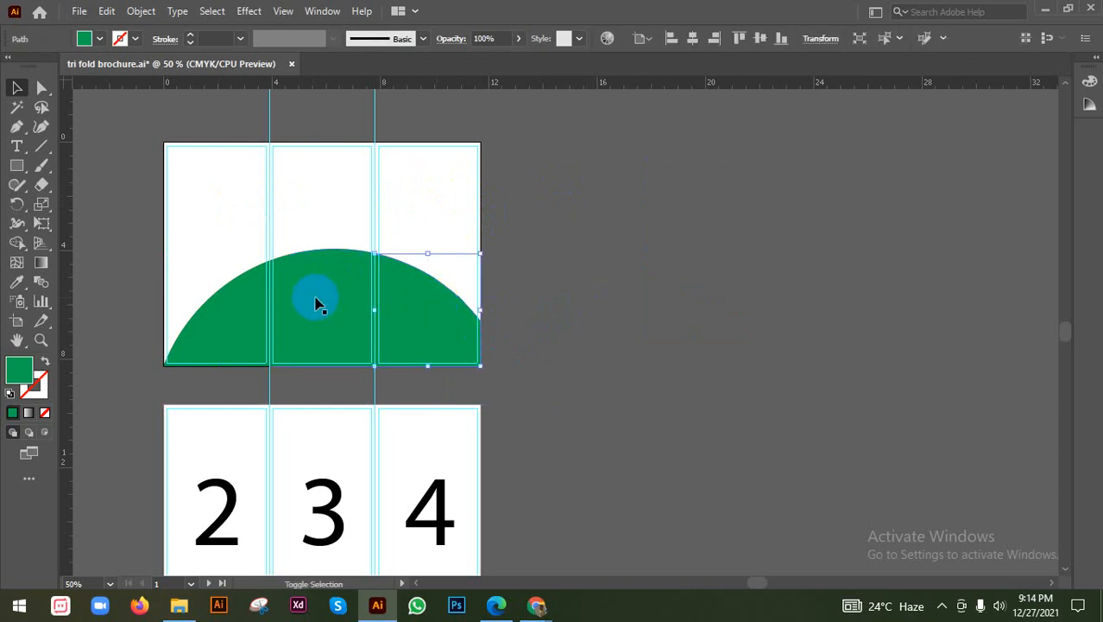
{"action": "left_click_drag", "start_coordinate": [230, 312], "coordinate": [682, 338]}
{"action": "left_click", "coordinate": [602, 391]}
{"action": "scroll", "coordinate": [549, 341], "scroll_direction": "left", "scroll_amount": 3}
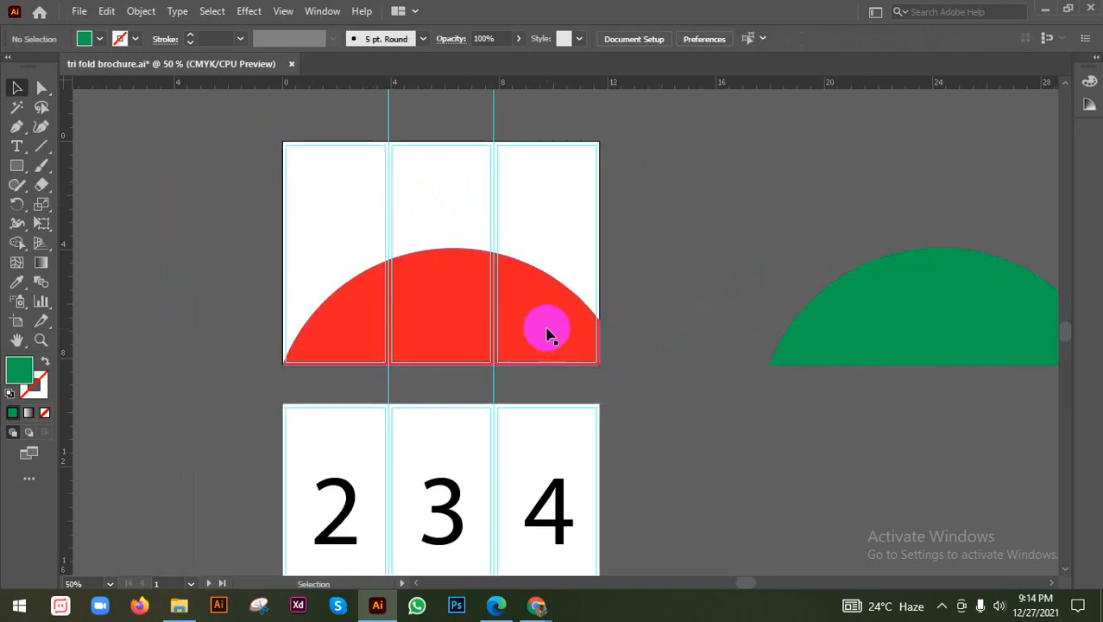
{"action": "left_click_drag", "start_coordinate": [546, 327], "coordinate": [675, 353]}
{"action": "key", "text": "ctrl+z"}
{"action": "key", "text": "ctrl+z"}
{"action": "key", "text": "ctrl+z"}
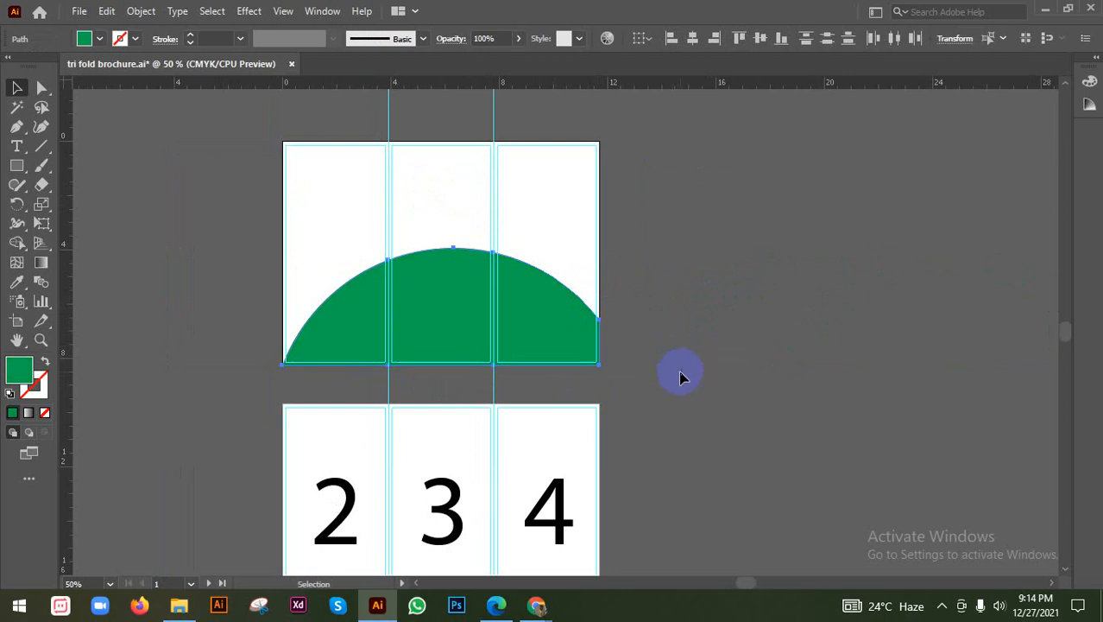
{"action": "left_click", "coordinate": [681, 374]}
{"action": "left_click", "coordinate": [498, 296]}
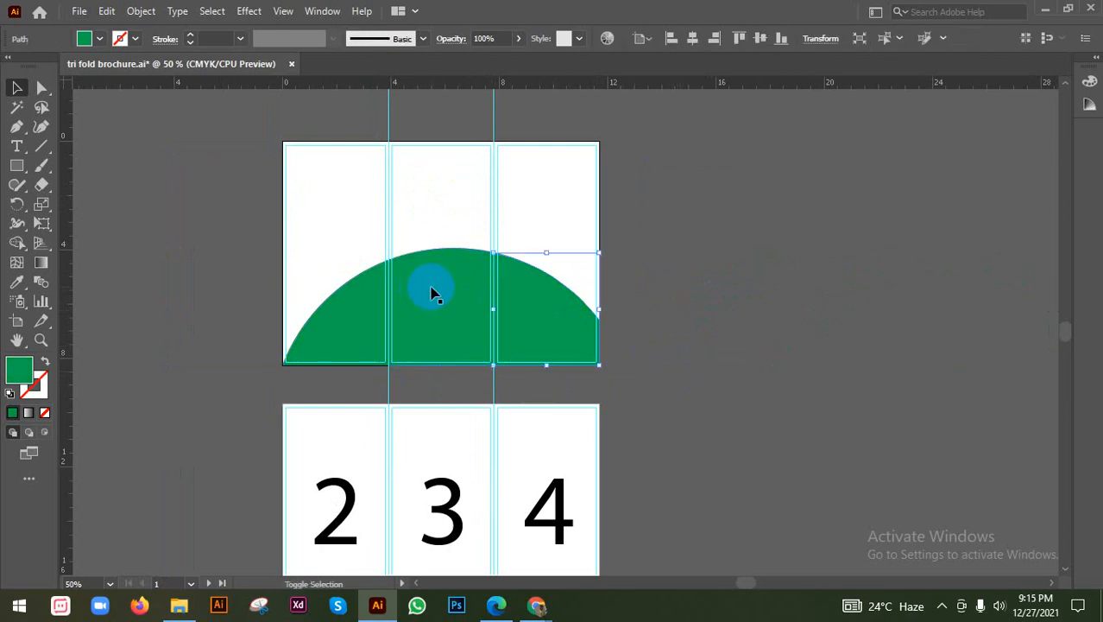
{"action": "left_click", "coordinate": [433, 291], "text": "shift"}
{"action": "left_click", "coordinate": [342, 290], "text": "shift"}
{"action": "key", "text": "ctrl+z"}
{"action": "key", "text": "ctrl+z"}
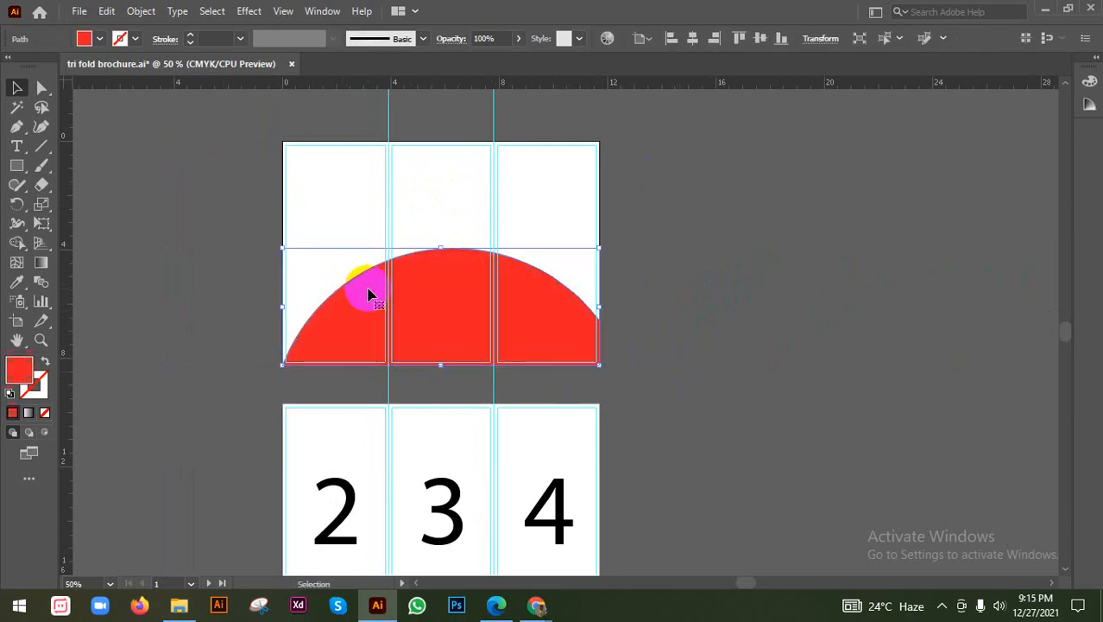
{"action": "key", "text": "ctrl+z"}
{"action": "key", "text": "ctrl+shift+z"}
{"action": "key", "text": "ctrl+shift+z"}
{"action": "key", "text": "ctrl+shift+z"}
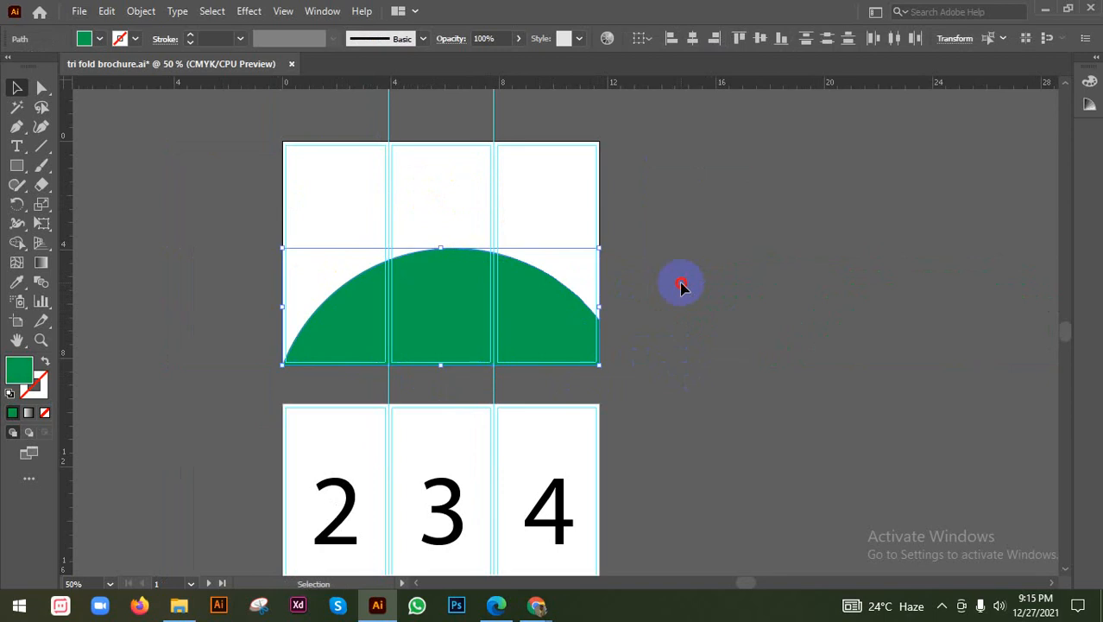
{"action": "left_click", "coordinate": [680, 285]}
{"action": "scroll", "coordinate": [541, 305], "scroll_direction": "up", "scroll_amount": 1}
{"action": "left_click_drag", "start_coordinate": [549, 312], "coordinate": [671, 328]}
{"action": "key", "text": "ctrl+z"}
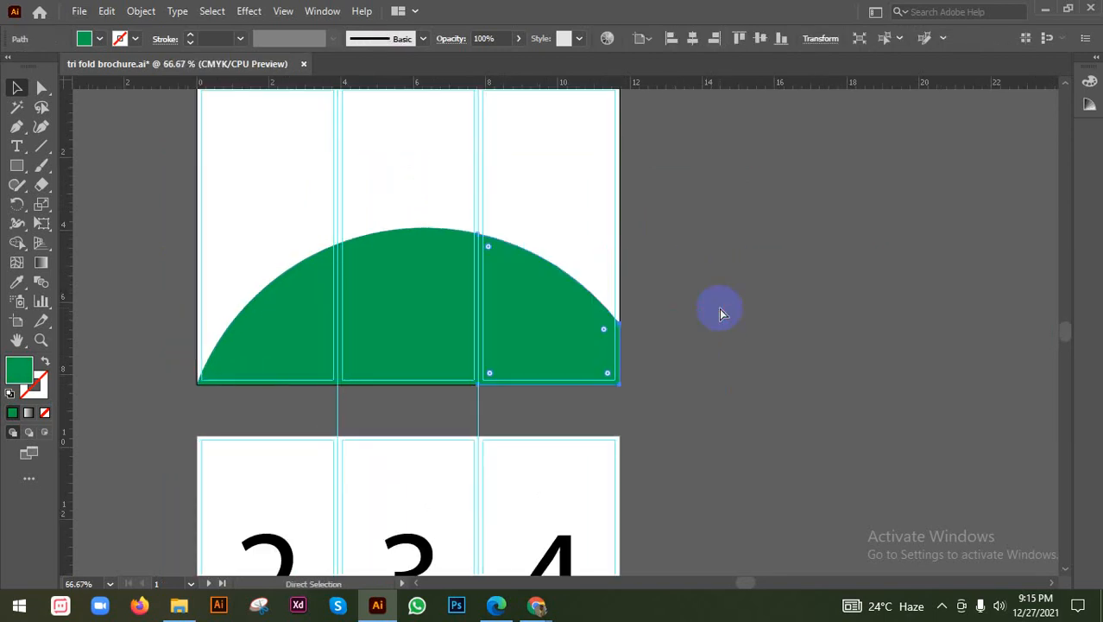
{"action": "left_click", "coordinate": [719, 307]}
Start placing an image and browse to the Business Man folder inside free images > images on Software (D:)
{"action": "scroll", "coordinate": [725, 306], "scroll_direction": "up", "scroll_amount": 2}
{"action": "left_click", "coordinate": [79, 12]}
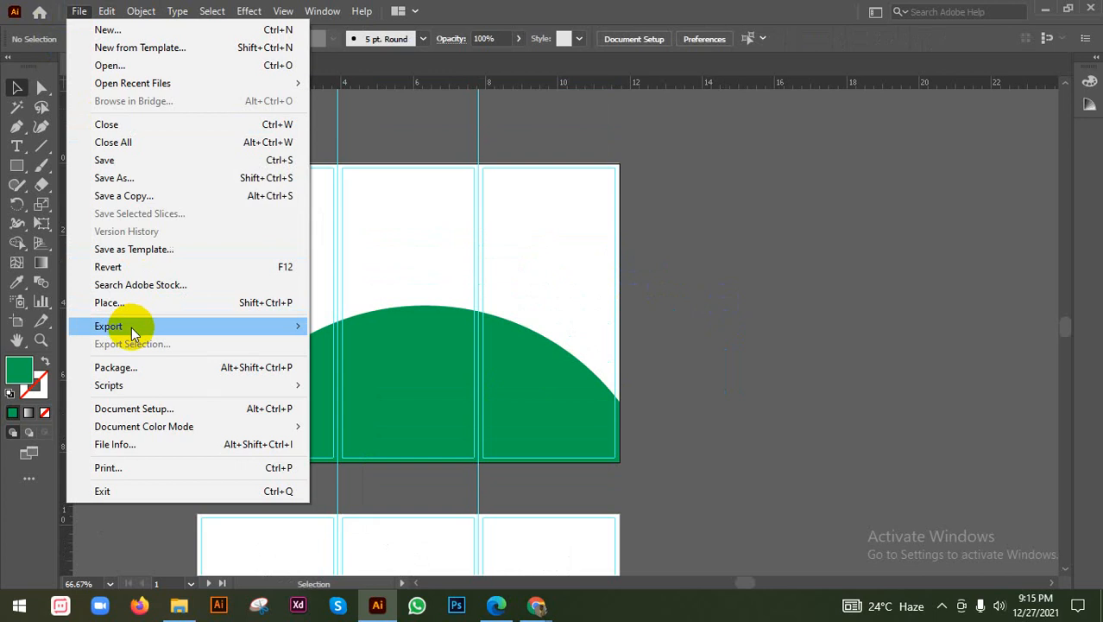
{"action": "left_click", "coordinate": [151, 300]}
{"action": "scroll", "coordinate": [131, 258], "scroll_direction": "down", "scroll_amount": 1}
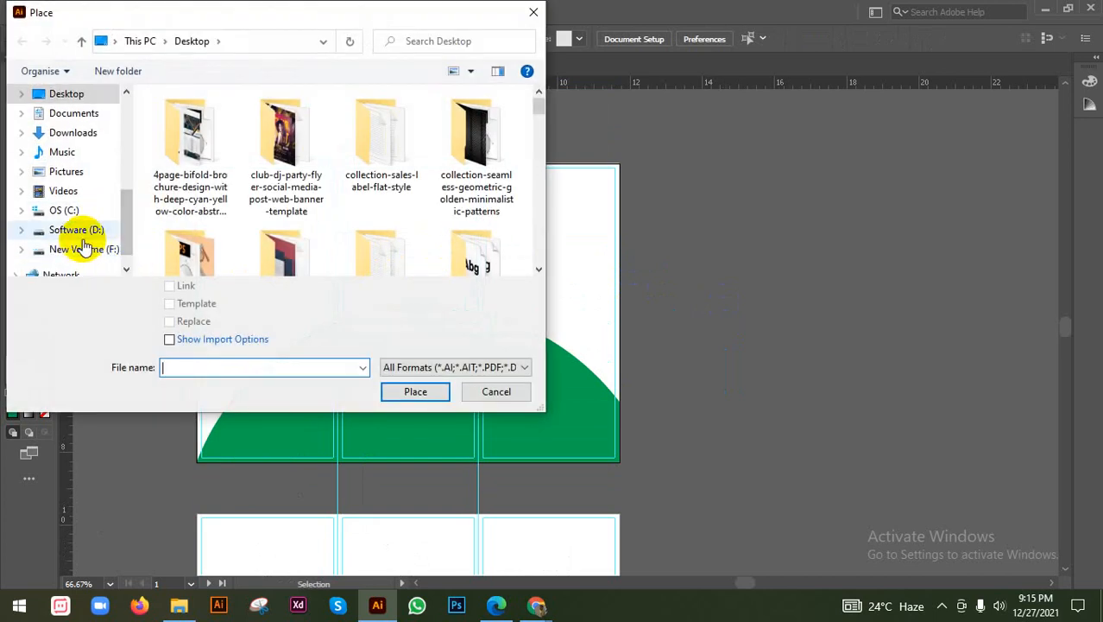
{"action": "left_click", "coordinate": [87, 230]}
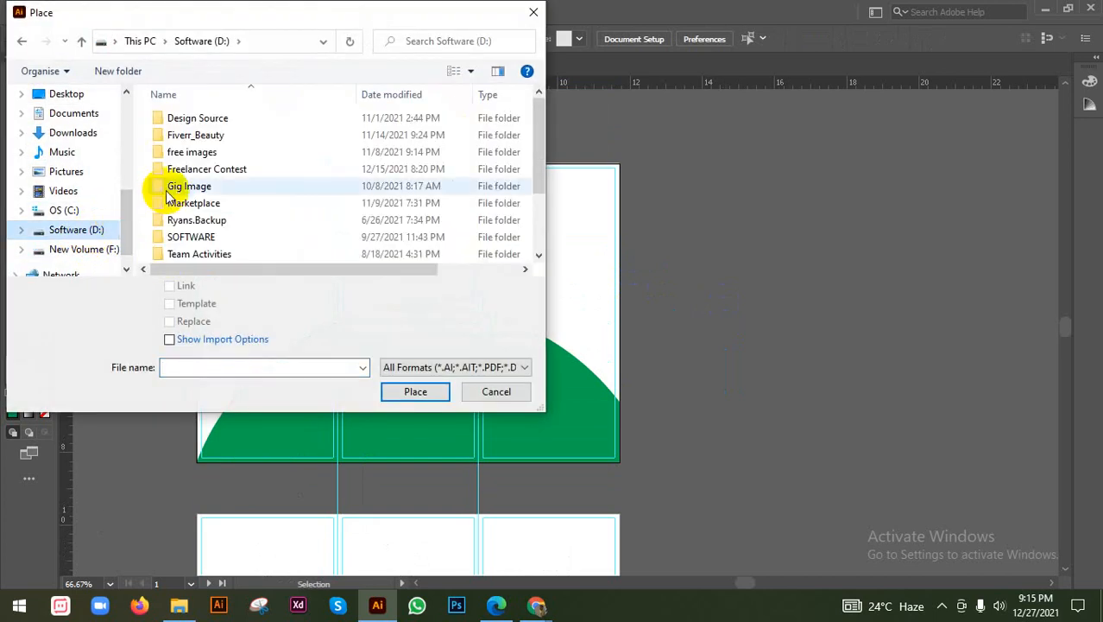
{"action": "double_click", "coordinate": [216, 152]}
{"action": "double_click", "coordinate": [221, 148]}
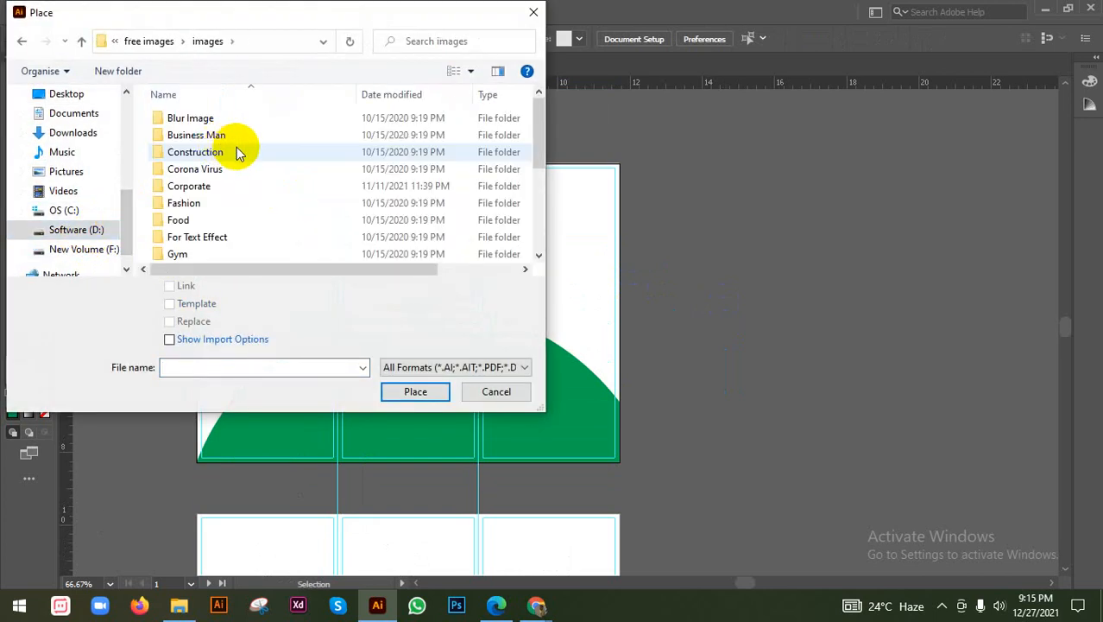
{"action": "double_click", "coordinate": [218, 137]}
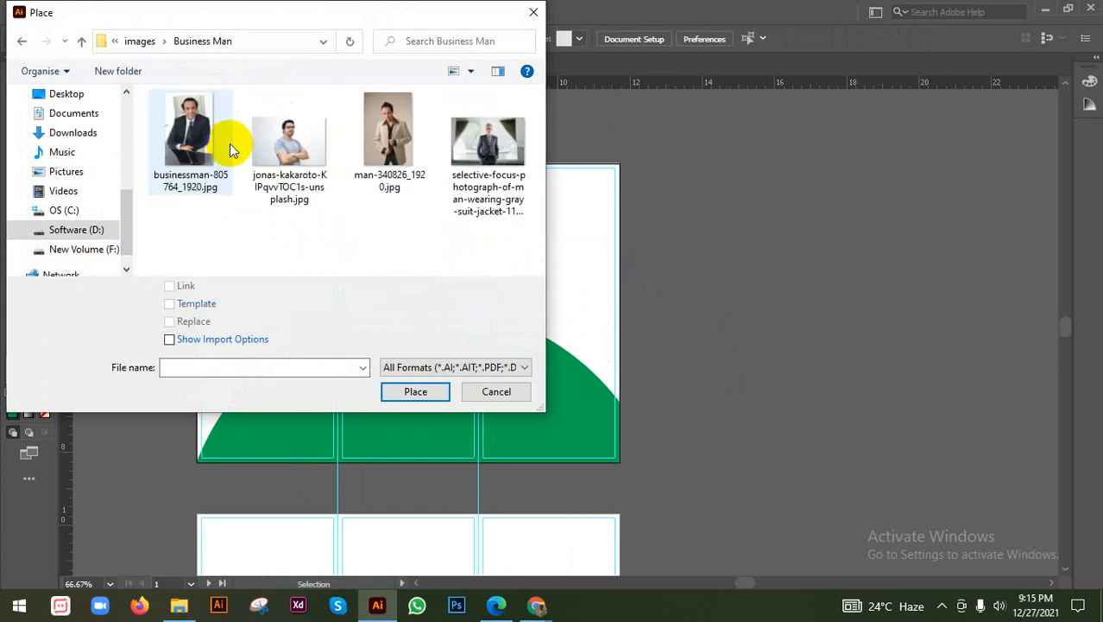
Place the selective-focus photograph of the man in a gray suit beside the first page and embed it
{"action": "left_click", "coordinate": [488, 147]}
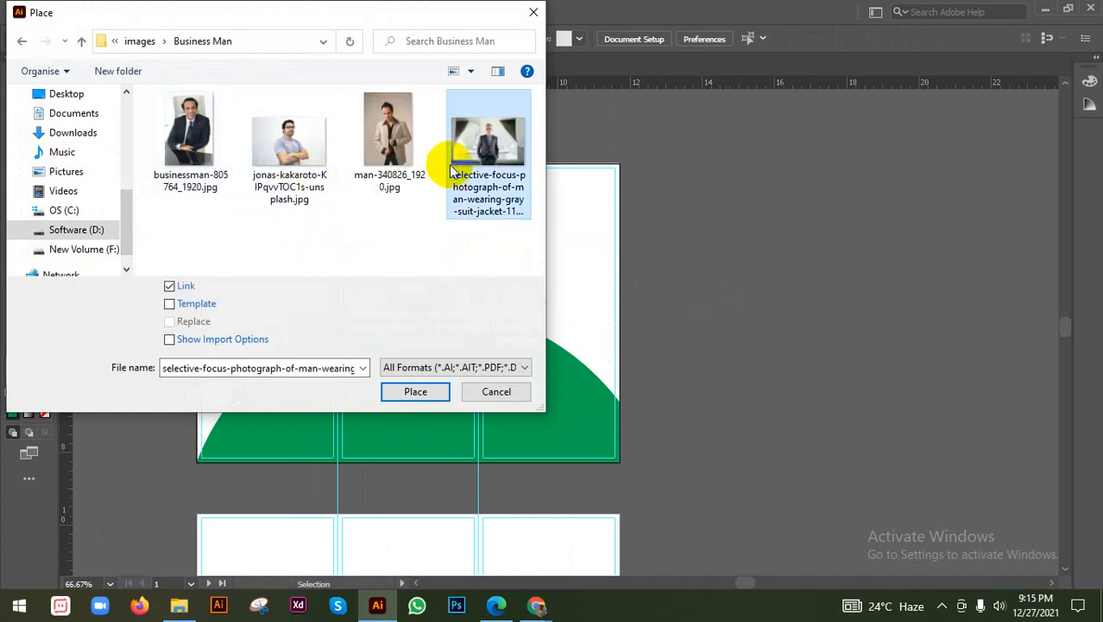
{"action": "left_click", "coordinate": [416, 391]}
{"action": "left_click", "coordinate": [649, 214]}
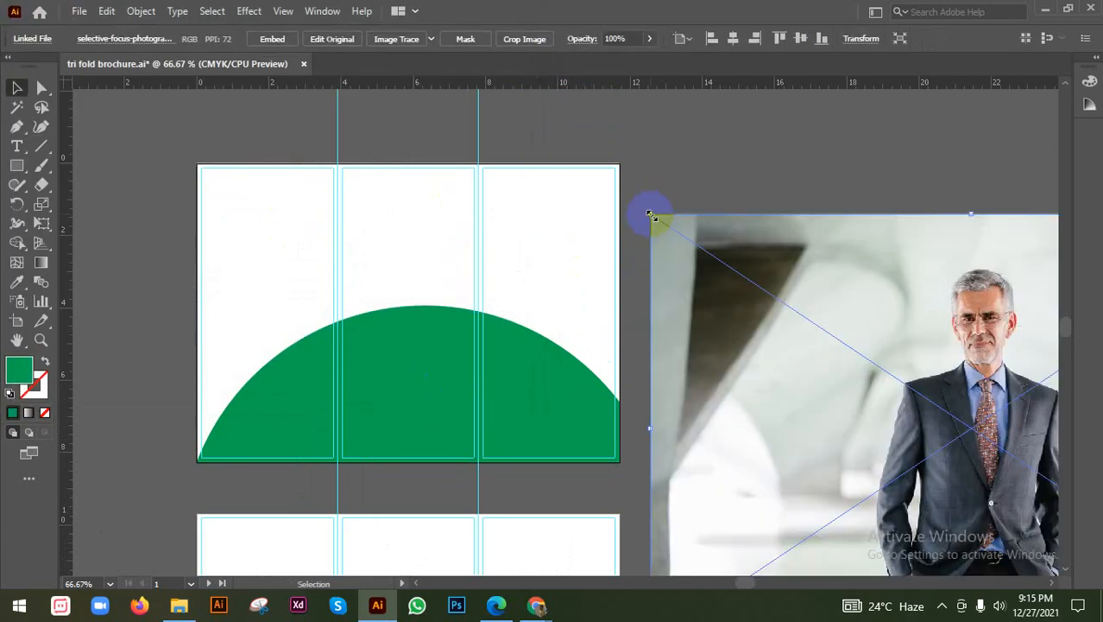
{"action": "left_click", "coordinate": [280, 43]}
Scale the embedded photo down to about half size and move it over the first page's middle and right panels
{"action": "scroll", "coordinate": [518, 242], "scroll_direction": "down", "scroll_amount": 3}
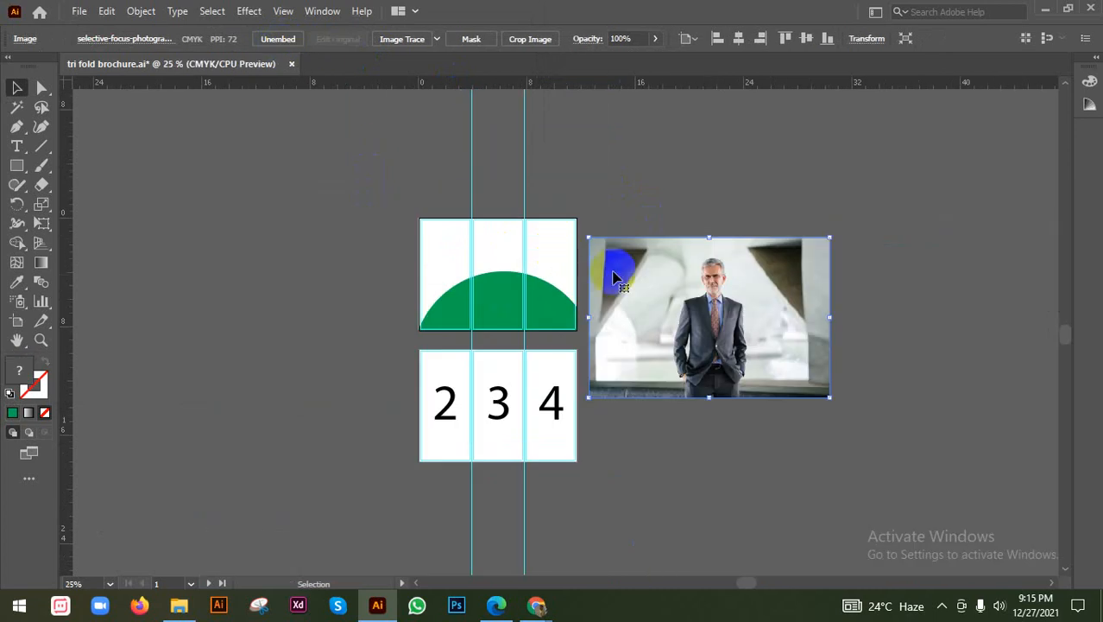
{"action": "scroll", "coordinate": [789, 393], "scroll_direction": "up", "scroll_amount": 1}
{"action": "left_click_drag", "start_coordinate": [844, 404], "coordinate": [660, 345]}
{"action": "left_click_drag", "start_coordinate": [661, 259], "coordinate": [515, 288]}
{"action": "scroll", "coordinate": [515, 288], "scroll_direction": "up", "scroll_amount": 1}
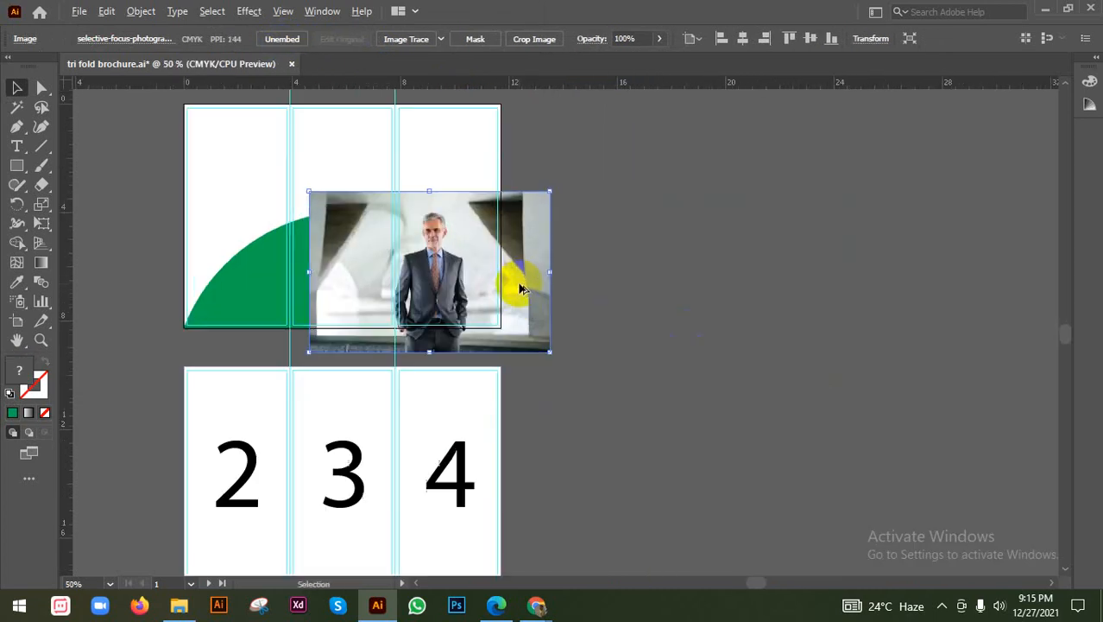
{"action": "left_click", "coordinate": [696, 248]}
Send the photo behind the green arc pieces
{"action": "left_click", "coordinate": [530, 231]}
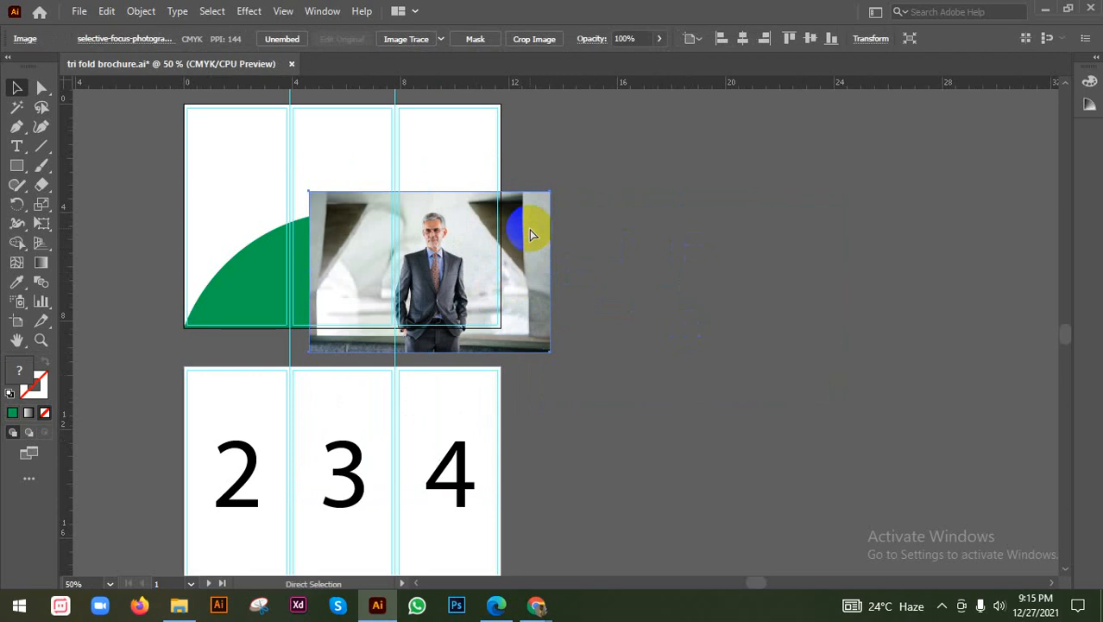
{"action": "key", "text": "ctrl+bracketleft"}
{"action": "left_click", "coordinate": [658, 251]}
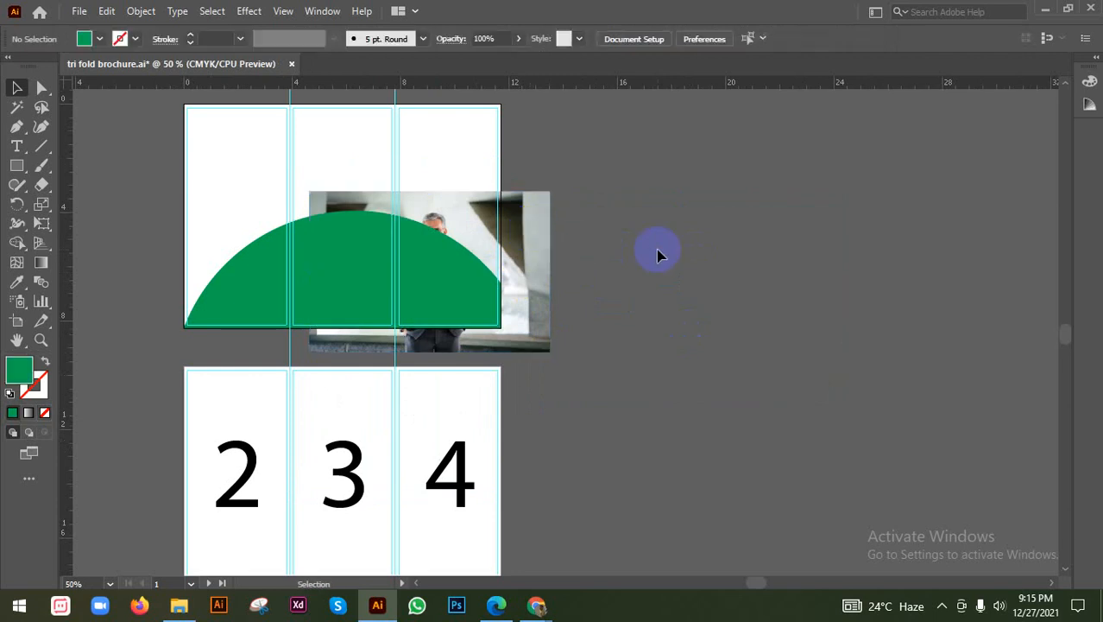
Move the photo slightly down so its top edge lines up with the top of the green arc
{"action": "scroll", "coordinate": [650, 242], "scroll_direction": "up", "scroll_amount": 2}
{"action": "left_click", "coordinate": [440, 201]}
{"action": "scroll", "coordinate": [438, 201], "scroll_direction": "down", "scroll_amount": 2}
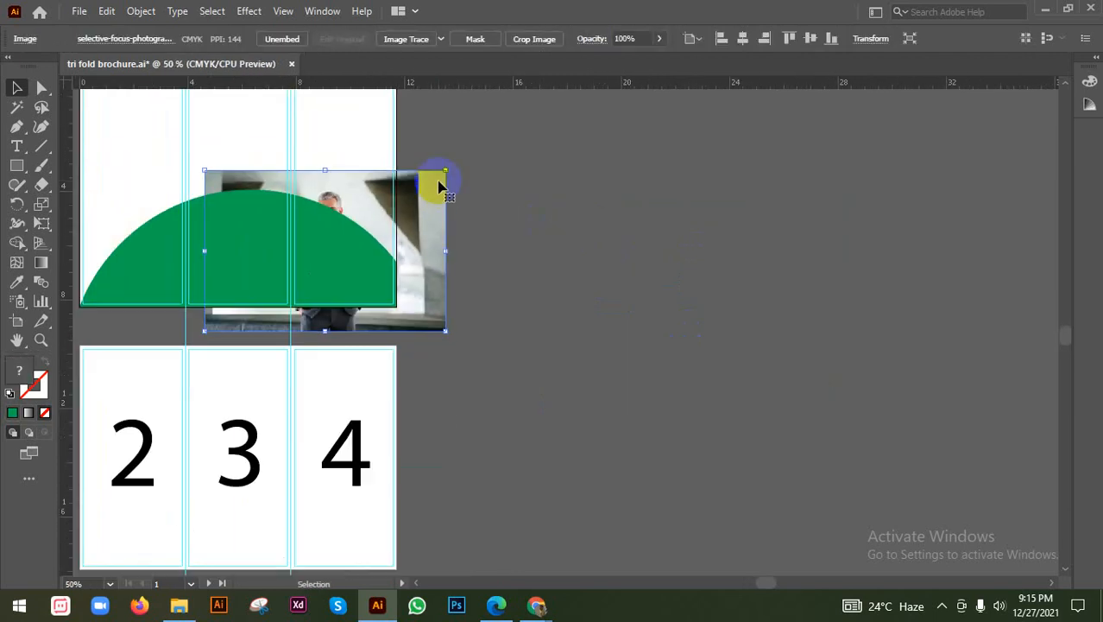
{"action": "left_click_drag", "start_coordinate": [438, 182], "coordinate": [437, 199]}
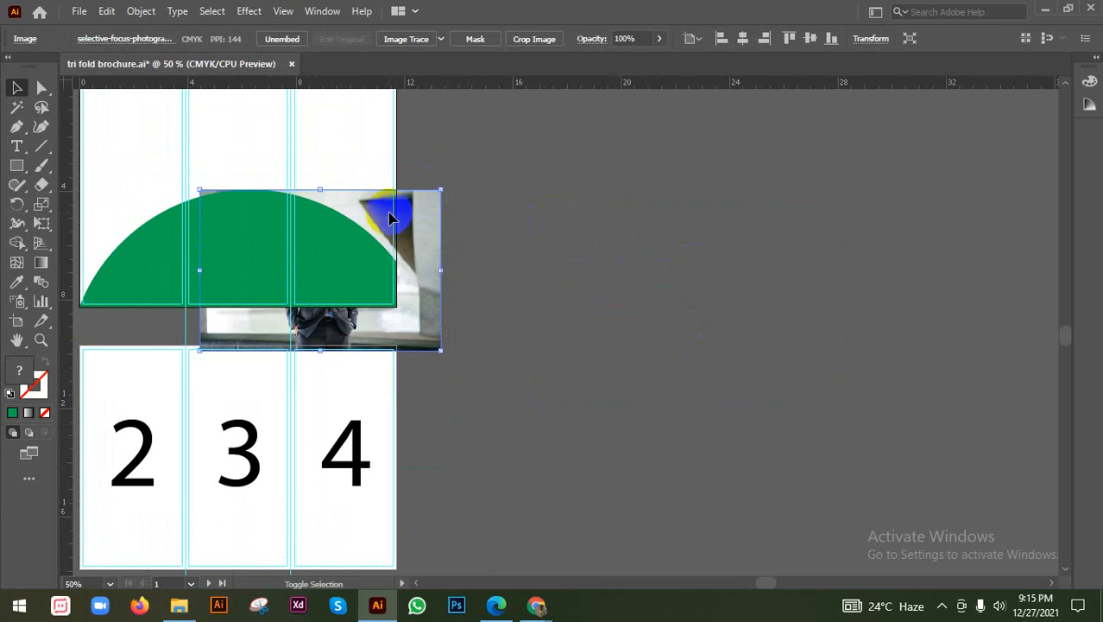
Clip the businessman photo inside the green arc piece on the first page's right panel with a clipping mask
{"action": "left_click", "coordinate": [340, 228], "text": "shift"}
{"action": "left_click", "coordinate": [501, 228]}
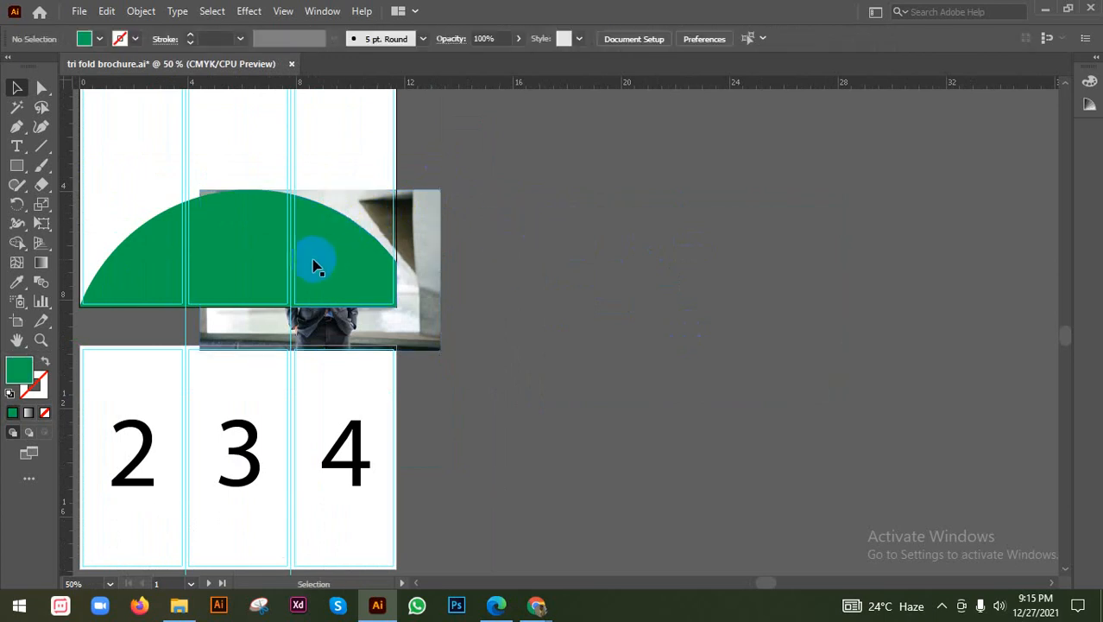
{"action": "key", "text": "a"}
{"action": "left_click", "coordinate": [324, 261]}
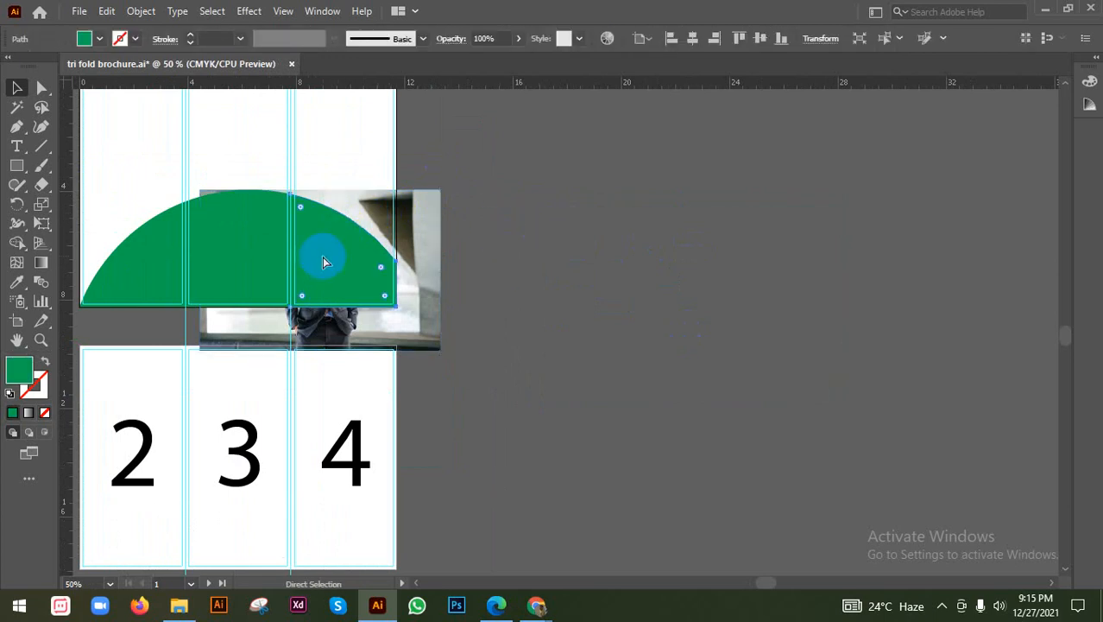
{"action": "key", "text": "v"}
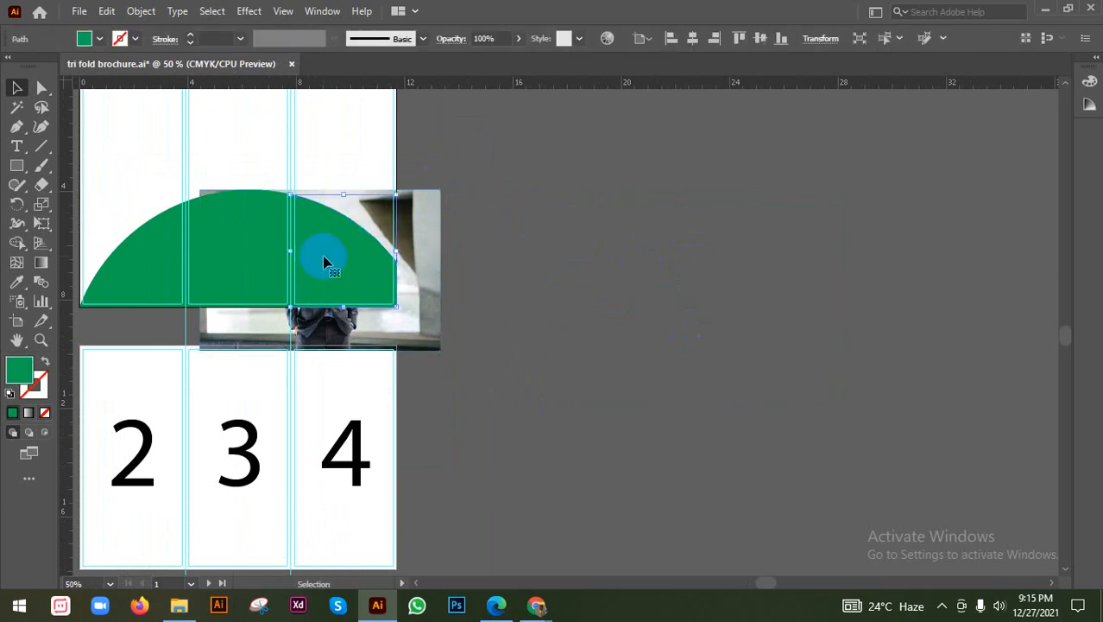
{"action": "left_click", "coordinate": [432, 237], "text": "shift"}
{"action": "right_click", "coordinate": [432, 238]}
{"action": "left_click", "coordinate": [505, 373]}
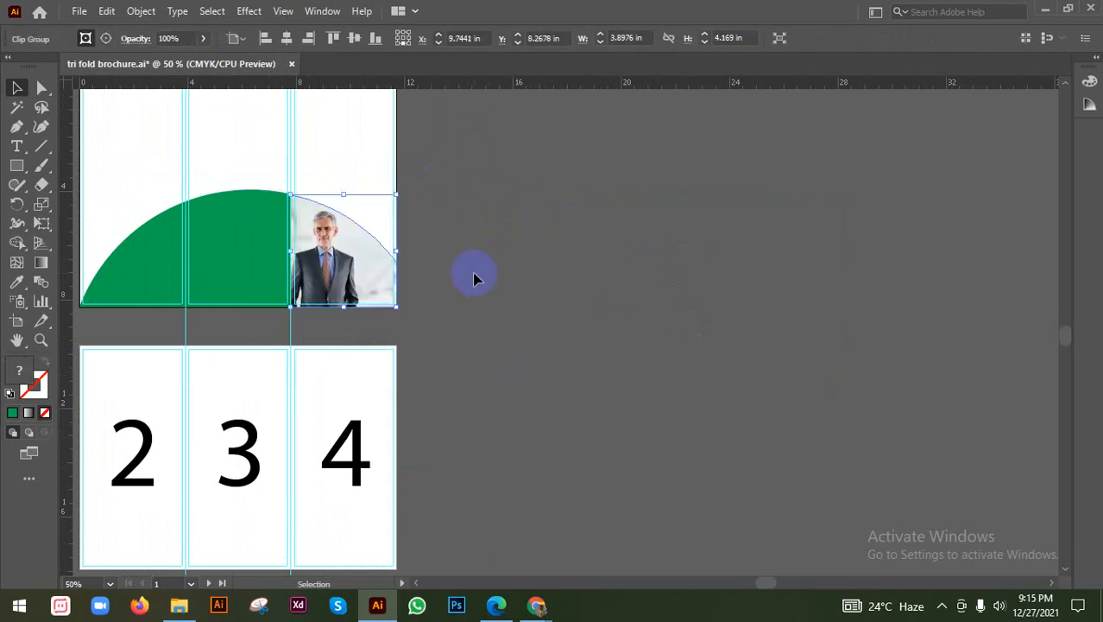
{"action": "left_click", "coordinate": [434, 313]}
{"action": "scroll", "coordinate": [432, 309], "scroll_direction": "up", "scroll_amount": 1}
{"action": "left_click_drag", "start_coordinate": [465, 228], "coordinate": [556, 322]}
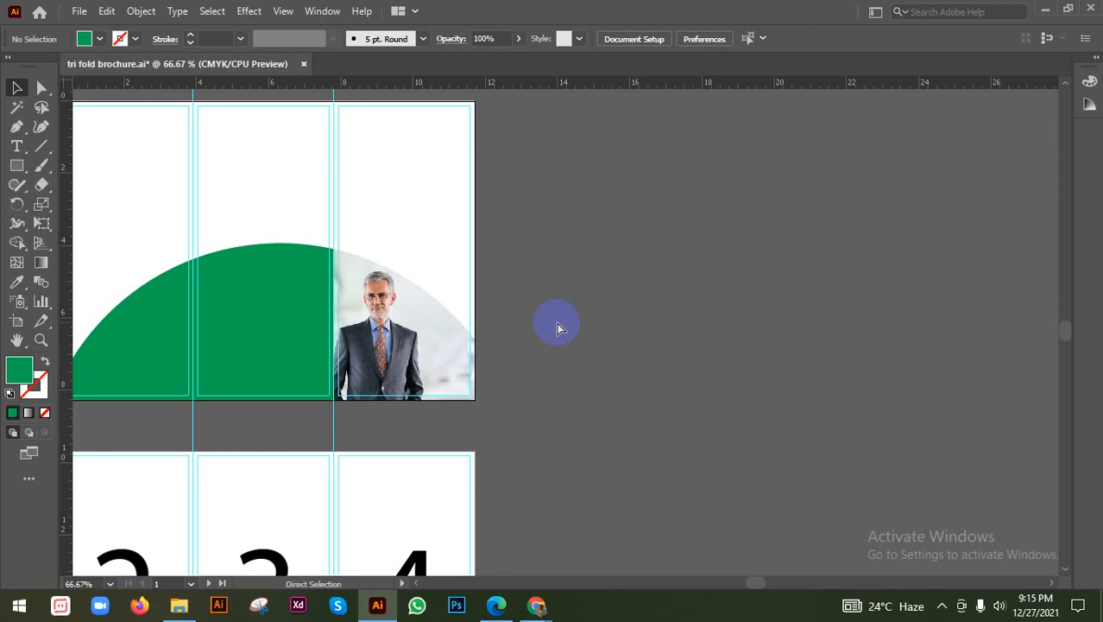
Raise the upper-left anchor point of the green arc piece behind the photo to about X 7.8 in, Y 3.6 in
{"action": "left_click", "coordinate": [362, 267]}
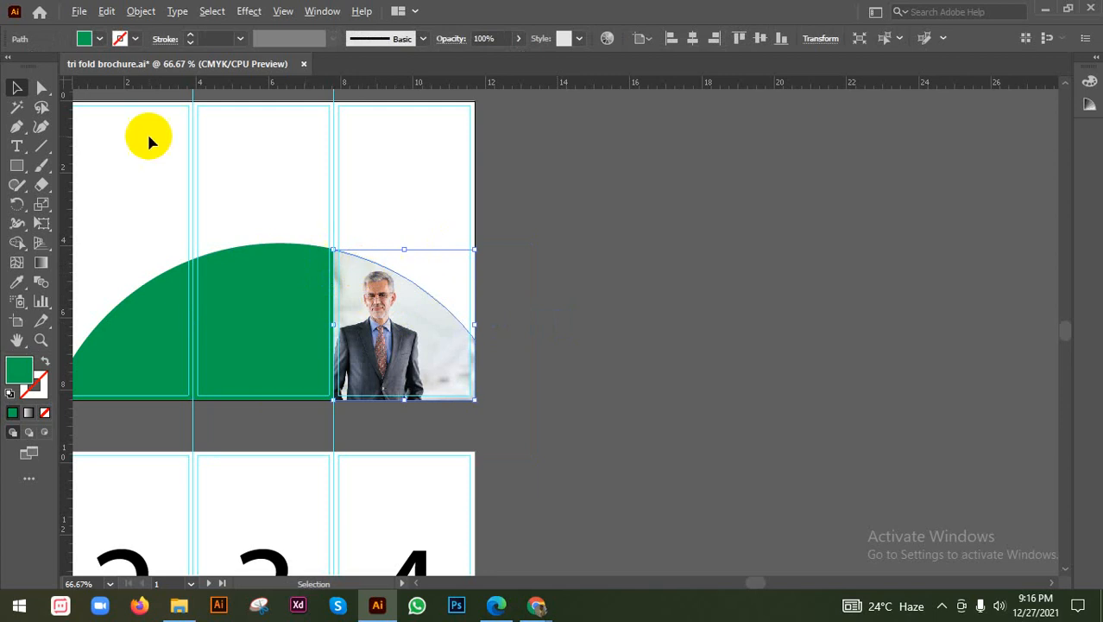
{"action": "left_click", "coordinate": [41, 87]}
{"action": "scroll", "coordinate": [308, 230], "scroll_direction": "up", "scroll_amount": 2}
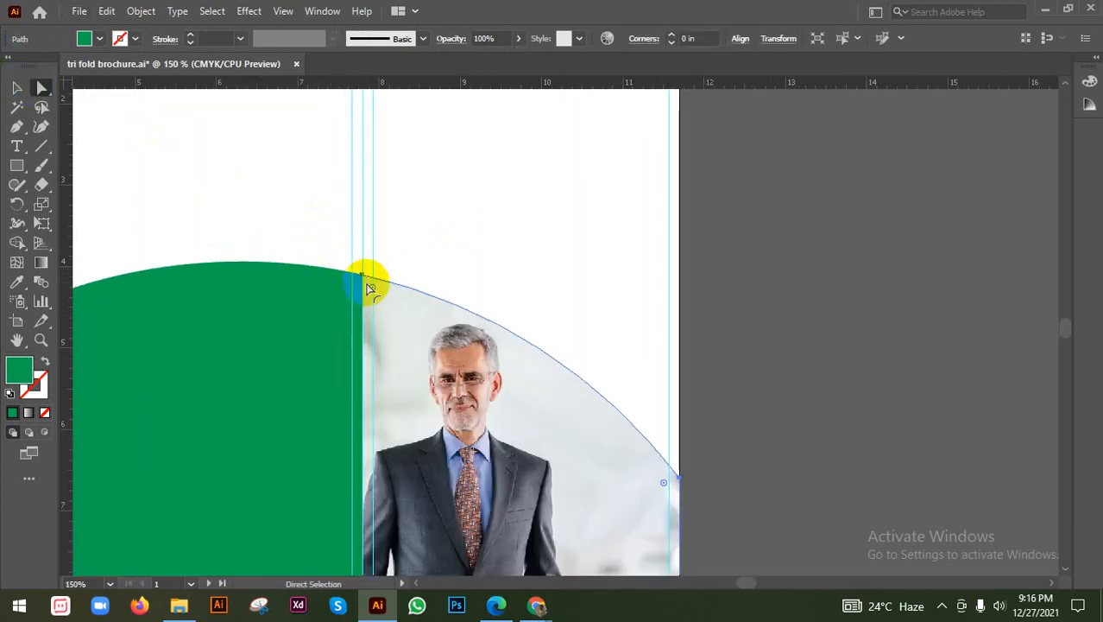
{"action": "left_click", "coordinate": [363, 276]}
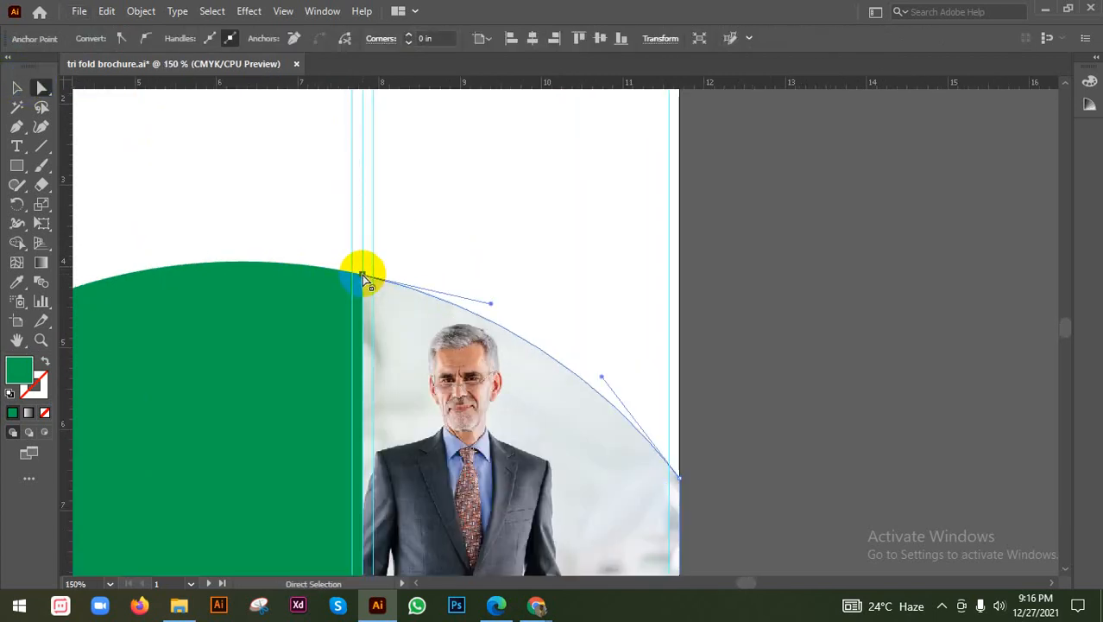
{"action": "left_click_drag", "start_coordinate": [363, 276], "coordinate": [366, 237]}
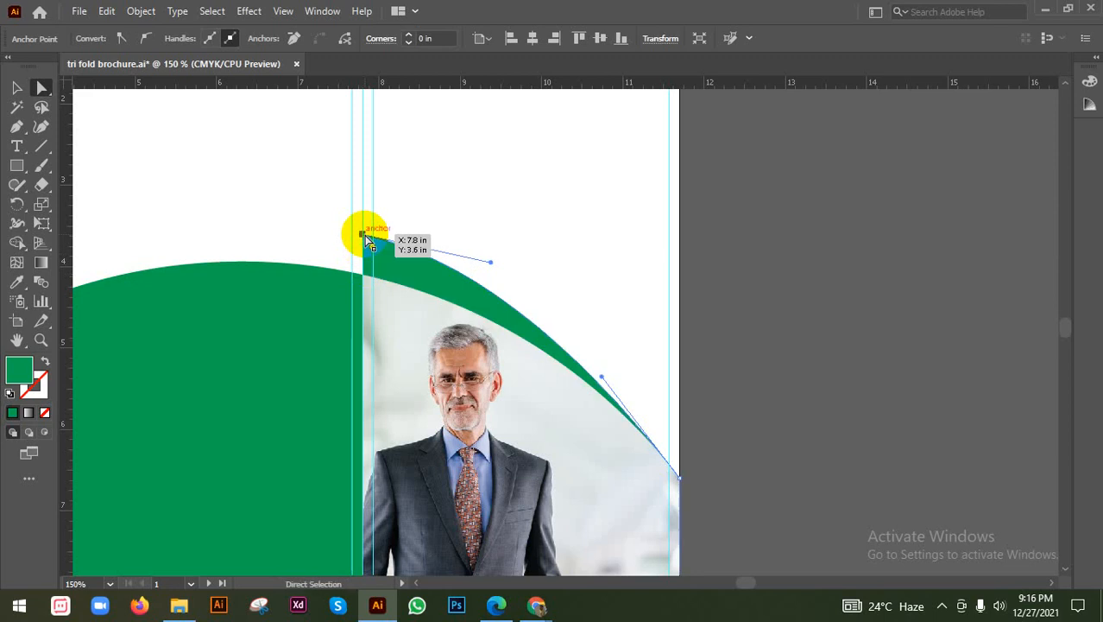
{"action": "left_click", "coordinate": [719, 254]}
{"action": "key", "text": "v"}
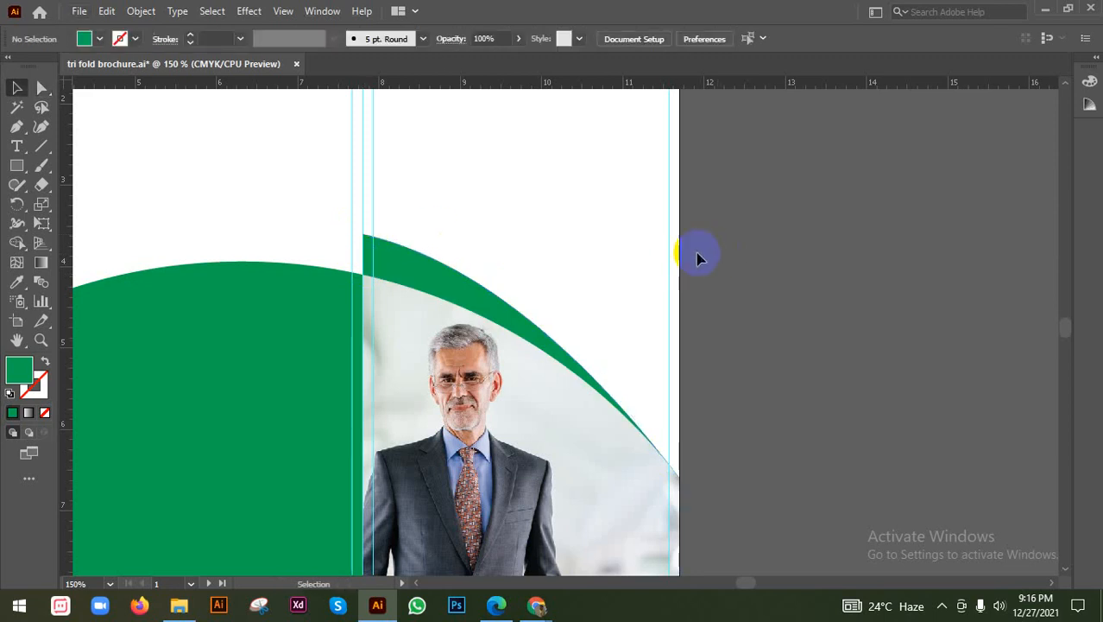
{"action": "key", "text": "ctrl+minus"}
{"action": "left_click", "coordinate": [511, 267]}
{"action": "scroll", "coordinate": [519, 270], "scroll_direction": "up", "scroll_amount": 1}
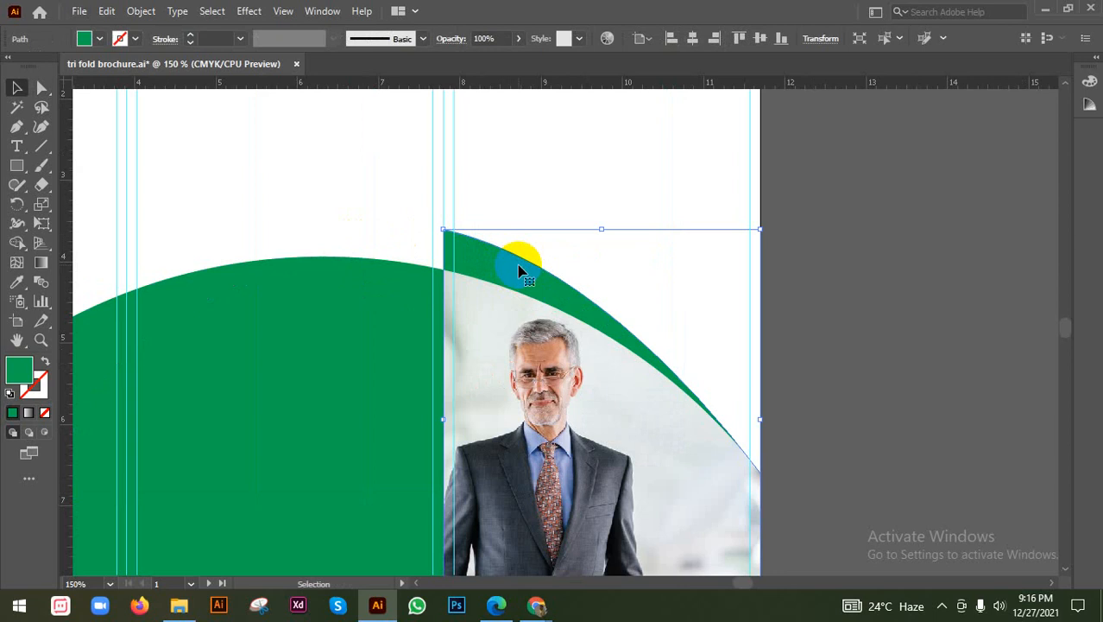
{"action": "scroll", "coordinate": [518, 270], "scroll_direction": "down", "scroll_amount": 2}
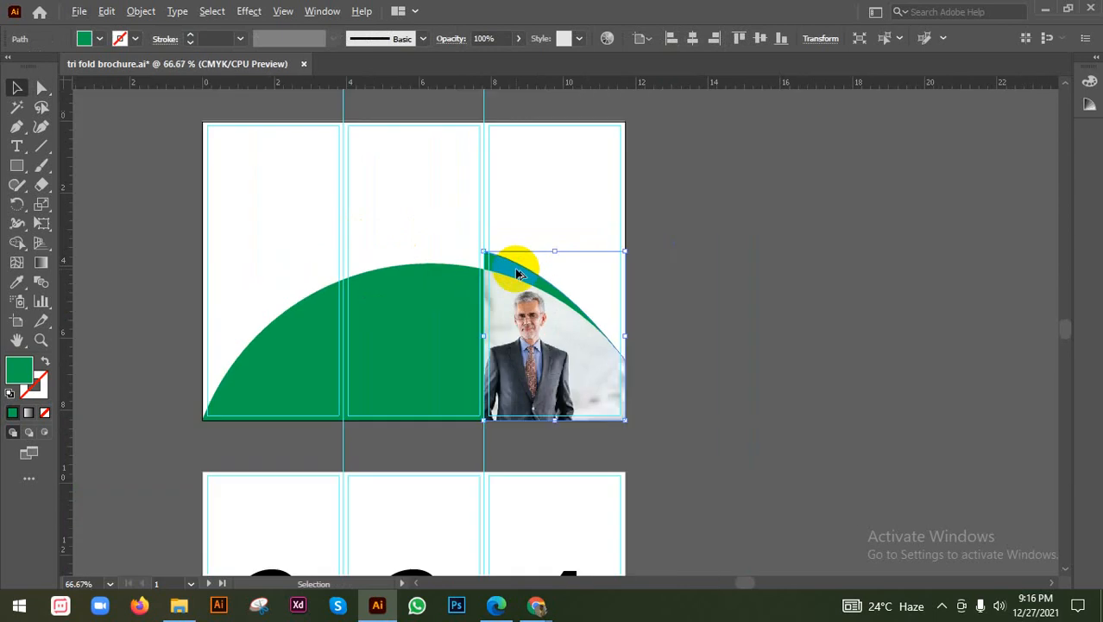
{"action": "left_click", "coordinate": [715, 267]}
{"action": "scroll", "coordinate": [488, 264], "scroll_direction": "up", "scroll_amount": 1}
{"action": "left_click", "coordinate": [500, 258]}
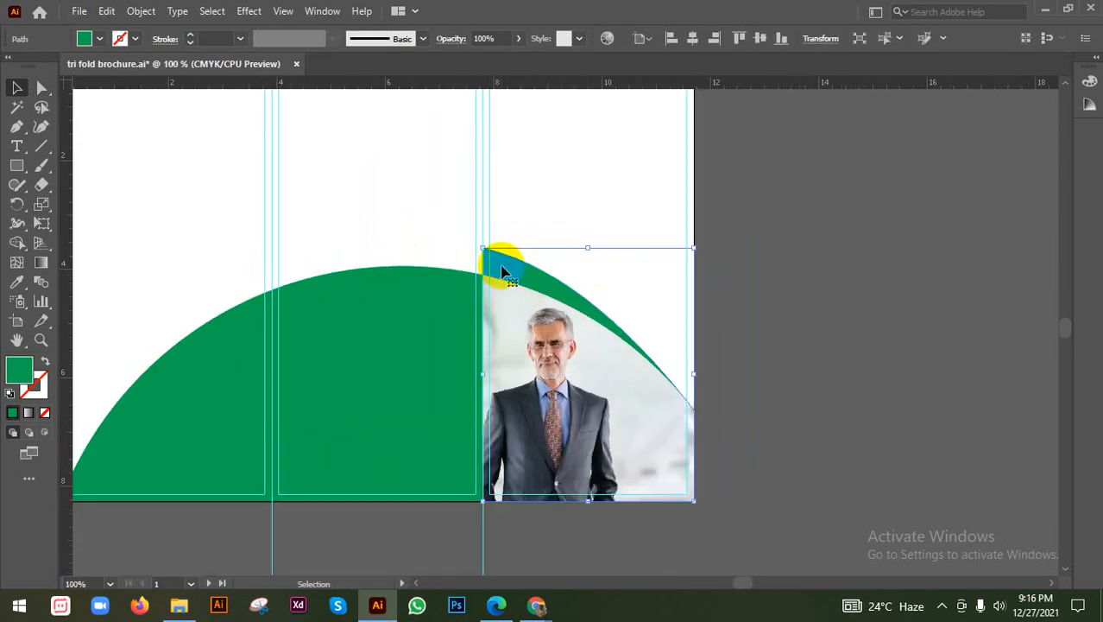
{"action": "left_click", "coordinate": [739, 267]}
{"action": "left_click", "coordinate": [530, 283]}
{"action": "scroll", "coordinate": [545, 271], "scroll_direction": "up", "scroll_amount": 2}
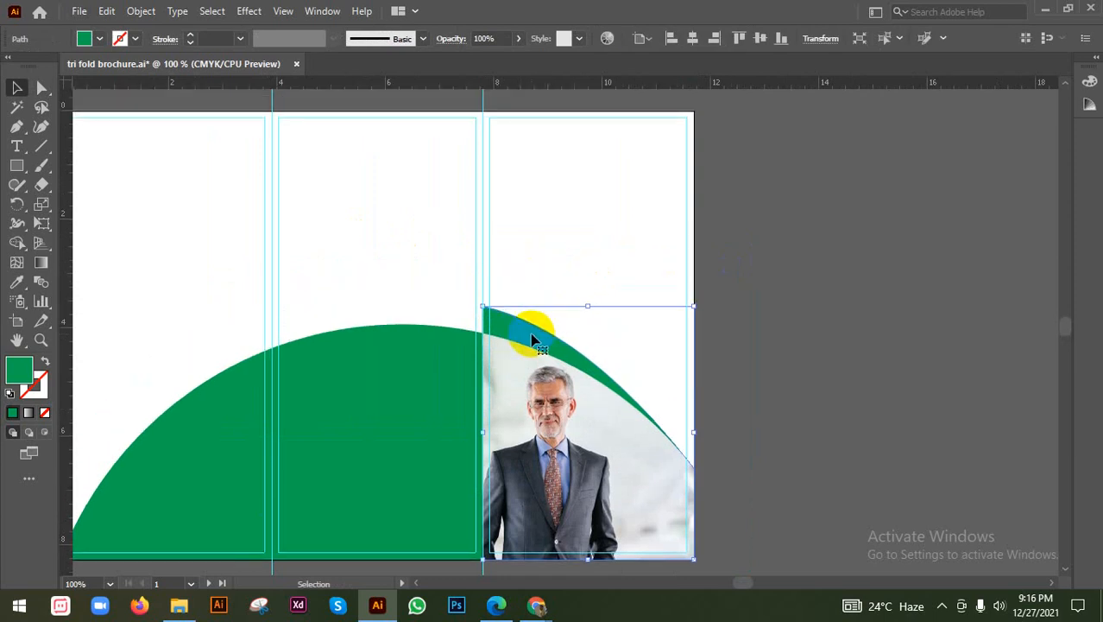
{"action": "key", "text": "a"}
{"action": "key", "text": "v"}
{"action": "scroll", "coordinate": [531, 329], "scroll_direction": "down", "scroll_amount": 2}
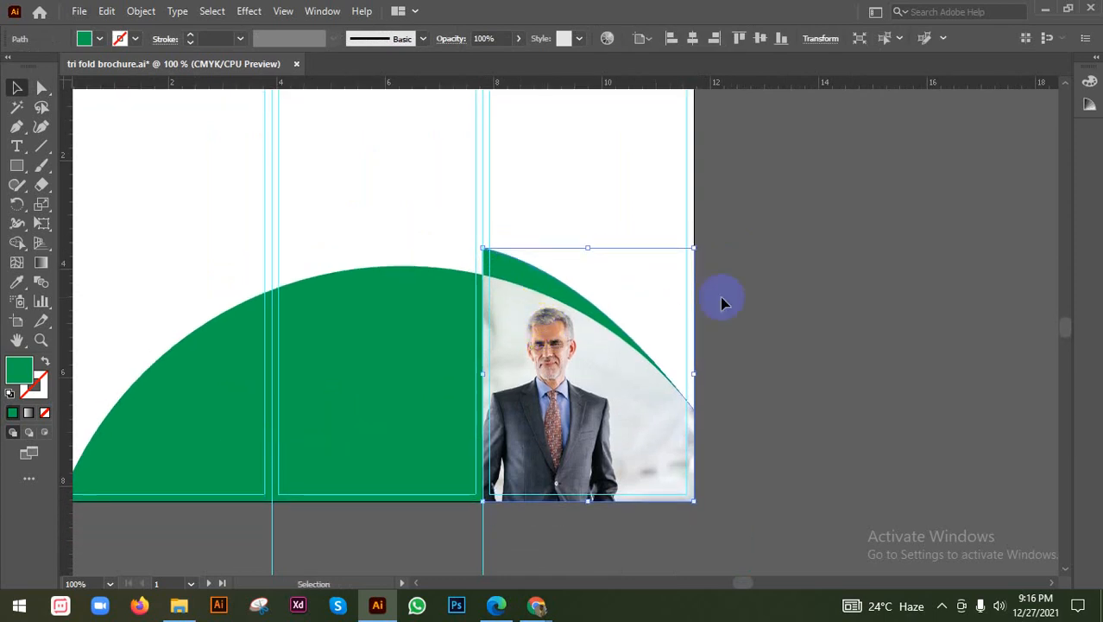
{"action": "left_click", "coordinate": [720, 298]}
{"action": "scroll", "coordinate": [720, 302], "scroll_direction": "down", "scroll_amount": 1}
{"action": "scroll", "coordinate": [767, 306], "scroll_direction": "up", "scroll_amount": 1}
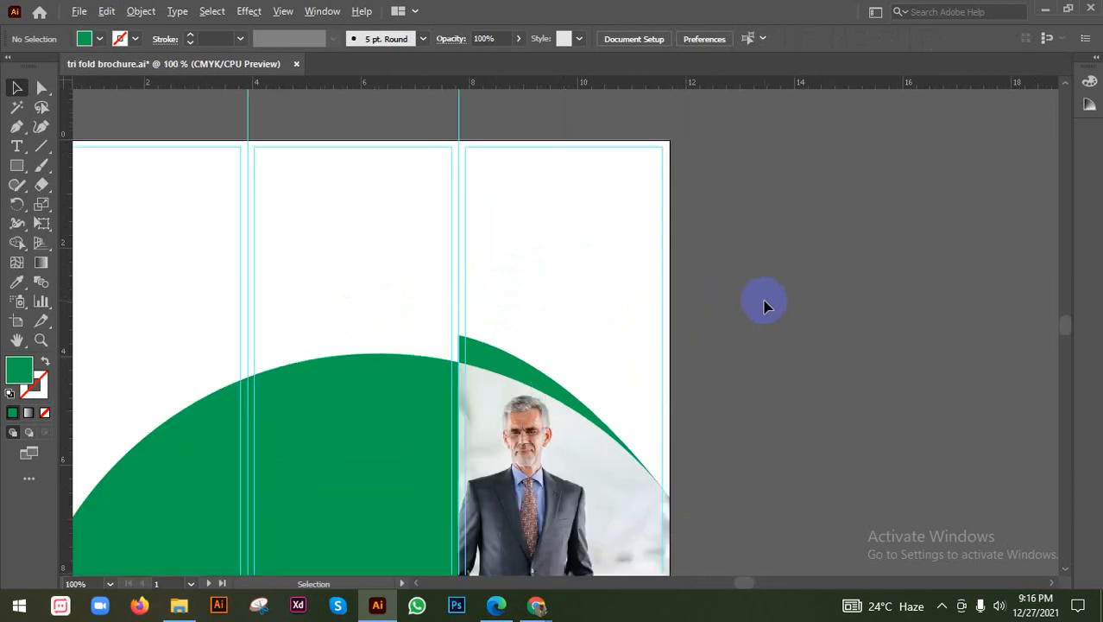
Duplicate the right panel's green arc piece to the page's top edge and reflect the copy across the horizontal axis
{"action": "left_click_drag", "start_coordinate": [505, 361], "coordinate": [511, 166]}
{"action": "right_click", "coordinate": [511, 165]}
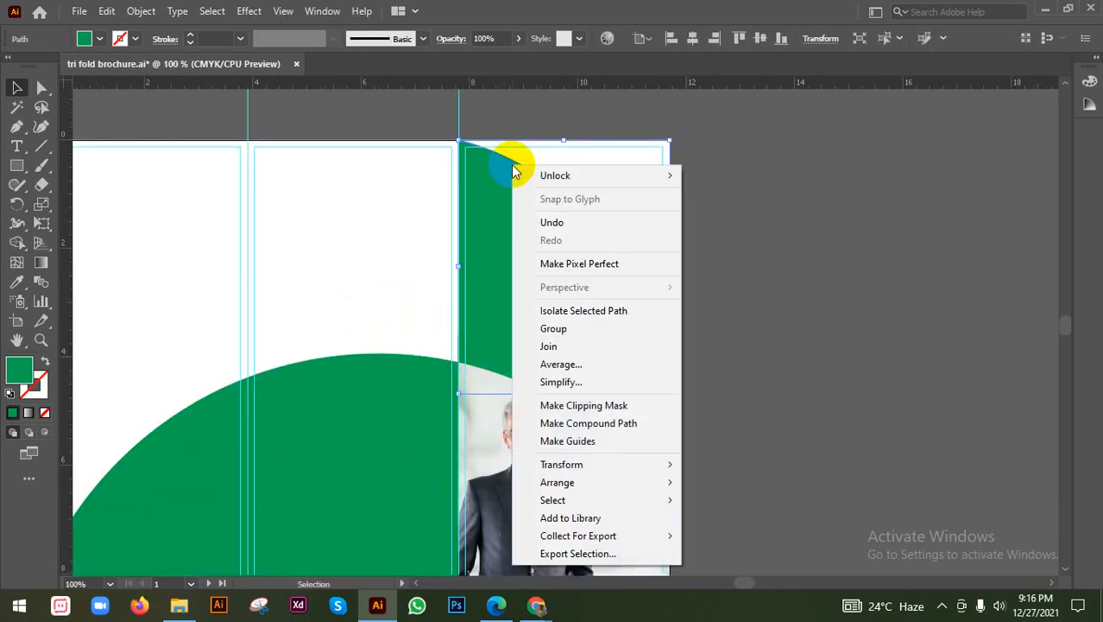
{"action": "mouse_move", "coordinate": [565, 465]}
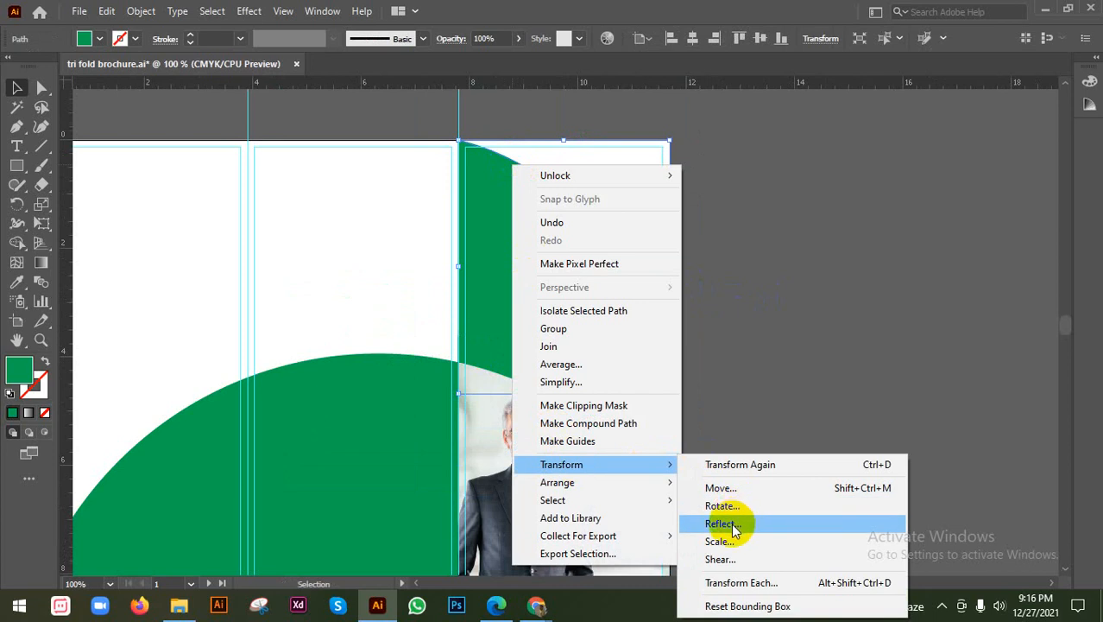
{"action": "left_click", "coordinate": [732, 522]}
{"action": "left_click_drag", "start_coordinate": [598, 108], "coordinate": [820, 163]}
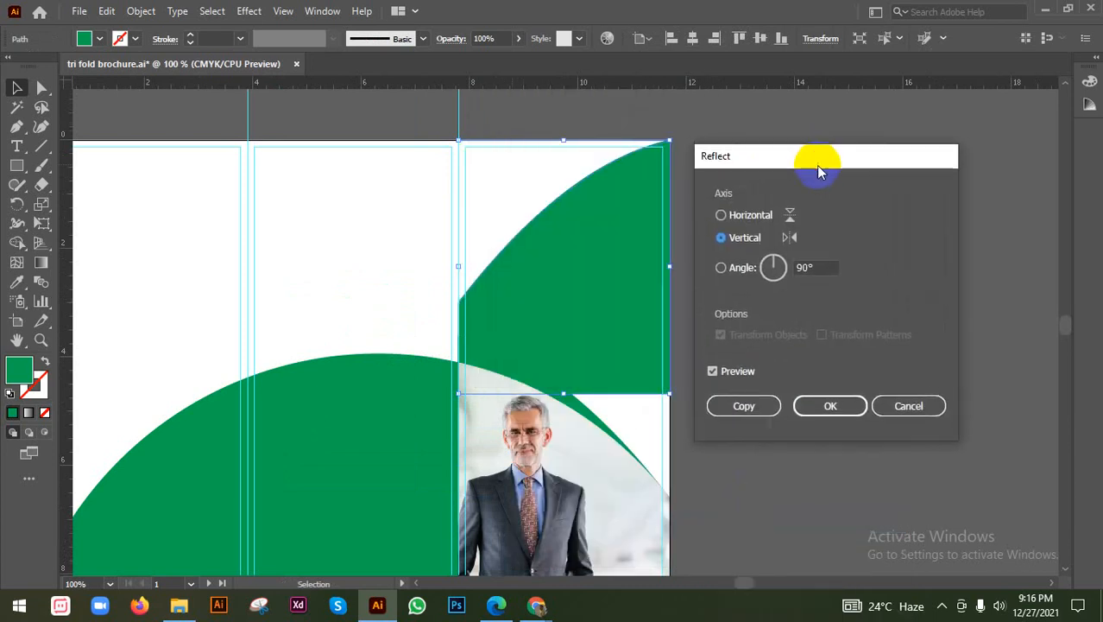
{"action": "left_click", "coordinate": [749, 216]}
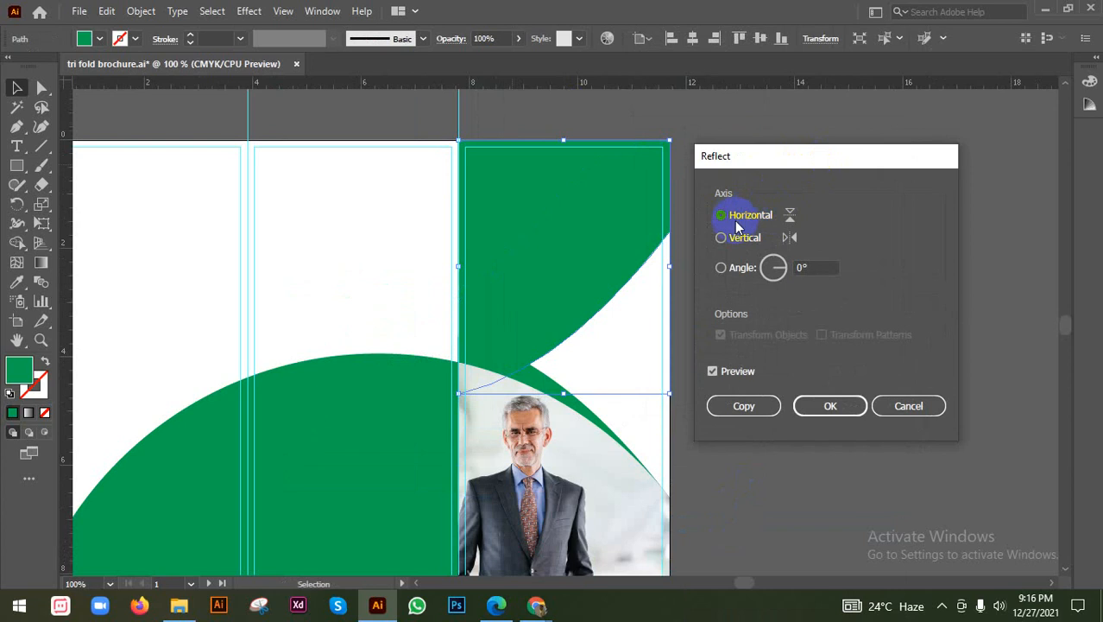
{"action": "left_click", "coordinate": [836, 406]}
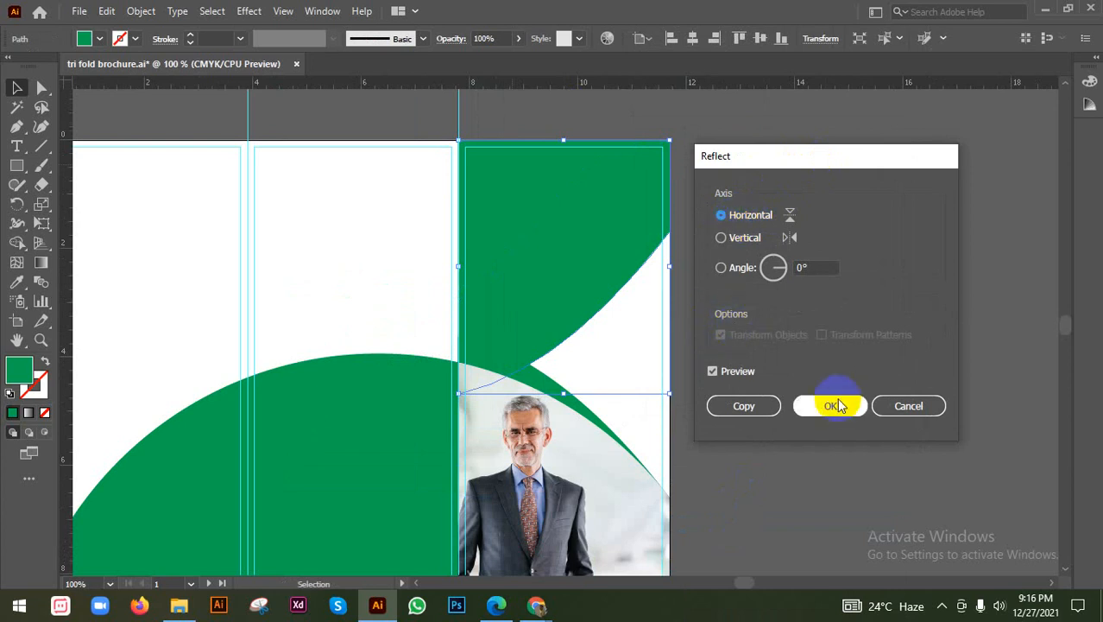
{"action": "left_click", "coordinate": [820, 401]}
{"action": "scroll", "coordinate": [754, 374], "scroll_direction": "up", "scroll_amount": 2}
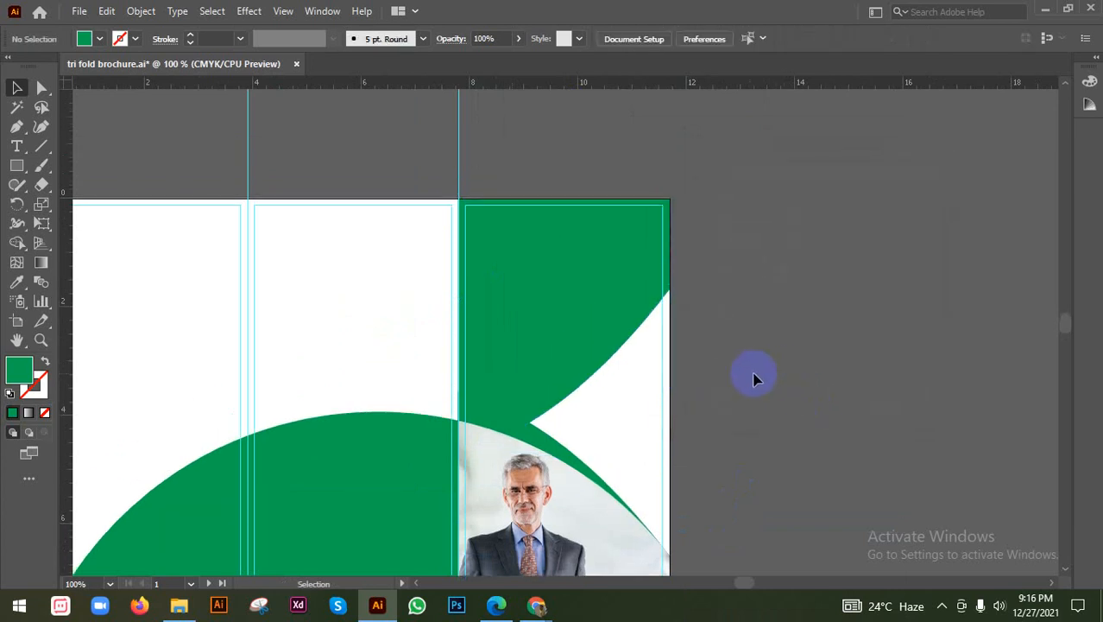
Move the reflected green piece up so that only its lower curved part overlaps the top of the right panel
{"action": "left_click_drag", "start_coordinate": [591, 358], "coordinate": [581, 205]}
{"action": "scroll", "coordinate": [581, 190], "scroll_direction": "up", "scroll_amount": 1}
{"action": "left_click", "coordinate": [798, 281]}
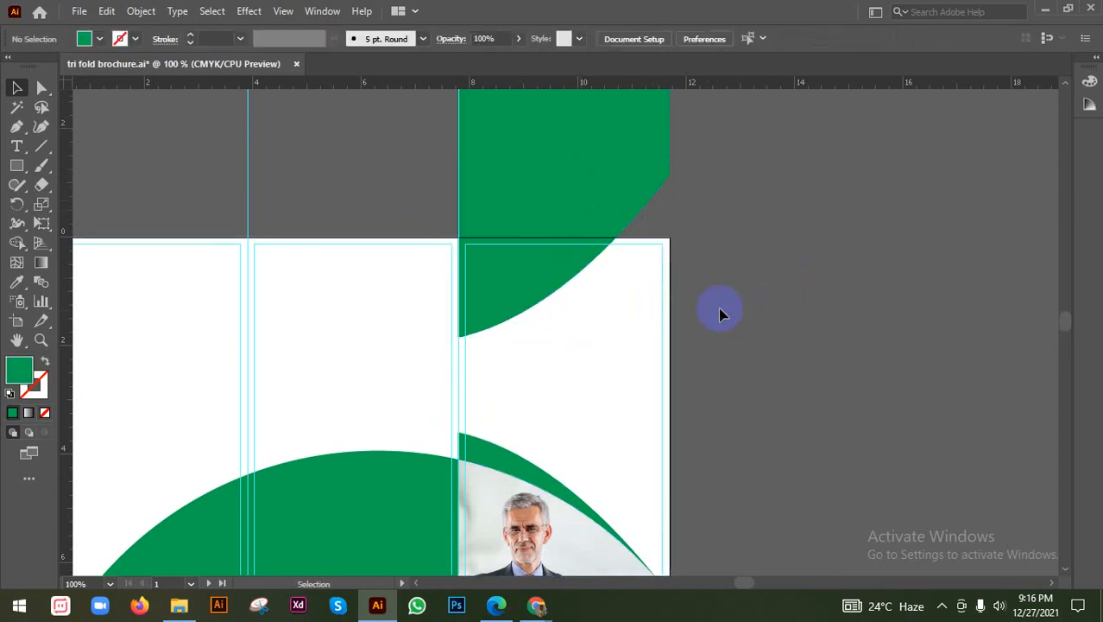
Cut away the part of the reflected green piece above the page using Shape Builder with the white background rectangle
{"action": "left_click", "coordinate": [613, 310]}
{"action": "left_click", "coordinate": [565, 166], "text": "shift"}
{"action": "left_click", "coordinate": [17, 243]}
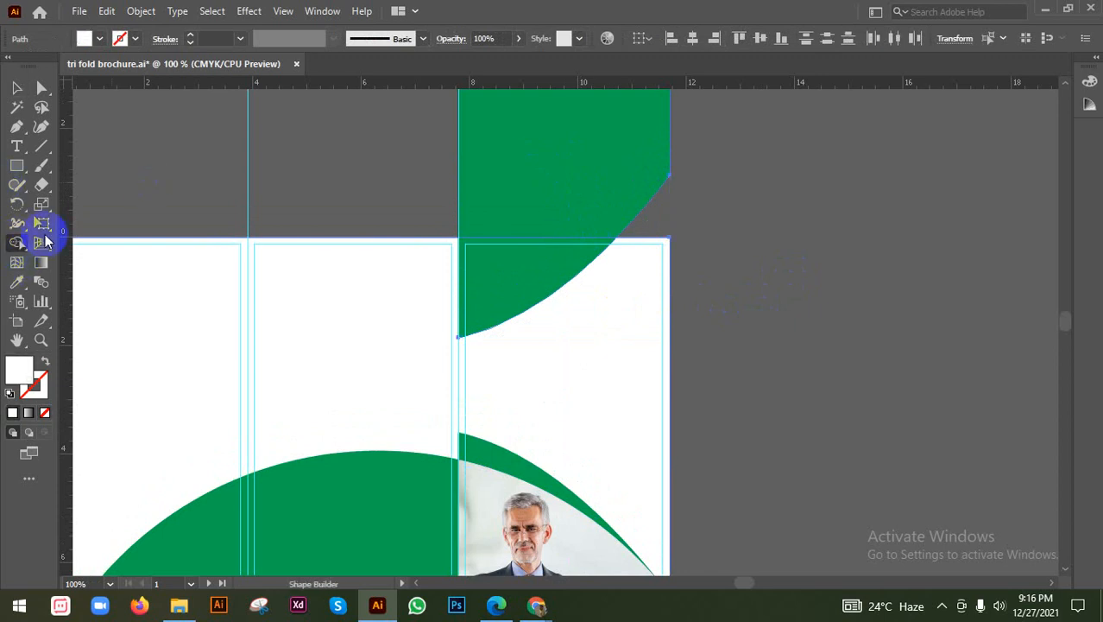
{"action": "left_click", "coordinate": [558, 189], "text": "alt"}
{"action": "left_click", "coordinate": [801, 265]}
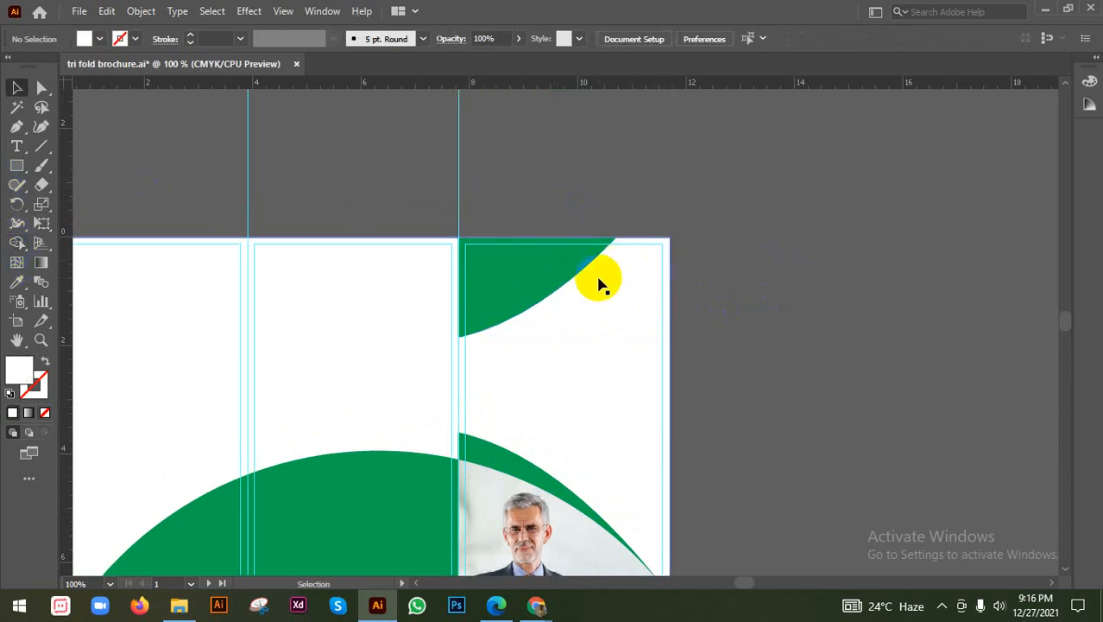
Lock the white background rectangle of the first page
{"action": "left_click", "coordinate": [552, 261]}
{"action": "left_click", "coordinate": [628, 306]}
{"action": "key", "text": "ctrl+2"}
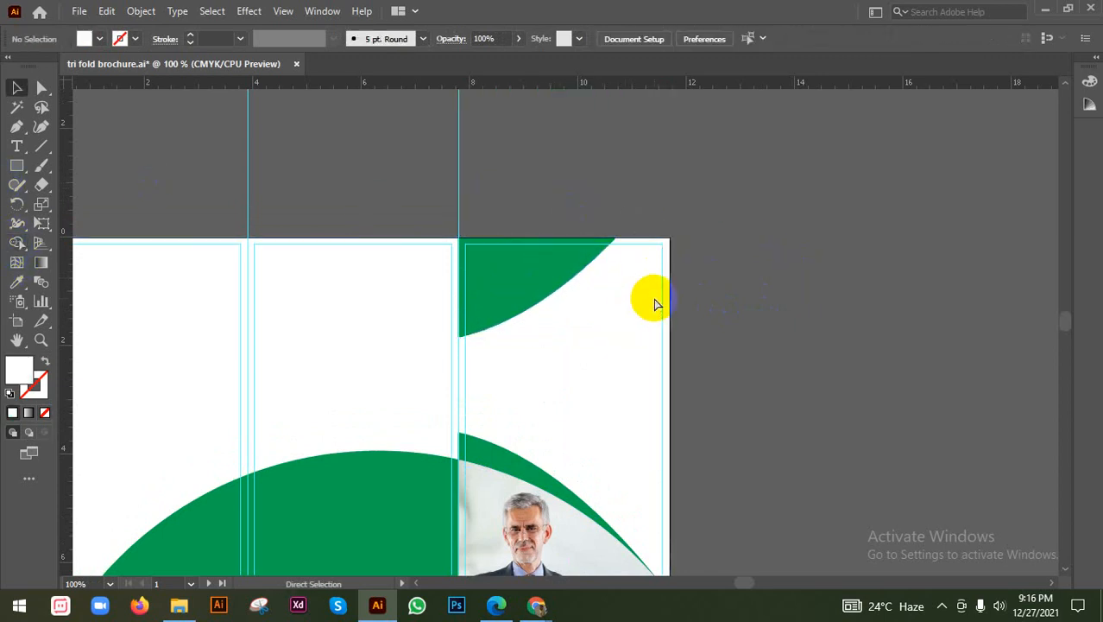
{"action": "left_click", "coordinate": [531, 295]}
{"action": "scroll", "coordinate": [532, 294], "scroll_direction": "down", "scroll_amount": 3}
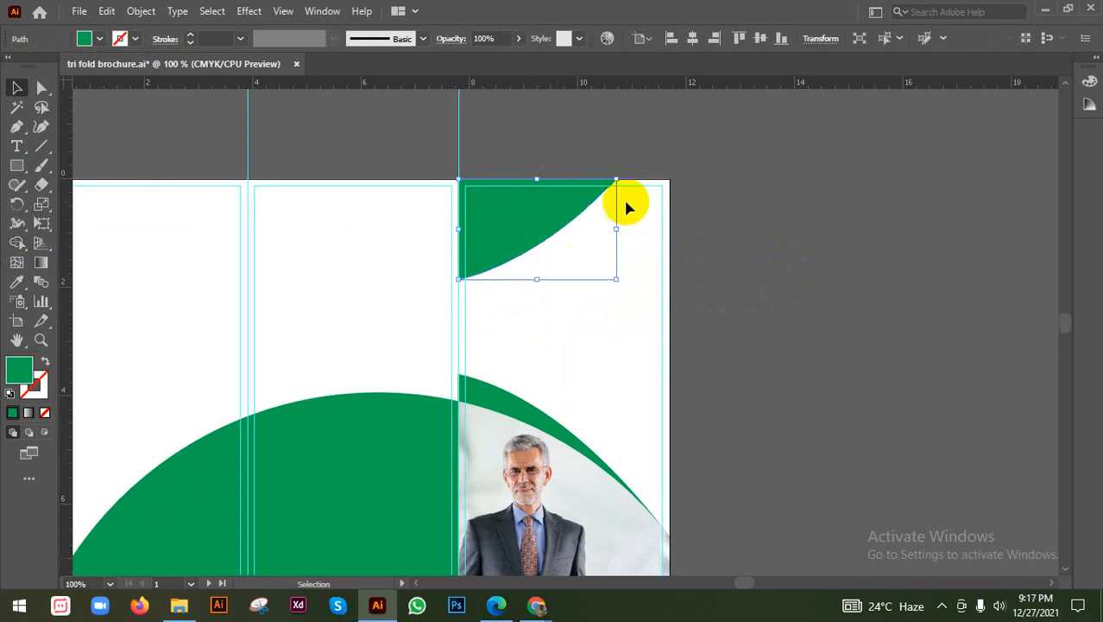
{"action": "left_click", "coordinate": [942, 606]}
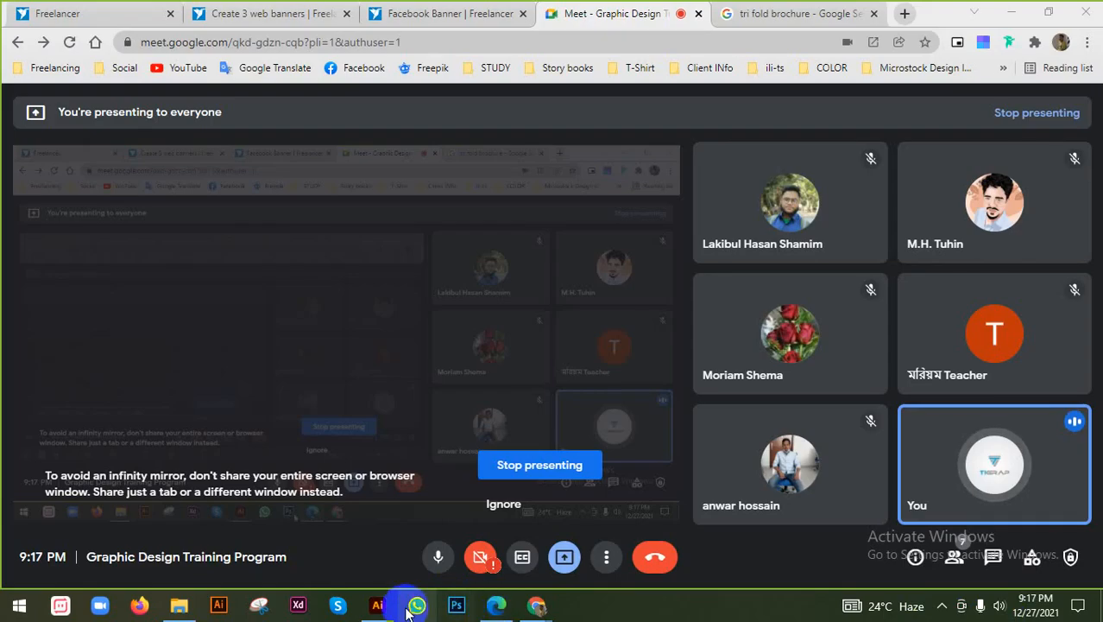
{"action": "left_click", "coordinate": [377, 605]}
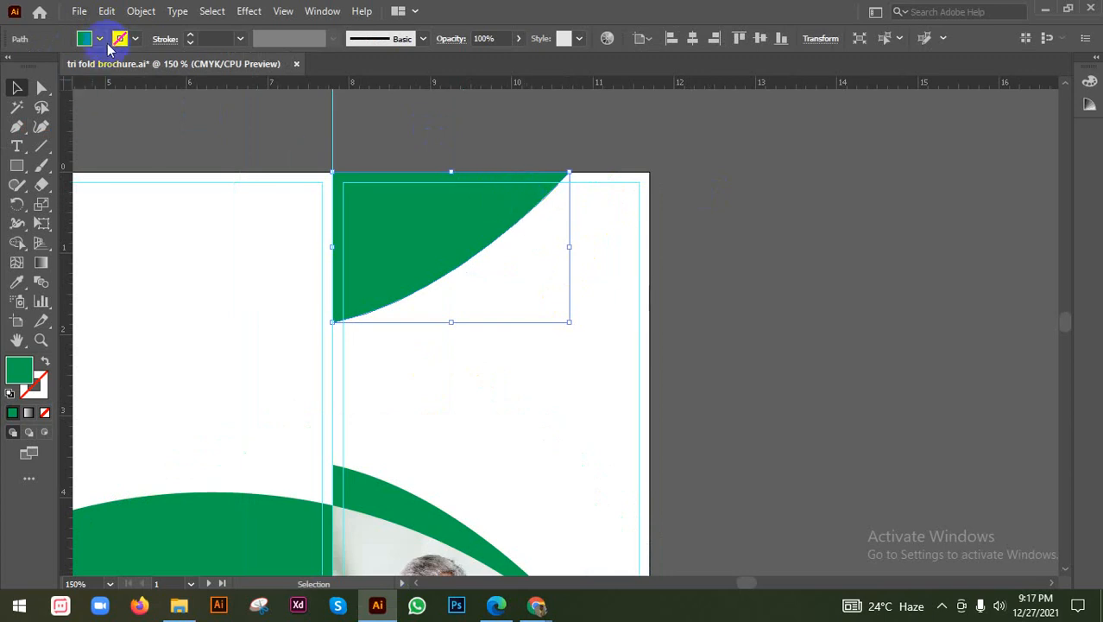
{"action": "left_click", "coordinate": [100, 40]}
{"action": "left_click", "coordinate": [652, 148]}
Save the tri fold brochure document
{"action": "left_click", "coordinate": [467, 194]}
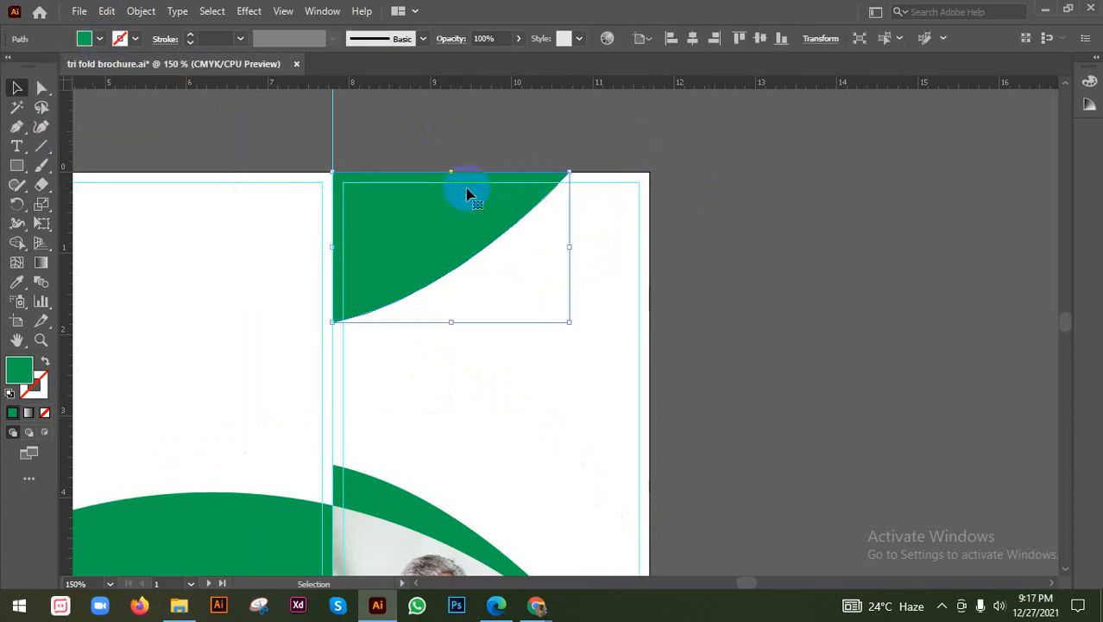
{"action": "scroll", "coordinate": [467, 195], "scroll_direction": "down", "scroll_amount": 1}
{"action": "key", "text": "ctrl+s"}
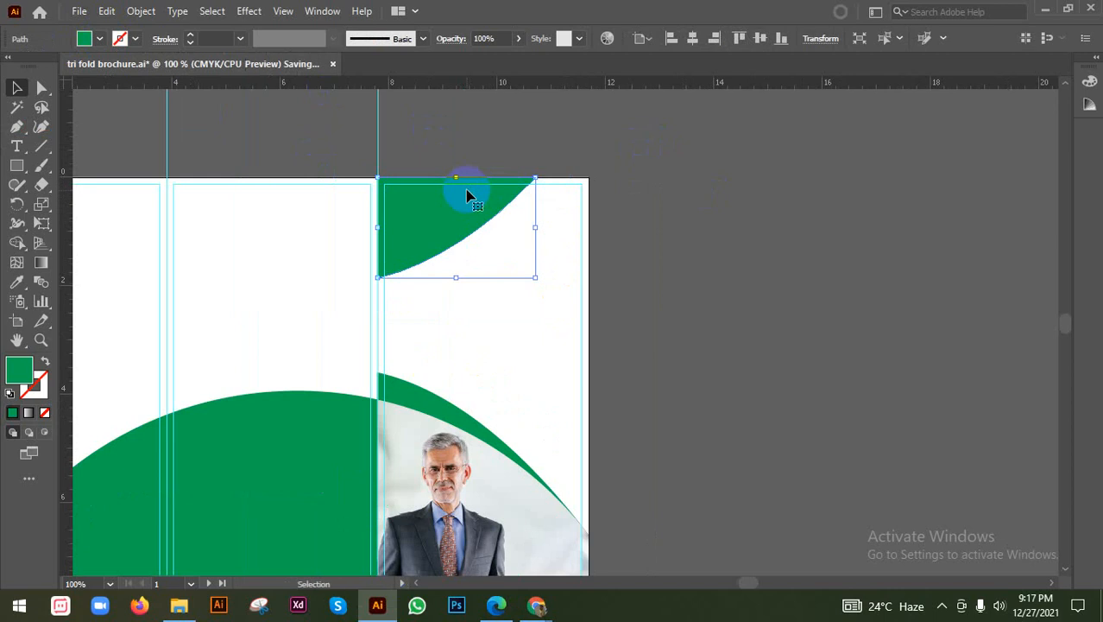
Stretch the upper-right anchor of the top green corner piece along the page's top edge to about X 11.36 in
{"action": "scroll", "coordinate": [469, 203], "scroll_direction": "up", "scroll_amount": 1}
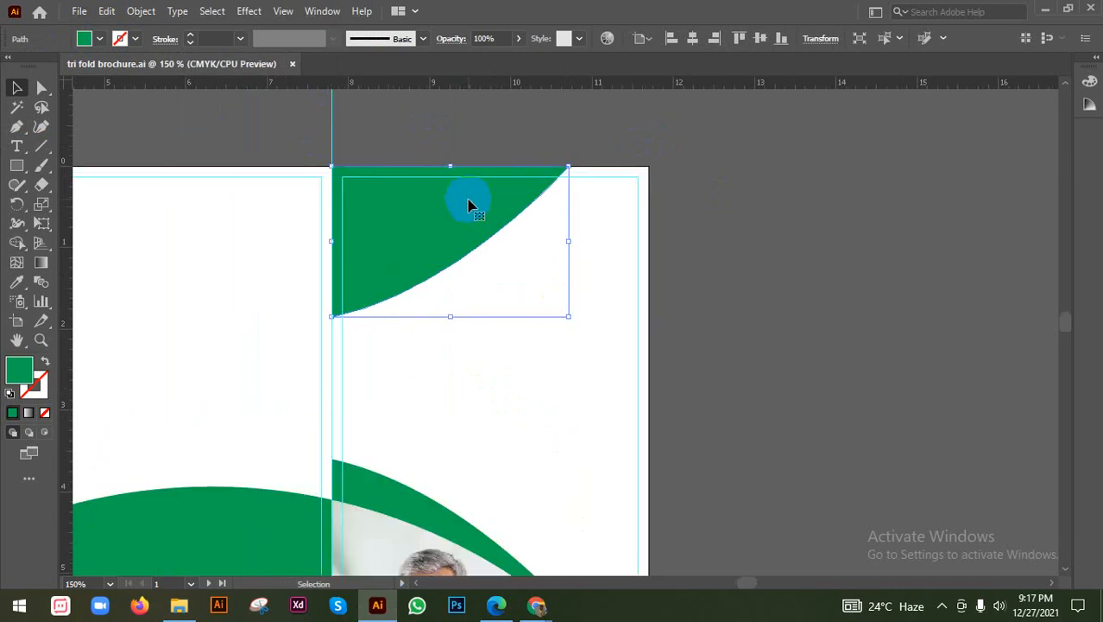
{"action": "key", "text": "a"}
{"action": "left_click", "coordinate": [340, 172]}
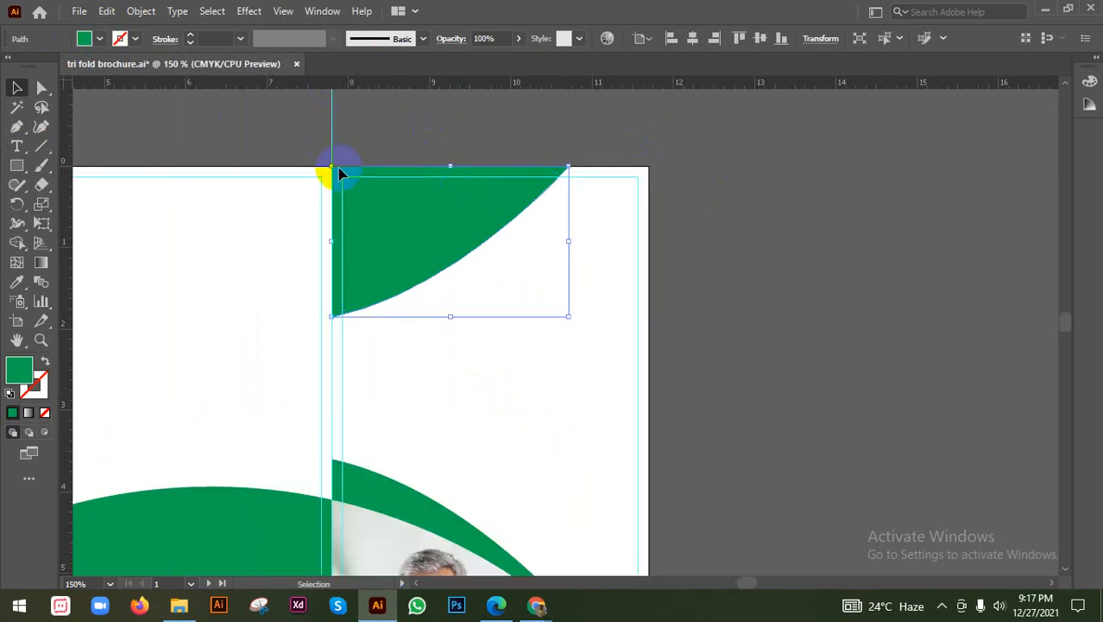
{"action": "left_click", "coordinate": [41, 87]}
{"action": "left_click", "coordinate": [566, 173]}
{"action": "left_click", "coordinate": [568, 175]}
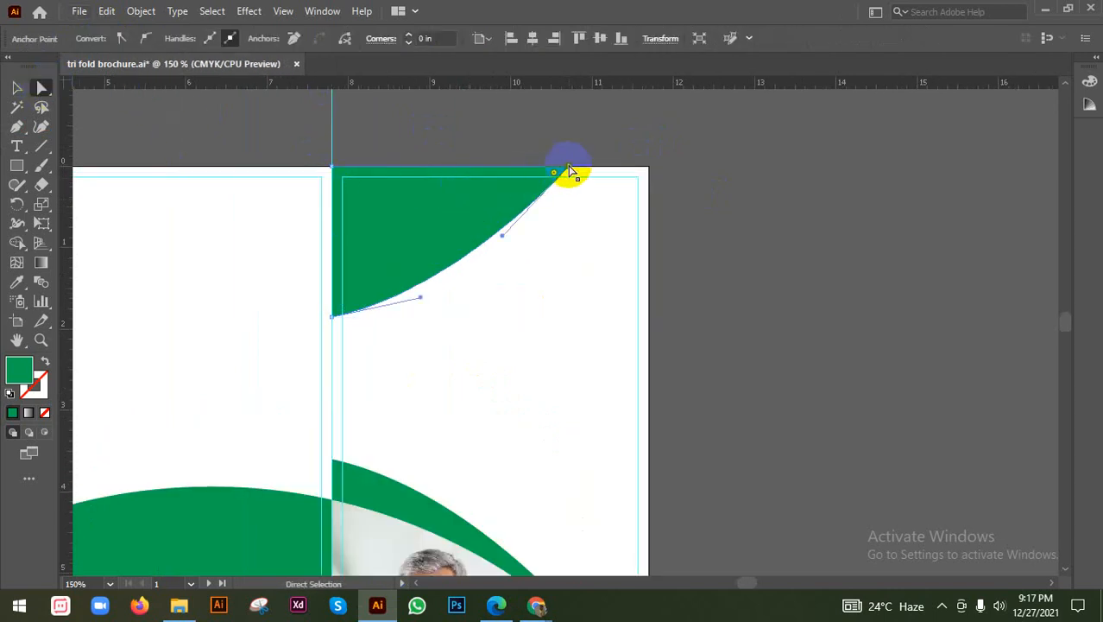
{"action": "left_click_drag", "start_coordinate": [571, 176], "coordinate": [621, 167]}
{"action": "key", "text": "v"}
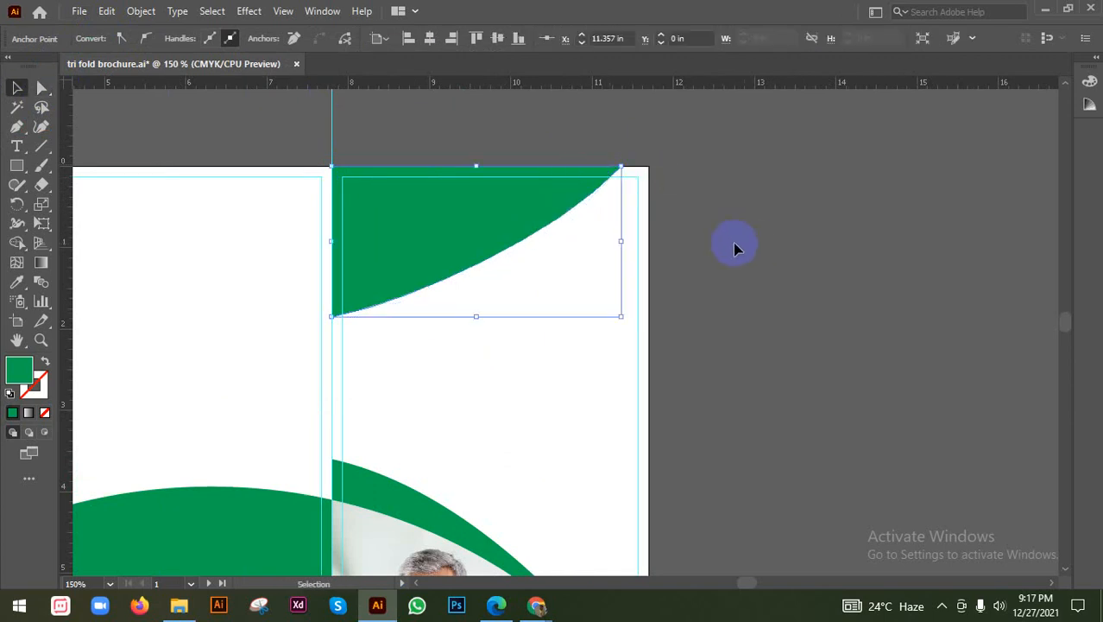
Fill the narrower corner piece lying over the wider green one at the first page's upper corner with orange-red
{"action": "left_click", "coordinate": [135, 186]}
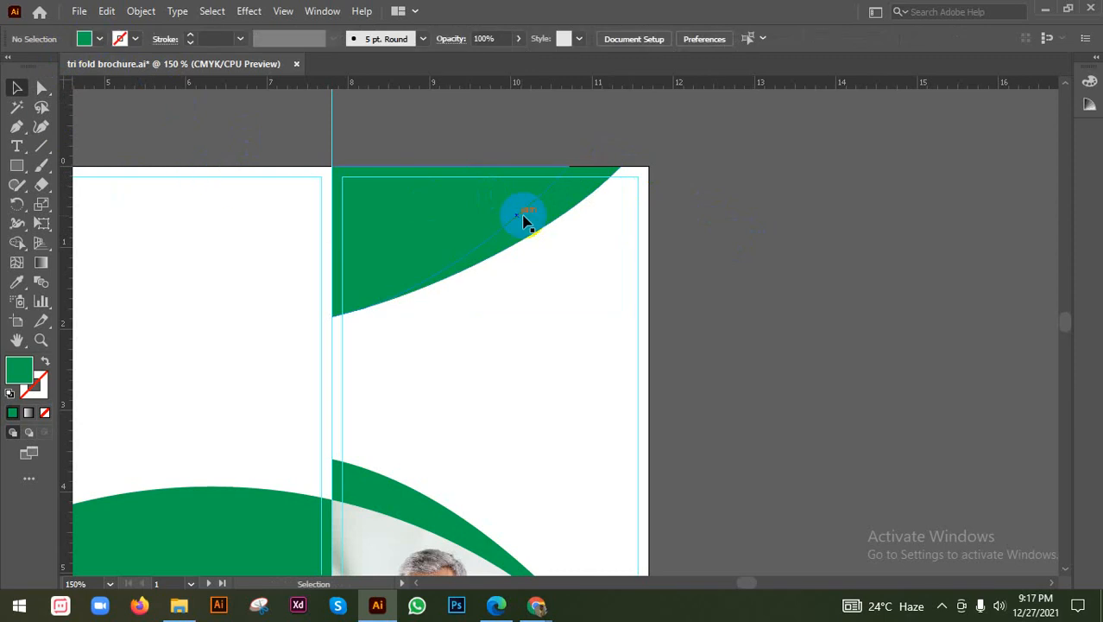
{"action": "left_click", "coordinate": [576, 201]}
{"action": "left_click", "coordinate": [90, 38]}
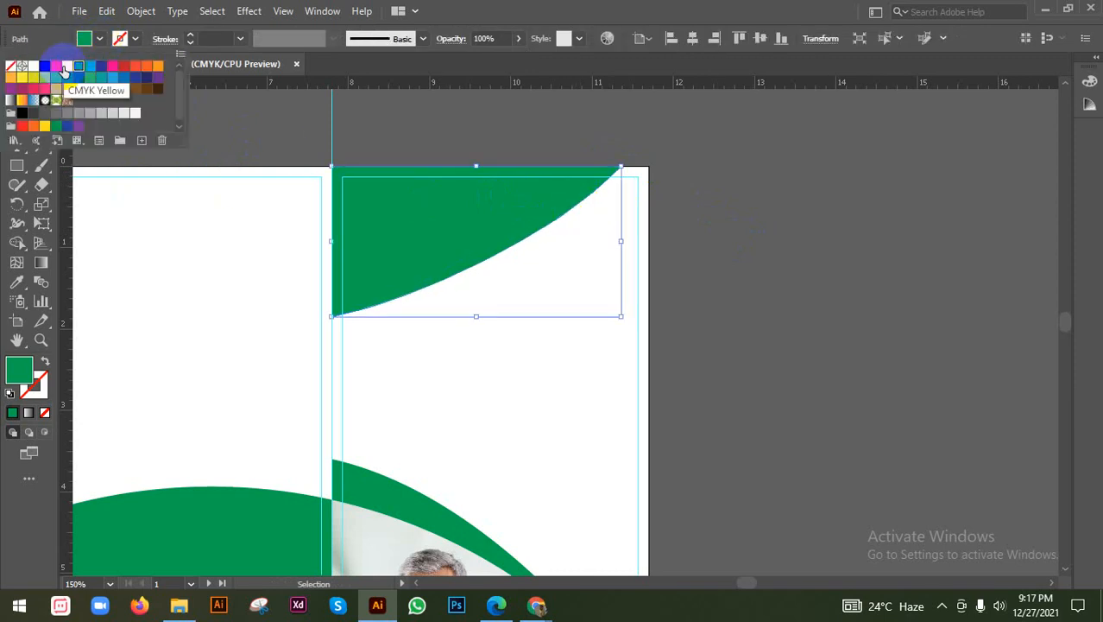
{"action": "left_click", "coordinate": [718, 256]}
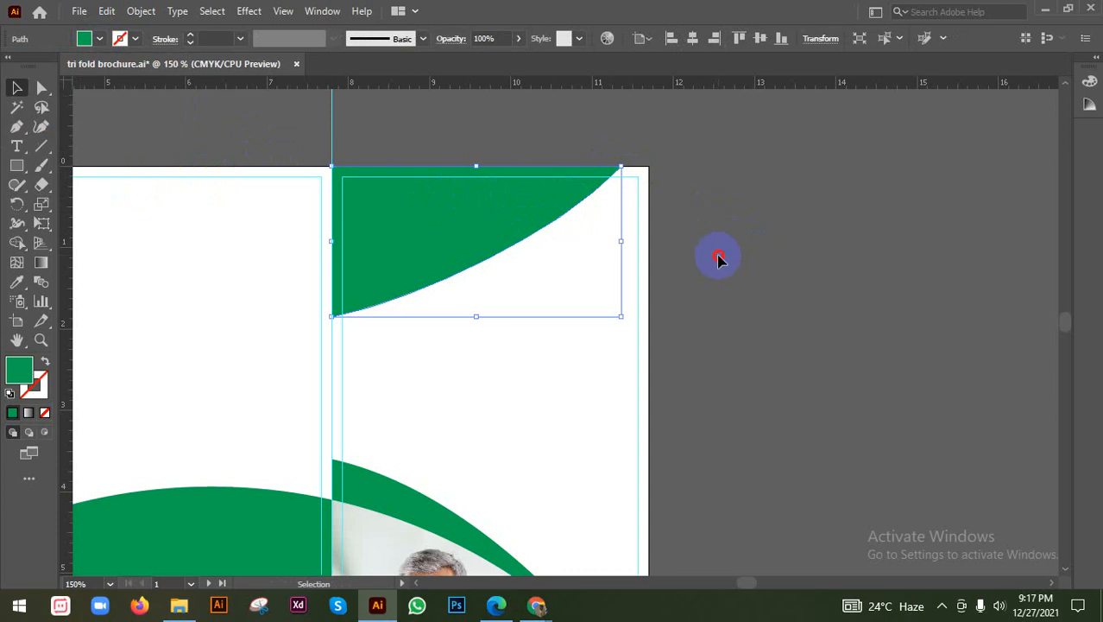
{"action": "left_click", "coordinate": [466, 213]}
{"action": "left_click", "coordinate": [86, 38]}
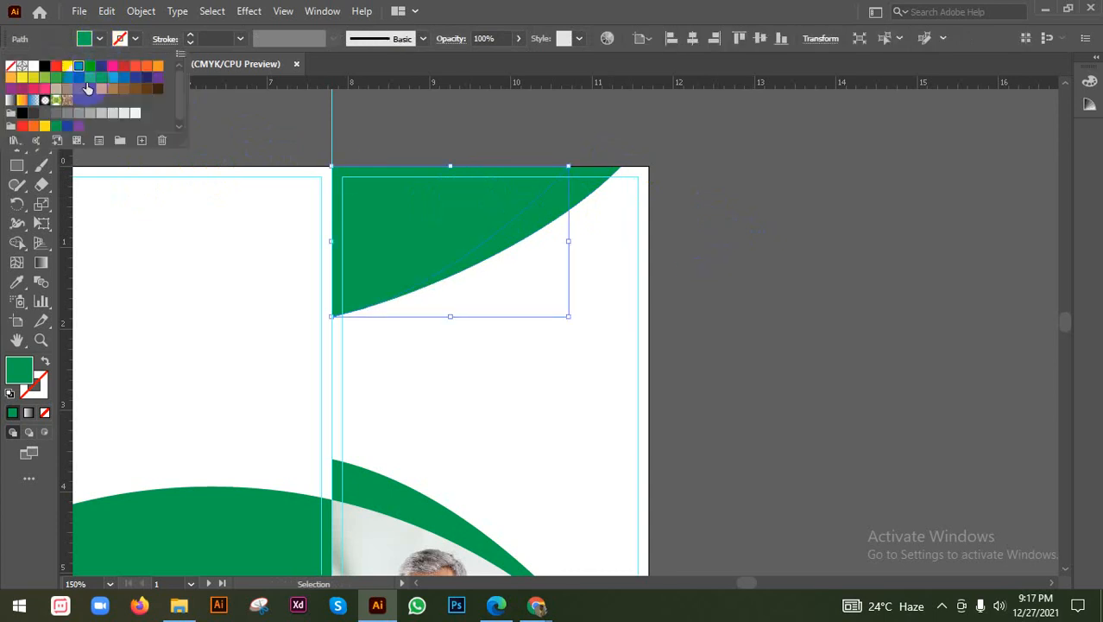
{"action": "left_click", "coordinate": [136, 67]}
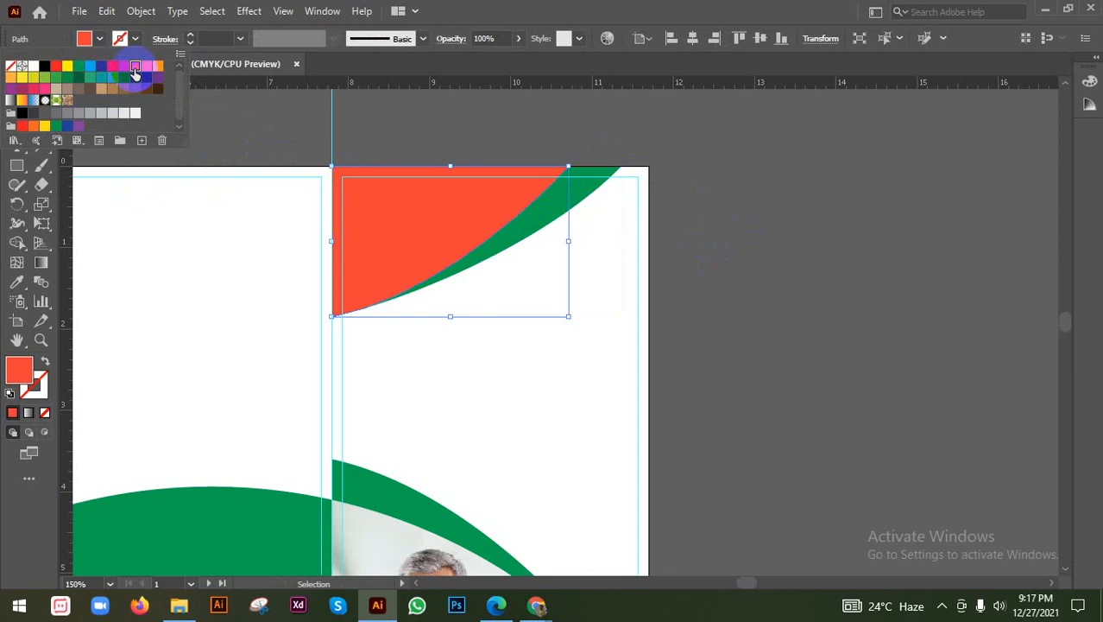
{"action": "left_click", "coordinate": [688, 238]}
{"action": "left_click", "coordinate": [694, 241]}
Add a line of point text beside the first page and scale it up to about 39 pt
{"action": "scroll", "coordinate": [691, 242], "scroll_direction": "down", "scroll_amount": 1}
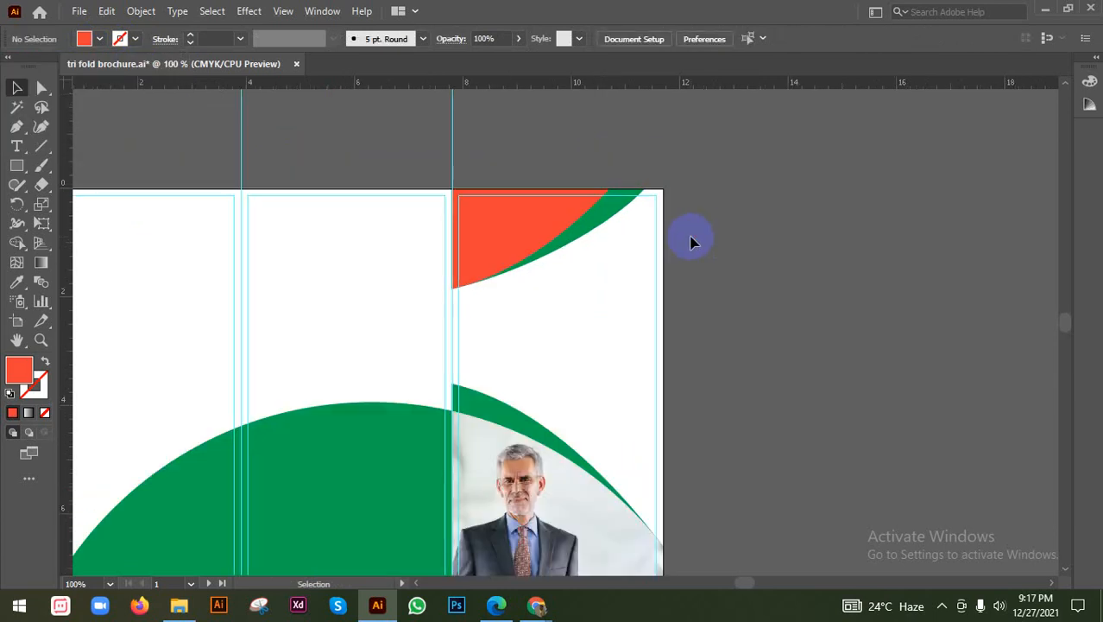
{"action": "scroll", "coordinate": [717, 259], "scroll_direction": "down", "scroll_amount": 2}
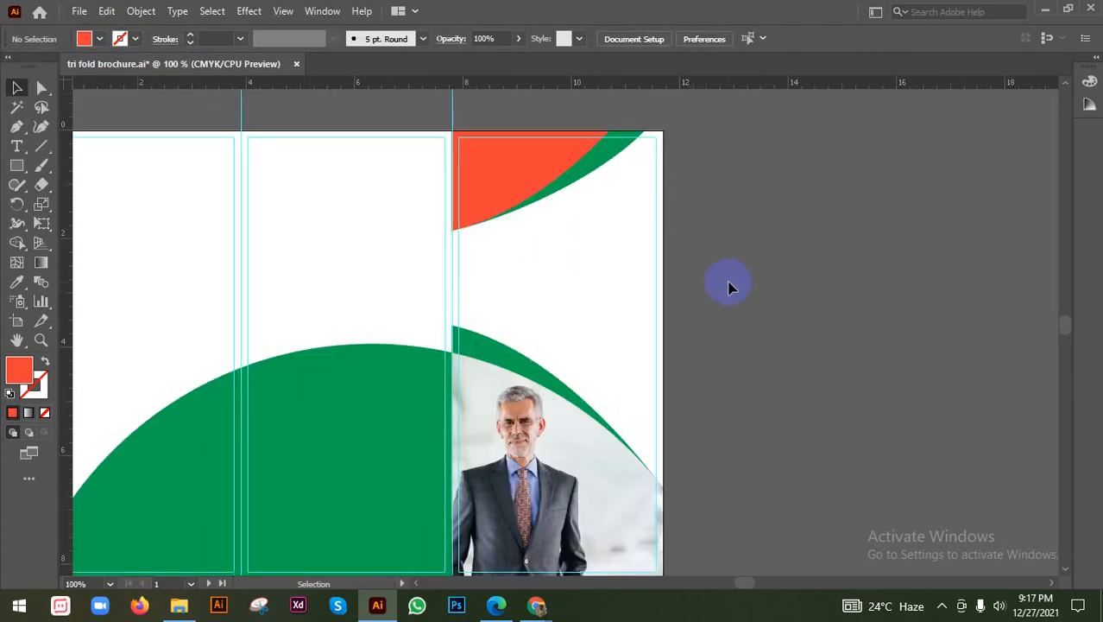
{"action": "scroll", "coordinate": [732, 281], "scroll_direction": "up", "scroll_amount": 2}
{"action": "scroll", "coordinate": [790, 286], "scroll_direction": "up", "scroll_amount": 1}
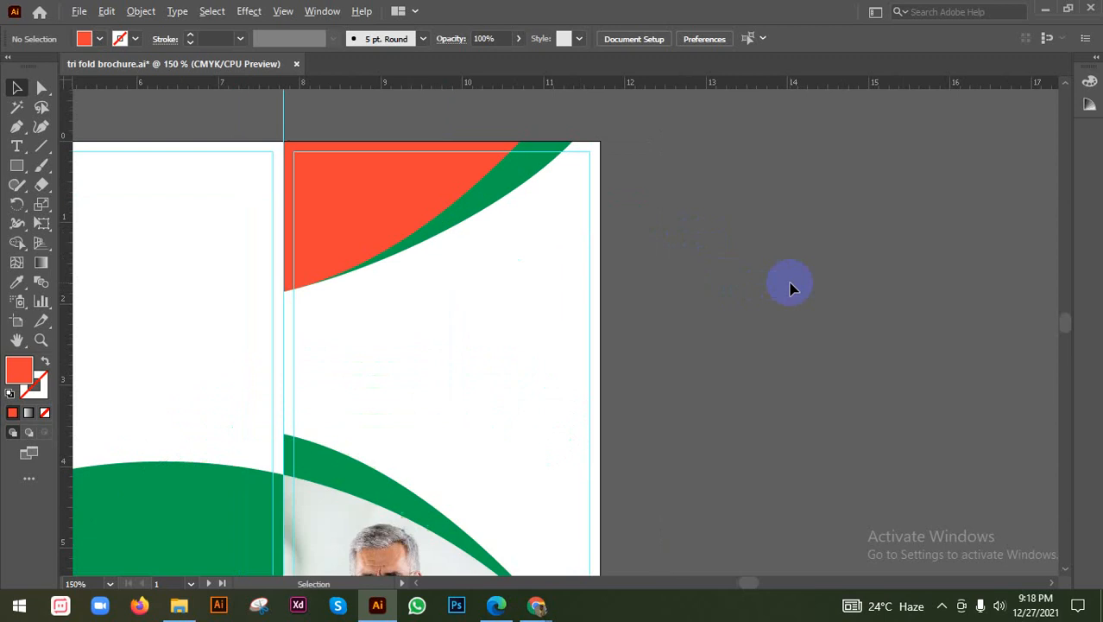
{"action": "left_click", "coordinate": [14, 151]}
{"action": "left_click", "coordinate": [552, 194]}
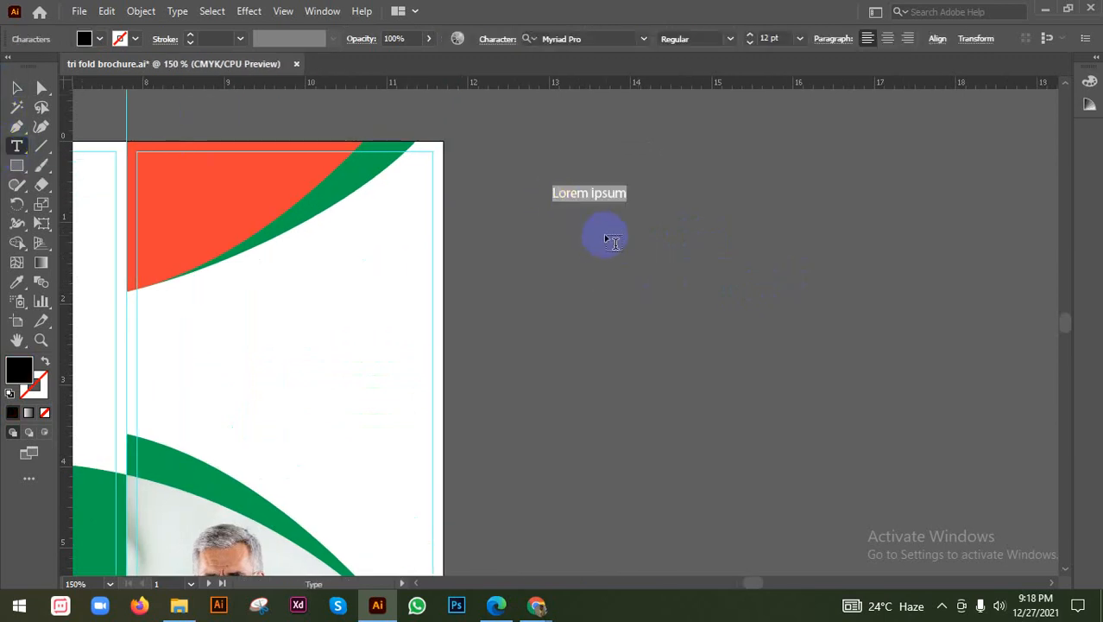
{"action": "left_click", "coordinate": [17, 87]}
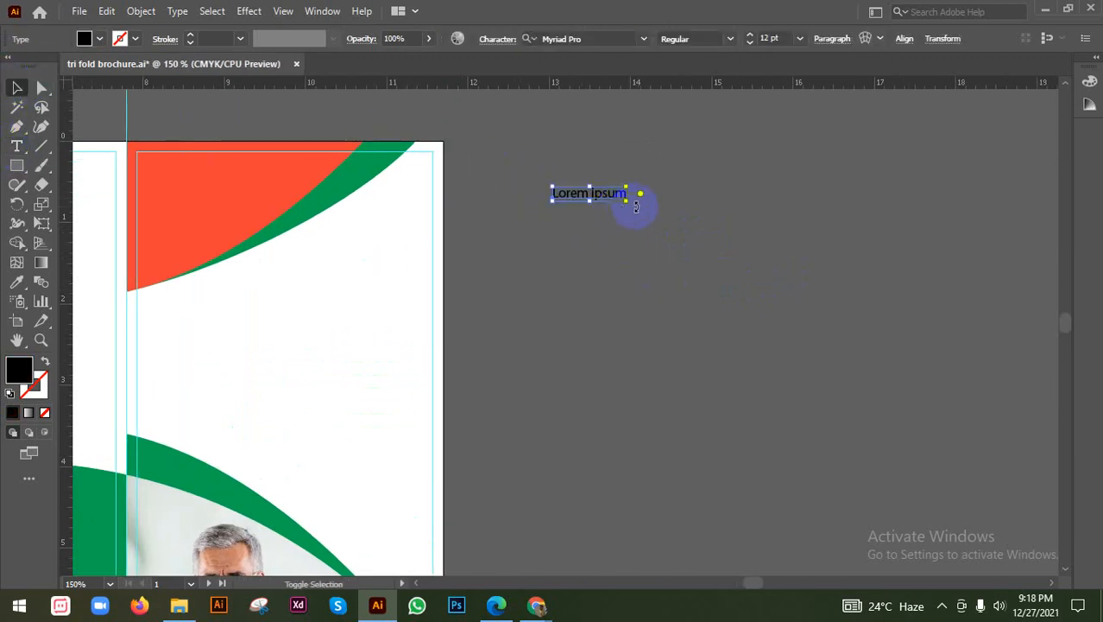
{"action": "left_click_drag", "start_coordinate": [627, 201], "coordinate": [793, 300]}
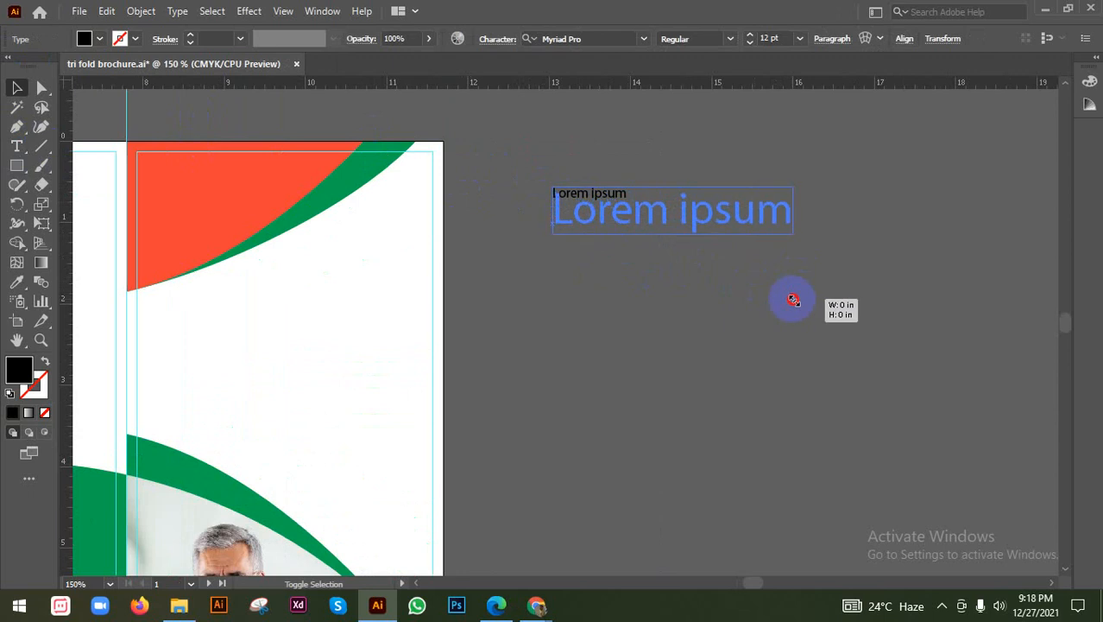
Replace the placeholder text with "Tri Fold" and "Brochure" on two lines
{"action": "double_click", "coordinate": [713, 225]}
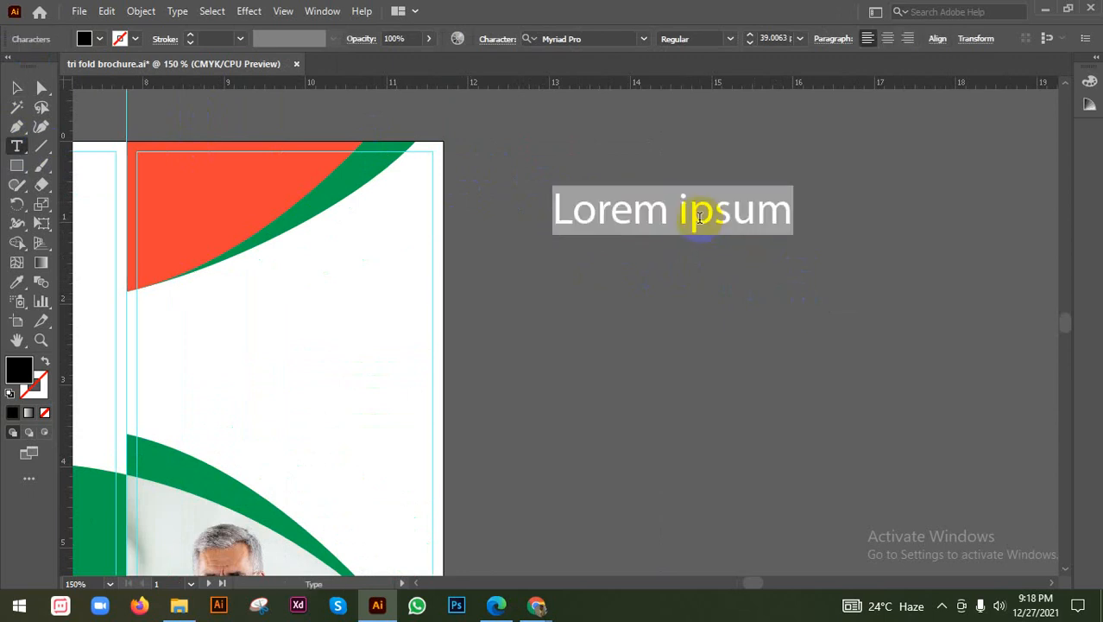
{"action": "type", "text": "Tri-"}
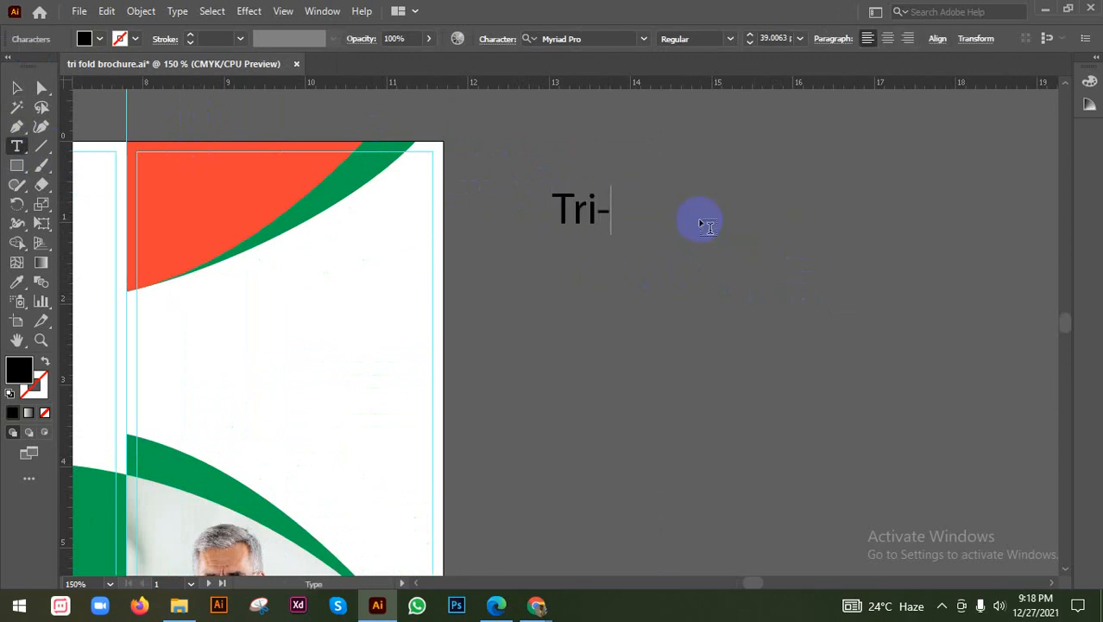
{"action": "type", "text": " F"}
{"action": "key", "text": "BackSpace"}
{"action": "key", "text": "BackSpace"}
{"action": "key", "text": "BackSpace"}
{"action": "type", "text": "Fold"}
{"action": "key", "text": "Return"}
{"action": "type", "text": "Brochure"}
{"action": "left_click", "coordinate": [16, 88]}
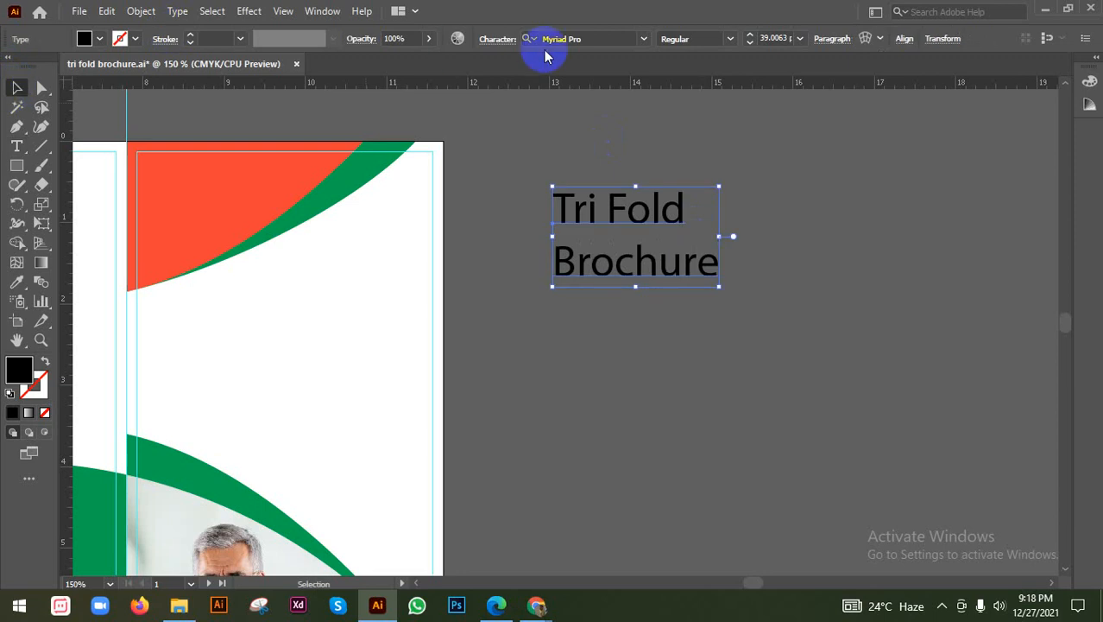
Set the heading's font to Publica Sans Bold
{"action": "left_click", "coordinate": [553, 38]}
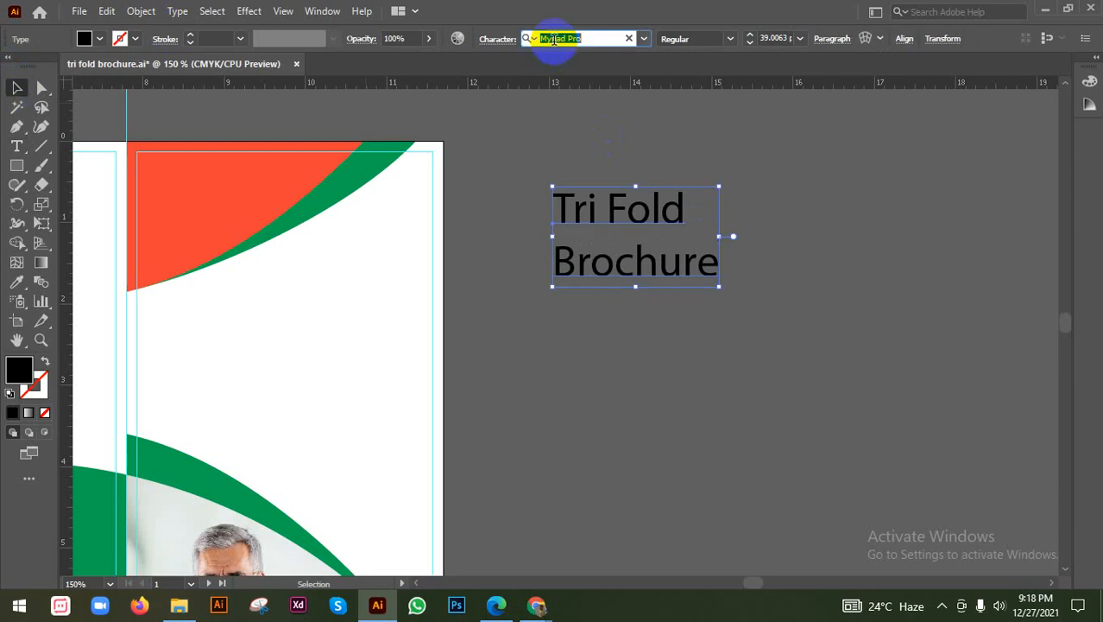
{"action": "type", "text": "pub"}
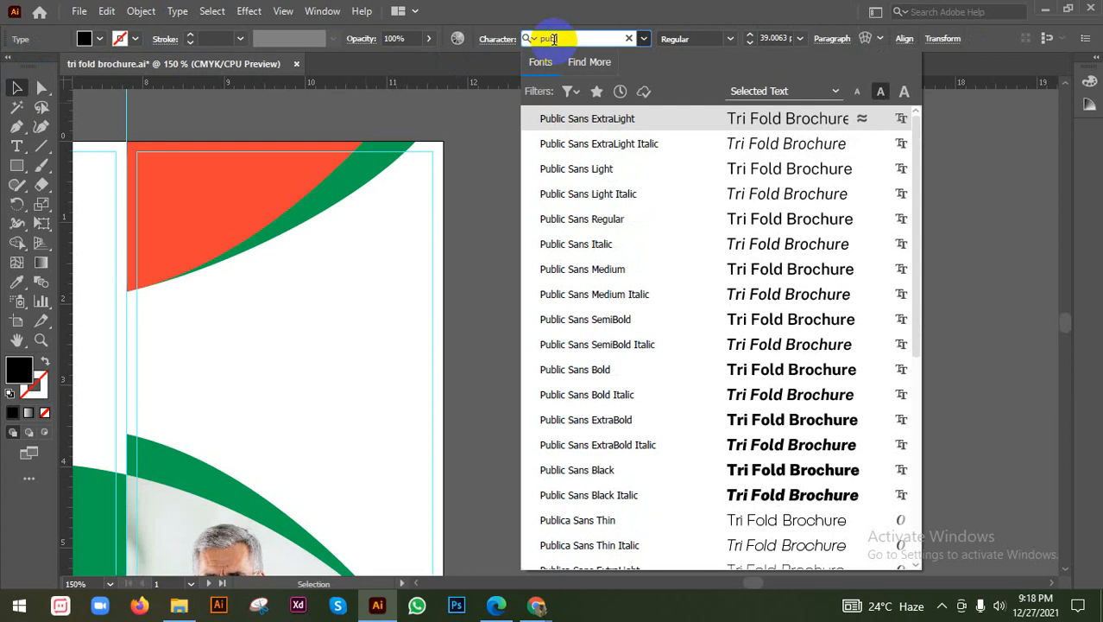
{"action": "type", "text": "l"}
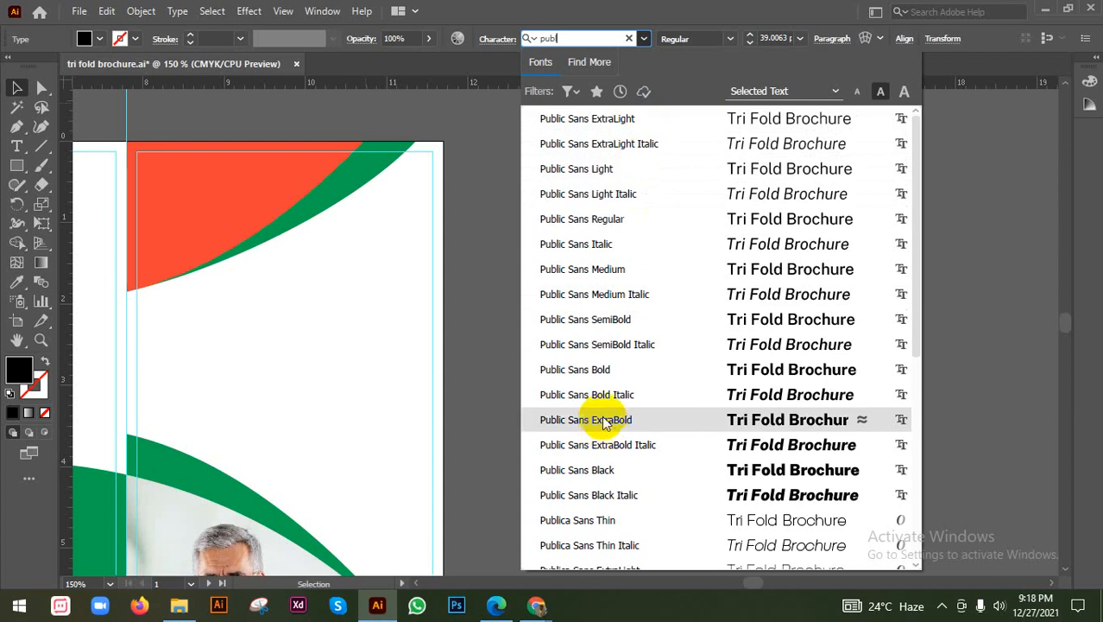
{"action": "type", "text": "ic"}
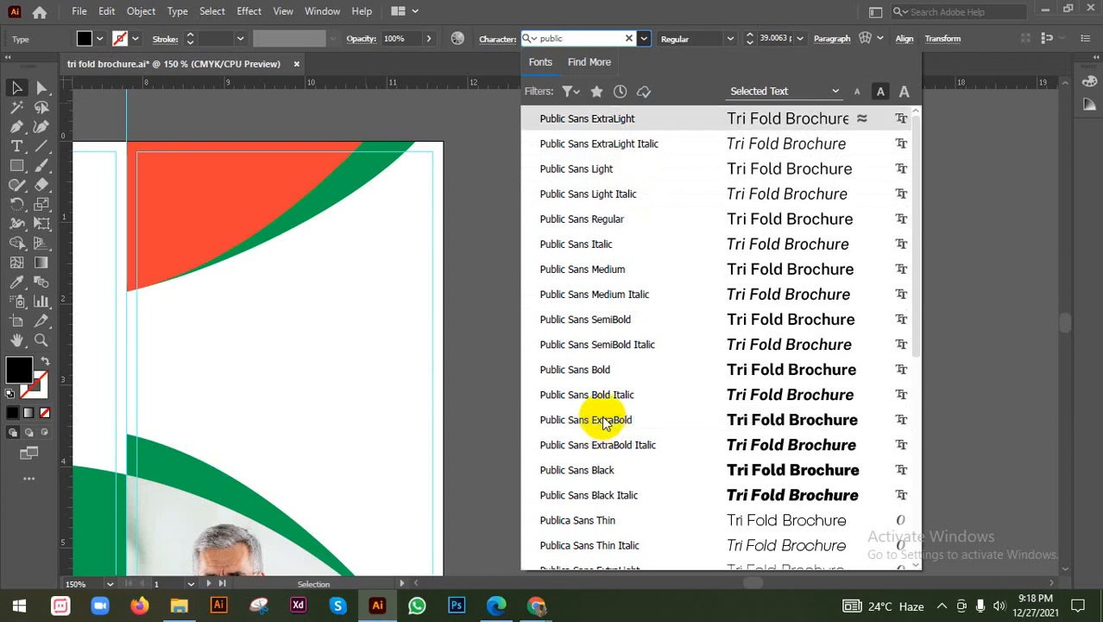
{"action": "type", "text": "a"}
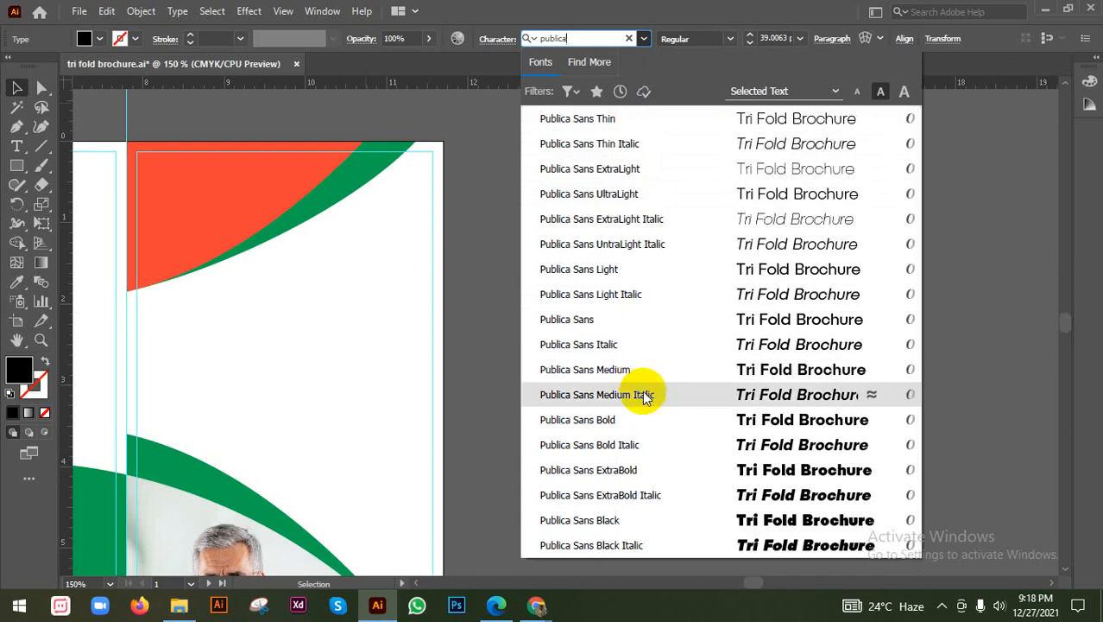
{"action": "left_click", "coordinate": [639, 519]}
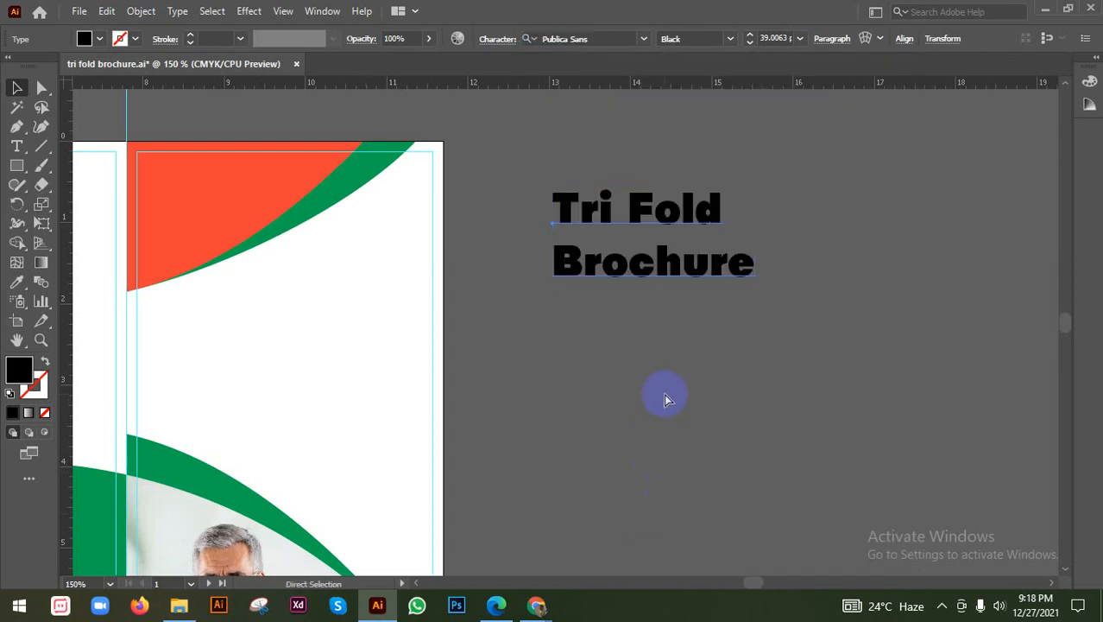
{"action": "left_click", "coordinate": [732, 39]}
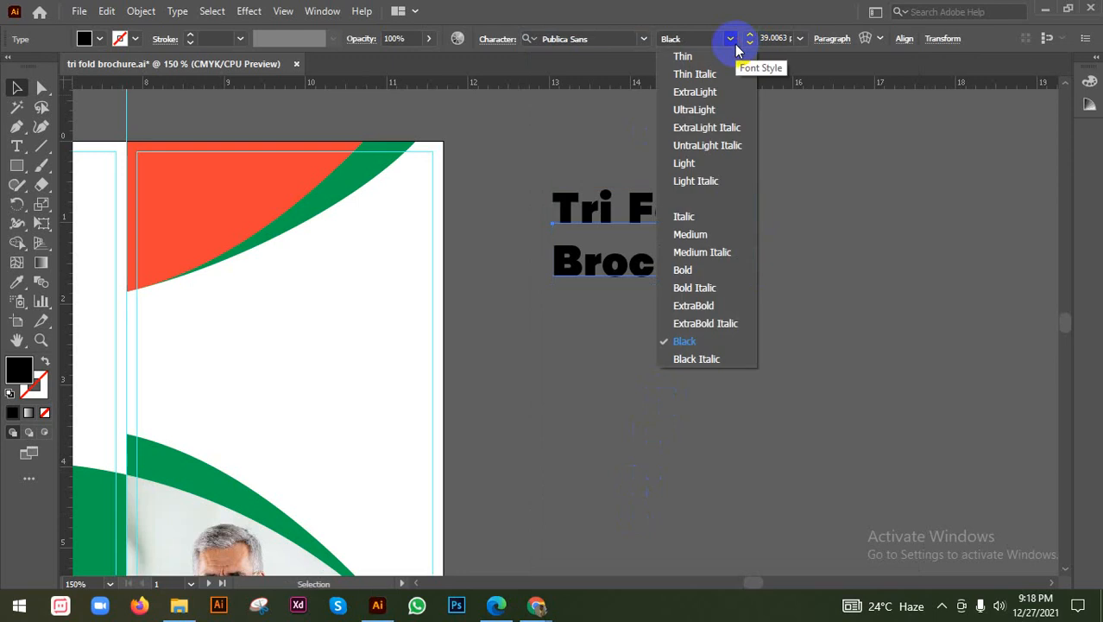
{"action": "left_click", "coordinate": [702, 274]}
Bring the heading closer to the page and set it in All Caps
{"action": "left_click_drag", "start_coordinate": [702, 275], "coordinate": [632, 271]}
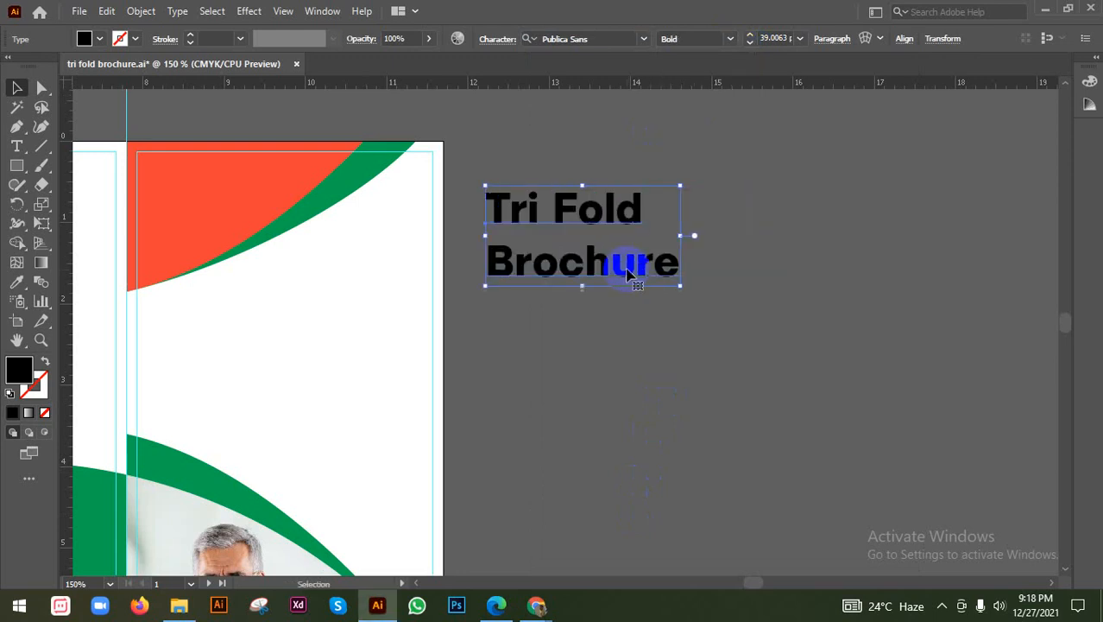
{"action": "key", "text": "a"}
{"action": "key", "text": "ctrl+t"}
{"action": "left_click", "coordinate": [893, 352]}
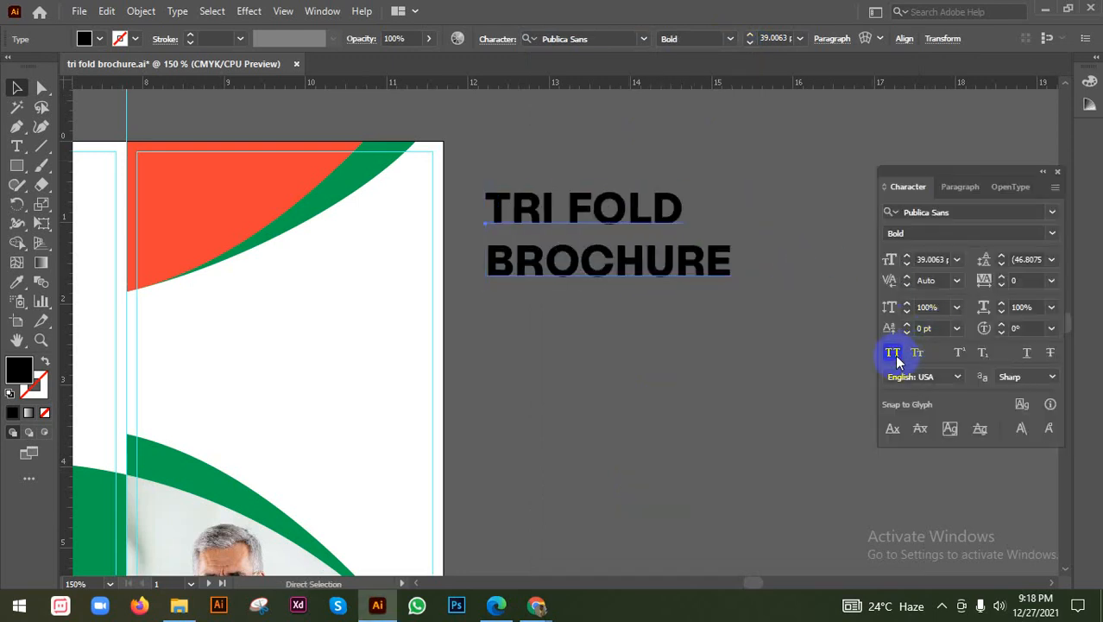
{"action": "left_click", "coordinate": [746, 351]}
Move the heading onto the front cover panel, between the corner piece and the photo, starting at the inner margin guide
{"action": "scroll", "coordinate": [704, 337], "scroll_direction": "down", "scroll_amount": 1}
{"action": "left_click_drag", "start_coordinate": [707, 291], "coordinate": [477, 373]}
{"action": "left_click", "coordinate": [601, 367]}
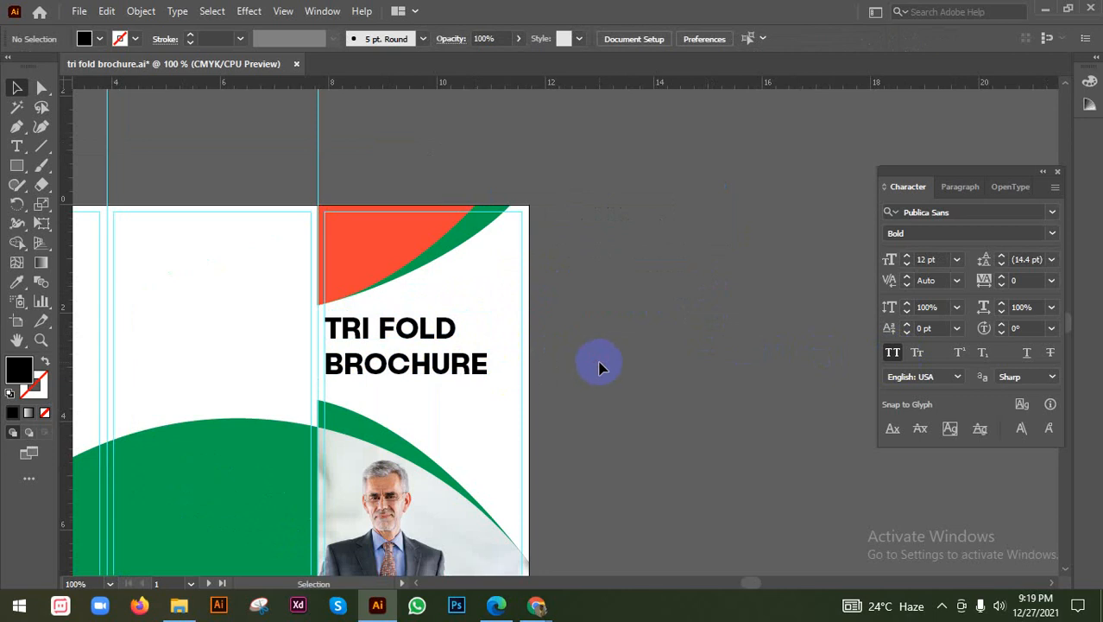
Reduce the word BROCHURE in the heading to 31 pt so it matches the width of TRI FOLD
{"action": "scroll", "coordinate": [604, 367], "scroll_direction": "down", "scroll_amount": 2}
{"action": "scroll", "coordinate": [393, 320], "scroll_direction": "up", "scroll_amount": 1, "text": "alt"}
{"action": "left_click", "coordinate": [436, 297]}
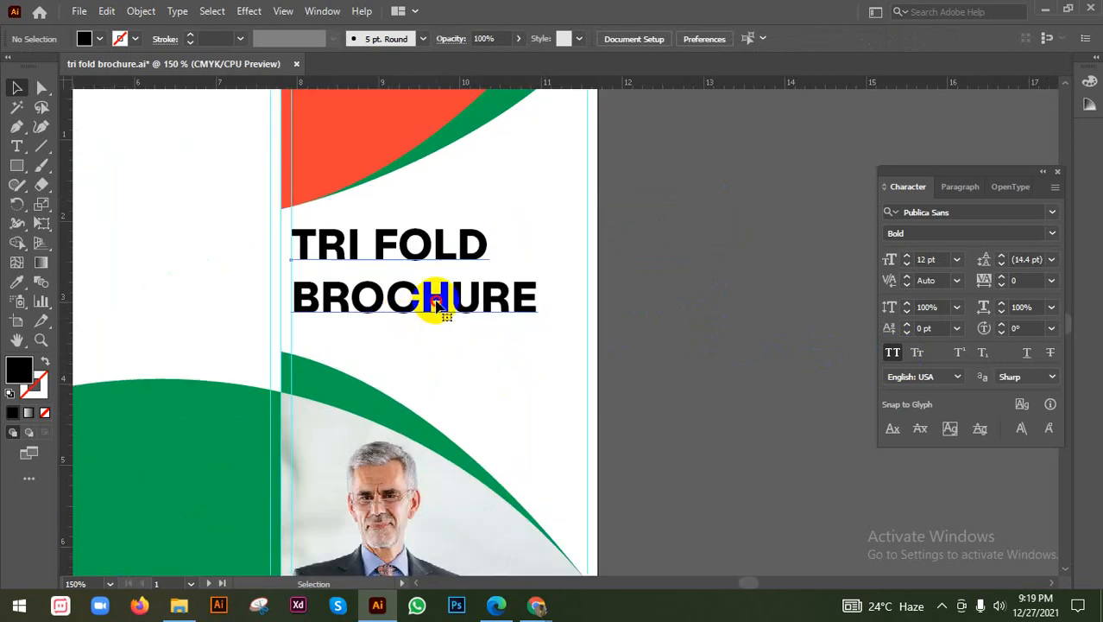
{"action": "double_click", "coordinate": [536, 298]}
{"action": "left_click_drag", "start_coordinate": [535, 298], "coordinate": [269, 305]}
{"action": "left_click", "coordinate": [771, 38]}
{"action": "type", "text": "32"}
{"action": "key", "text": "Return"}
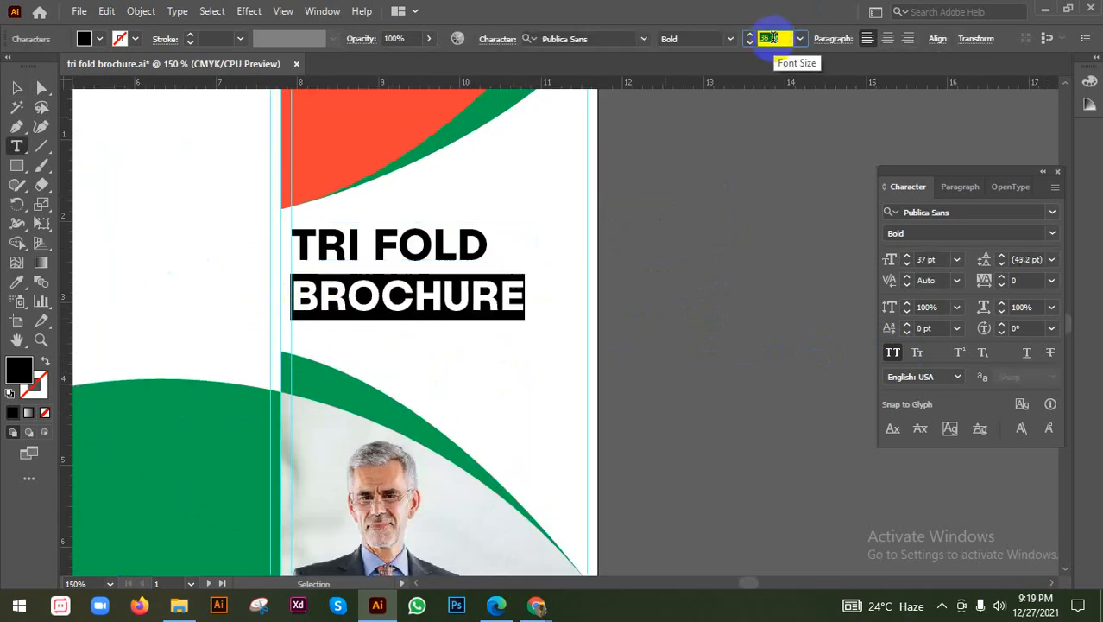
{"action": "type", "text": "30"}
{"action": "key", "text": "Return"}
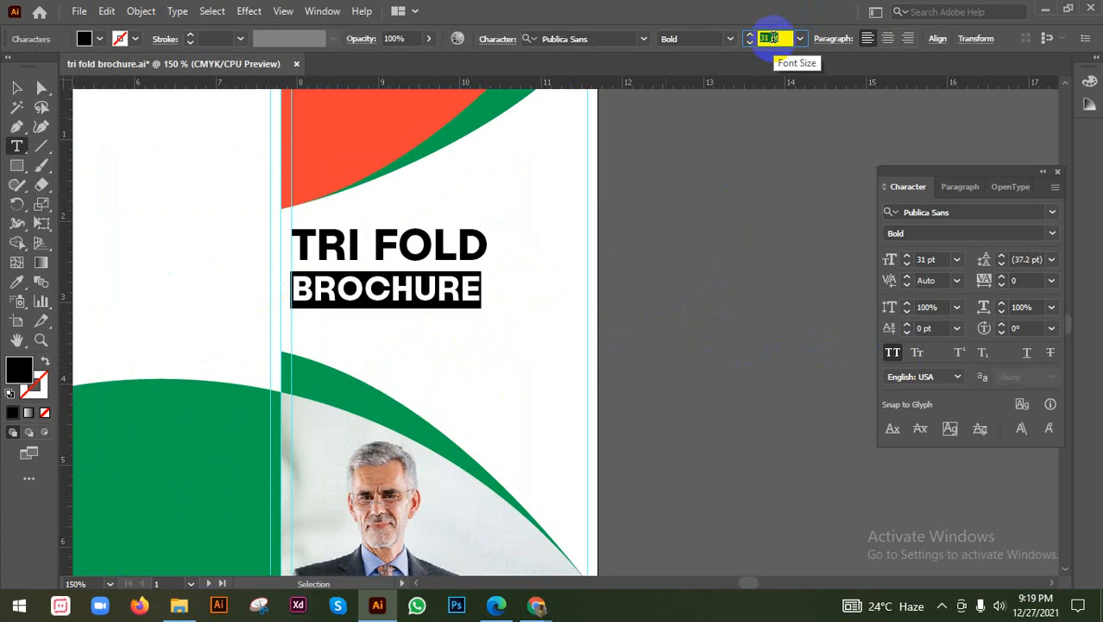
{"action": "key", "text": "Up"}
{"action": "left_click", "coordinate": [18, 88]}
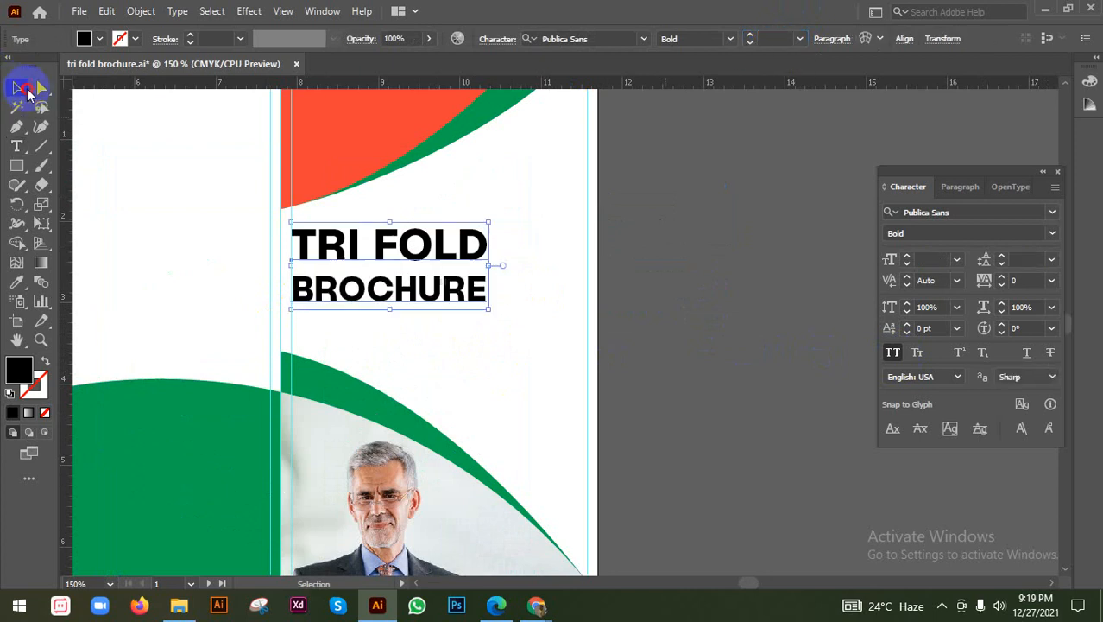
Tighten the leading of the two-line heading to 29 pt
{"action": "left_click", "coordinate": [559, 260]}
{"action": "scroll", "coordinate": [561, 263], "scroll_direction": "up", "scroll_amount": 1}
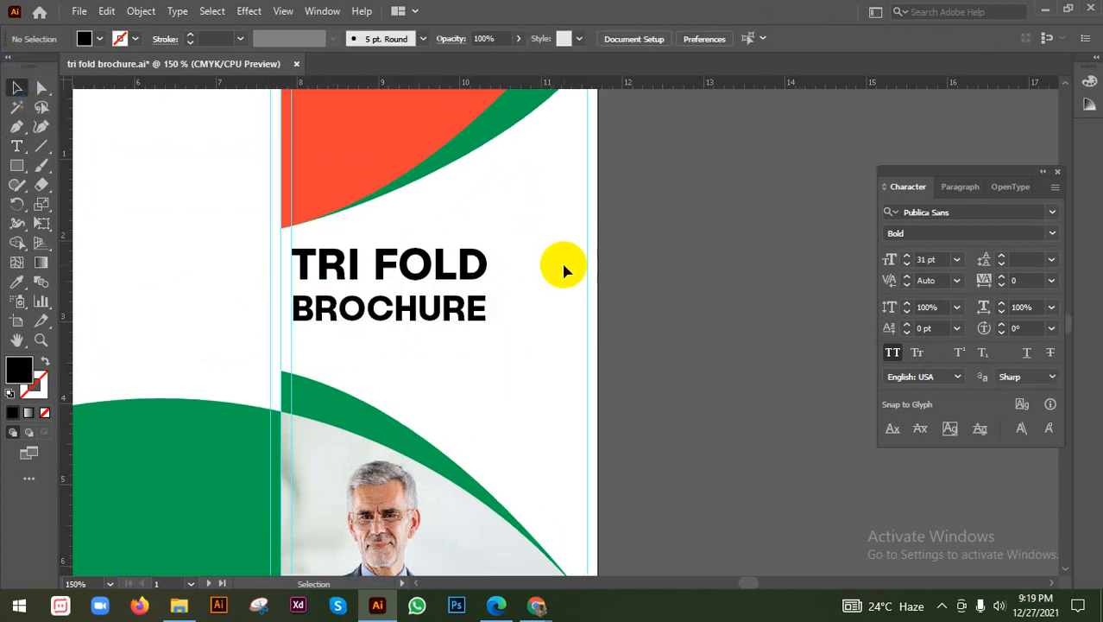
{"action": "left_click", "coordinate": [450, 265]}
{"action": "left_click", "coordinate": [1051, 260]}
{"action": "left_click", "coordinate": [1026, 261]}
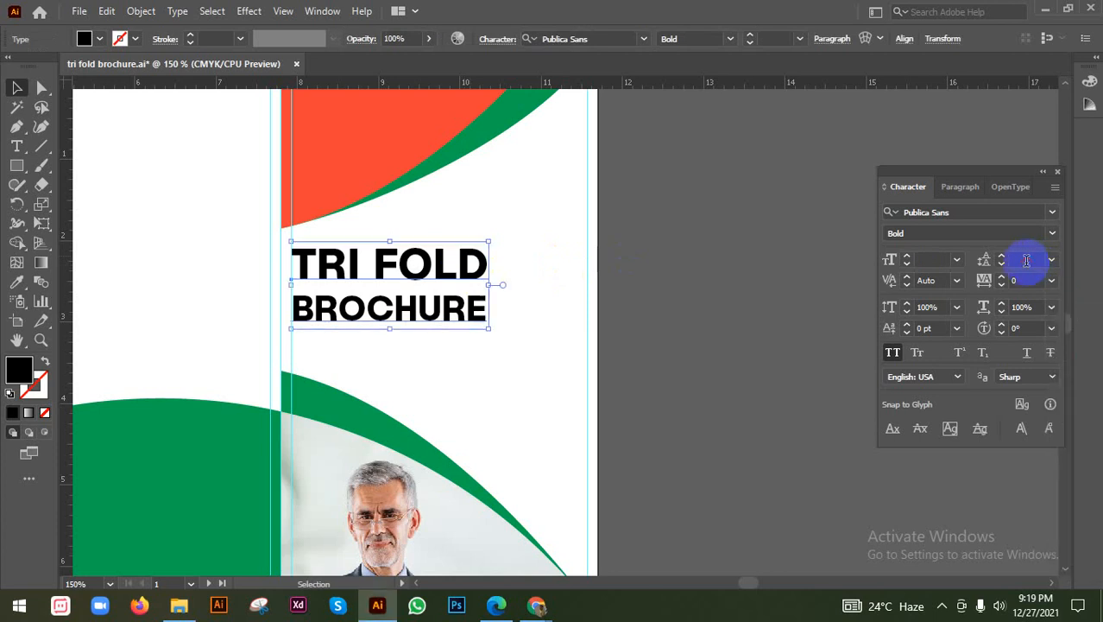
{"action": "key", "text": "Down"}
{"action": "key", "text": "Down"}
{"action": "key", "text": "Down"}
{"action": "key", "text": "Down"}
{"action": "key", "text": "Down"}
{"action": "key", "text": "Down"}
{"action": "key", "text": "Down"}
{"action": "key", "text": "Down"}
{"action": "key", "text": "Down"}
{"action": "key", "text": "Down"}
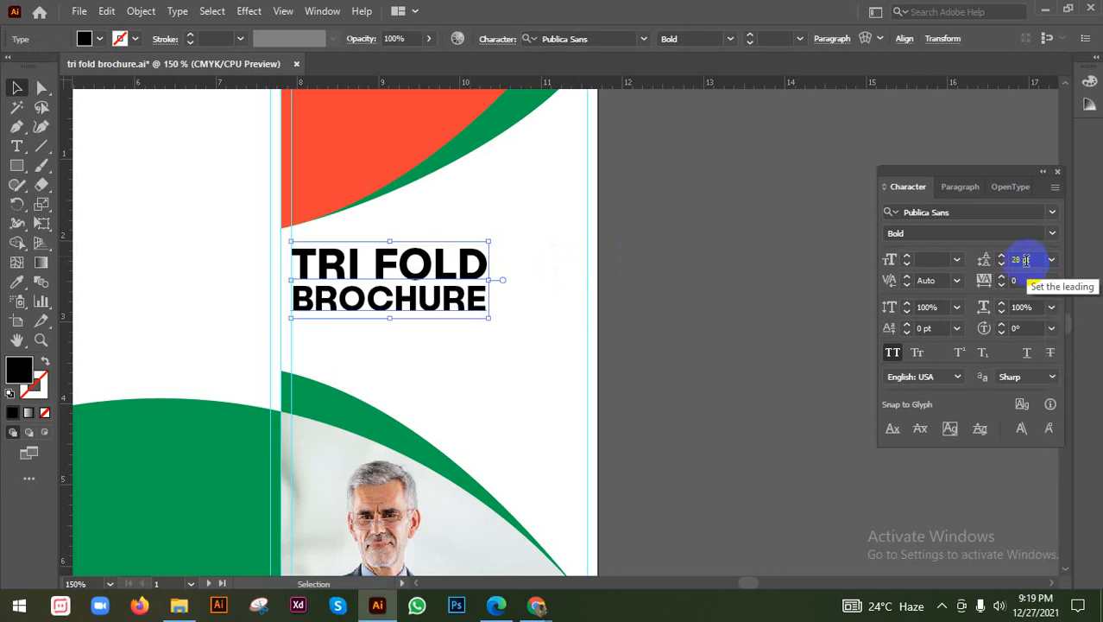
{"action": "key", "text": "Up"}
{"action": "left_click", "coordinate": [630, 278]}
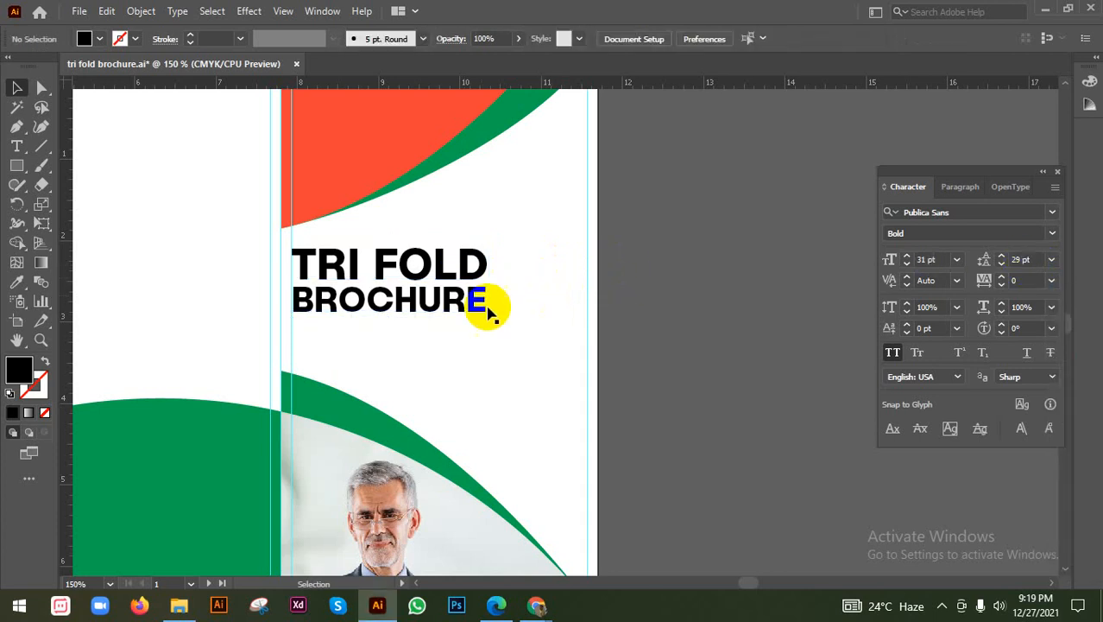
Duplicate the heading below the original and replace the copy's text with "20"
{"action": "left_click_drag", "start_coordinate": [444, 309], "coordinate": [562, 386]}
{"action": "triple_click", "coordinate": [563, 382]}
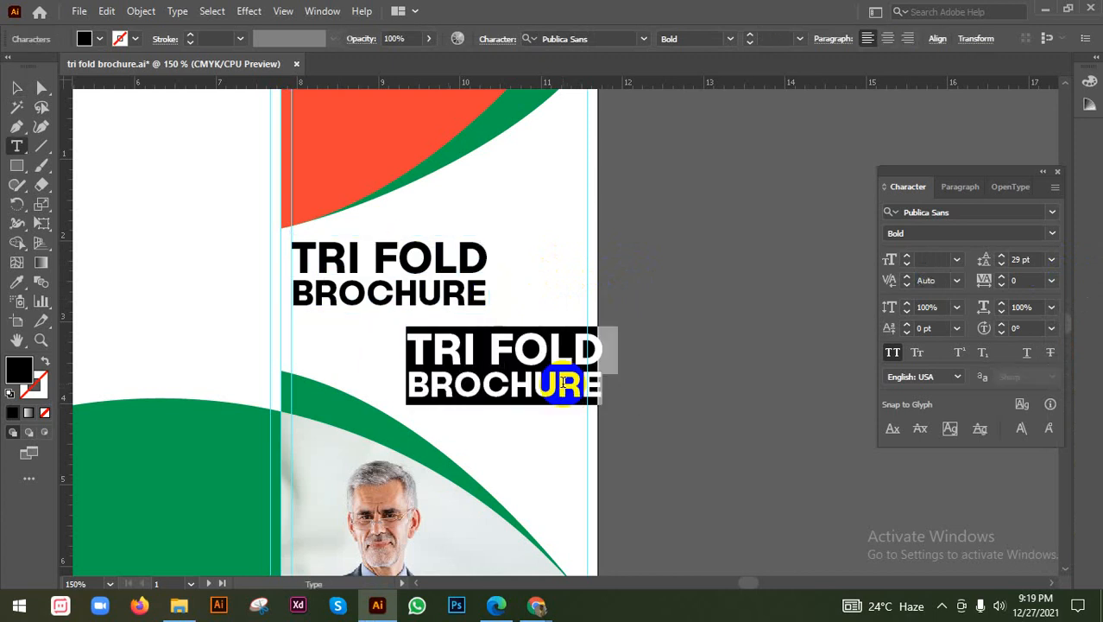
{"action": "type", "text": "2-0"}
{"action": "key", "text": "BackSpace"}
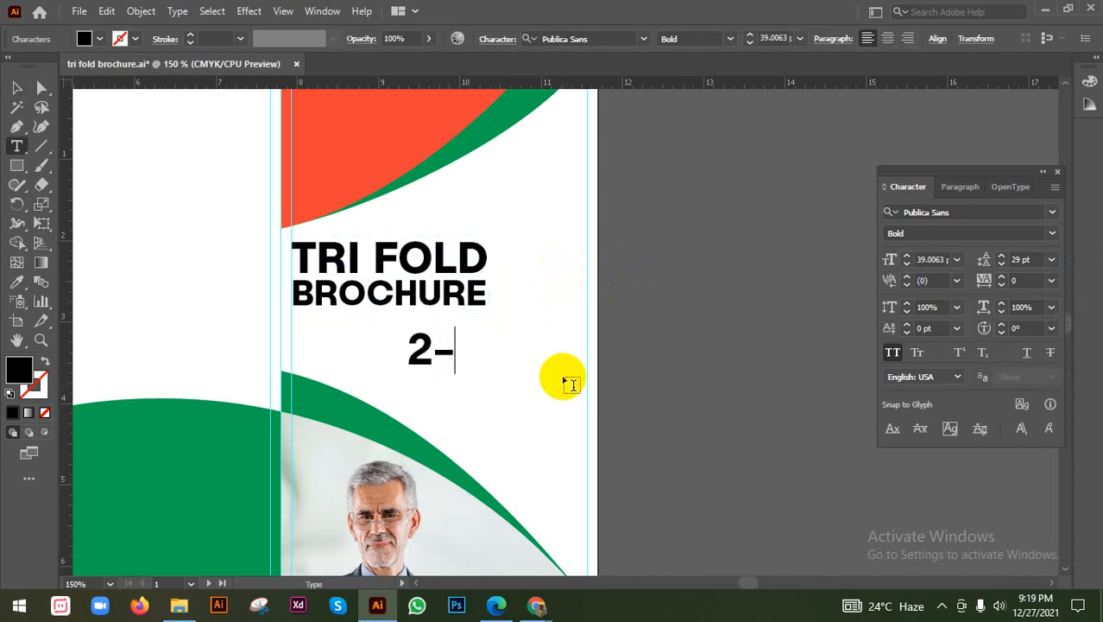
{"action": "key", "text": "BackSpace"}
{"action": "type", "text": "0"}
Switch to the browser's image results, examine the tri-fold brochure references for cover layout ideas, and return to Illustrator
{"action": "key", "text": "alt+Tab"}
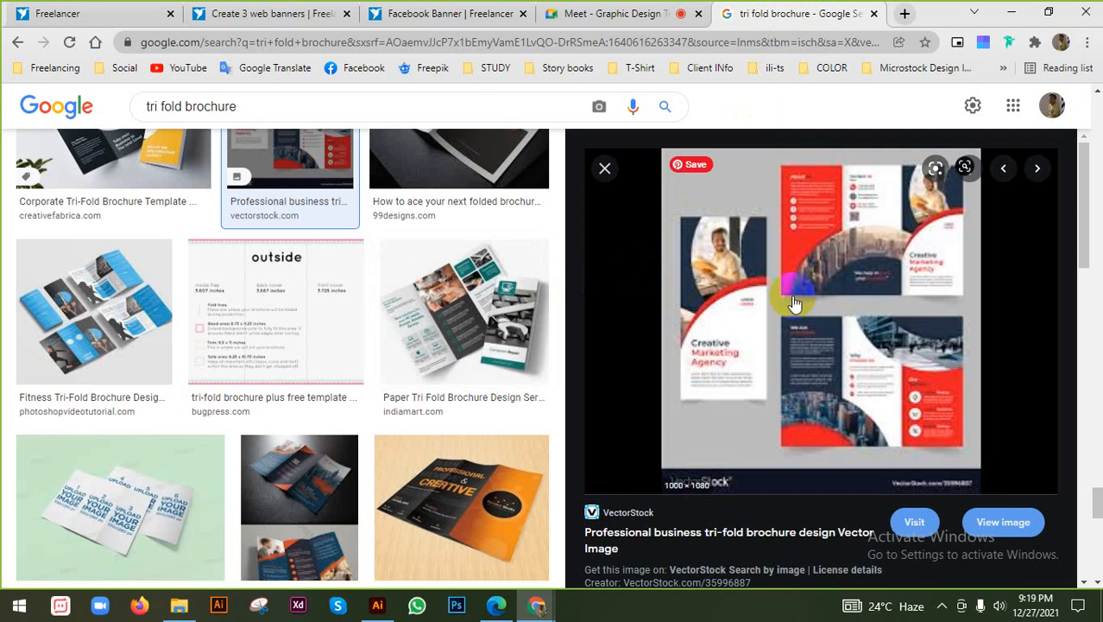
{"action": "scroll", "coordinate": [381, 313], "scroll_direction": "up", "scroll_amount": 10}
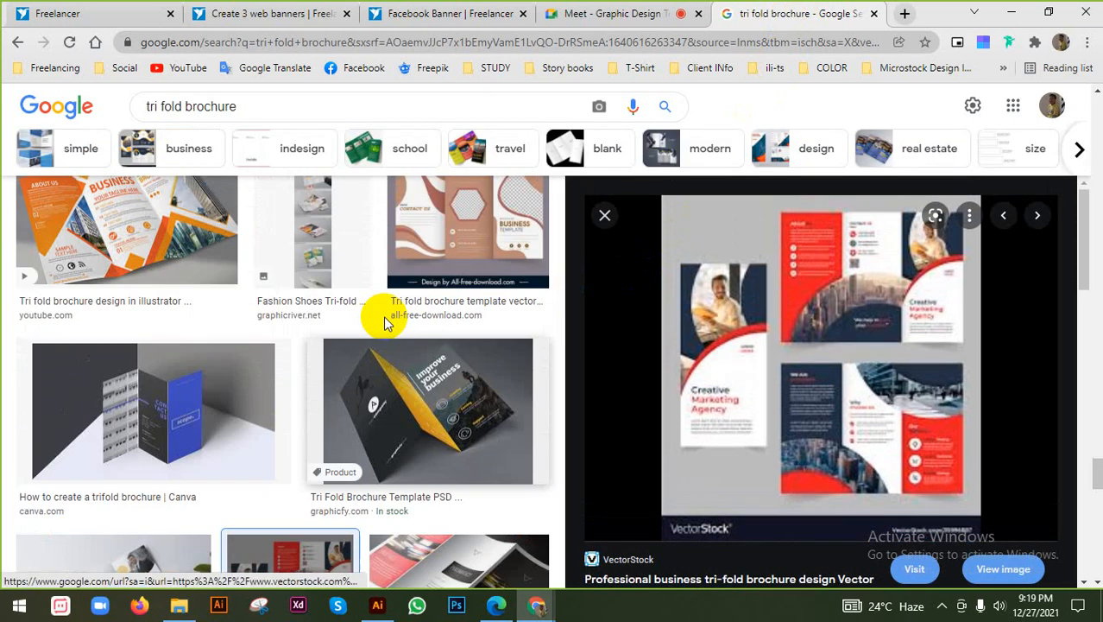
{"action": "scroll", "coordinate": [693, 324], "scroll_direction": "up", "scroll_amount": 3}
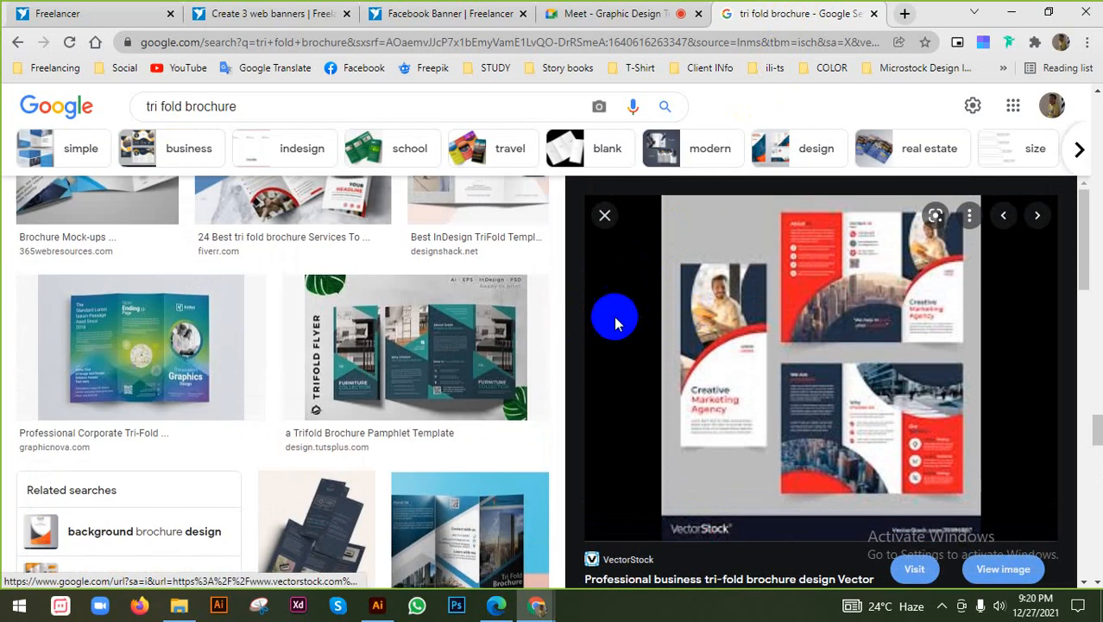
{"action": "scroll", "coordinate": [721, 346], "scroll_direction": "up", "scroll_amount": 7}
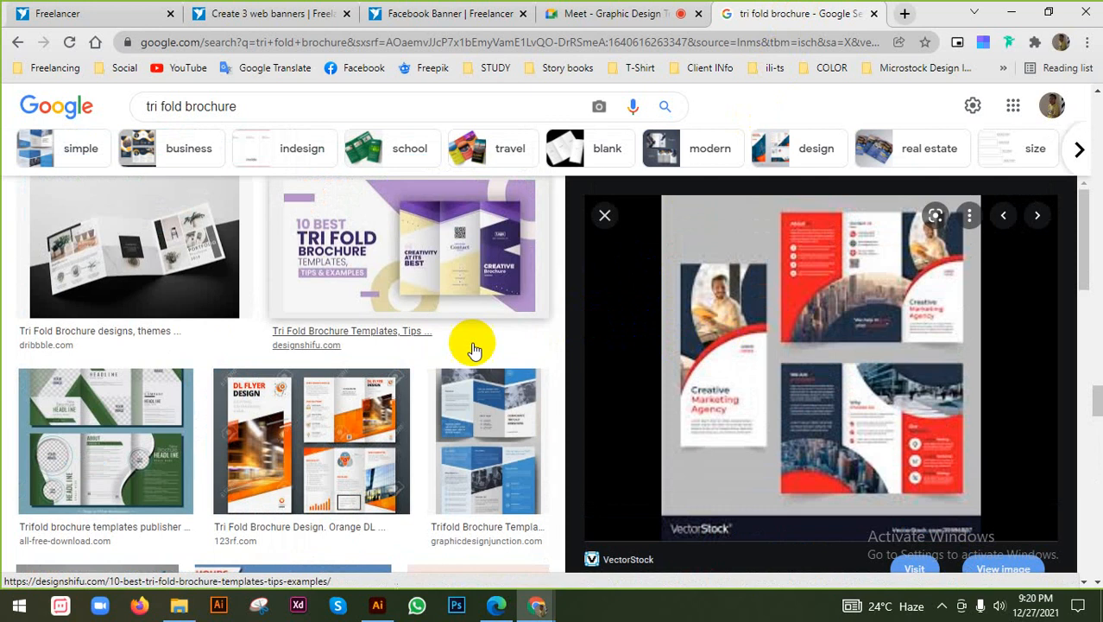
{"action": "scroll", "coordinate": [476, 350], "scroll_direction": "down", "scroll_amount": 3}
{"action": "scroll", "coordinate": [576, 346], "scroll_direction": "down", "scroll_amount": 3}
{"action": "scroll", "coordinate": [527, 350], "scroll_direction": "down", "scroll_amount": 4}
{"action": "scroll", "coordinate": [729, 346], "scroll_direction": "down", "scroll_amount": 3}
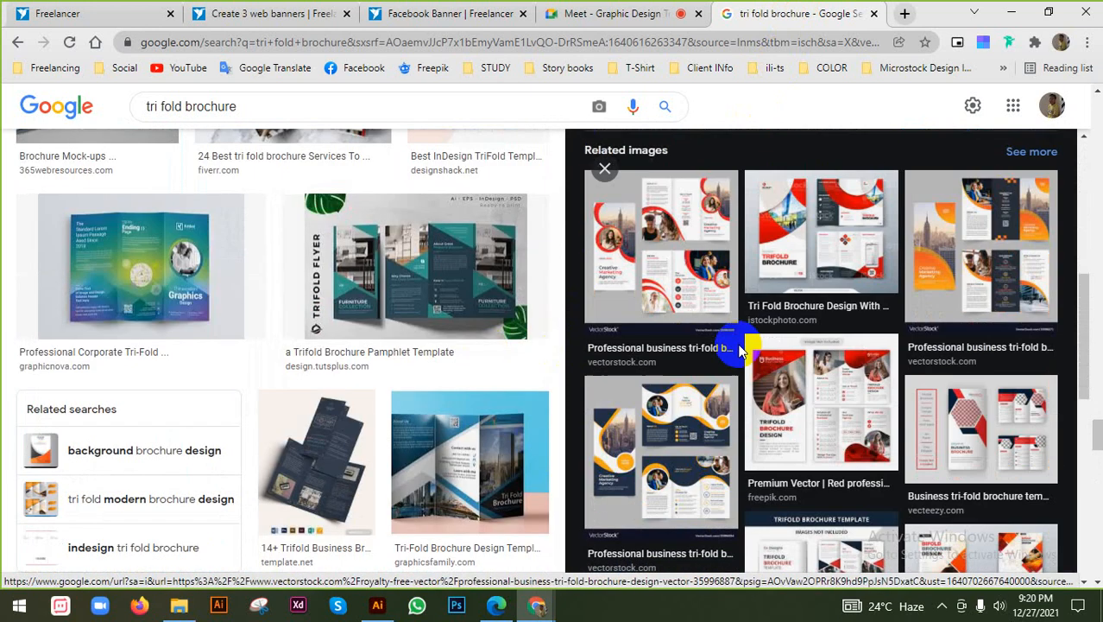
{"action": "scroll", "coordinate": [395, 402], "scroll_direction": "down", "scroll_amount": 2}
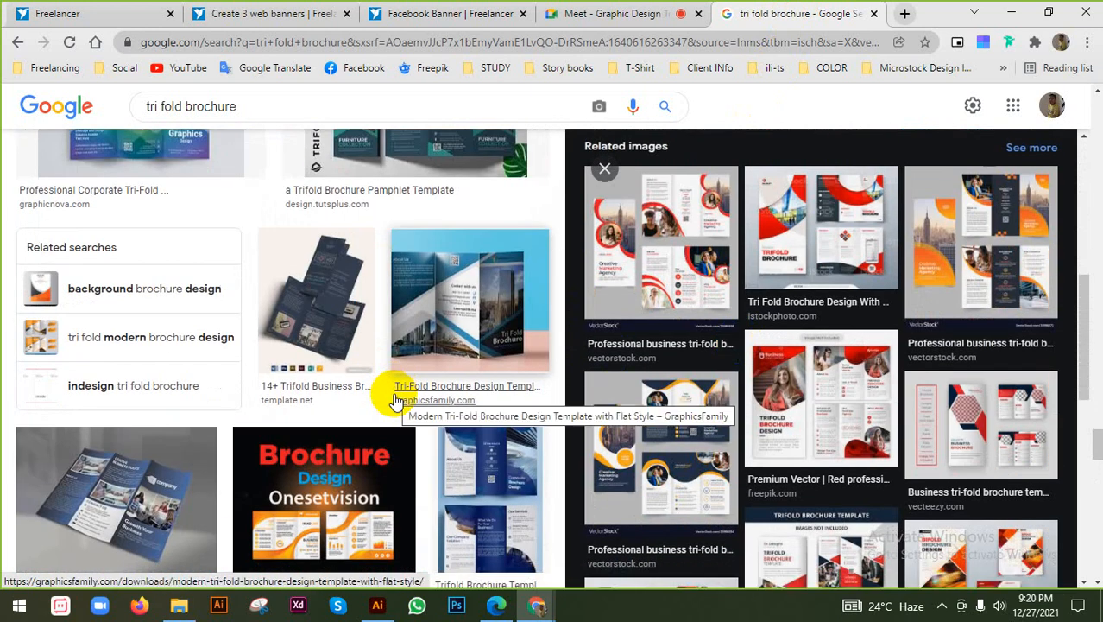
{"action": "scroll", "coordinate": [396, 402], "scroll_direction": "down", "scroll_amount": 3}
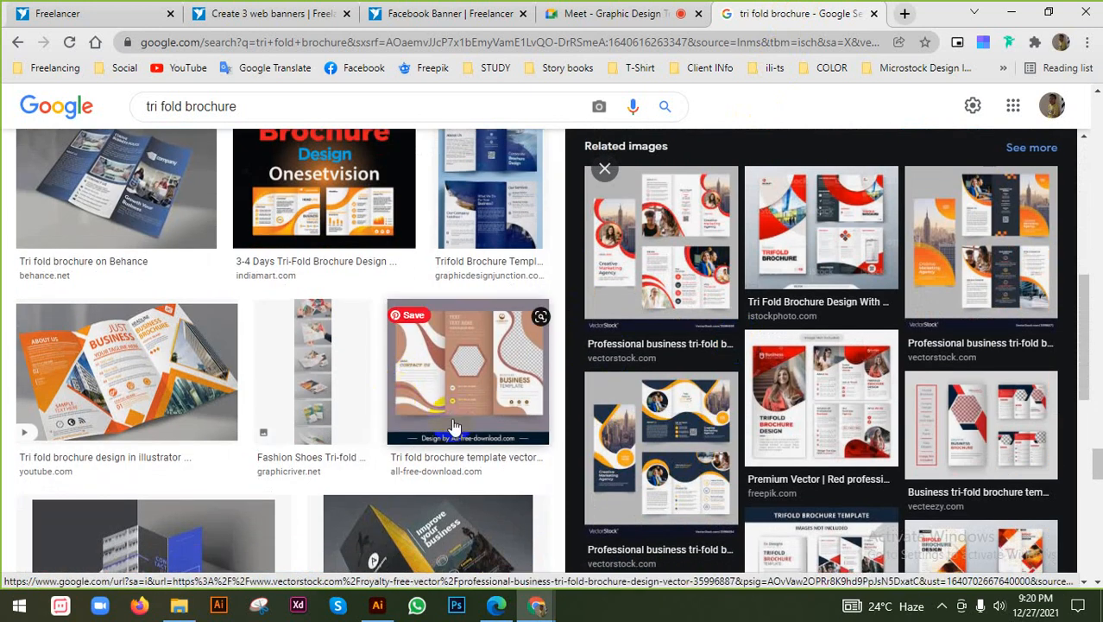
{"action": "left_click", "coordinate": [377, 605]}
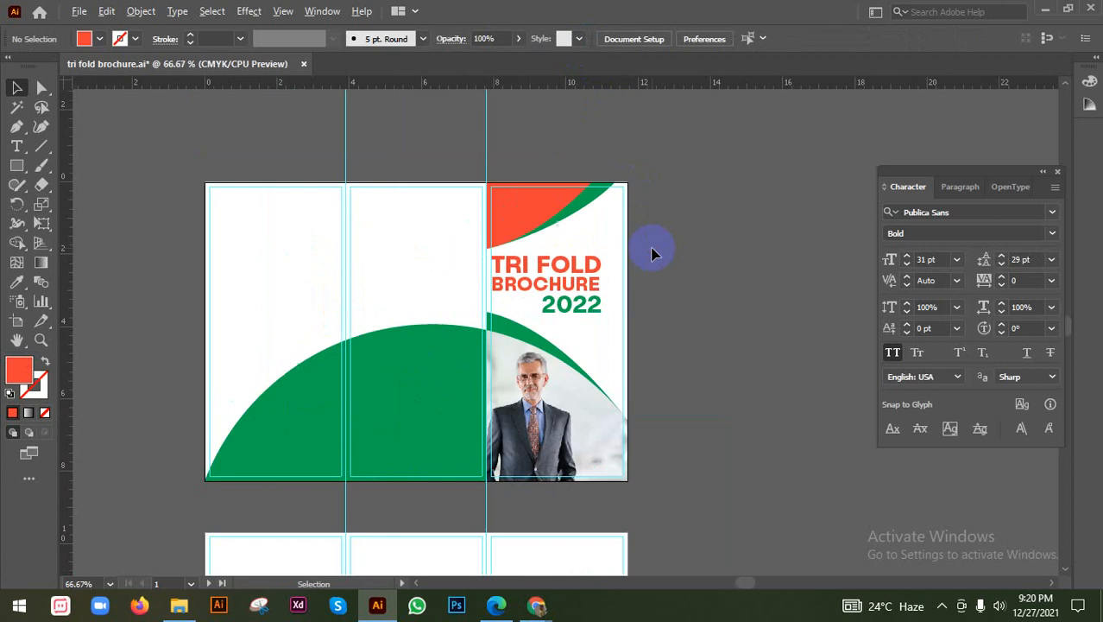
Move the TRI FOLD BROCHURE heading and the 2022 text together to the front cover's right margin guide
{"action": "left_click", "coordinate": [563, 298]}
{"action": "scroll", "coordinate": [586, 289], "scroll_direction": "up", "scroll_amount": 2}
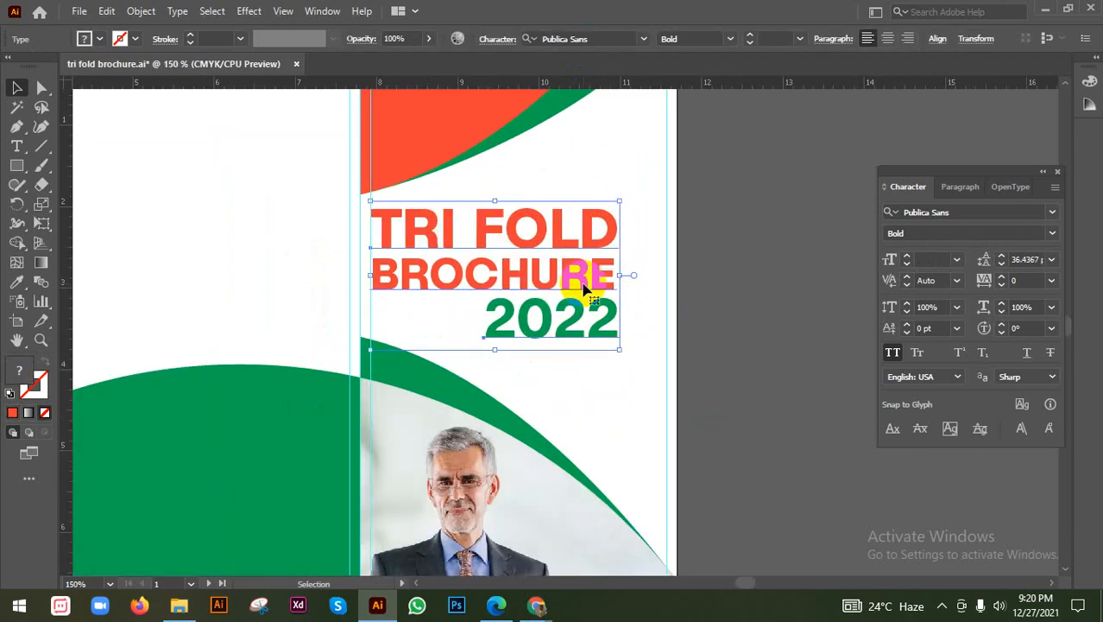
{"action": "left_click", "coordinate": [583, 301]}
{"action": "left_click", "coordinate": [575, 284]}
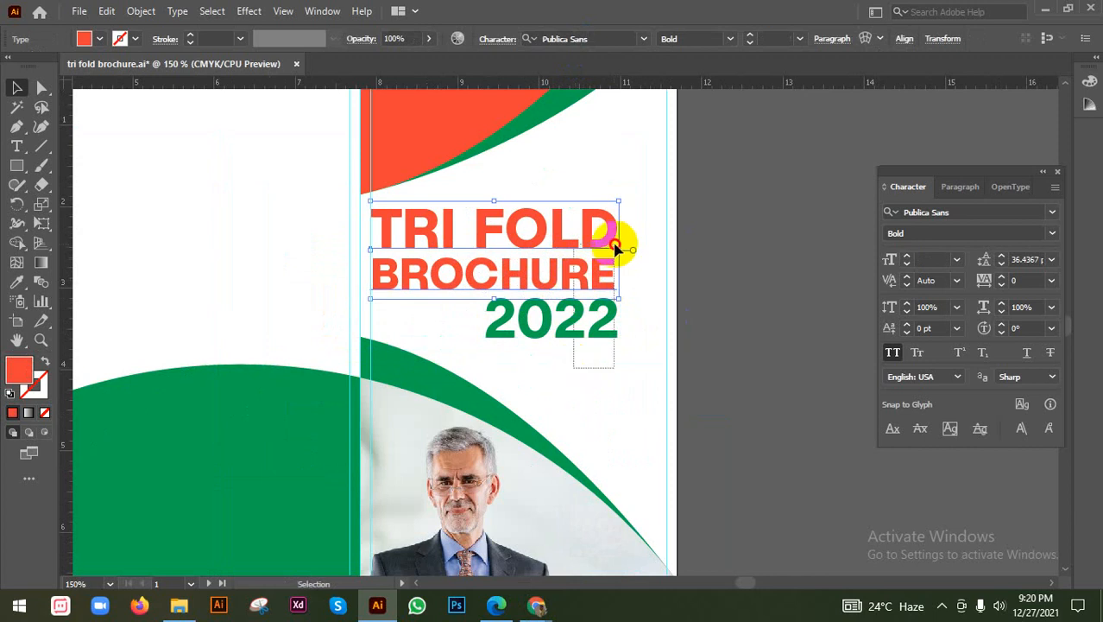
{"action": "left_click", "coordinate": [596, 320], "text": "shift"}
{"action": "left_click_drag", "start_coordinate": [586, 276], "coordinate": [635, 278]}
{"action": "left_click", "coordinate": [563, 380]}
Set the heading and the 2022 text to centered paragraphs, align their horizontal centers, and place them within the front cover panel
{"action": "left_click_drag", "start_coordinate": [564, 380], "coordinate": [623, 210]}
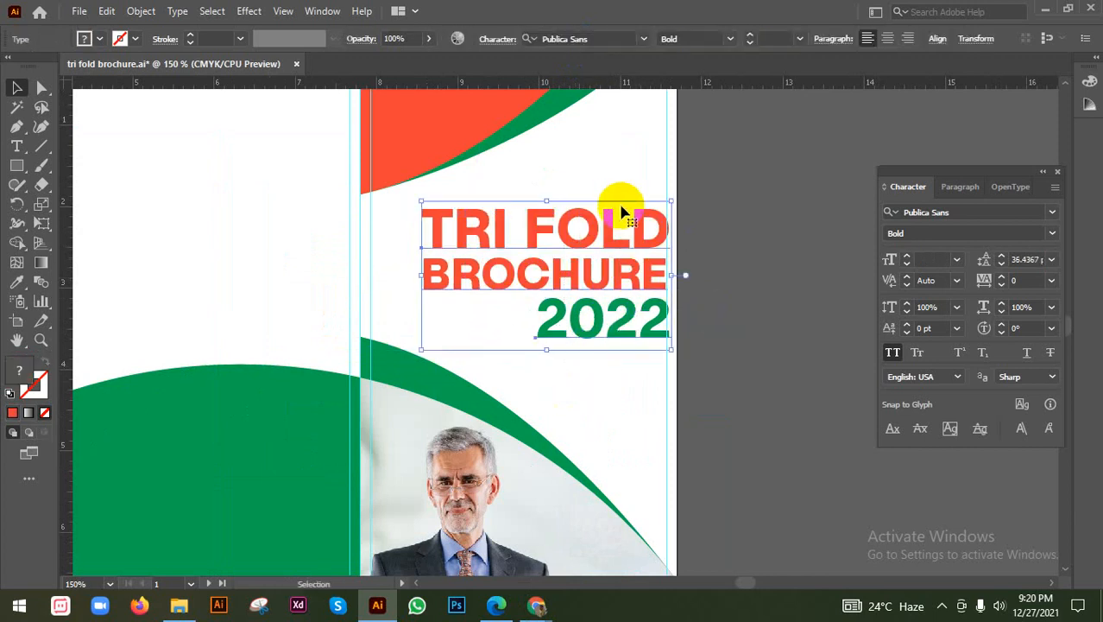
{"action": "left_click", "coordinate": [890, 39]}
{"action": "left_click", "coordinate": [932, 39]}
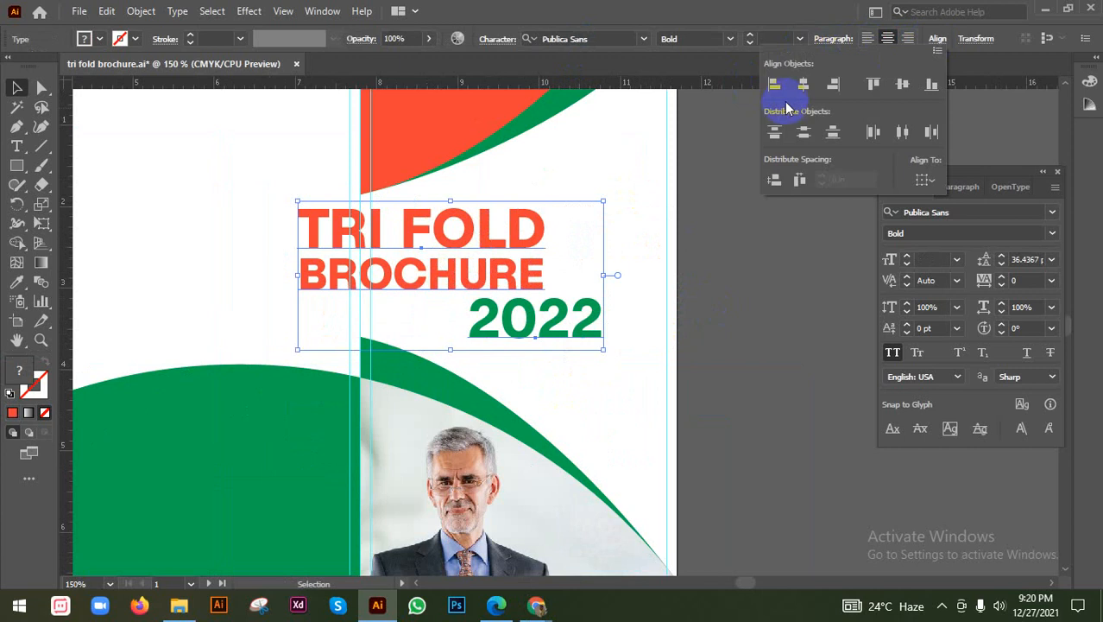
{"action": "left_click", "coordinate": [783, 88]}
{"action": "left_click_drag", "start_coordinate": [529, 250], "coordinate": [579, 247]}
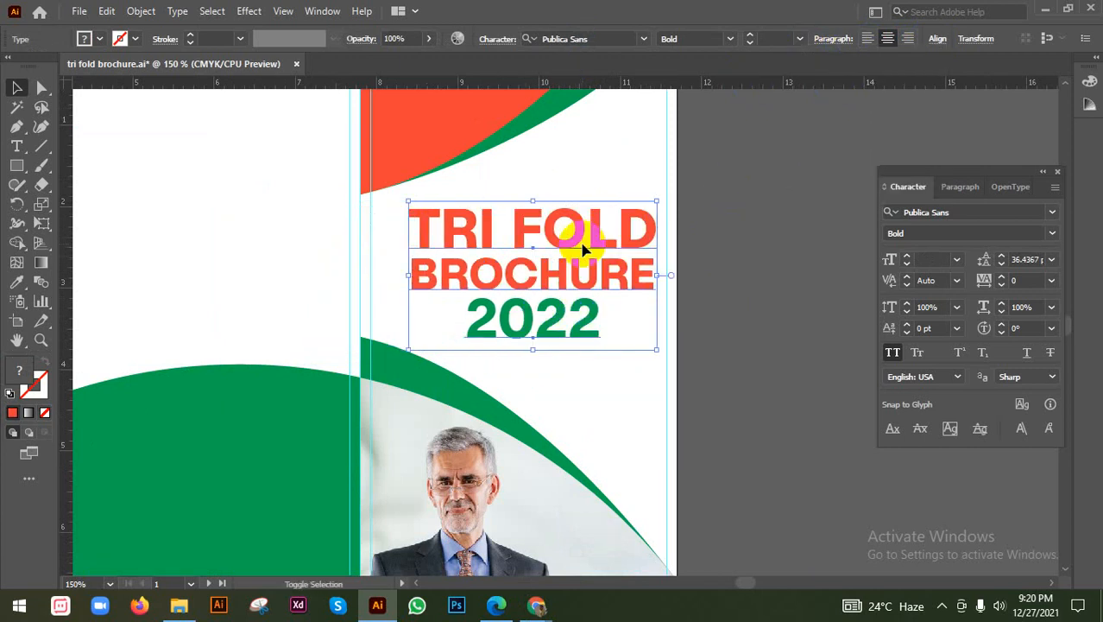
{"action": "left_click", "coordinate": [709, 246]}
{"action": "scroll", "coordinate": [696, 248], "scroll_direction": "down", "scroll_amount": 1}
{"action": "scroll", "coordinate": [665, 272], "scroll_direction": "up", "scroll_amount": 3}
{"action": "left_click", "coordinate": [779, 281]}
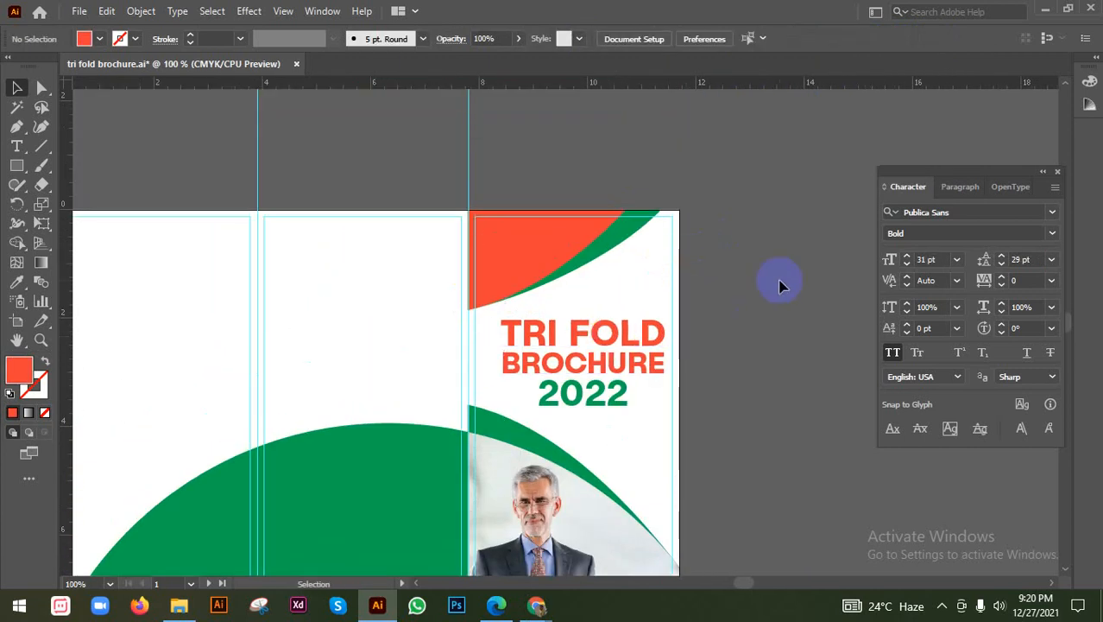
Draw a thin orange-red rectangle spanning the front cover panel's full width and place it just above the artboard as a centering reference
{"action": "left_click", "coordinate": [17, 165]}
{"action": "scroll", "coordinate": [525, 193], "scroll_direction": "up", "scroll_amount": 1}
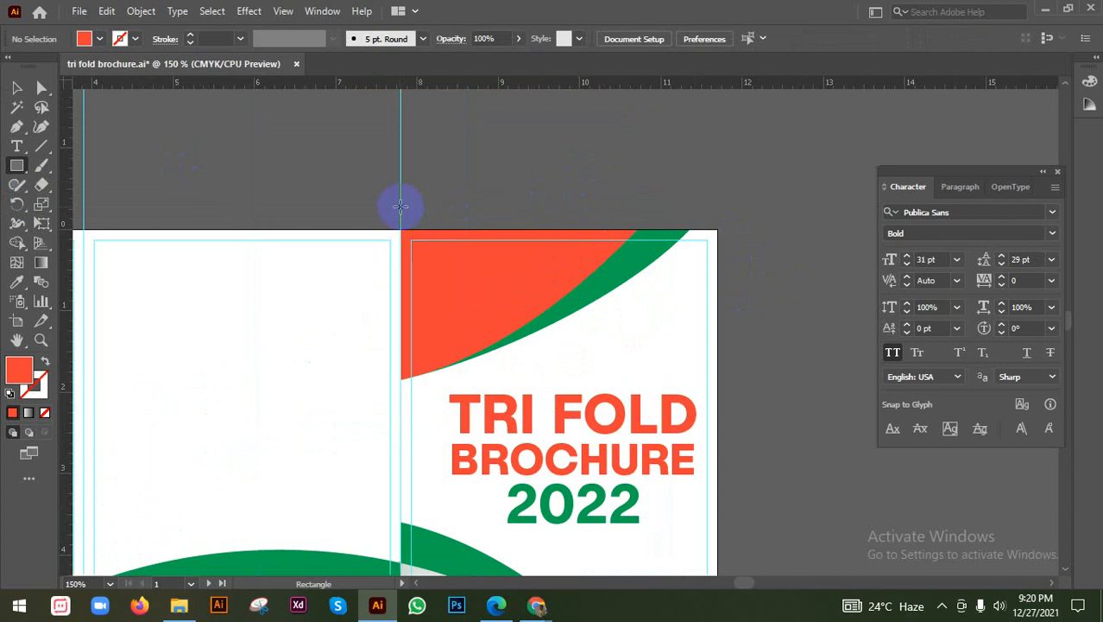
{"action": "left_click_drag", "start_coordinate": [401, 205], "coordinate": [720, 226]}
{"action": "key", "text": "v"}
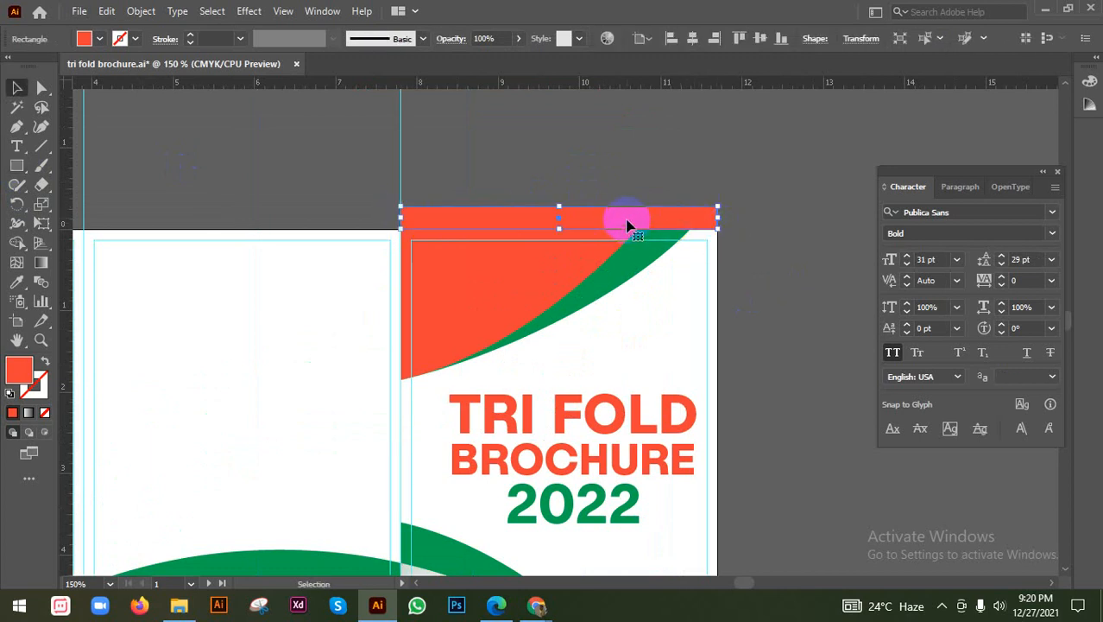
{"action": "left_click_drag", "start_coordinate": [627, 225], "coordinate": [631, 209]}
{"action": "scroll", "coordinate": [645, 253], "scroll_direction": "down", "scroll_amount": 1}
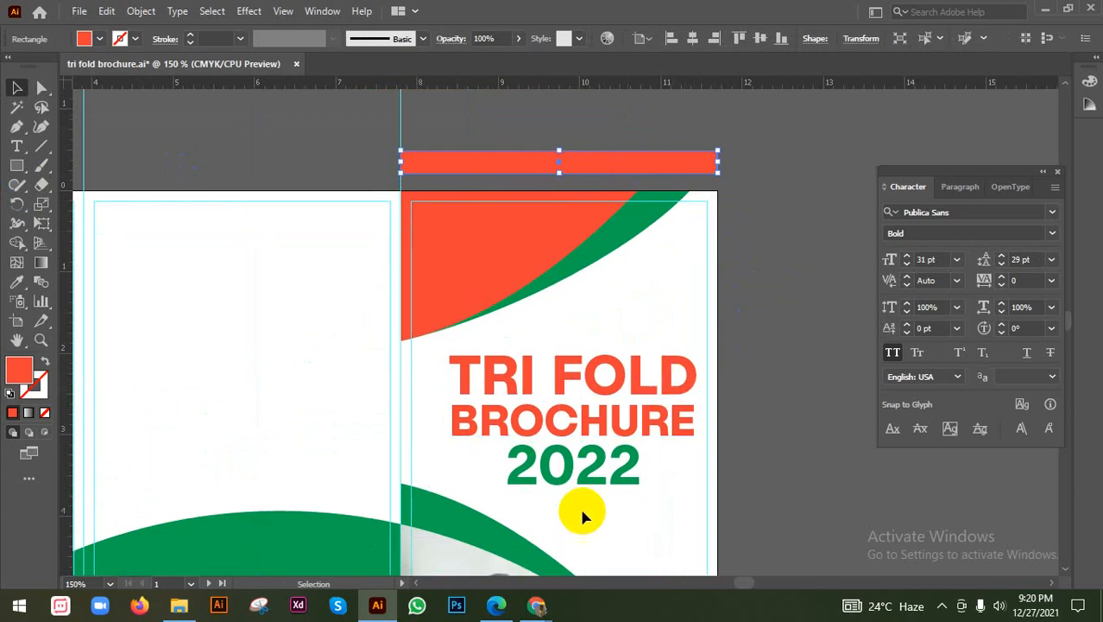
Align the heading and the 2022 text to the horizontal center of the thin rectangle above the front cover
{"action": "left_click_drag", "start_coordinate": [574, 499], "coordinate": [636, 389]}
{"action": "key", "text": "ctrl+z"}
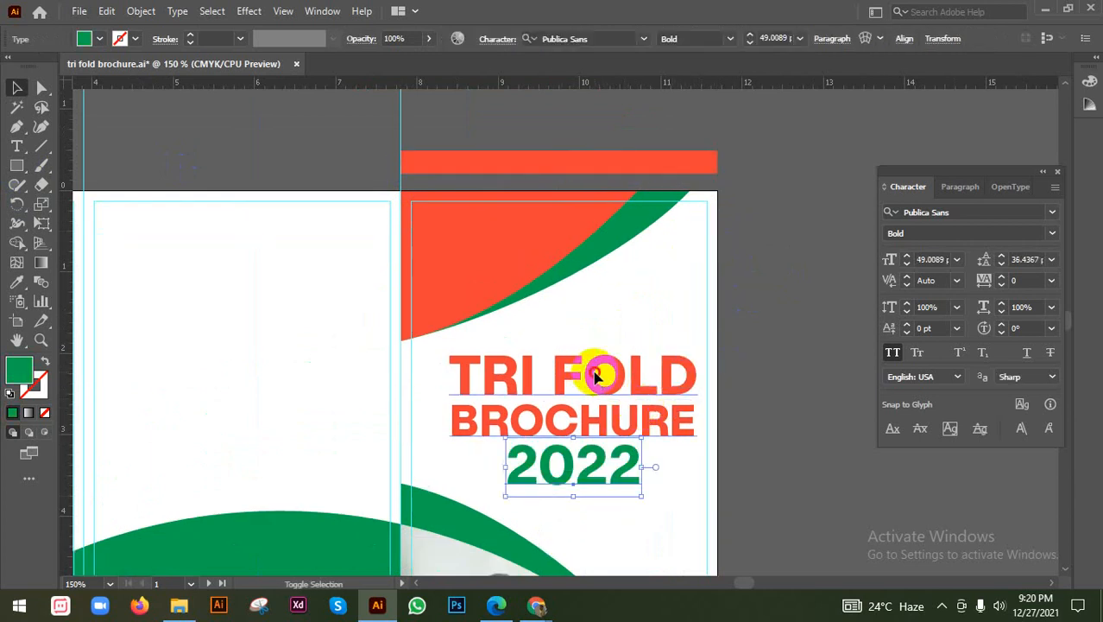
{"action": "left_click", "coordinate": [596, 374], "text": "shift"}
{"action": "left_click", "coordinate": [592, 167], "text": "shift"}
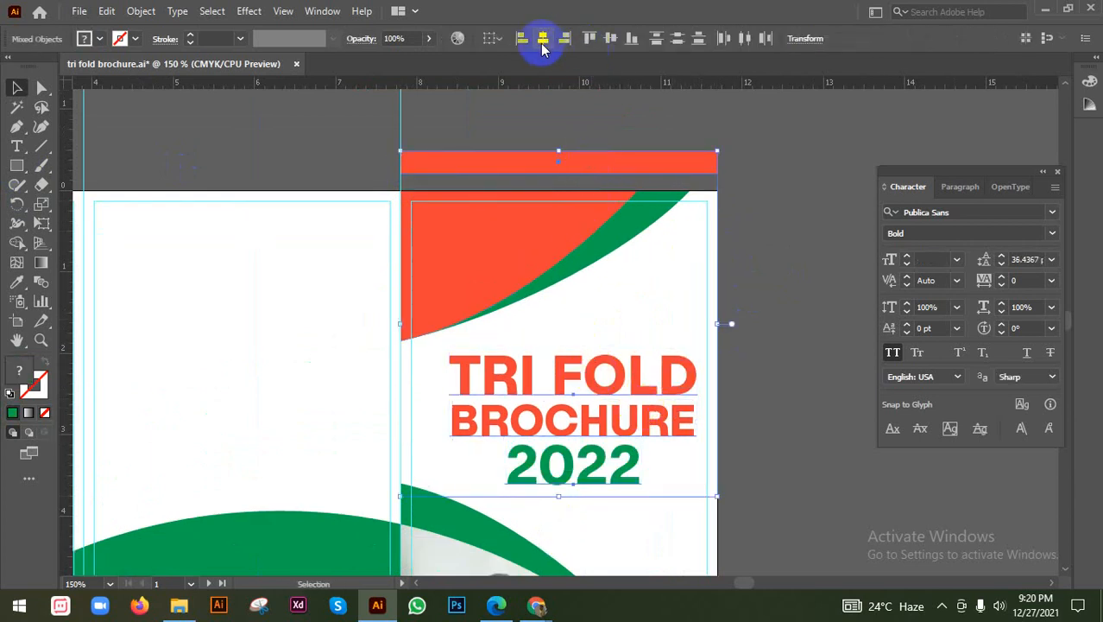
{"action": "left_click", "coordinate": [543, 41]}
{"action": "key", "text": "ctrl+minus"}
Move the 2022 text slightly closer to BROCHURE and delete the thin reference rectangle above the artboard
{"action": "left_click", "coordinate": [558, 349]}
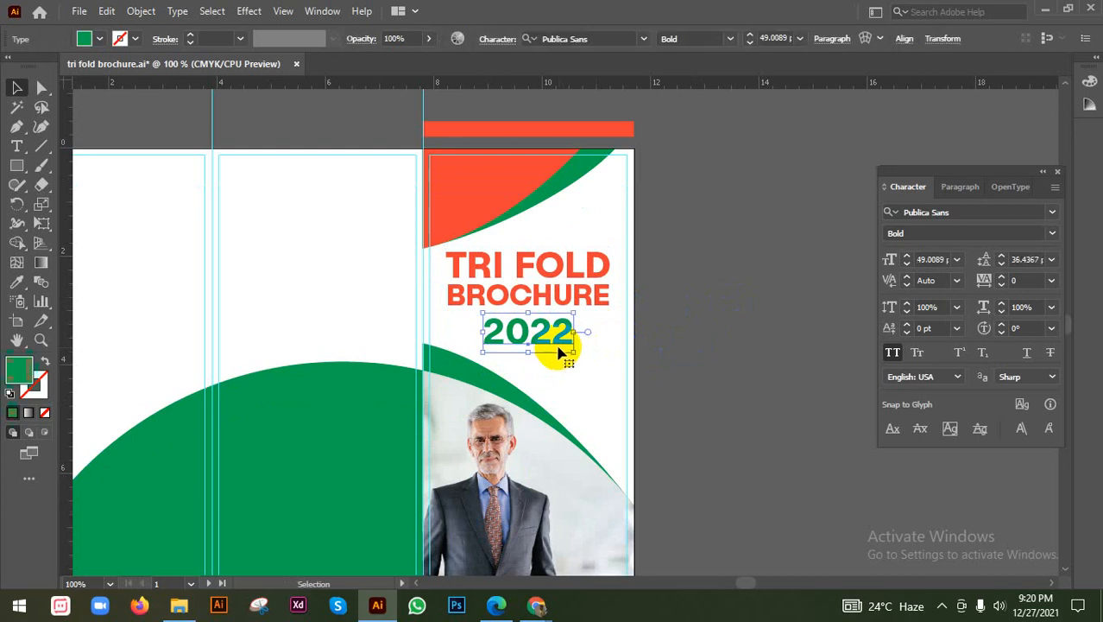
{"action": "left_click_drag", "start_coordinate": [559, 350], "coordinate": [557, 345]}
{"action": "left_click", "coordinate": [702, 330]}
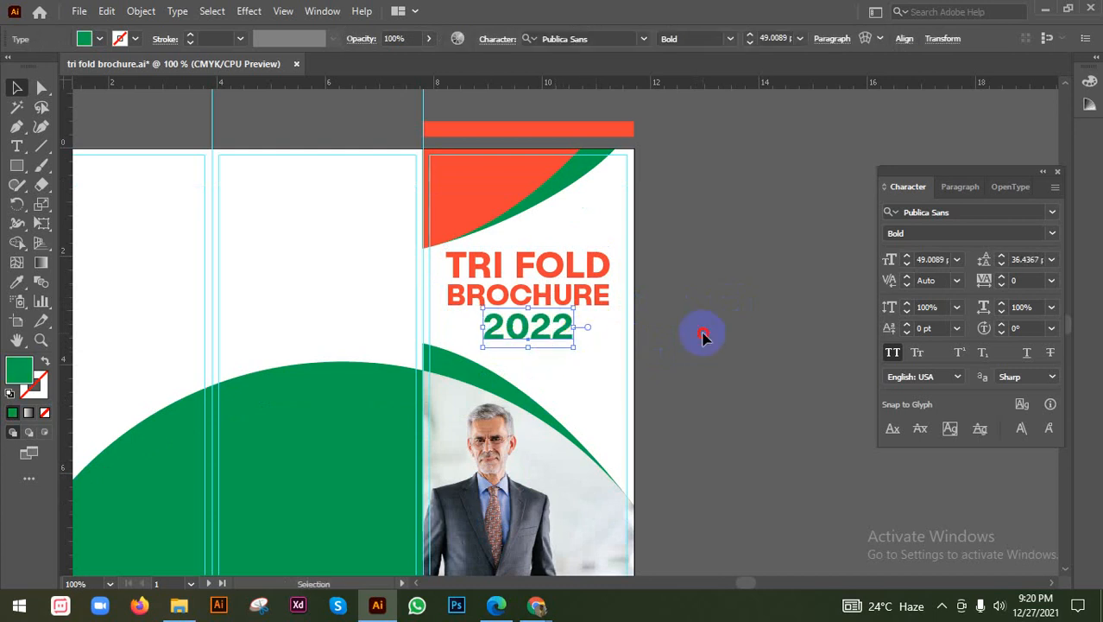
{"action": "left_click", "coordinate": [567, 131]}
{"action": "key", "text": "Delete"}
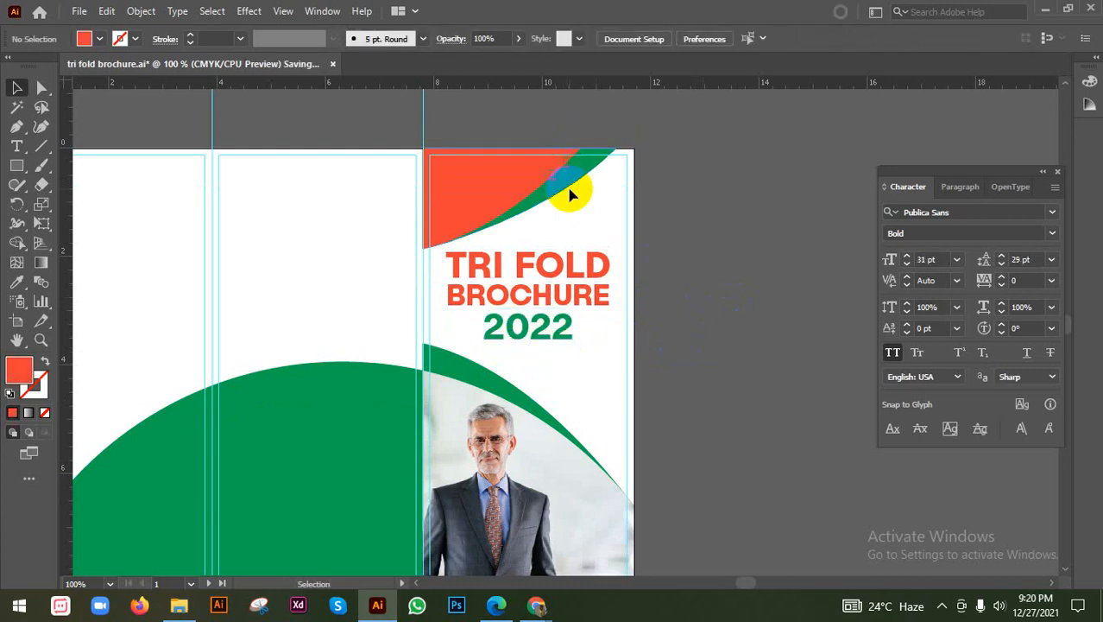
Duplicate the green arc piece of the middle panel in place behind the original
{"action": "scroll", "coordinate": [616, 262], "scroll_direction": "down", "scroll_amount": 2}
{"action": "left_click", "coordinate": [481, 363]}
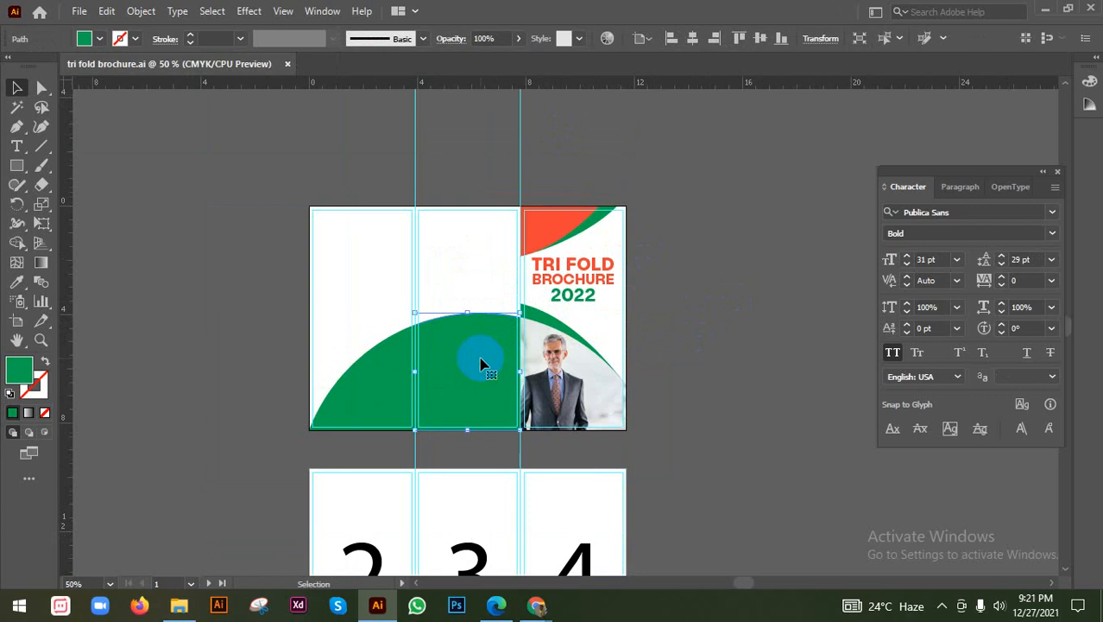
{"action": "scroll", "coordinate": [468, 360], "scroll_direction": "up", "scroll_amount": 2}
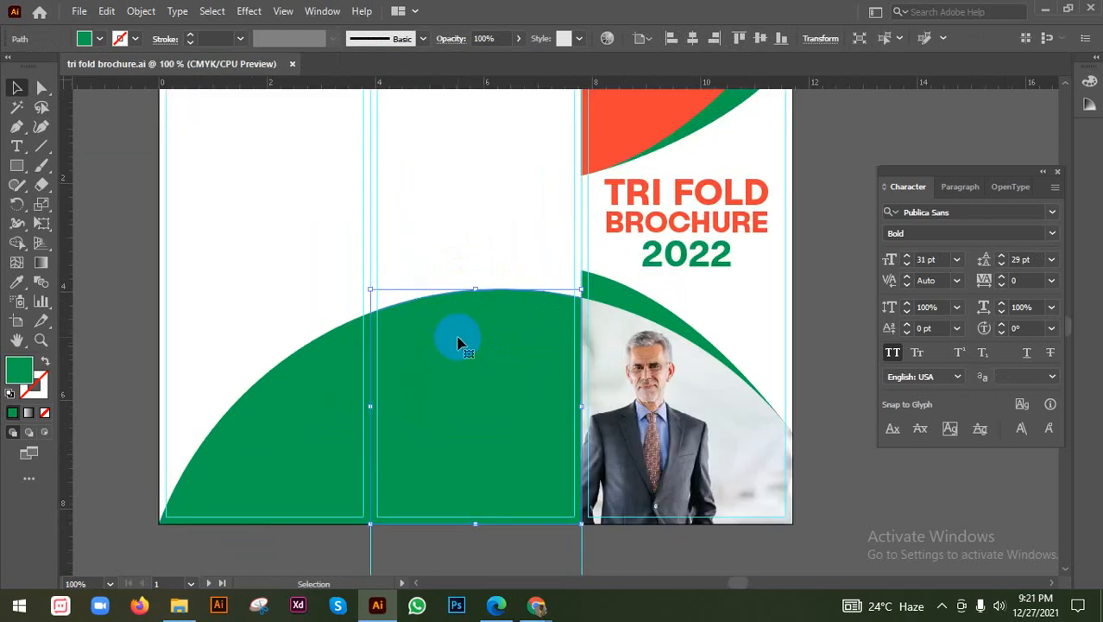
{"action": "scroll", "coordinate": [445, 365], "scroll_direction": "up", "scroll_amount": 1}
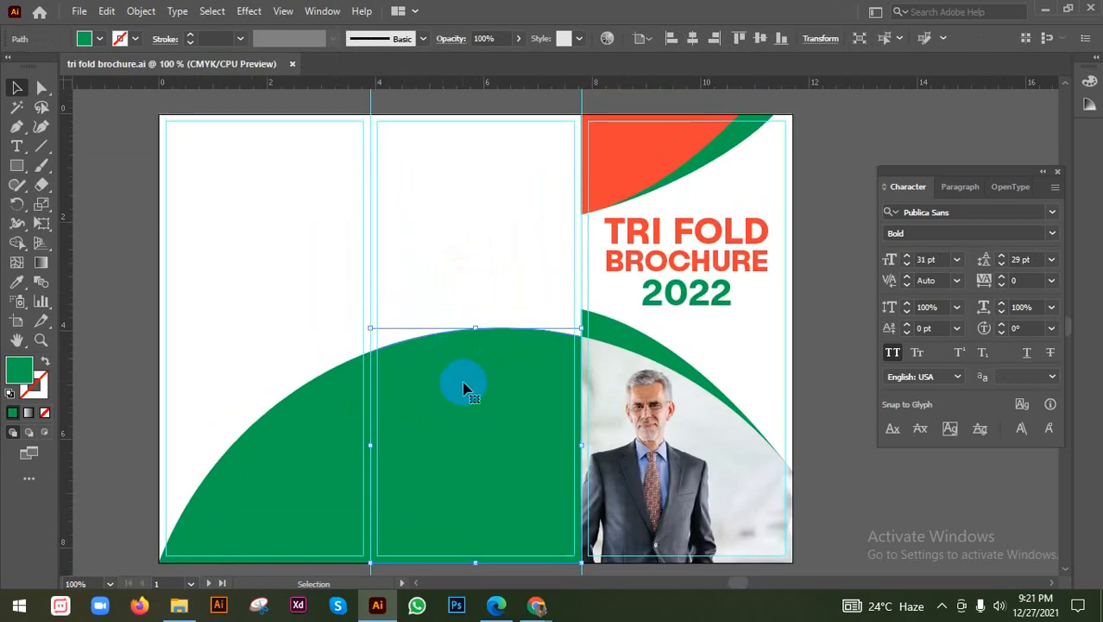
{"action": "key", "text": "v"}
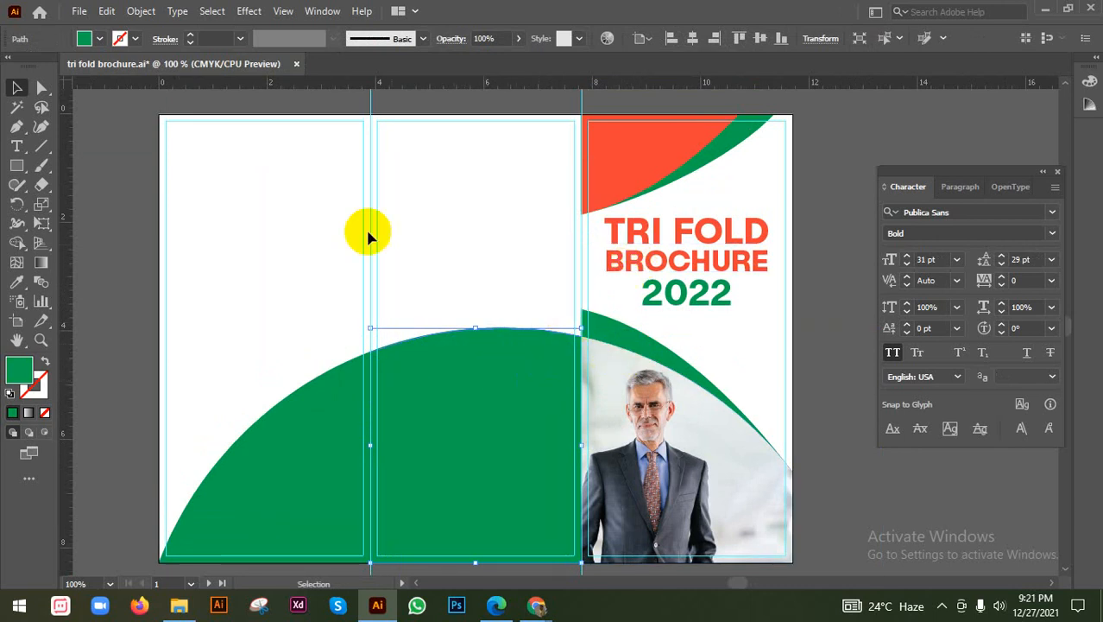
Try to raise the copy's peak and upper-right anchor points above the green arc on the middle panel
{"action": "left_click", "coordinate": [41, 87]}
{"action": "scroll", "coordinate": [577, 333], "scroll_direction": "up", "scroll_amount": 2}
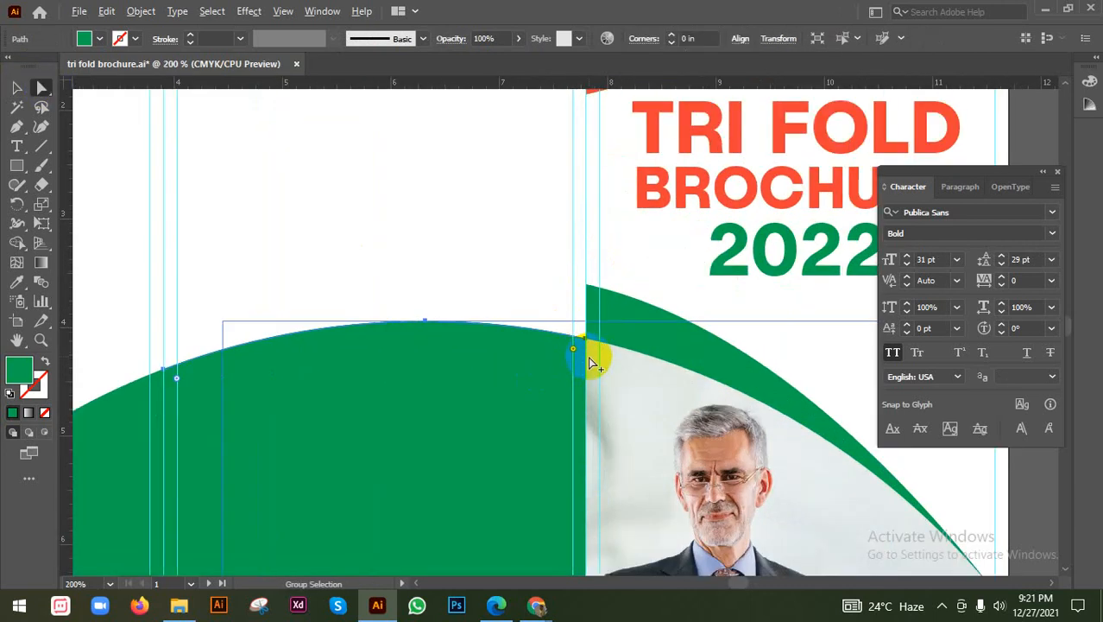
{"action": "left_click", "coordinate": [584, 336]}
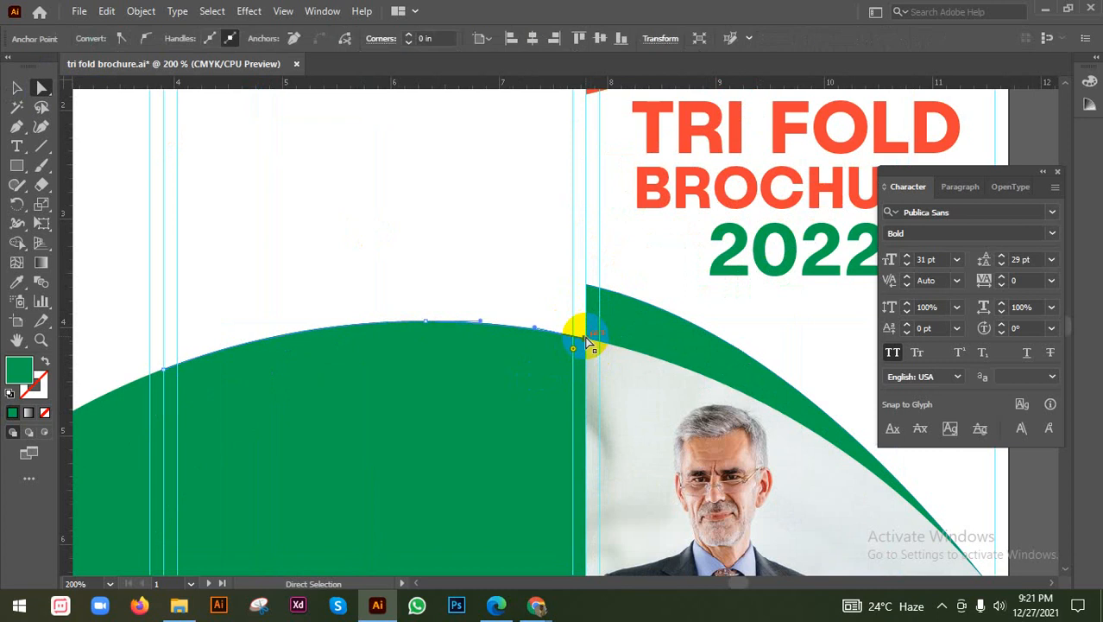
{"action": "left_click", "coordinate": [425, 320], "text": "shift"}
{"action": "scroll", "coordinate": [585, 326], "scroll_direction": "up", "scroll_amount": 2}
{"action": "left_click_drag", "start_coordinate": [580, 354], "coordinate": [584, 251]}
{"action": "key", "text": "ctrl+1"}
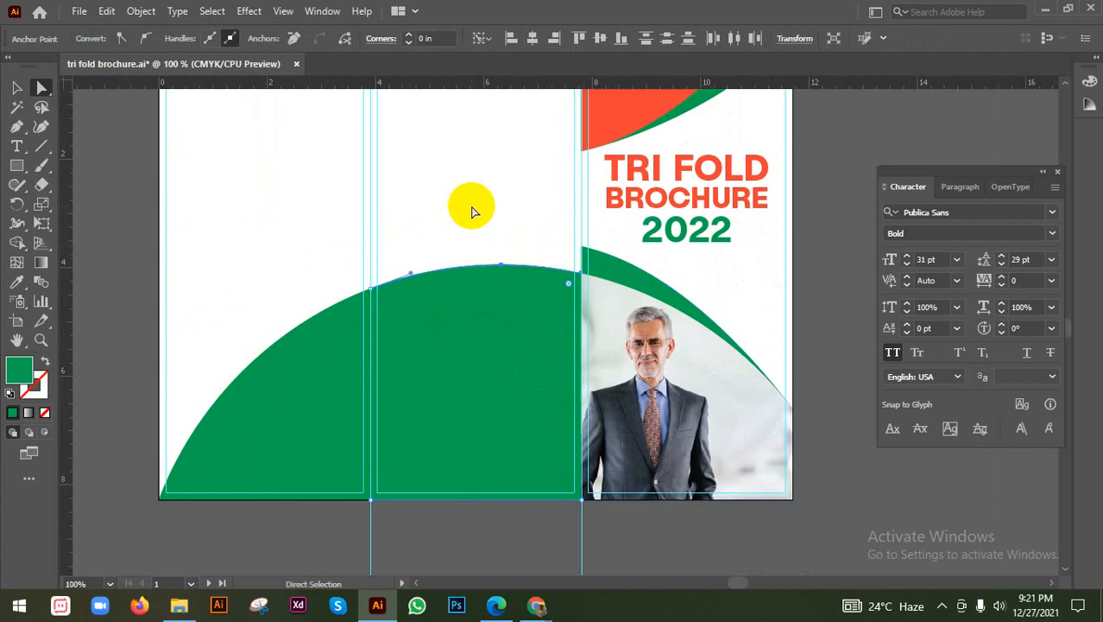
Recolor the arc copy orange-red by sampling the front cover's corner piece with the Eyedropper
{"action": "left_click", "coordinate": [16, 282]}
{"action": "scroll", "coordinate": [572, 242], "scroll_direction": "up", "scroll_amount": 3}
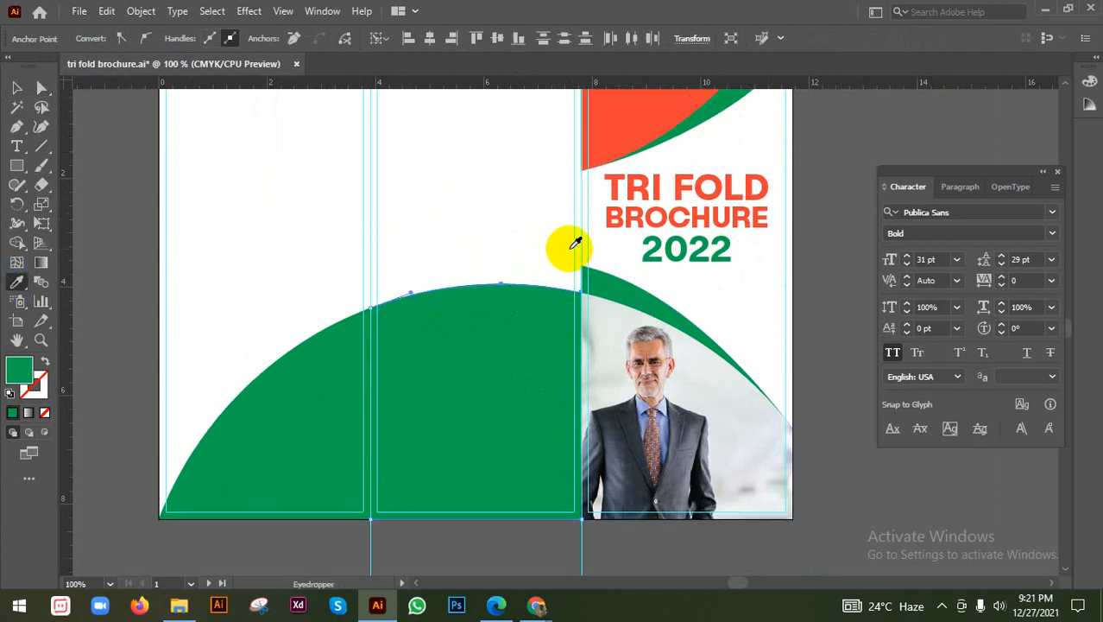
{"action": "left_click", "coordinate": [616, 161]}
{"action": "key", "text": "v"}
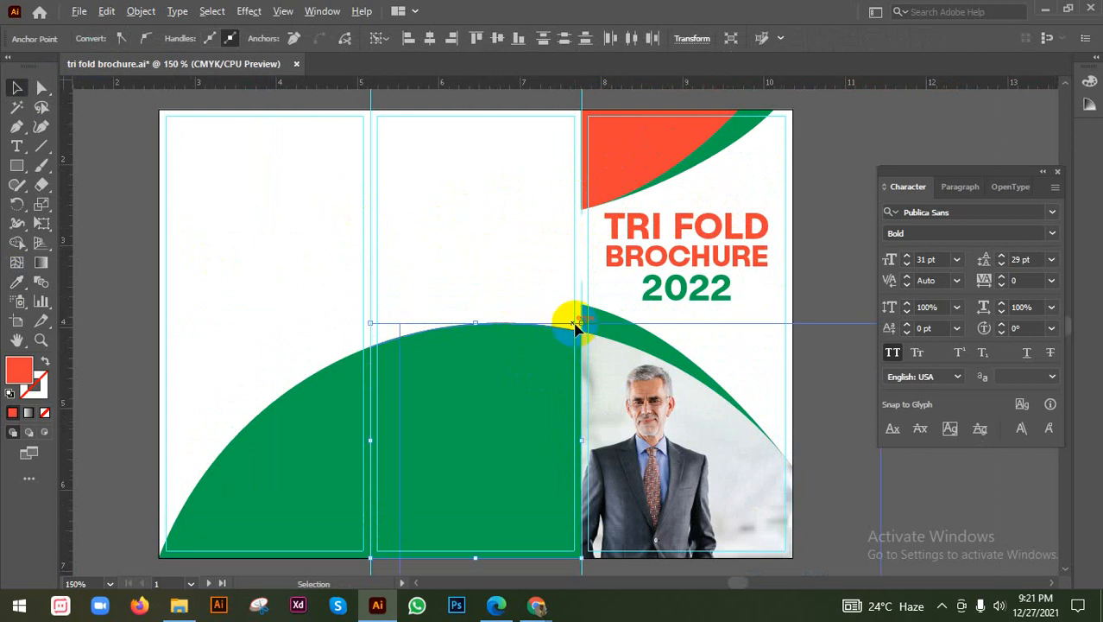
Raise the orange-red copy's peak and upper-right anchor points so its edge meets the top of the front cover's green strip
{"action": "scroll", "coordinate": [567, 314], "scroll_direction": "up", "scroll_amount": 3}
{"action": "left_click", "coordinate": [43, 87]}
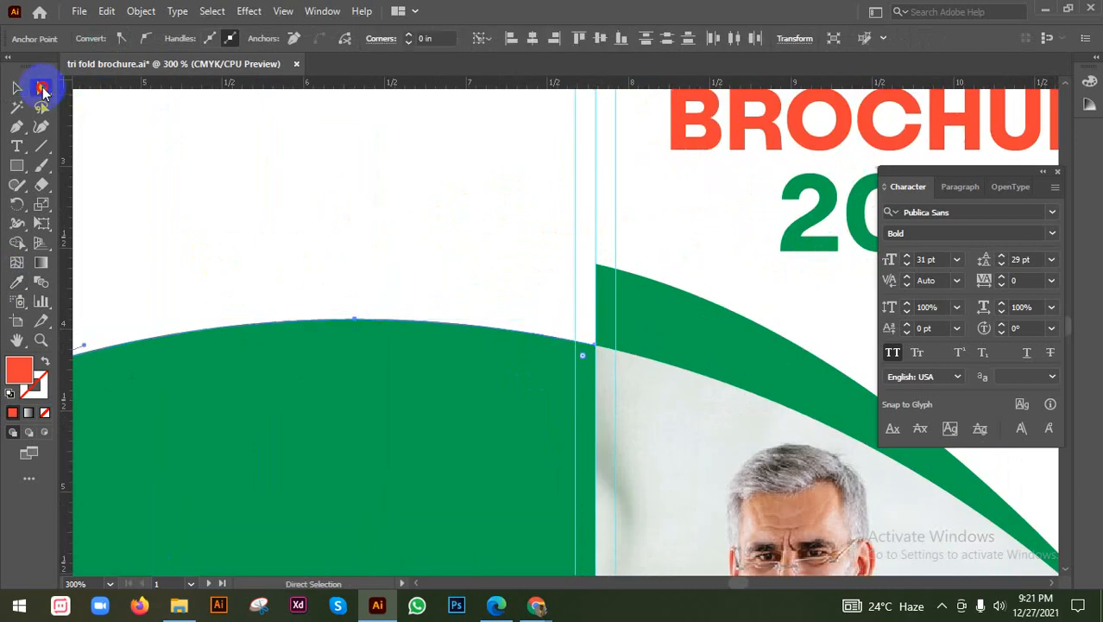
{"action": "left_click", "coordinate": [350, 321]}
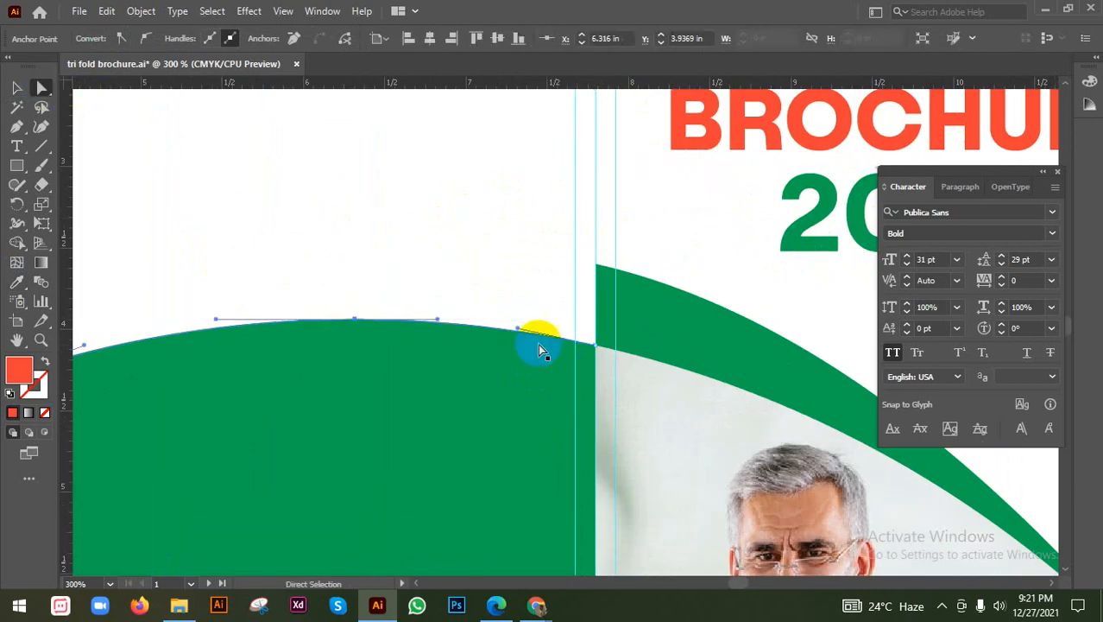
{"action": "left_click", "coordinate": [584, 354]}
{"action": "scroll", "coordinate": [597, 353], "scroll_direction": "down", "scroll_amount": 1}
{"action": "left_click_drag", "start_coordinate": [596, 351], "coordinate": [598, 291]}
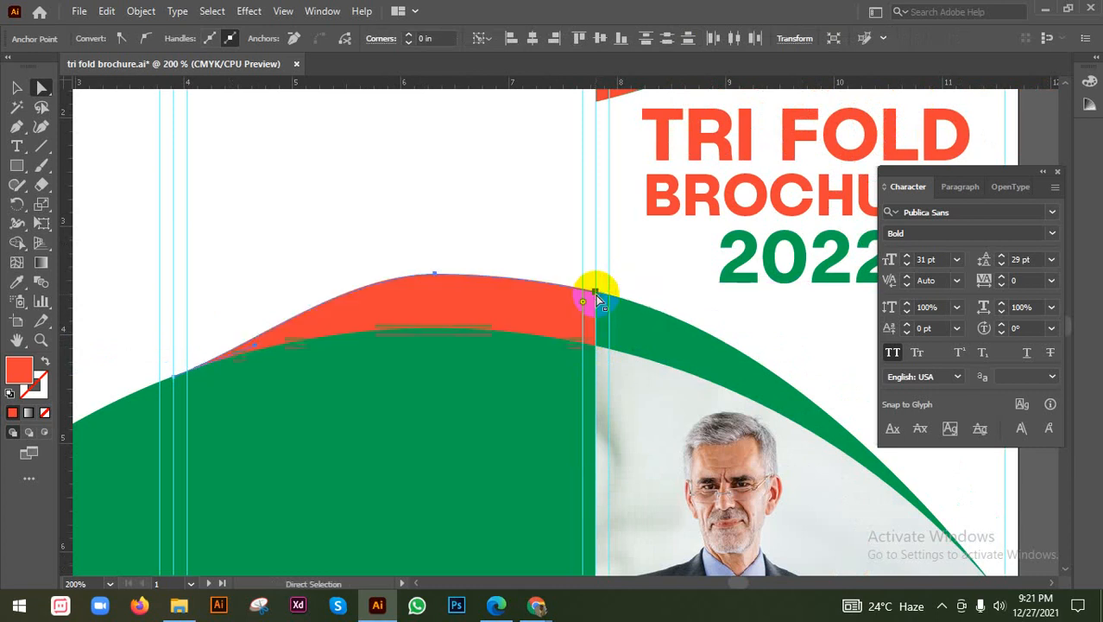
{"action": "left_click", "coordinate": [499, 233]}
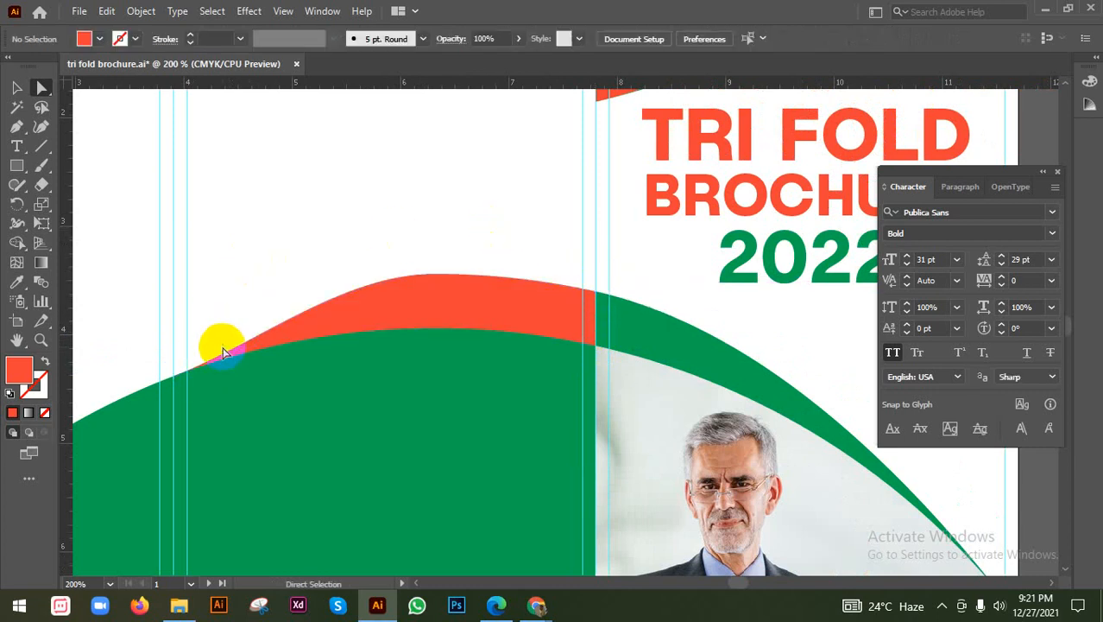
Remove the orange-red arc copy from behind the middle panel's green arc
{"action": "scroll", "coordinate": [346, 224], "scroll_direction": "down", "scroll_amount": 1}
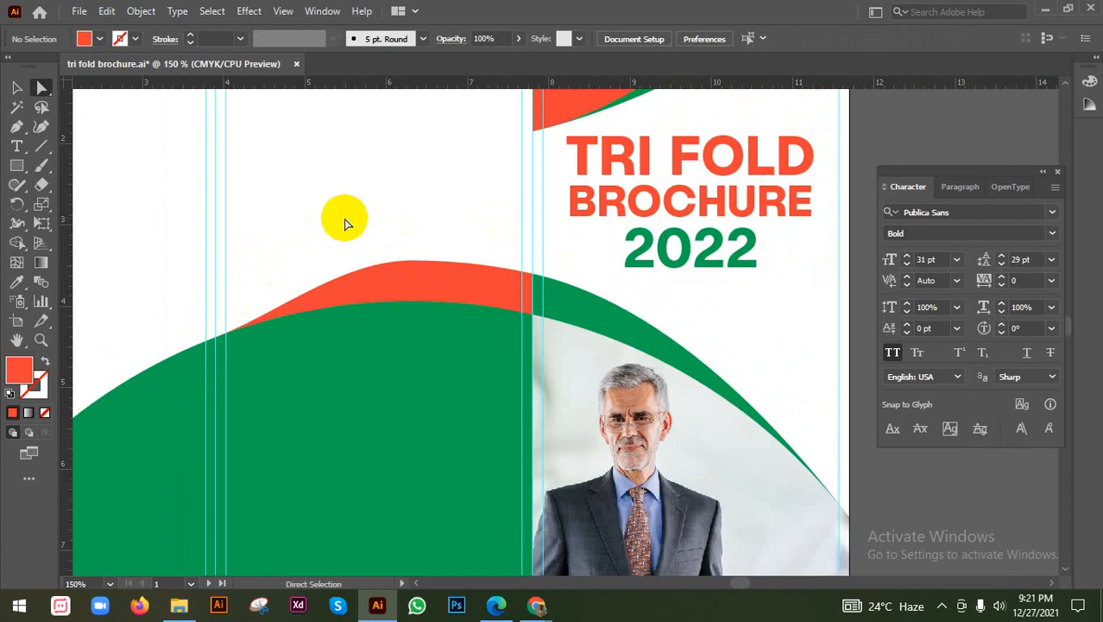
{"action": "key", "text": "ctrl+z"}
{"action": "left_click", "coordinate": [383, 269]}
{"action": "scroll", "coordinate": [383, 270], "scroll_direction": "down", "scroll_amount": 1}
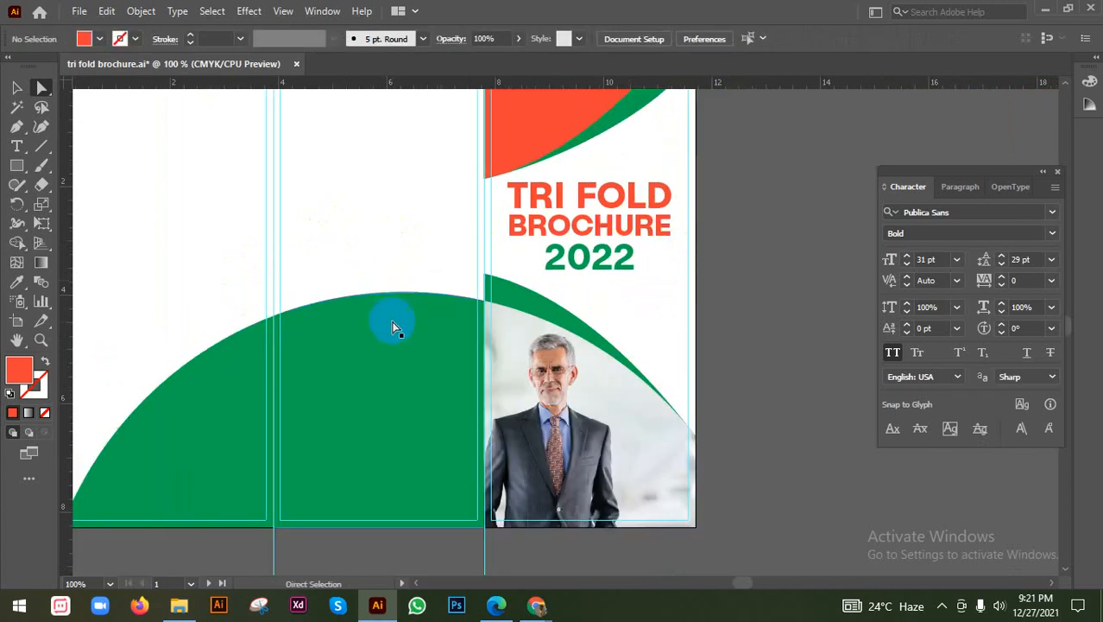
{"action": "left_click_drag", "start_coordinate": [386, 317], "coordinate": [359, 406]}
{"action": "key", "text": "ctrl+z"}
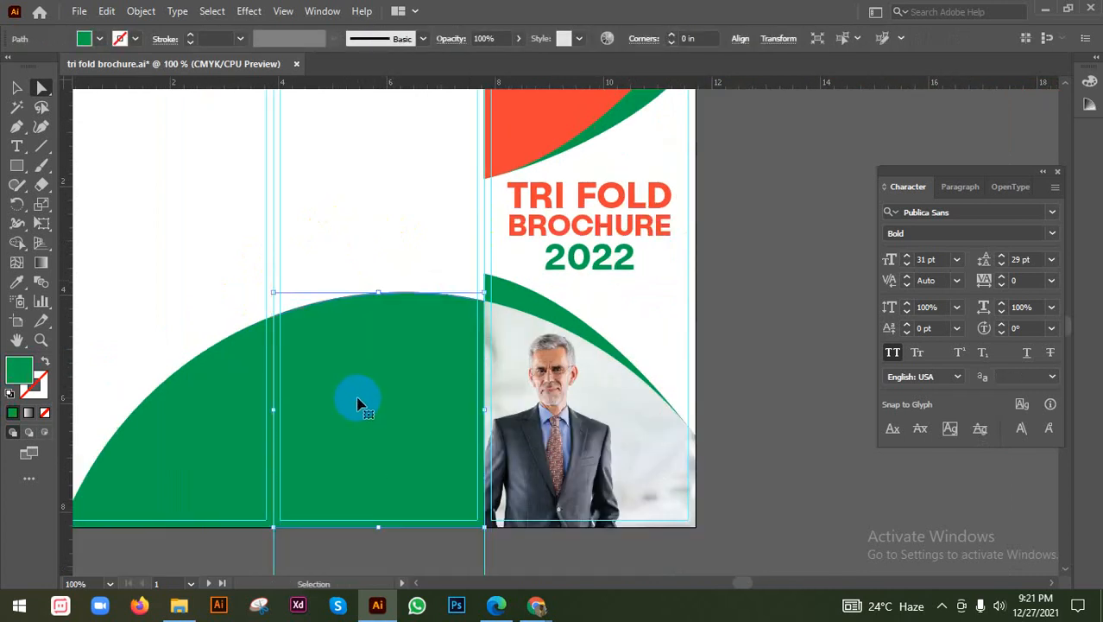
{"action": "key", "text": "ctrl+2"}
{"action": "left_click", "coordinate": [367, 383]}
{"action": "key", "text": "ctrl+2"}
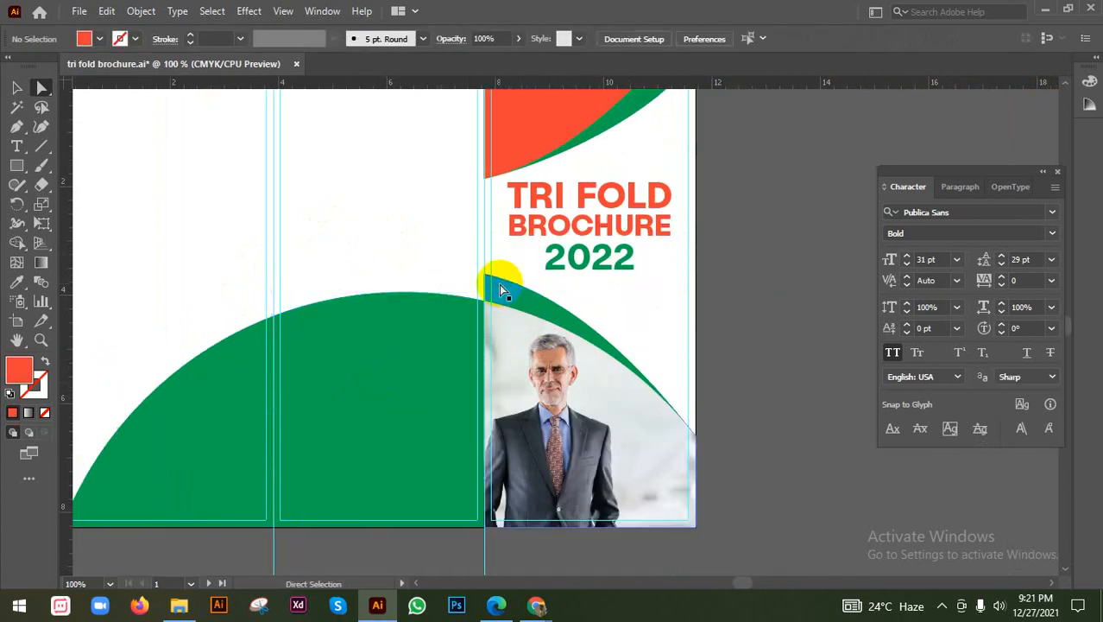
{"action": "left_click_drag", "start_coordinate": [503, 284], "coordinate": [552, 286]}
{"action": "key", "text": "Delete"}
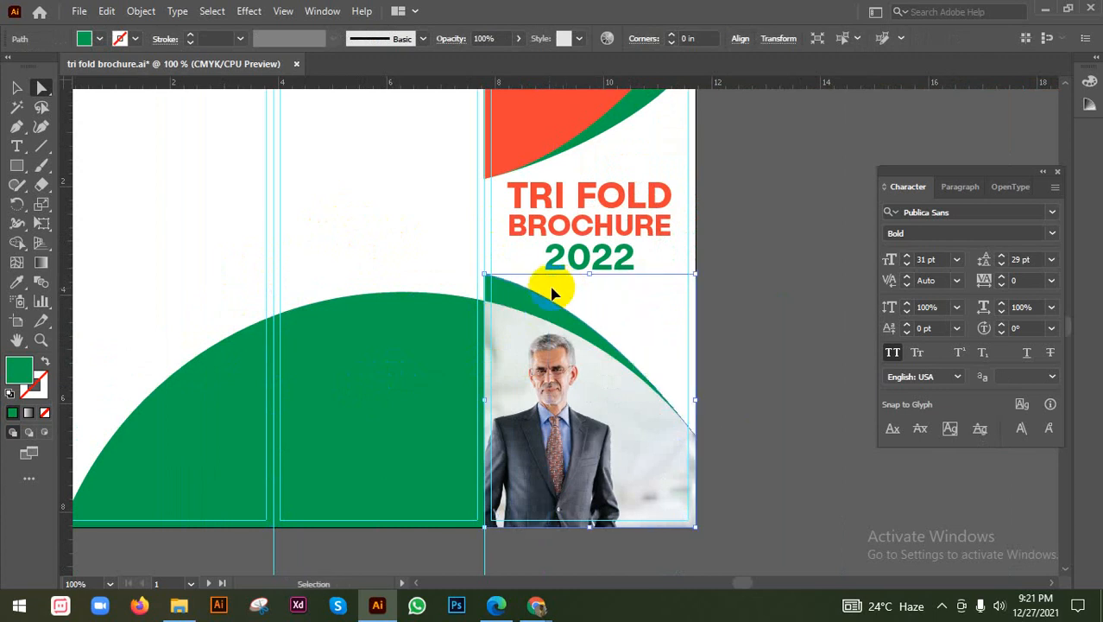
Try to make a reflected copy of the front cover's green strip across the vertical axis
{"action": "scroll", "coordinate": [501, 259], "scroll_direction": "down", "scroll_amount": 2}
{"action": "right_click", "coordinate": [505, 242]}
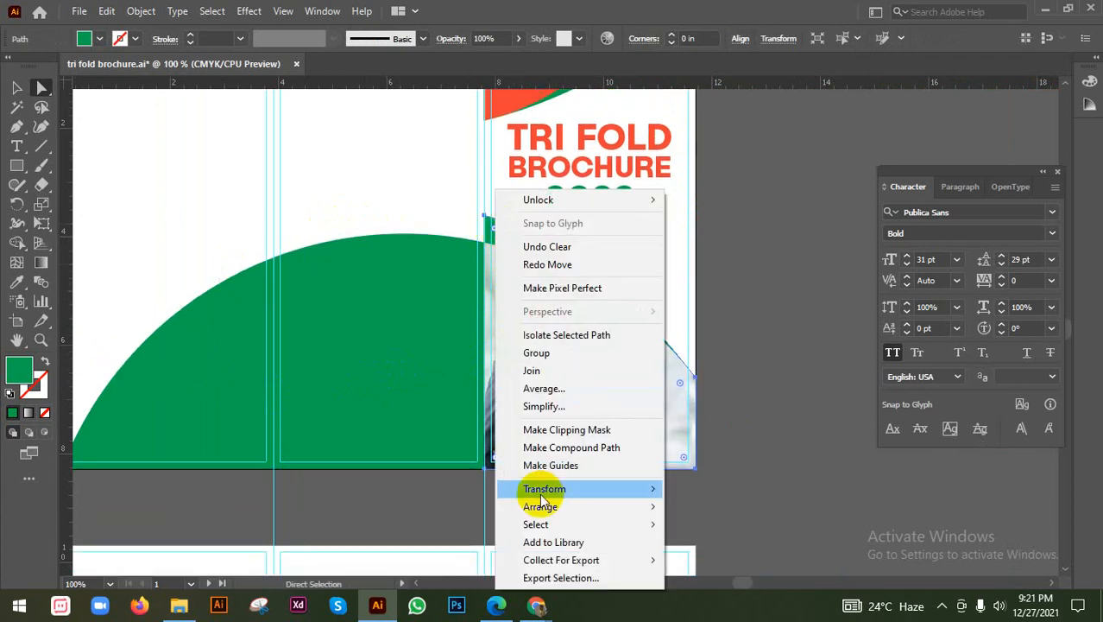
{"action": "mouse_move", "coordinate": [630, 486]}
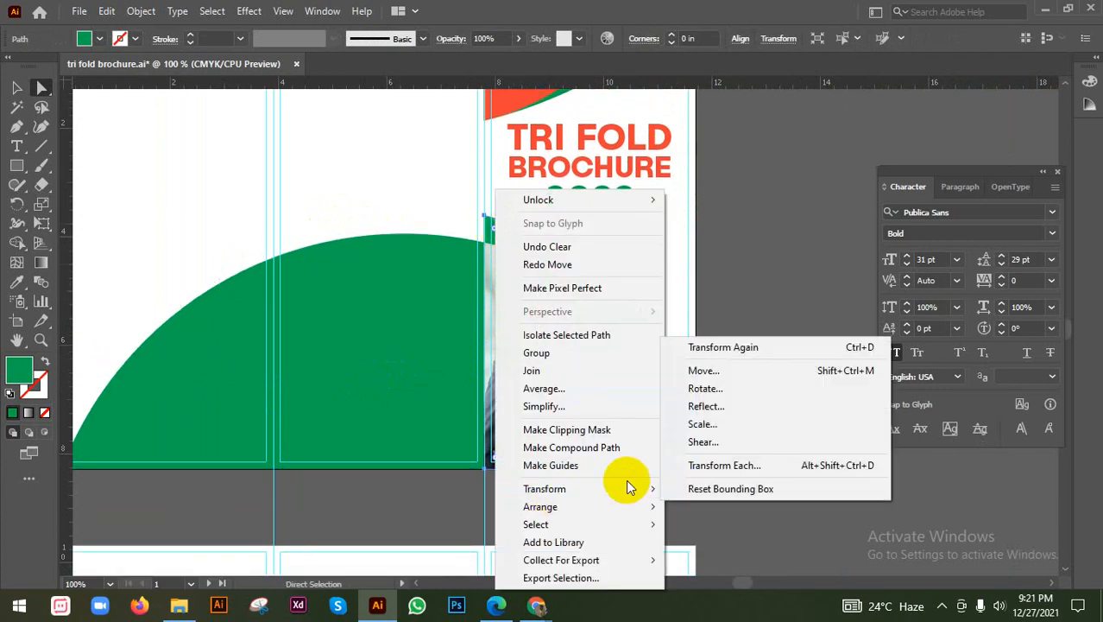
{"action": "left_click", "coordinate": [723, 407]}
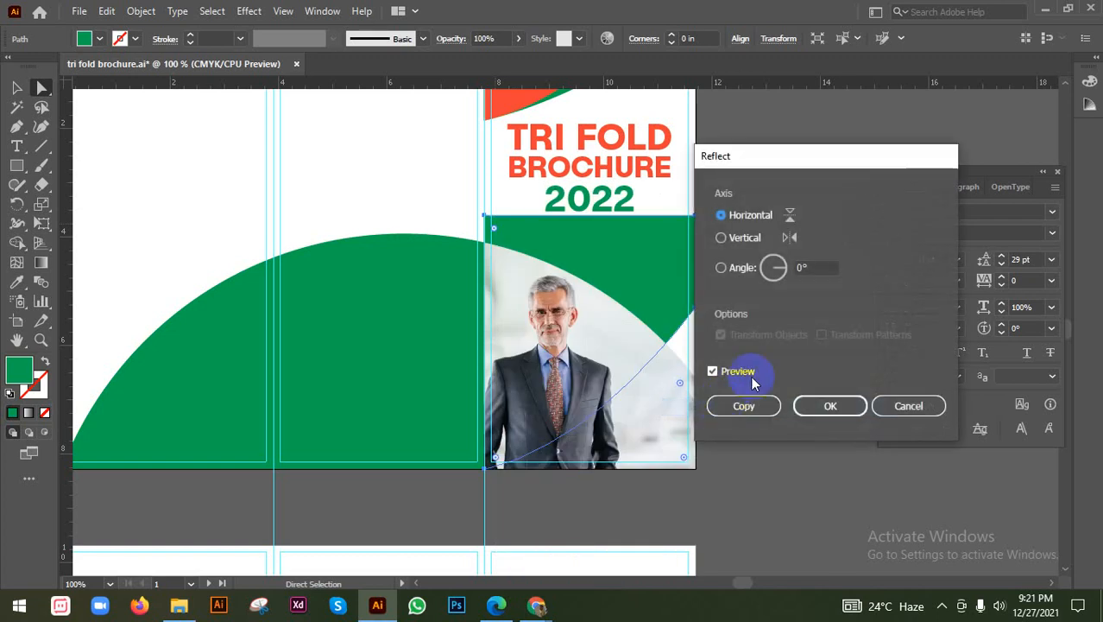
{"action": "left_click", "coordinate": [736, 239]}
{"action": "left_click", "coordinate": [756, 405]}
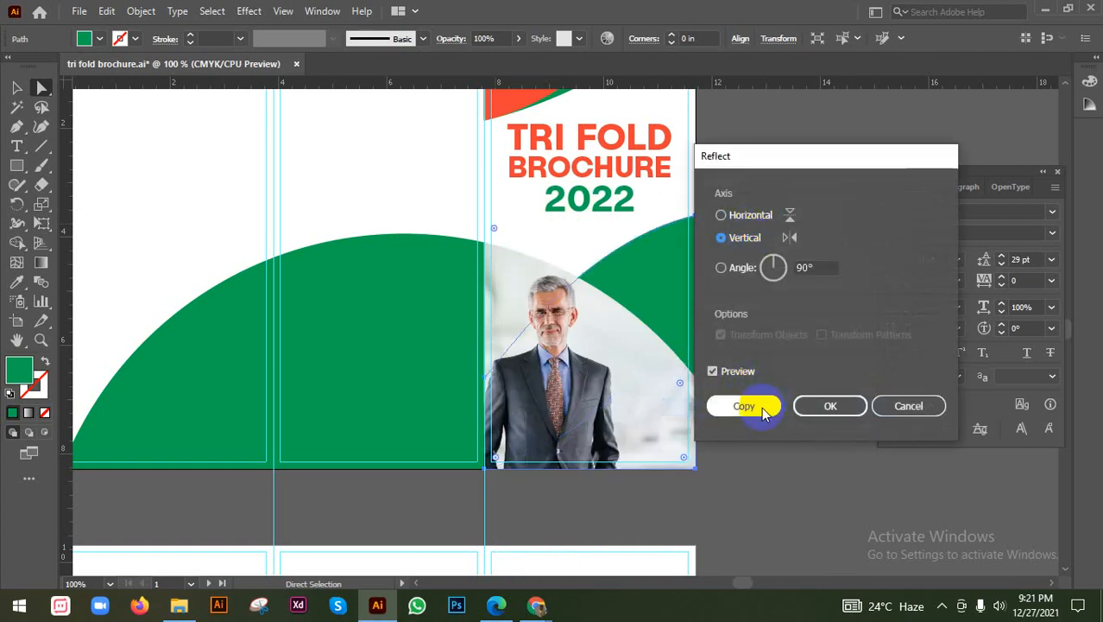
{"action": "left_click_drag", "start_coordinate": [674, 335], "coordinate": [452, 272]}
Try to delete the peak anchor point of the middle panel's green arc
{"action": "left_click_drag", "start_coordinate": [16, 126], "coordinate": [89, 167]}
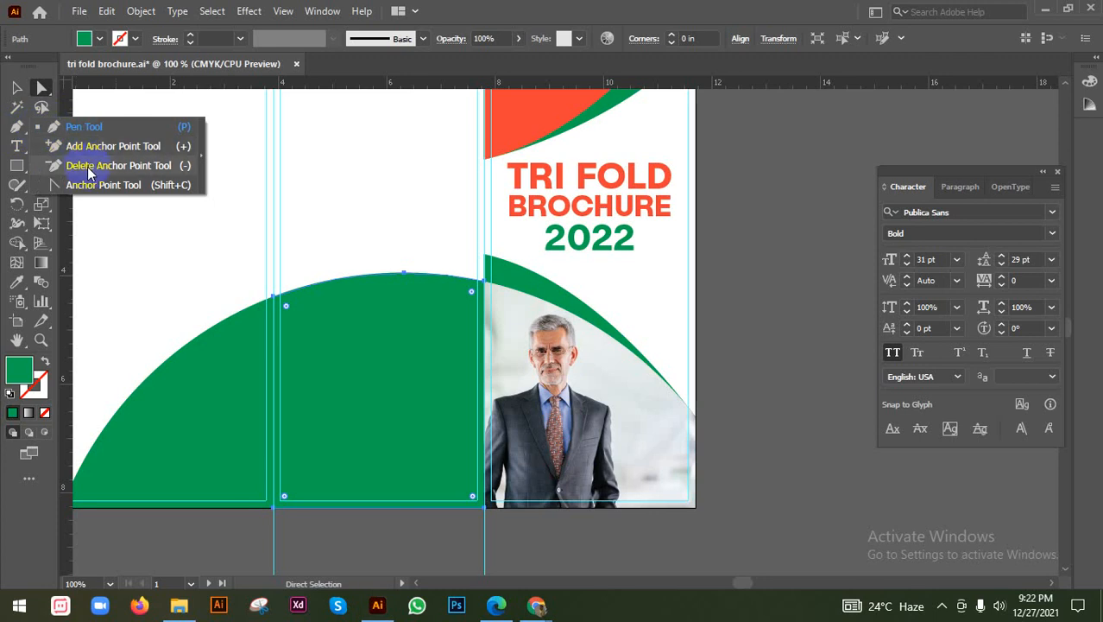
{"action": "scroll", "coordinate": [434, 271], "scroll_direction": "up", "scroll_amount": 2}
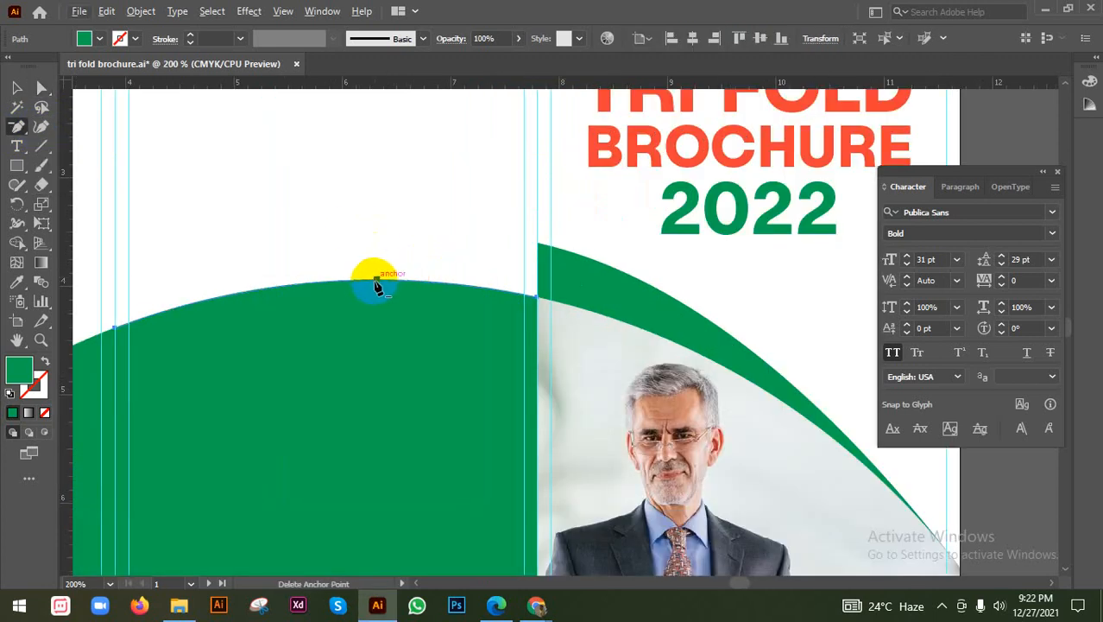
{"action": "left_click", "coordinate": [376, 282]}
{"action": "key", "text": "ctrl+z"}
{"action": "scroll", "coordinate": [377, 285], "scroll_direction": "down", "scroll_amount": 1}
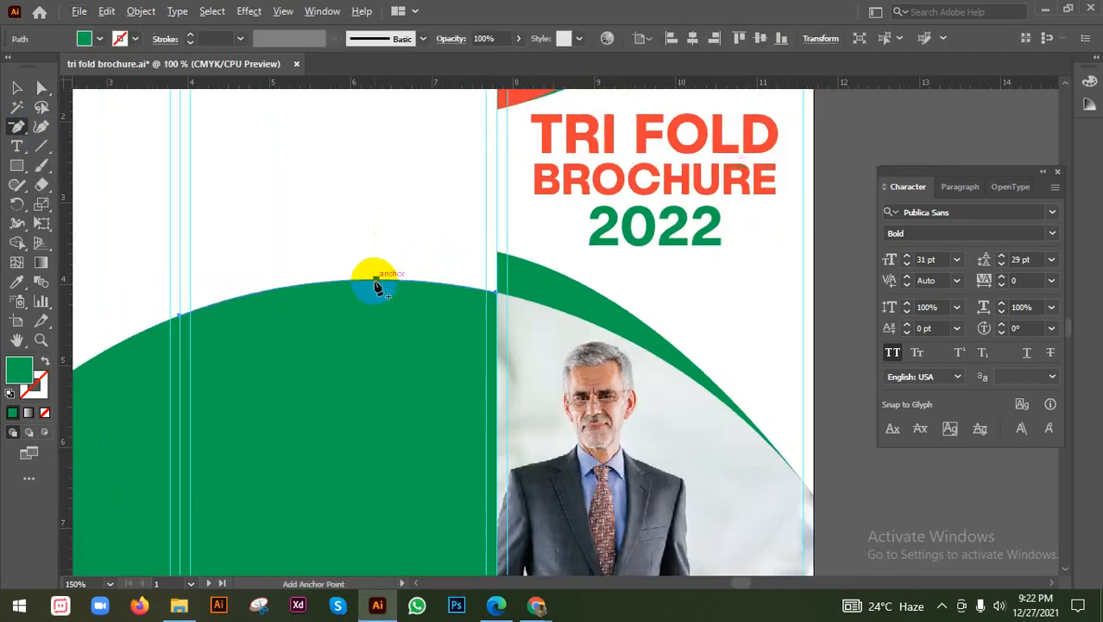
Duplicate the first panel's green arc piece in place behind the original
{"action": "scroll", "coordinate": [375, 282], "scroll_direction": "down", "scroll_amount": 2}
{"action": "key", "text": "v"}
{"action": "left_click", "coordinate": [378, 239]}
{"action": "key", "text": "space"}
{"action": "left_click_drag", "start_coordinate": [338, 239], "coordinate": [526, 177]}
{"action": "scroll", "coordinate": [526, 177], "scroll_direction": "up", "scroll_amount": 1}
{"action": "key", "text": "a"}
{"action": "left_click", "coordinate": [394, 347]}
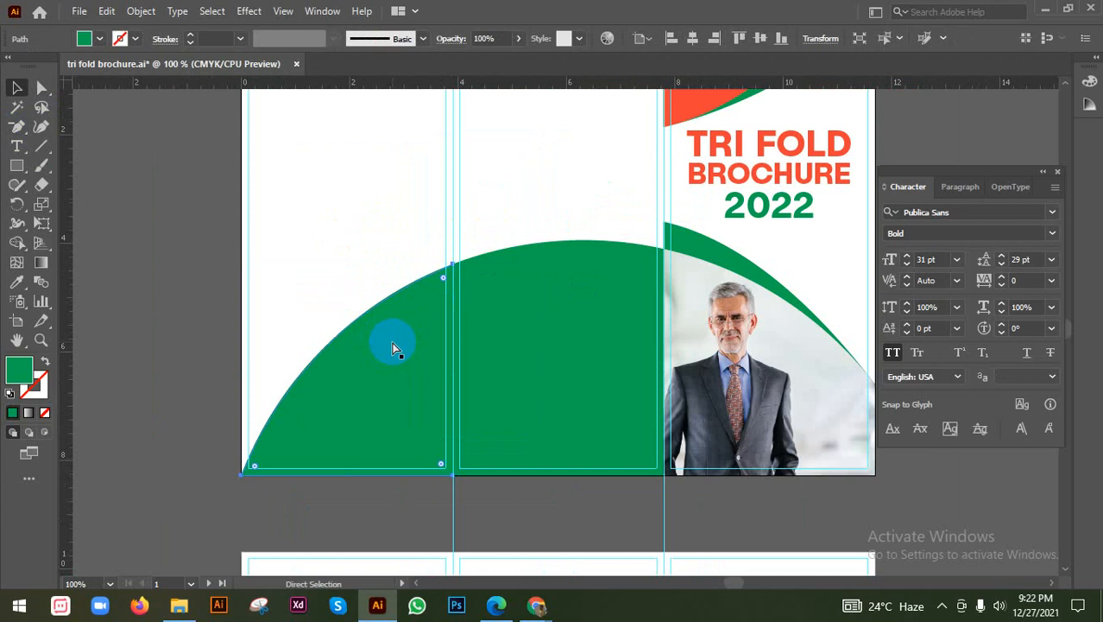
Recolor the first panel's arc copy orange-red by sampling the front cover's corner piece with the Eyedropper
{"action": "key", "text": "v"}
{"action": "left_click", "coordinate": [23, 281]}
{"action": "scroll", "coordinate": [645, 254], "scroll_direction": "up", "scroll_amount": 1}
{"action": "left_click", "coordinate": [719, 124]}
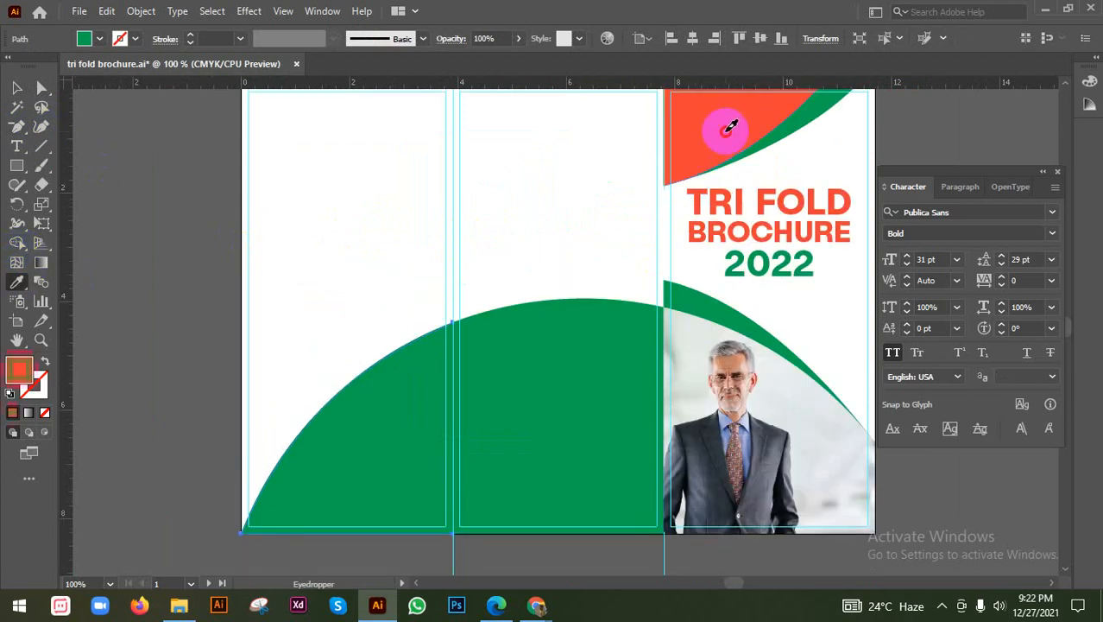
Raise the orange-red copy's upper-right anchor point above the green arc at the first fold line
{"action": "left_click", "coordinate": [43, 92]}
{"action": "left_click", "coordinate": [448, 326]}
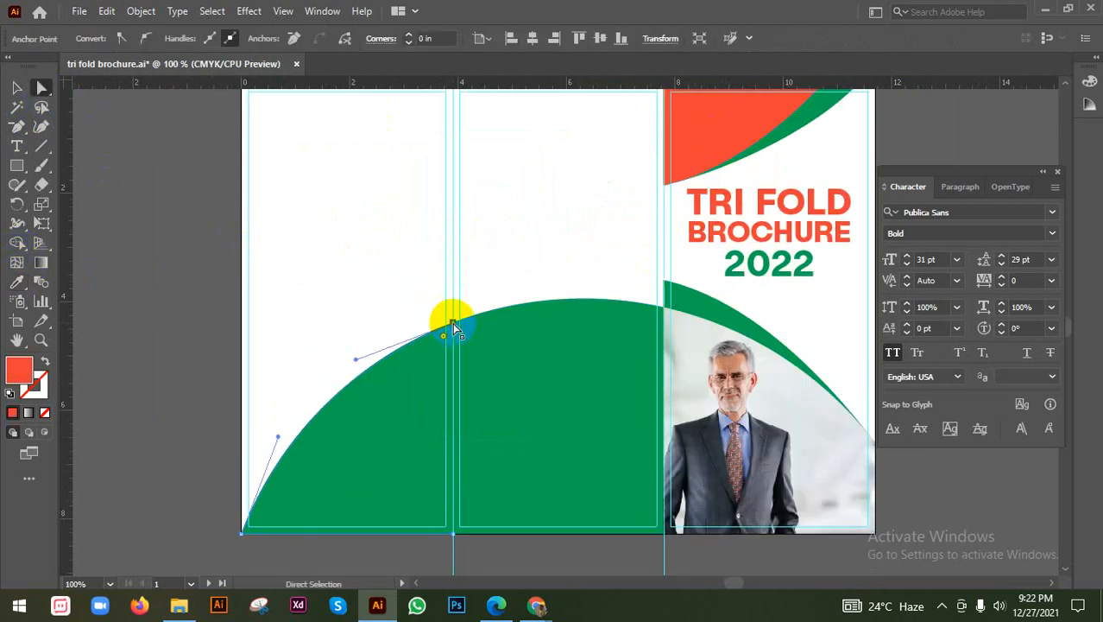
{"action": "left_click_drag", "start_coordinate": [455, 326], "coordinate": [456, 283]}
{"action": "left_click", "coordinate": [514, 273]}
{"action": "scroll", "coordinate": [518, 278], "scroll_direction": "up", "scroll_amount": 1}
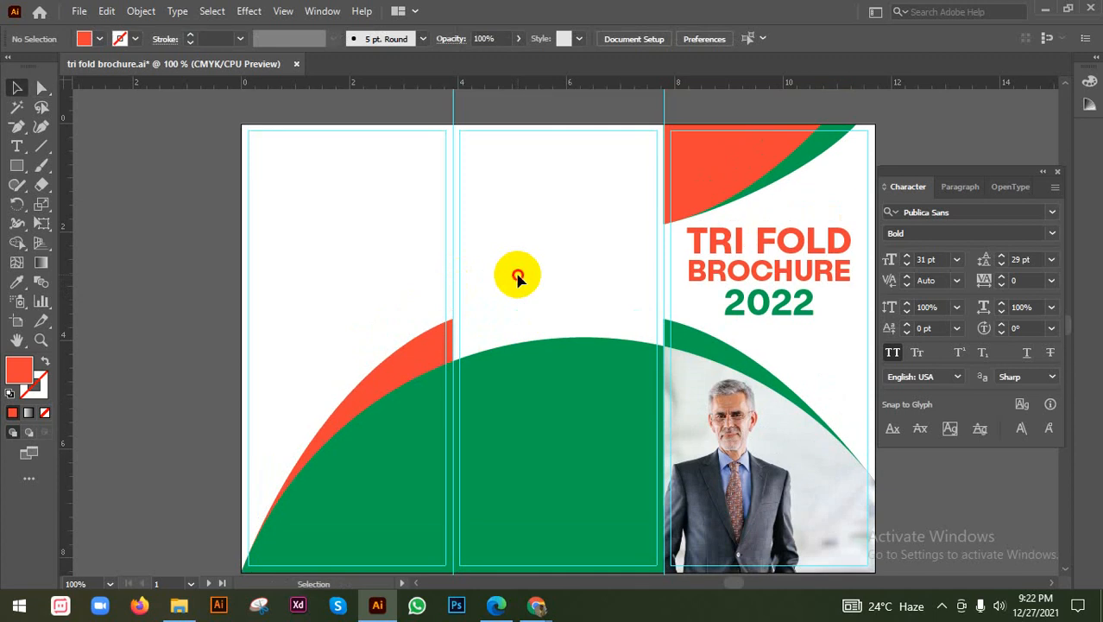
Place a horizontal guide level with the tops of the orange-red arc piece and the front cover's green strip
{"action": "left_click_drag", "start_coordinate": [377, 80], "coordinate": [376, 321]}
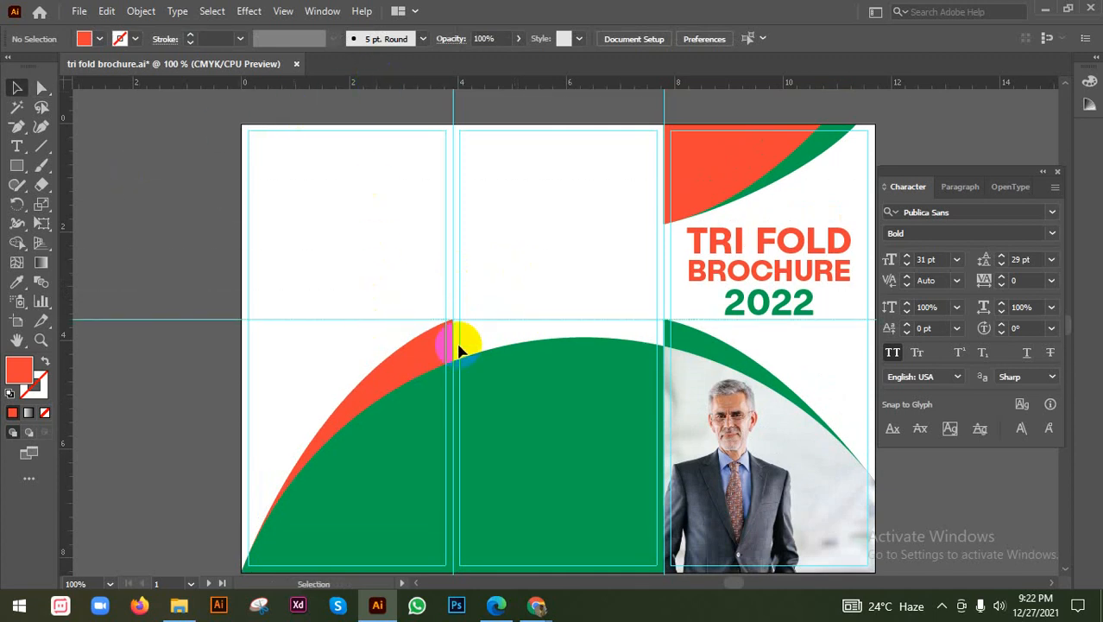
{"action": "scroll", "coordinate": [480, 332], "scroll_direction": "up", "scroll_amount": 4, "text": "alt"}
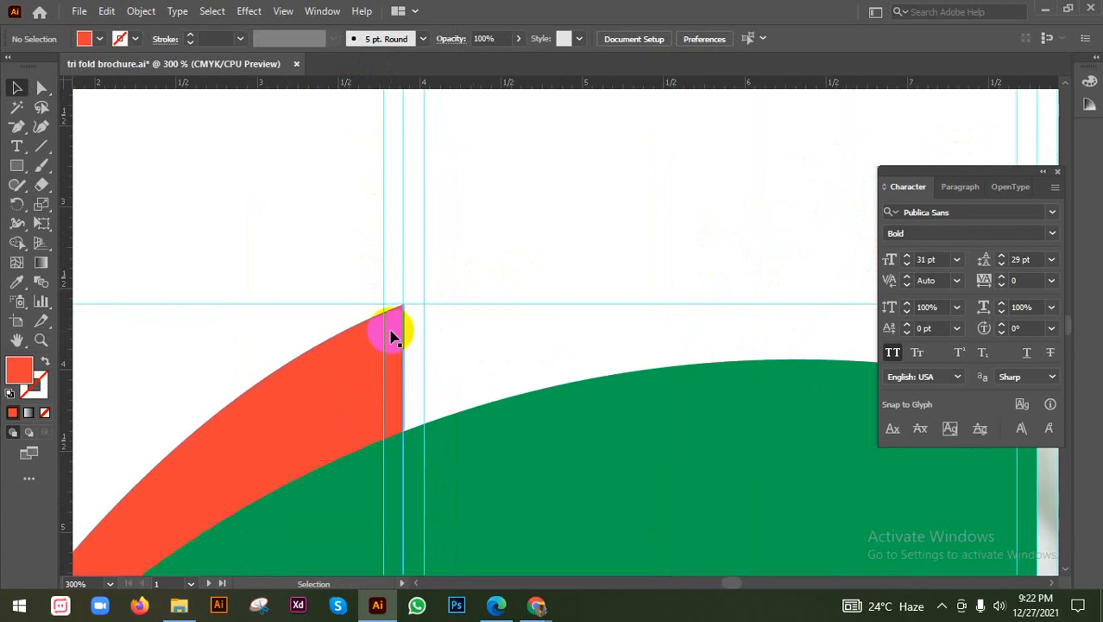
{"action": "scroll", "coordinate": [430, 313], "scroll_direction": "down", "scroll_amount": 4, "text": "alt"}
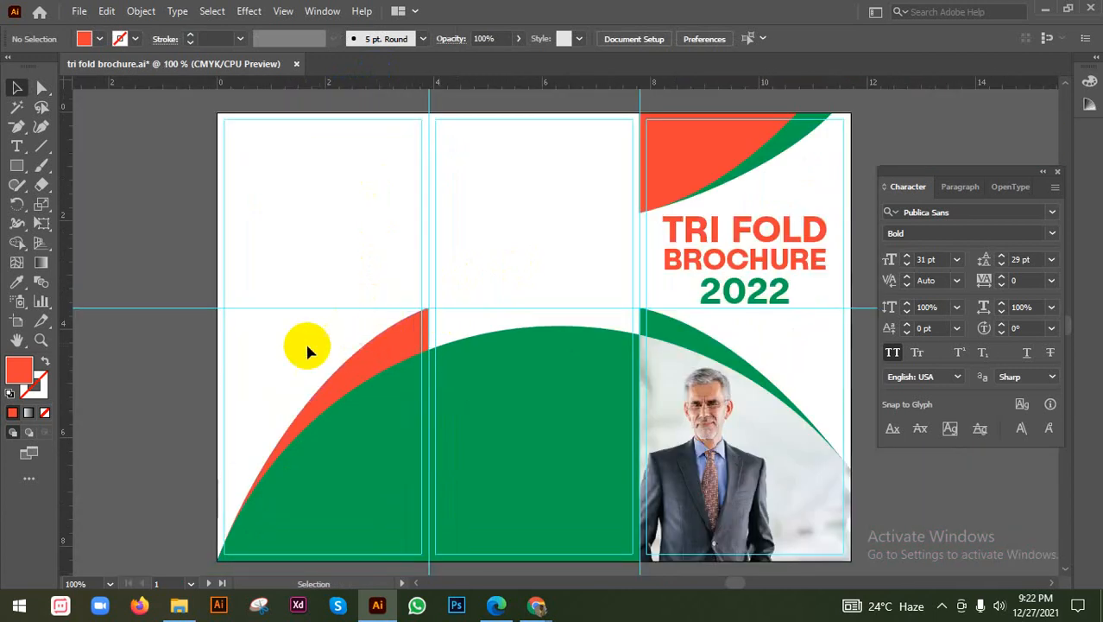
{"action": "scroll", "coordinate": [627, 353], "scroll_direction": "down", "scroll_amount": 1, "text": "alt"}
{"action": "left_click", "coordinate": [468, 411]}
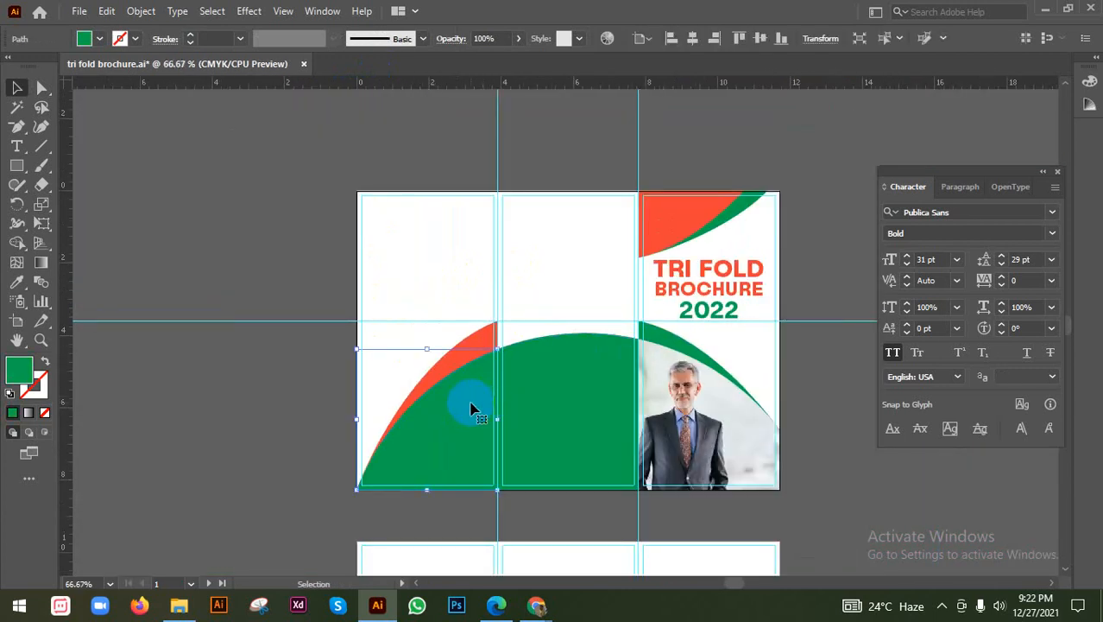
{"action": "left_click_drag", "start_coordinate": [468, 411], "coordinate": [350, 406]}
{"action": "key", "text": "ctrl+z"}
{"action": "left_click", "coordinate": [231, 388]}
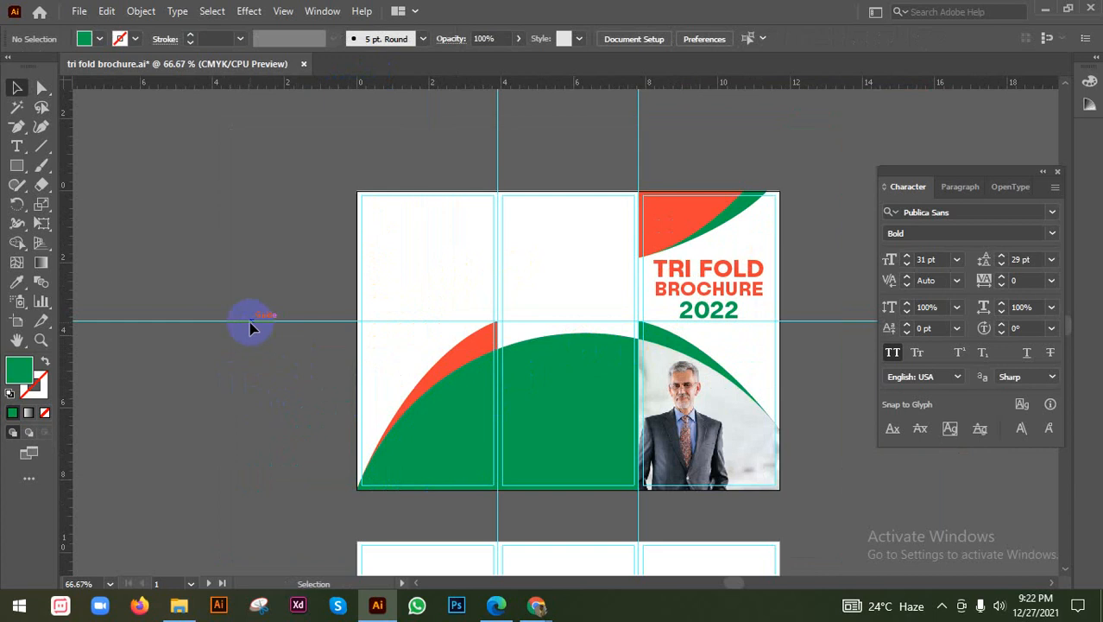
Hide the guides to review the page without them and show them again
{"action": "right_click", "coordinate": [245, 217]}
{"action": "left_click", "coordinate": [275, 370]}
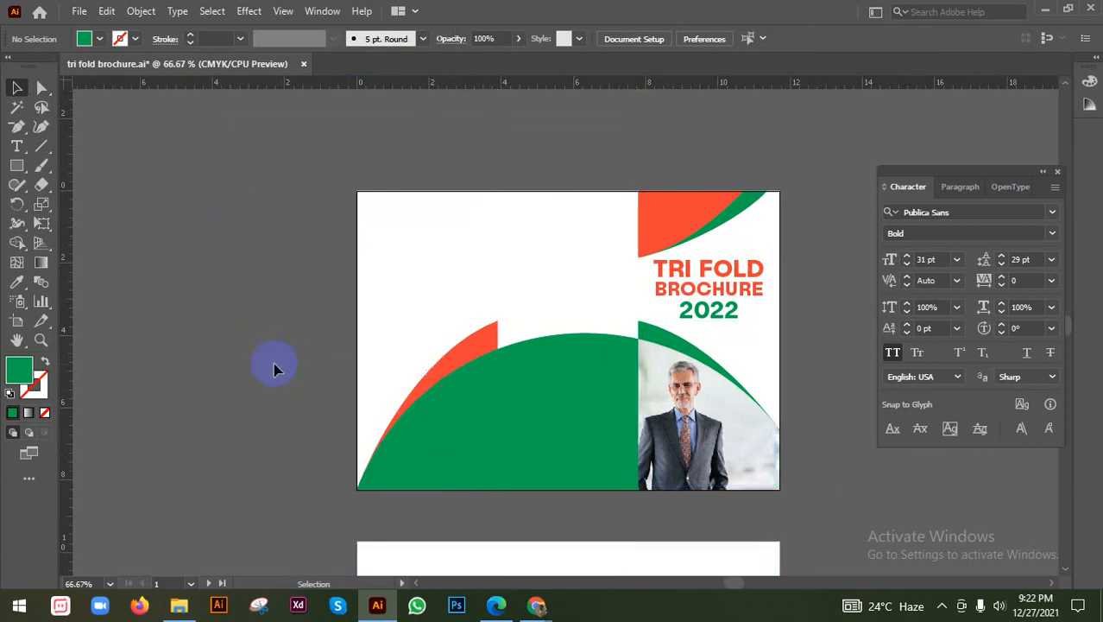
{"action": "right_click", "coordinate": [201, 279]}
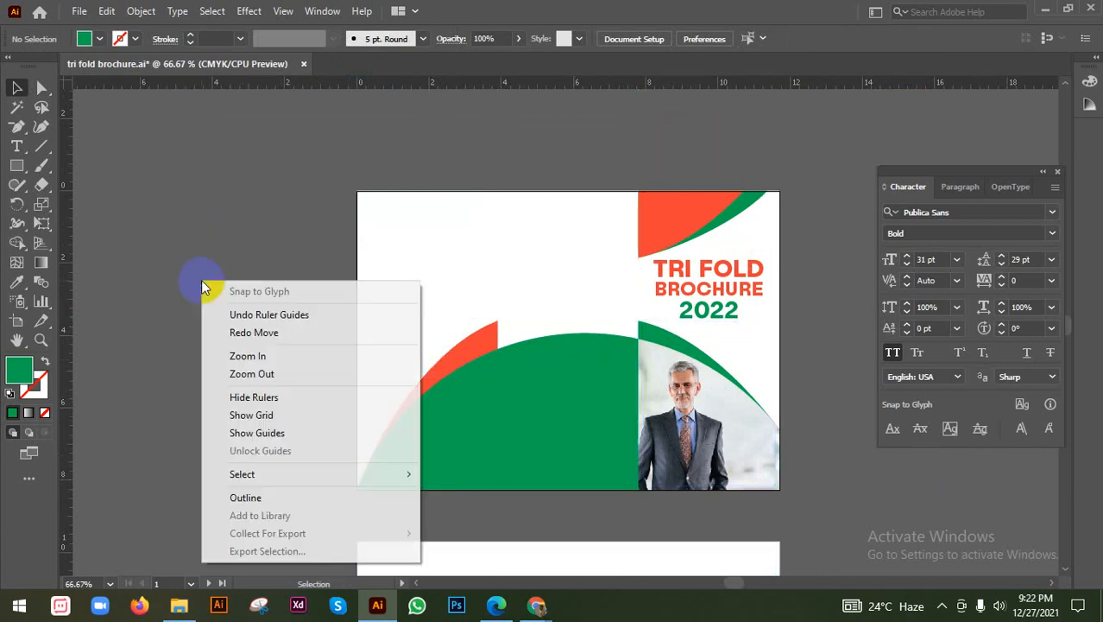
{"action": "left_click", "coordinate": [257, 433]}
Switch to Chrome and load the Freepik home page in a new browser tab
{"action": "scroll", "coordinate": [474, 367], "scroll_direction": "up", "scroll_amount": 1}
{"action": "left_click", "coordinate": [536, 605]}
{"action": "left_click", "coordinate": [905, 13]}
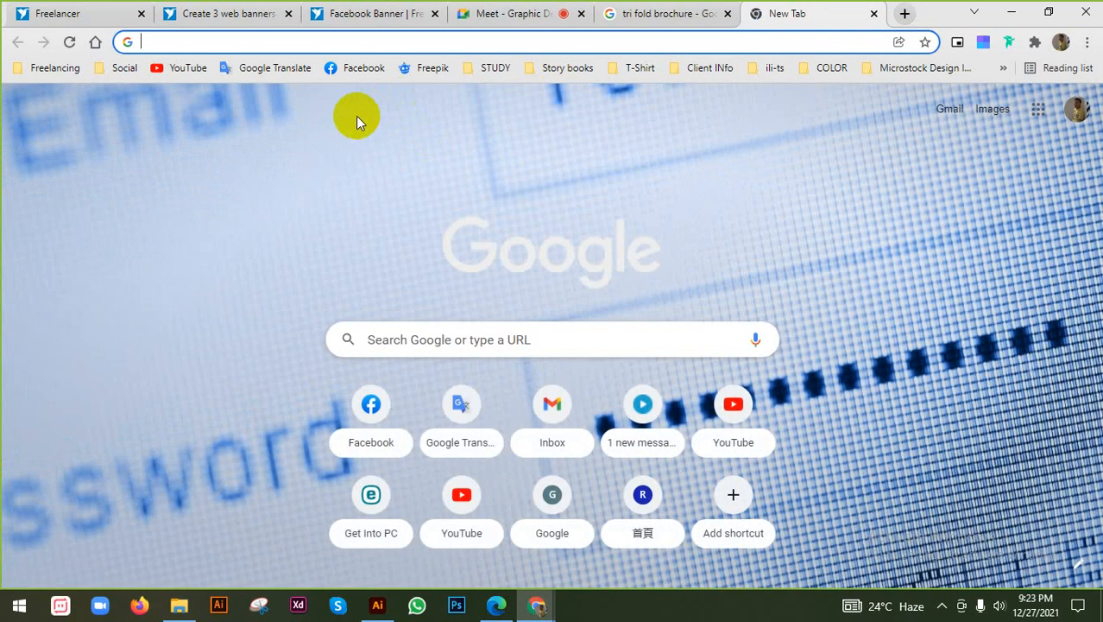
{"action": "left_click", "coordinate": [663, 13]}
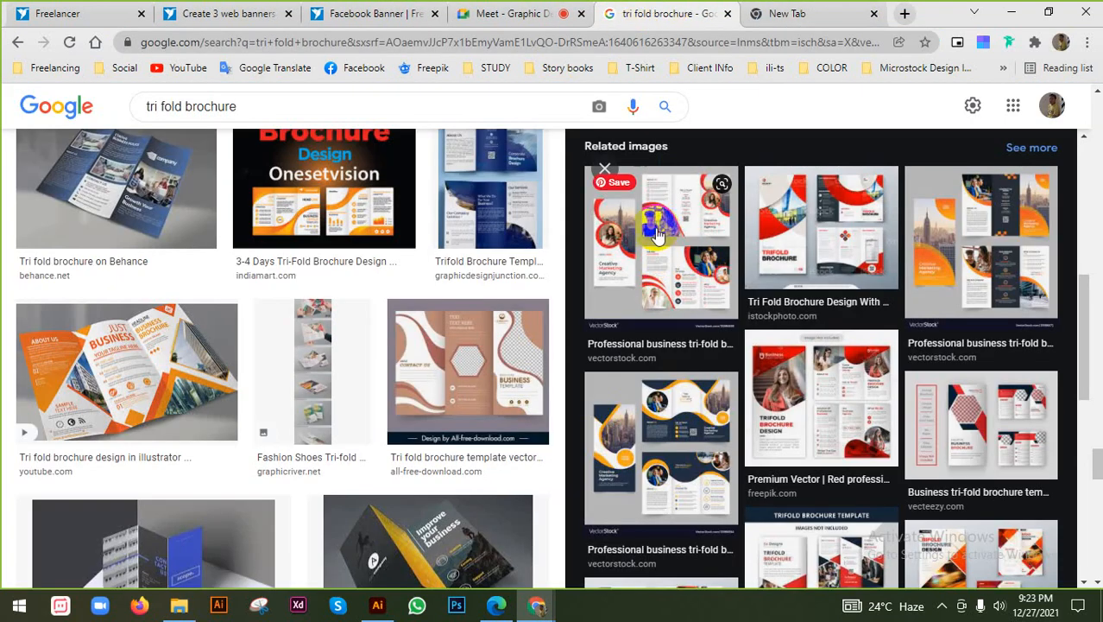
{"action": "left_click", "coordinate": [799, 13]}
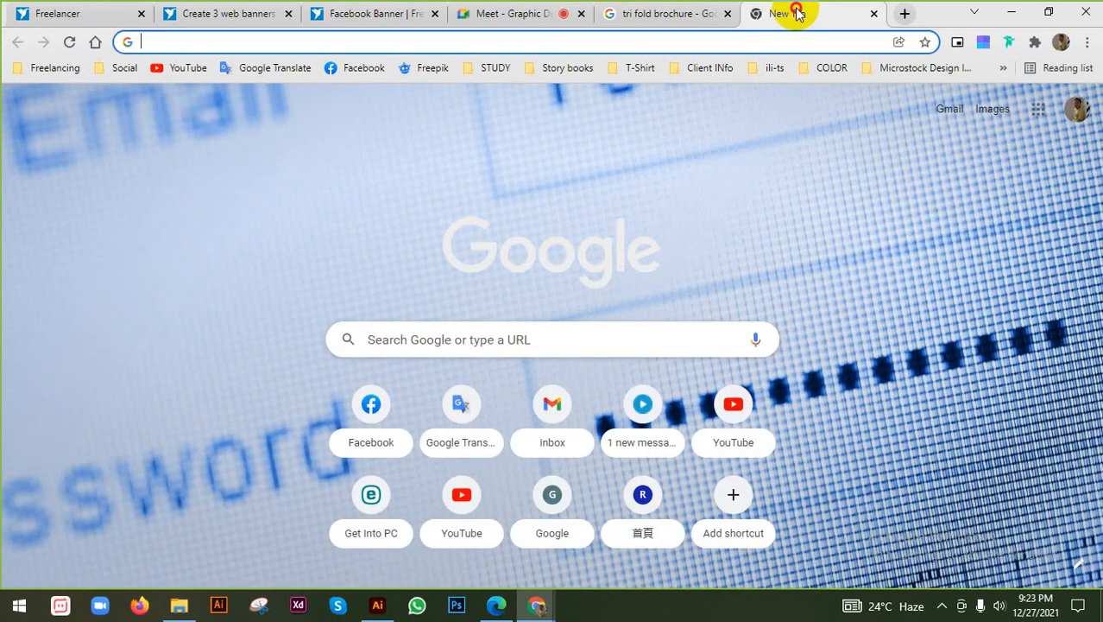
{"action": "left_click", "coordinate": [429, 69]}
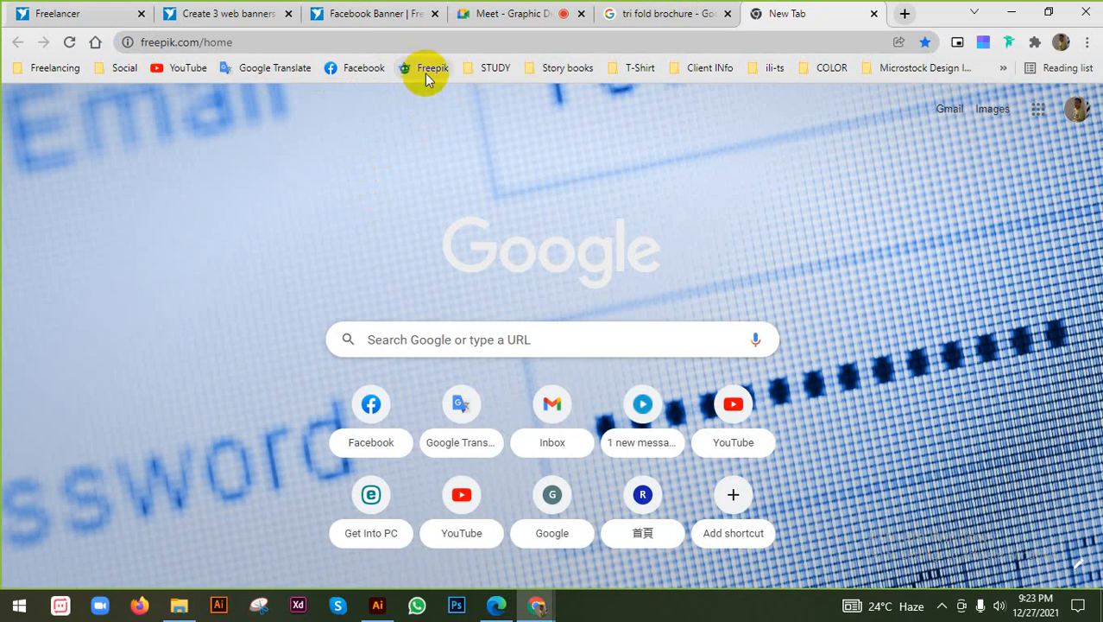
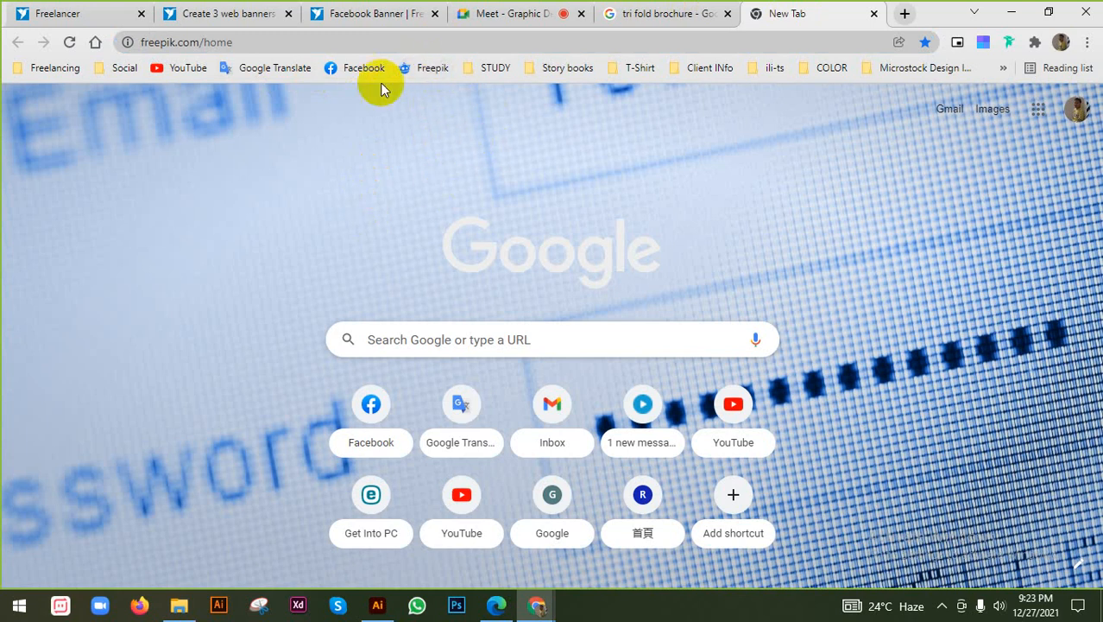
{"action": "left_click", "coordinate": [251, 42]}
{"action": "key", "text": "Return"}
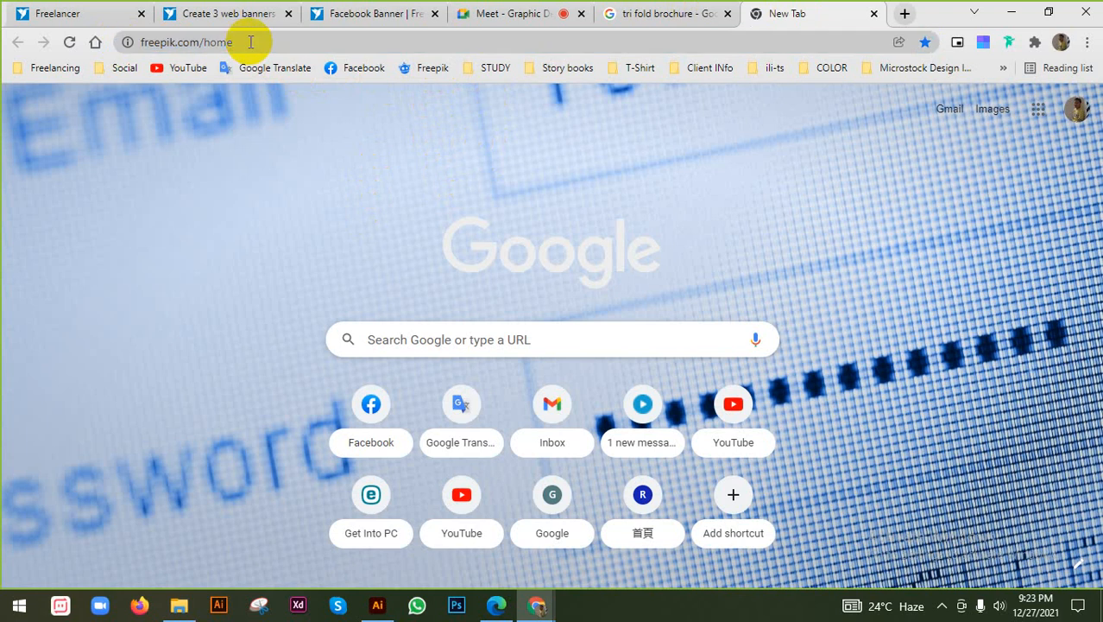
Open a related brochure image and search Google Images for "tri fold brochure freepik"
{"action": "left_click", "coordinate": [661, 13]}
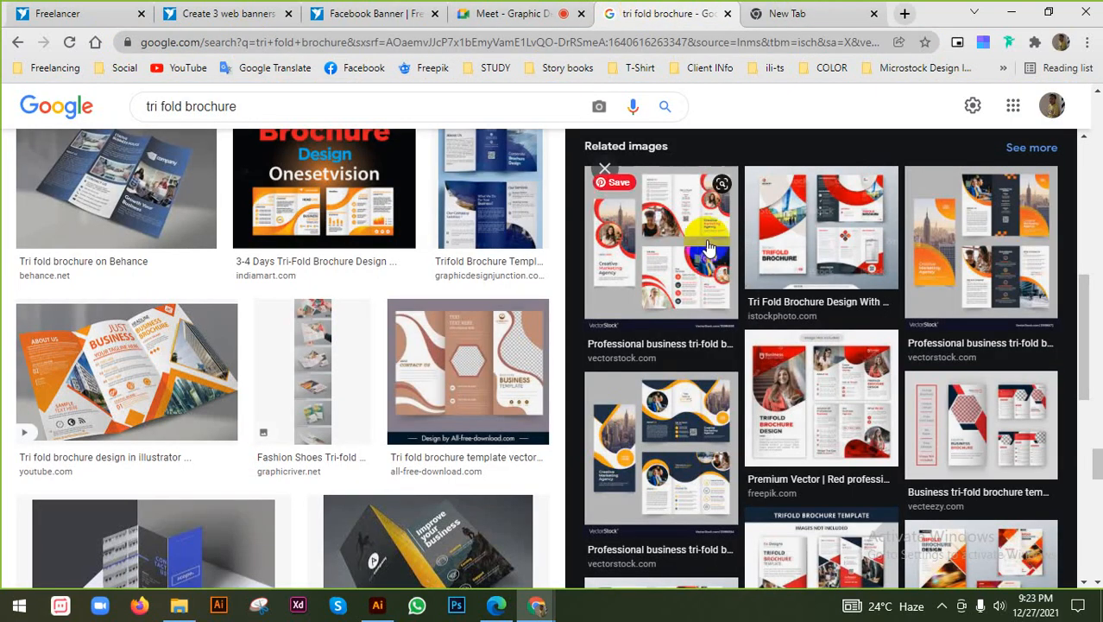
{"action": "left_click", "coordinate": [680, 246]}
{"action": "left_click", "coordinate": [288, 106]}
{"action": "type", "text": "fre"}
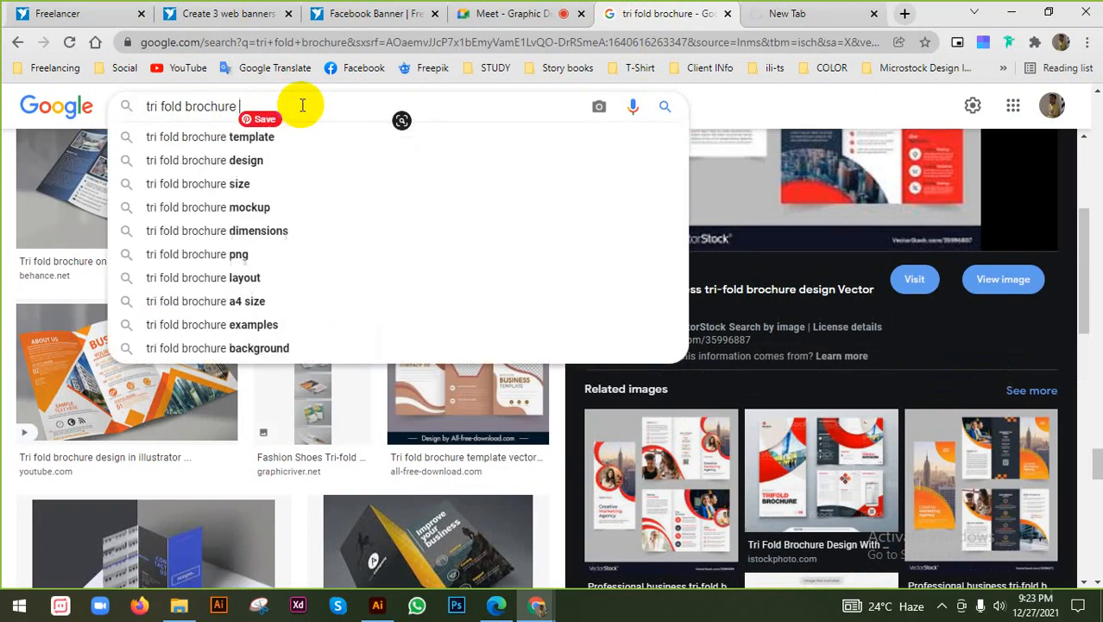
{"action": "type", "text": "e"}
{"action": "left_click", "coordinate": [264, 139]}
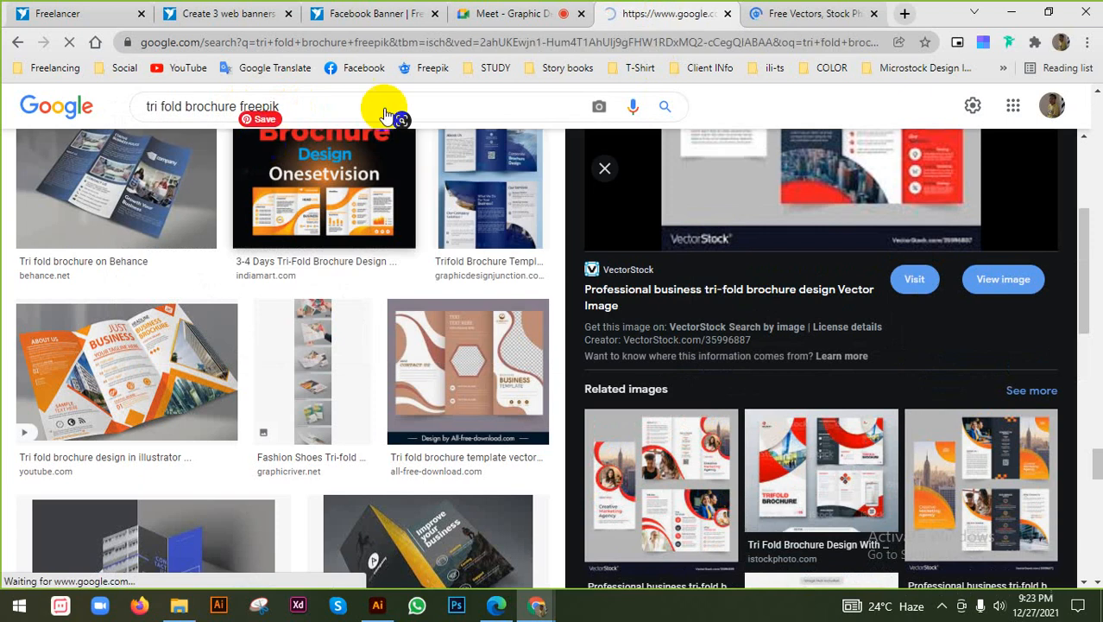
Close the Google image search tab, keep Freepik open, and switch back to Illustrator
{"action": "left_click", "coordinate": [792, 12]}
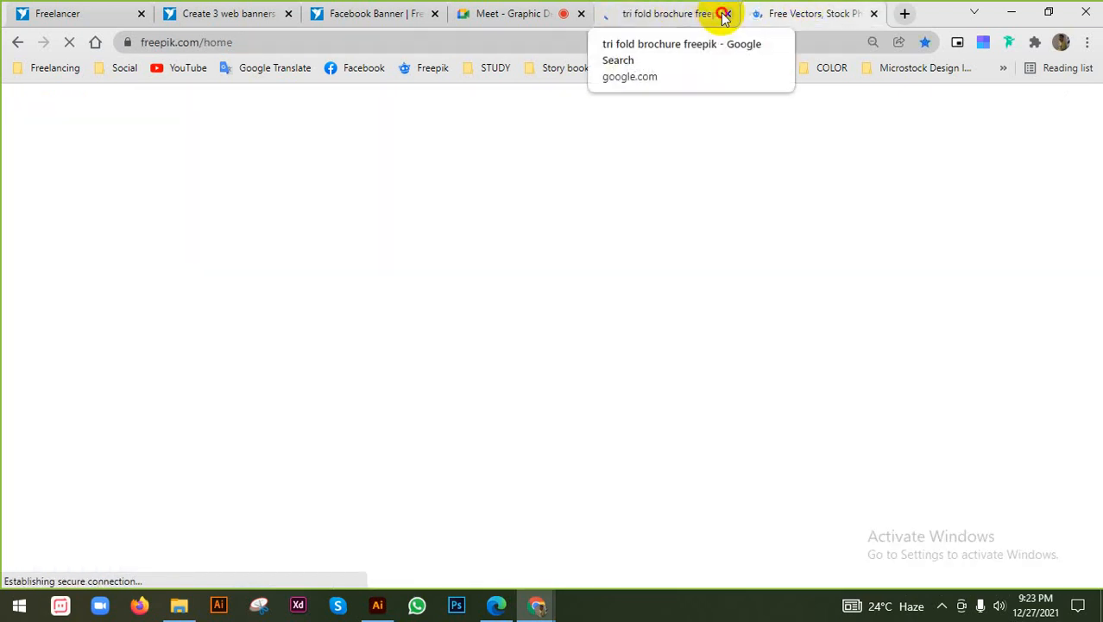
{"action": "left_click", "coordinate": [728, 13]}
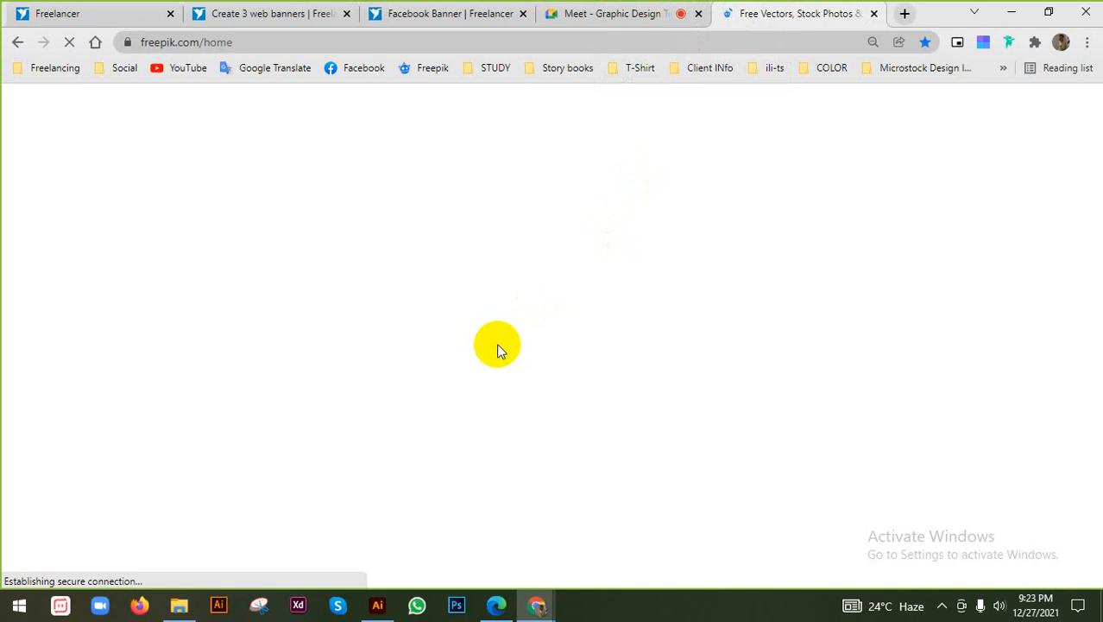
{"action": "left_click", "coordinate": [378, 606]}
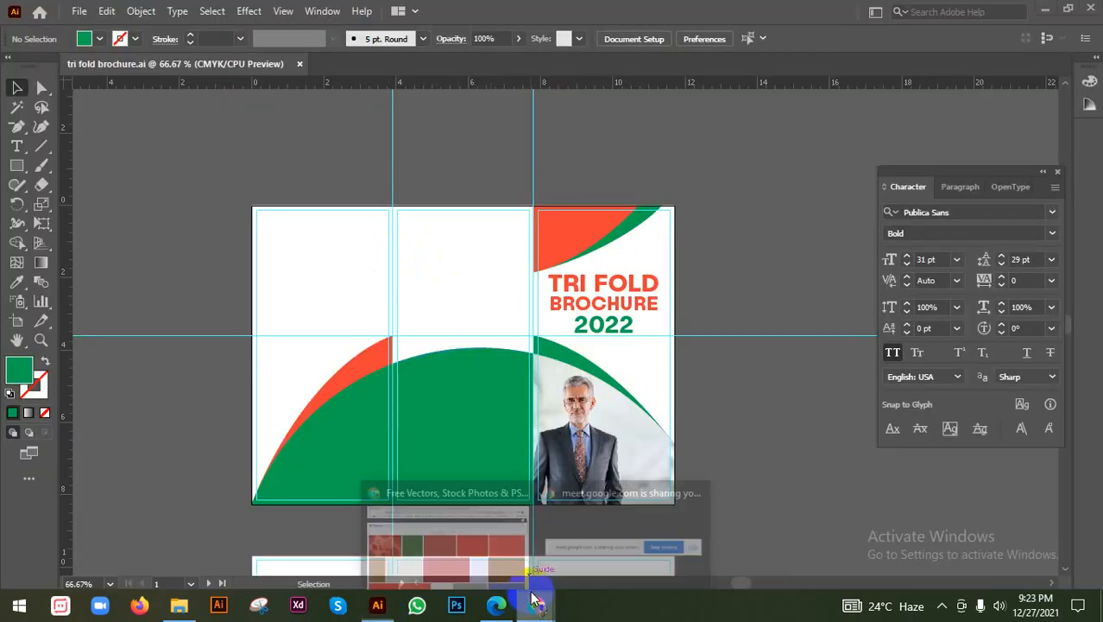
Switch to Chrome and search Freepik for "tri fold brochure"
{"action": "left_click", "coordinate": [475, 539]}
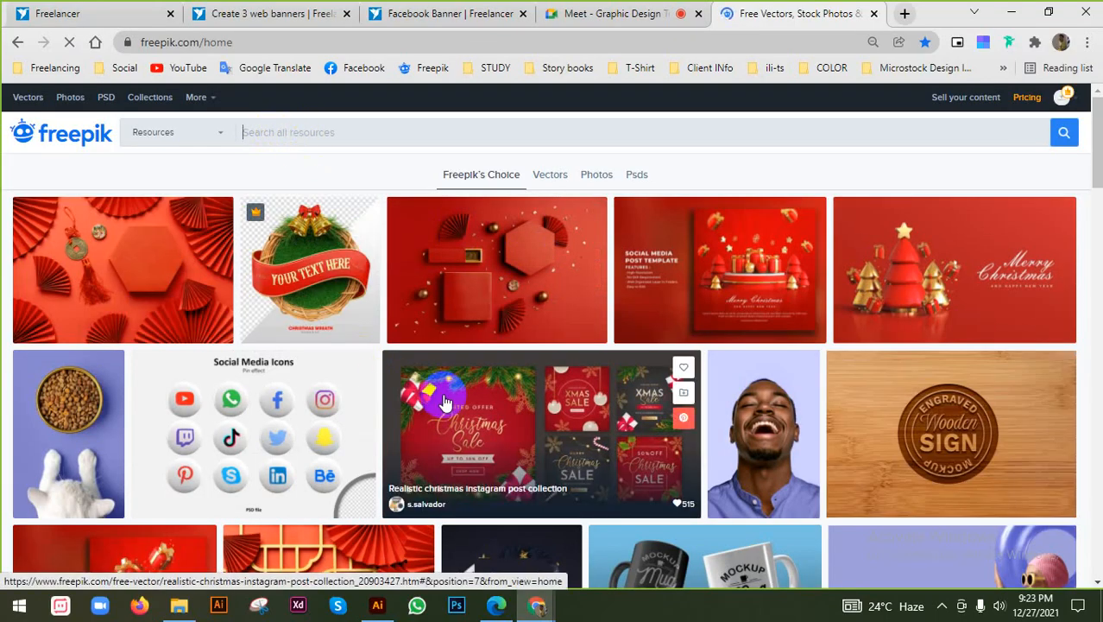
{"action": "left_click", "coordinate": [290, 122]}
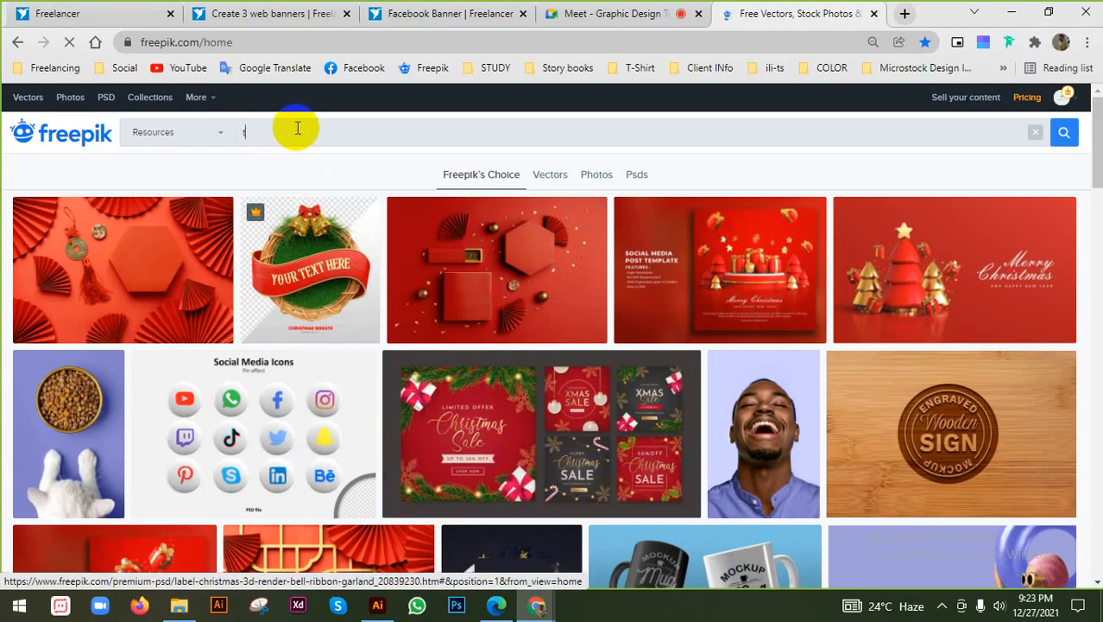
{"action": "type", "text": "fold brochuretri"}
{"action": "key", "text": "Return"}
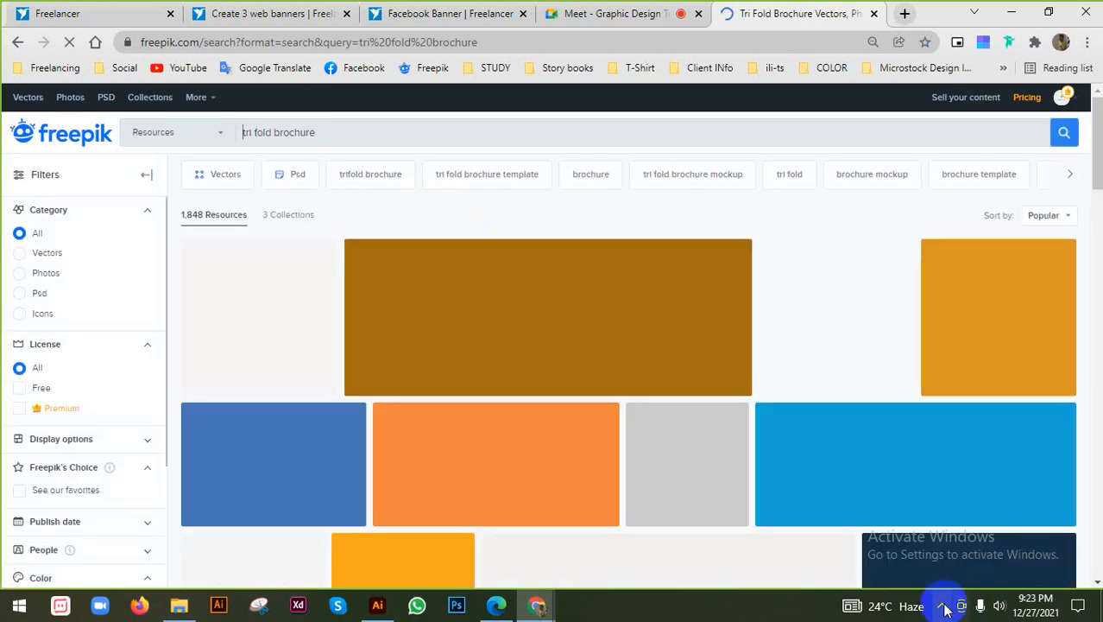
{"action": "left_click", "coordinate": [945, 608]}
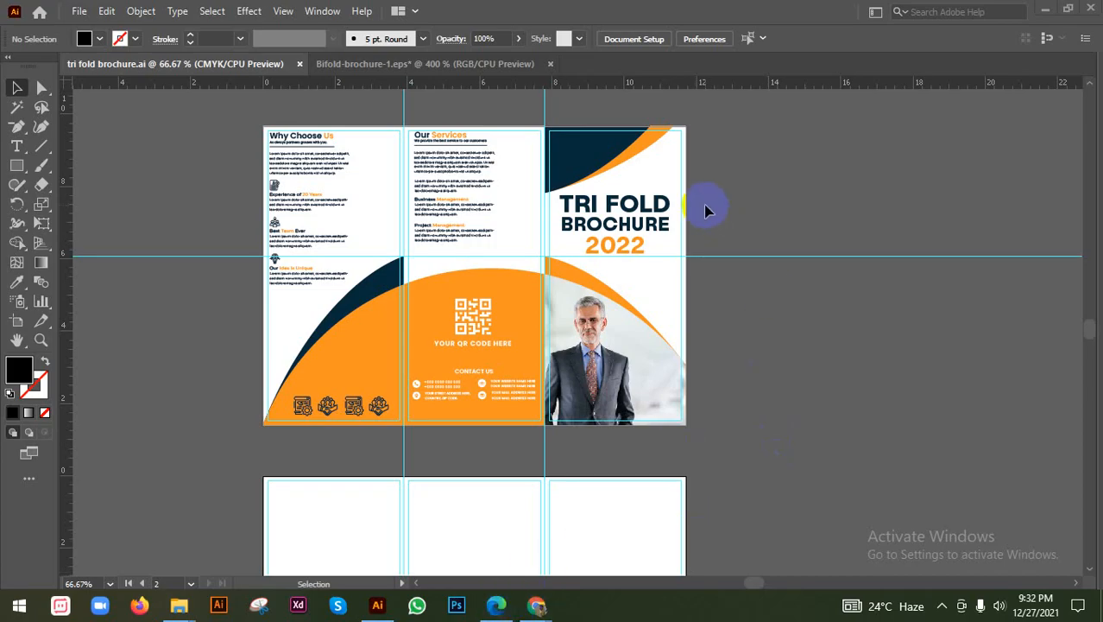
Review the tri-fold brochure's outer page in Illustrator and switch to the Bifold-brochure-1.eps document
{"action": "scroll", "coordinate": [706, 211], "scroll_direction": "up", "scroll_amount": 1}
{"action": "scroll", "coordinate": [679, 184], "scroll_direction": "up", "scroll_amount": 3}
{"action": "scroll", "coordinate": [789, 173], "scroll_direction": "down", "scroll_amount": 2}
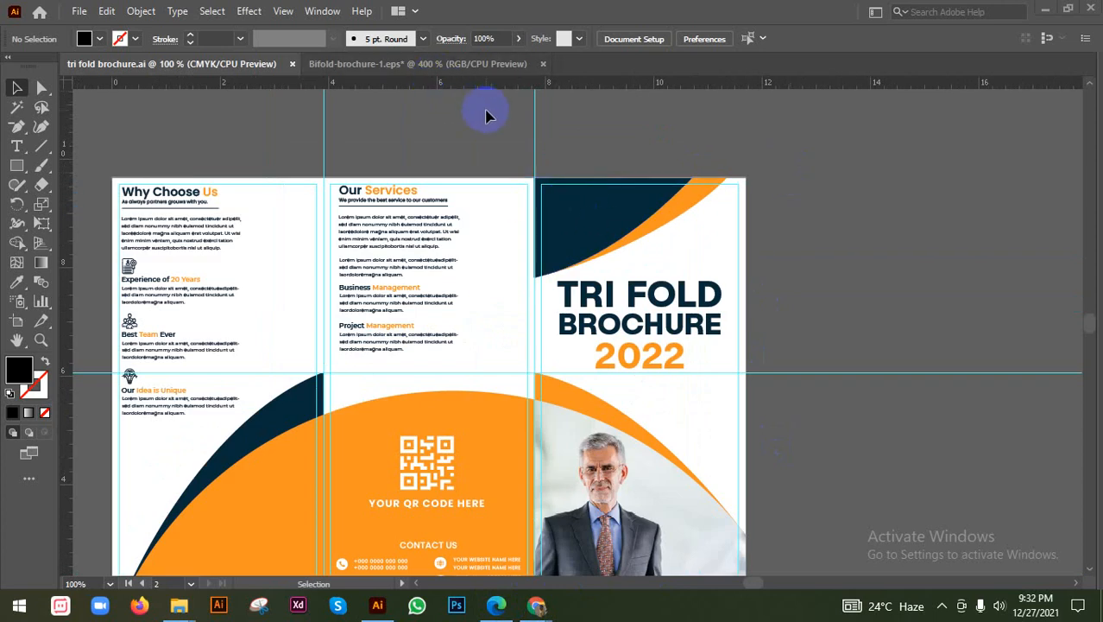
{"action": "left_click", "coordinate": [427, 63]}
{"action": "scroll", "coordinate": [492, 222], "scroll_direction": "down", "scroll_amount": 2}
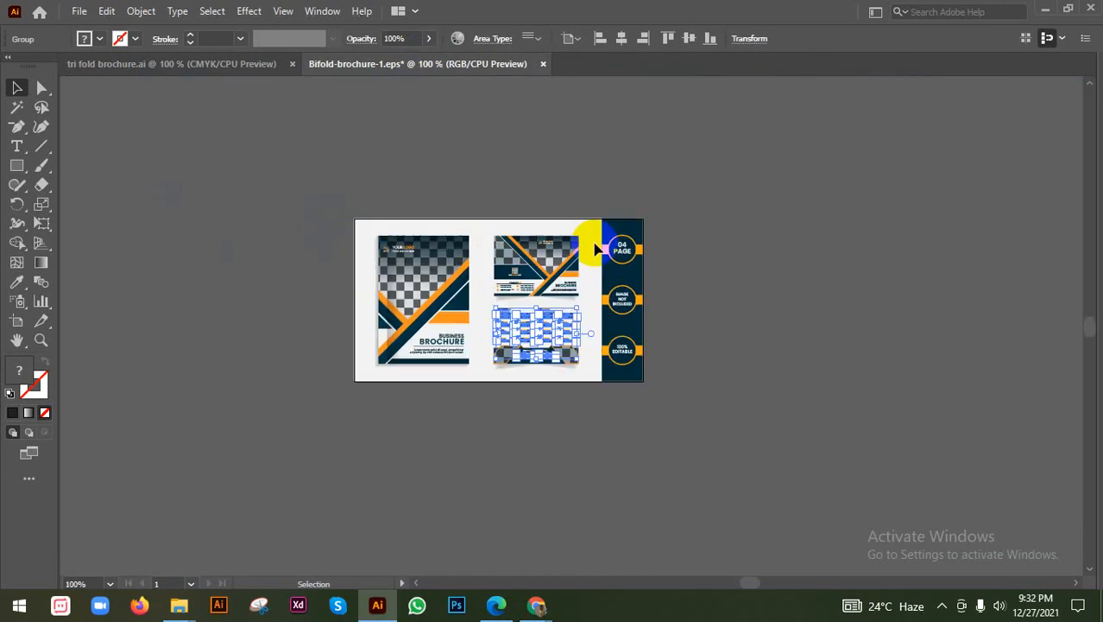
Ungroup the inner-page artwork in the bifold brochure template and clear the selection
{"action": "scroll", "coordinate": [596, 249], "scroll_direction": "up", "scroll_amount": 1}
{"action": "left_click", "coordinate": [573, 275]}
{"action": "key", "text": "ctrl+a"}
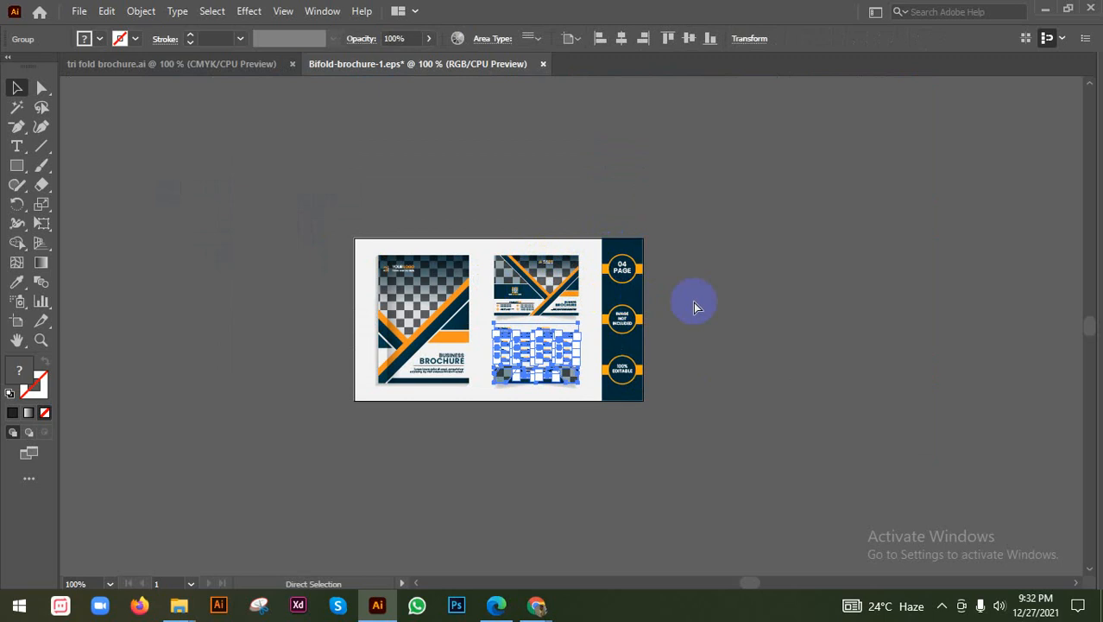
{"action": "left_click", "coordinate": [757, 316]}
{"action": "scroll", "coordinate": [504, 329], "scroll_direction": "up", "scroll_amount": 1}
{"action": "left_click", "coordinate": [648, 341]}
{"action": "key", "text": "ctrl+shift+g"}
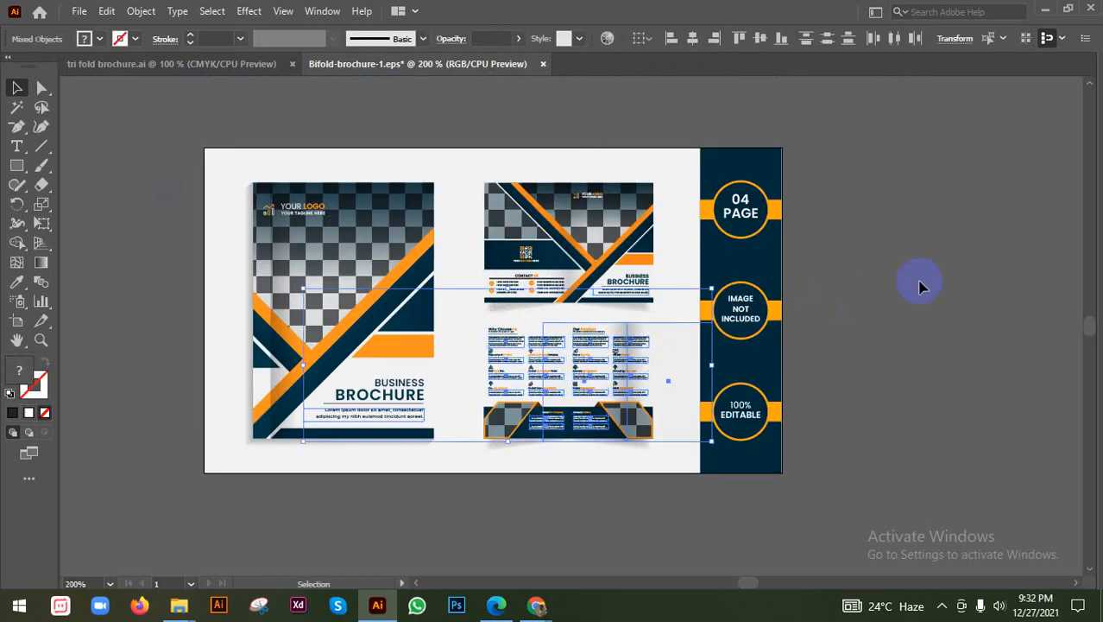
{"action": "left_click", "coordinate": [916, 286]}
Switch to Chrome, dismiss the Freepik download confirmation to view the tri-fold brochure vector, and return to Illustrator
{"action": "mouse_move", "coordinate": [533, 603]}
{"action": "left_click", "coordinate": [506, 540]}
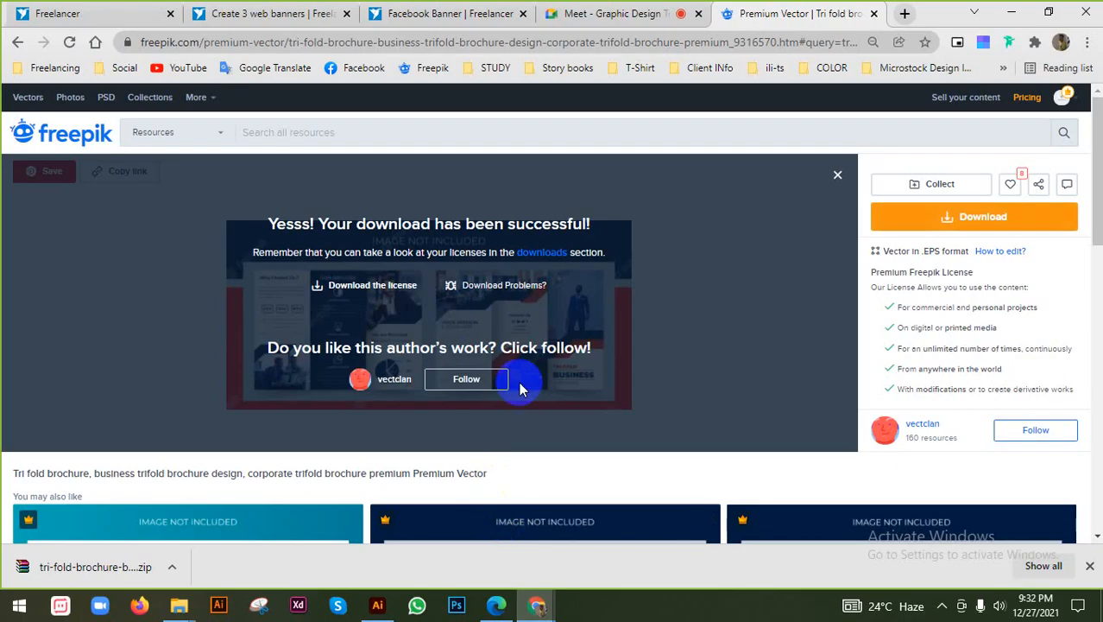
{"action": "left_click", "coordinate": [834, 178]}
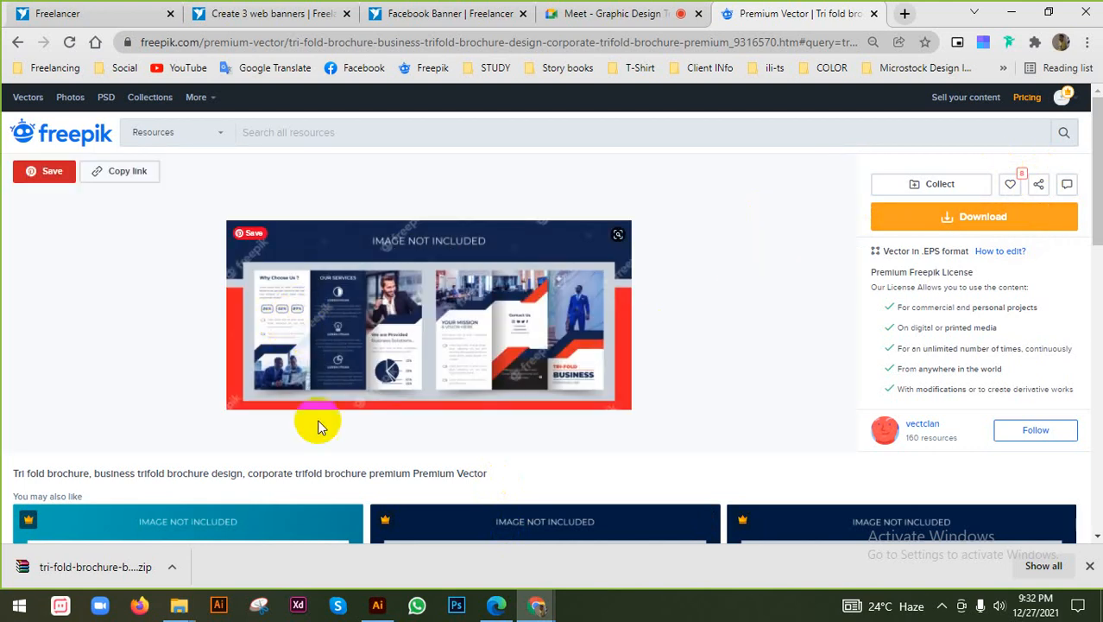
{"action": "left_click", "coordinate": [377, 607]}
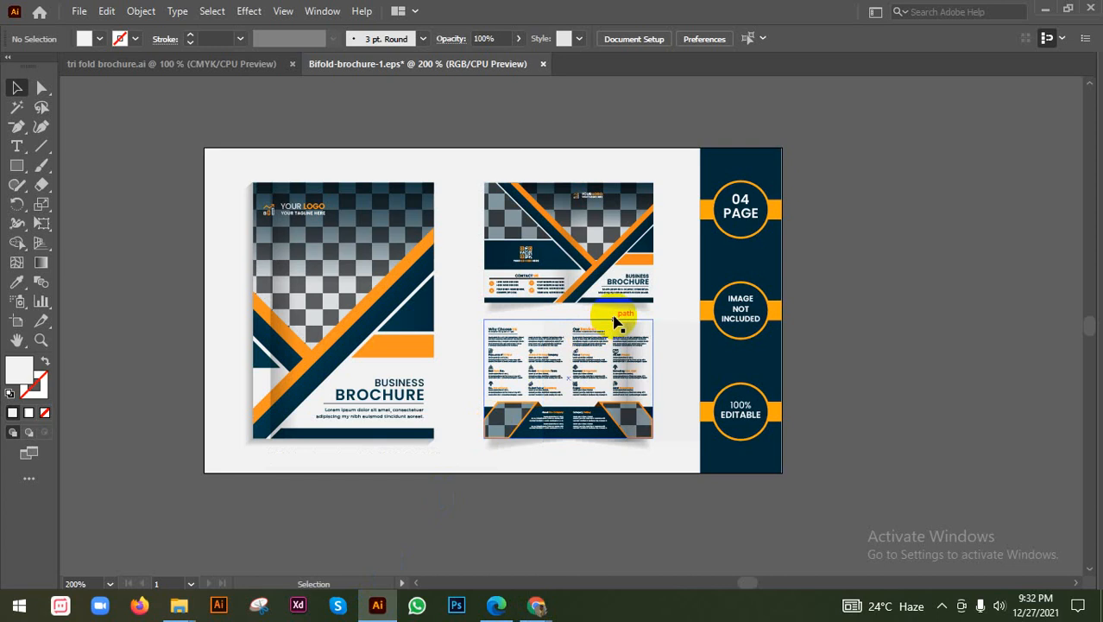
Switch back to Chrome and open the blue tri-fold business brochure among the related Freepik vectors
{"action": "mouse_move", "coordinate": [535, 604]}
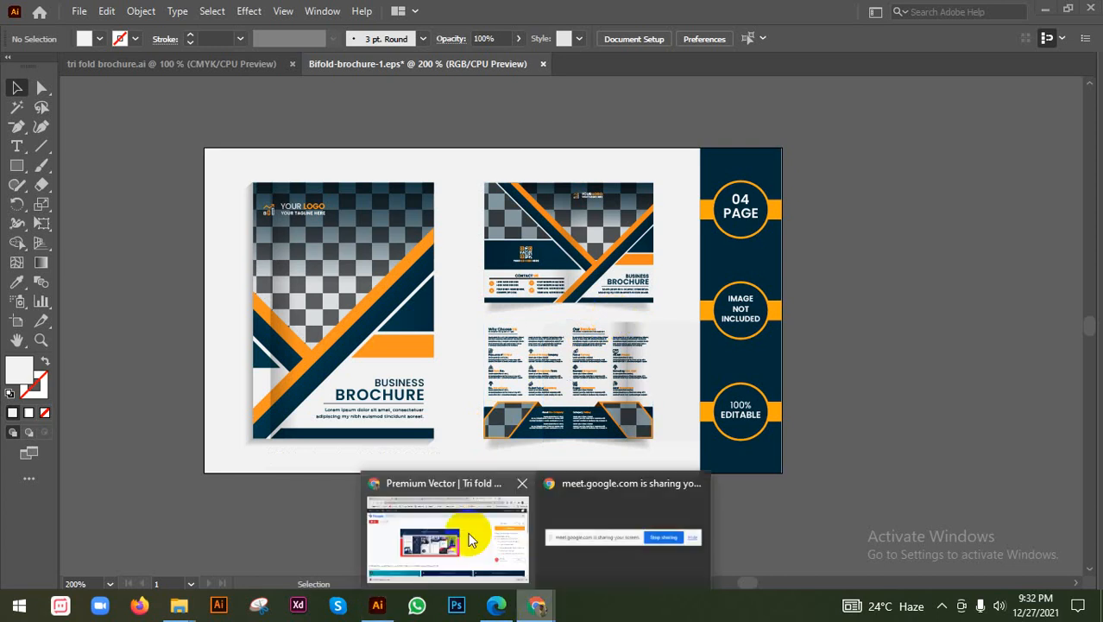
{"action": "left_click", "coordinate": [485, 525]}
{"action": "scroll", "coordinate": [483, 462], "scroll_direction": "down", "scroll_amount": 3}
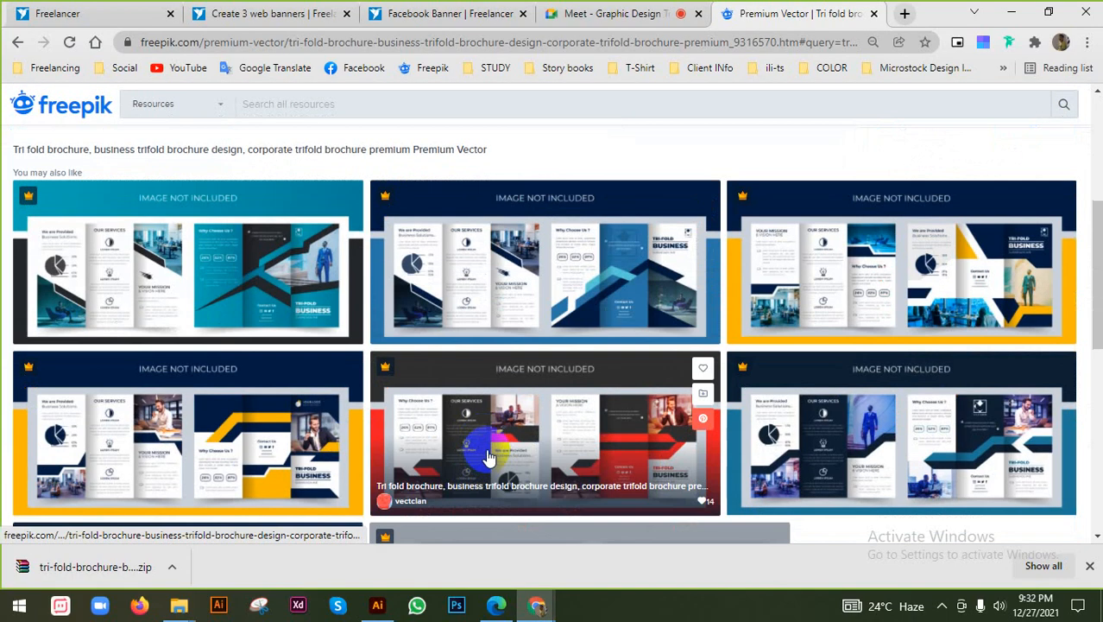
{"action": "left_click", "coordinate": [476, 250]}
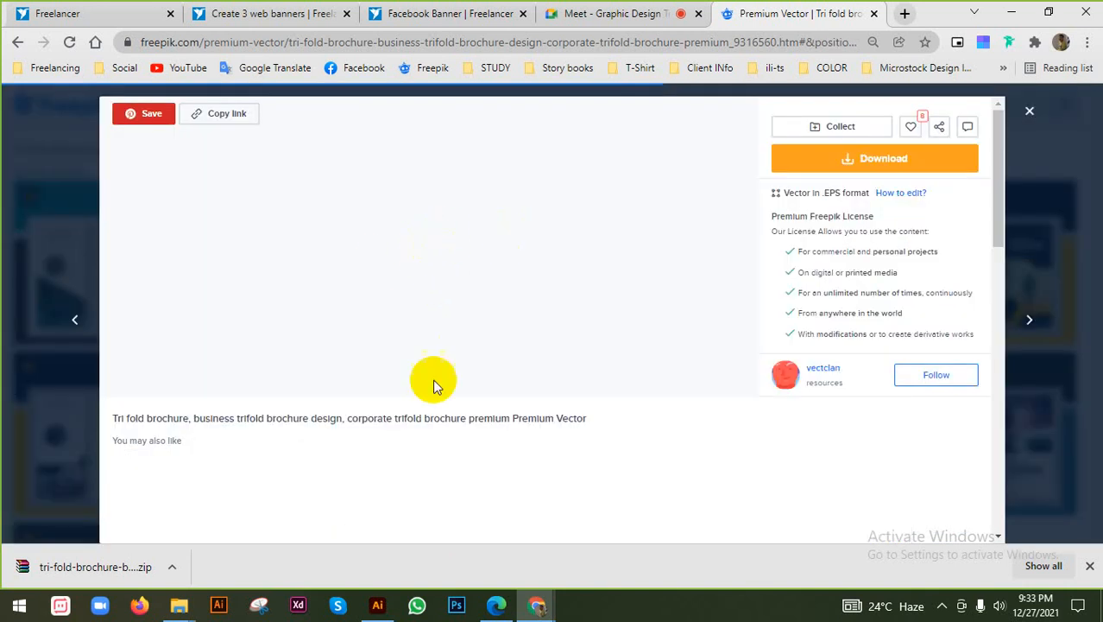
{"action": "left_click", "coordinate": [388, 610]}
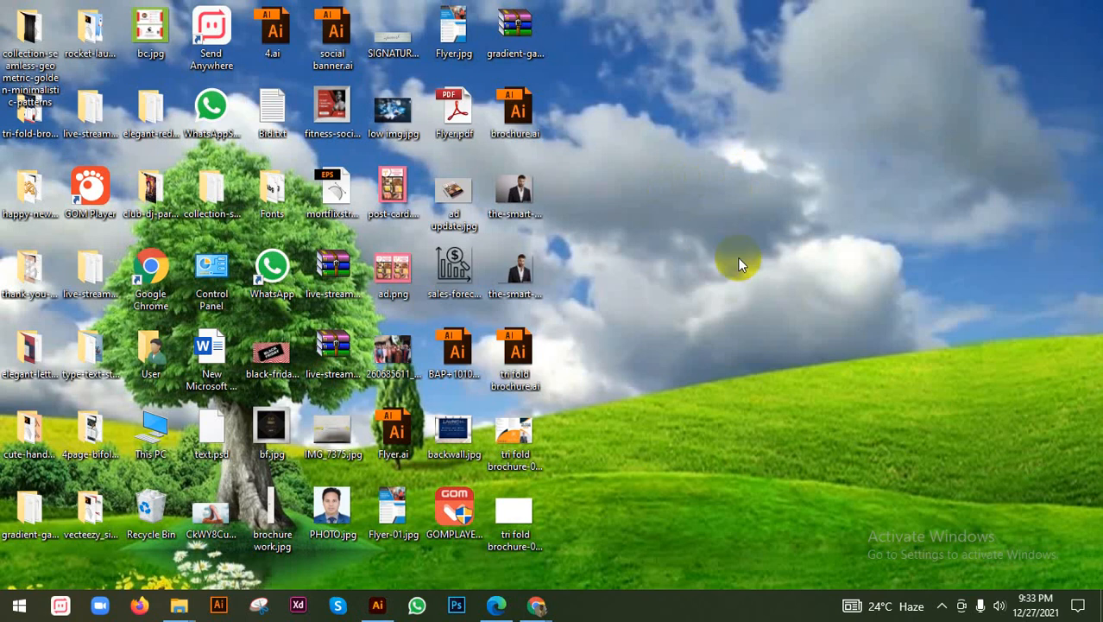
{"action": "left_click", "coordinate": [942, 606]}
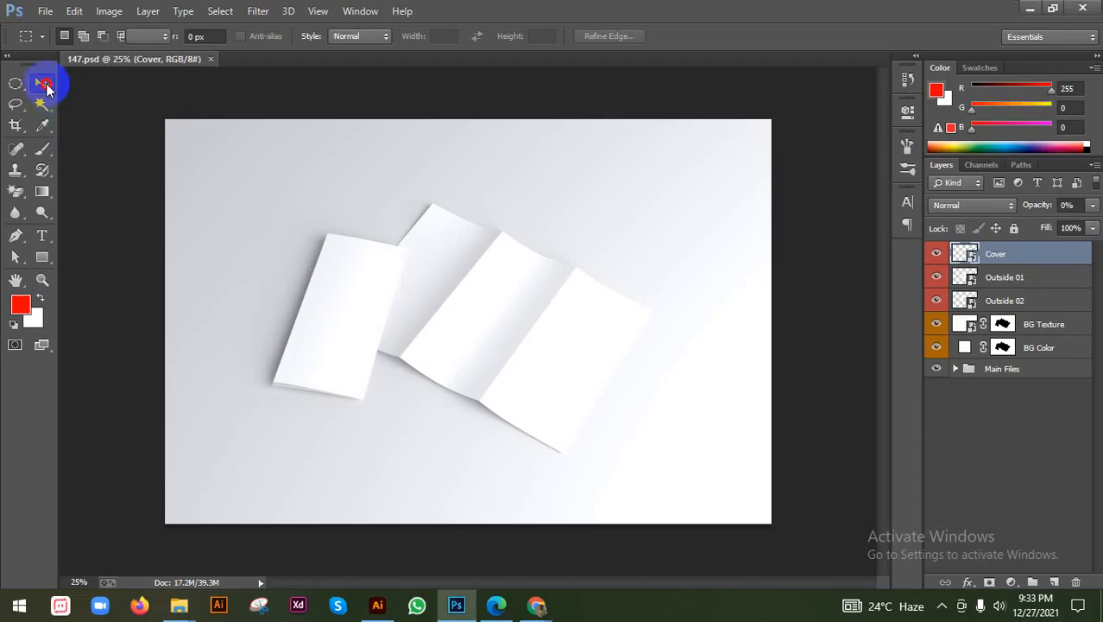
Activate the Move tool, hide and show the Cover layer in 147.psd, and open its smart object
{"action": "left_click", "coordinate": [42, 82]}
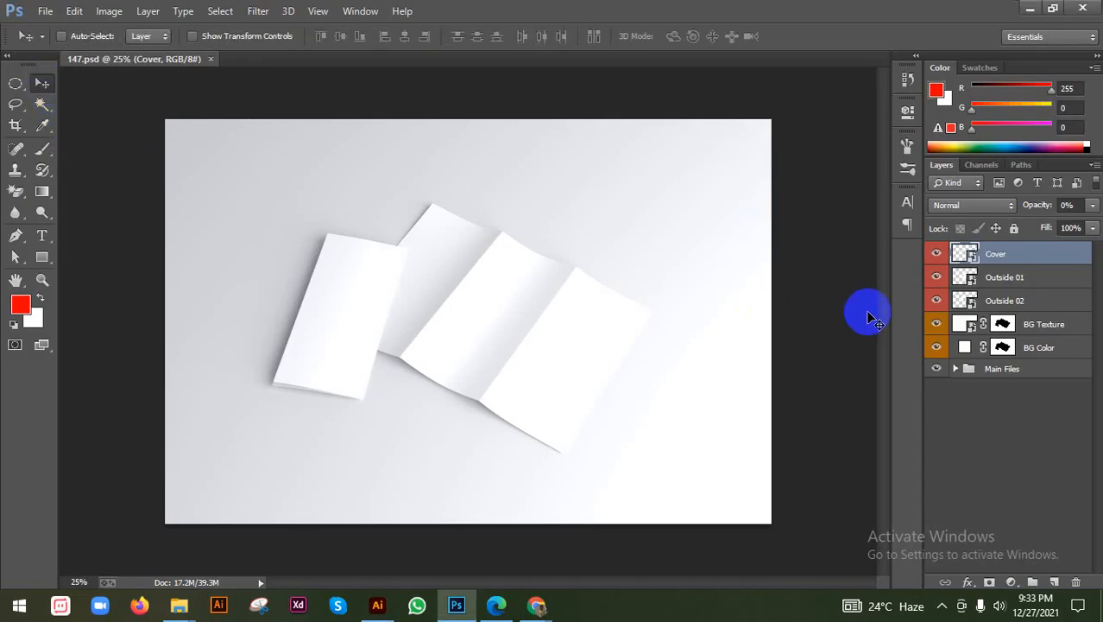
{"action": "left_click", "coordinate": [937, 253]}
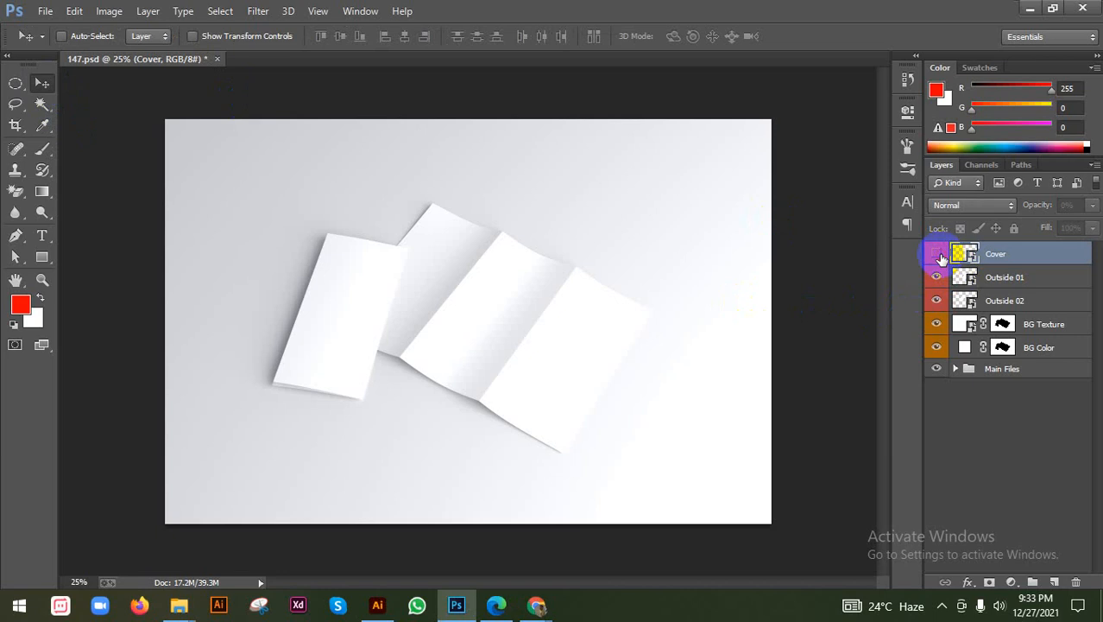
{"action": "left_click", "coordinate": [936, 253]}
{"action": "double_click", "coordinate": [966, 253]}
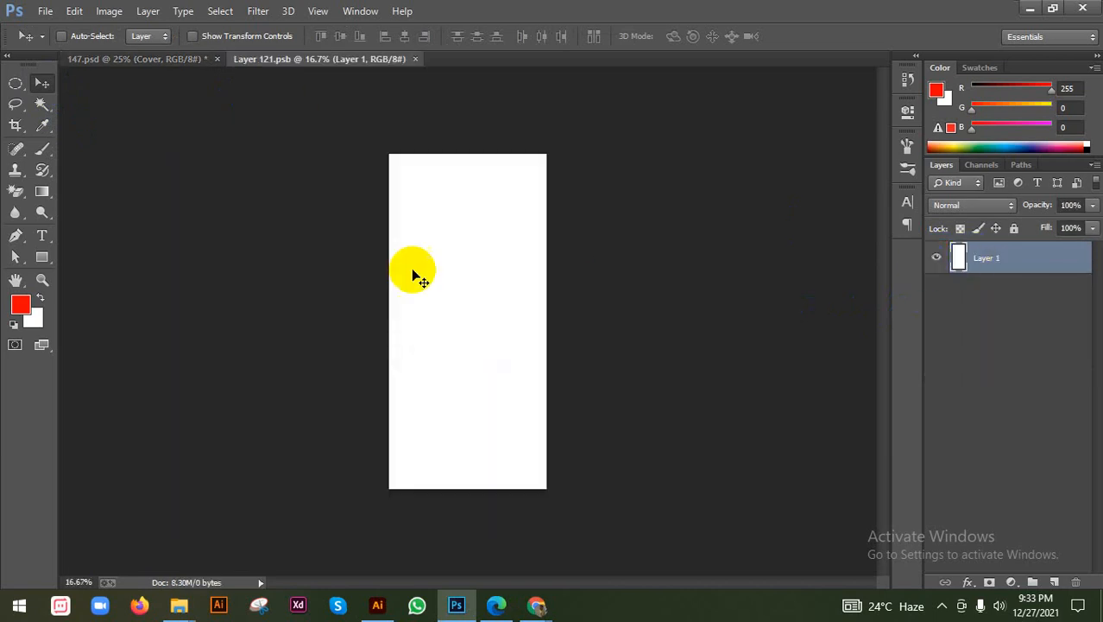
Open tri fold brochure-01.jpg from the Desktop folder
{"action": "left_click", "coordinate": [45, 10]}
{"action": "left_click", "coordinate": [57, 45]}
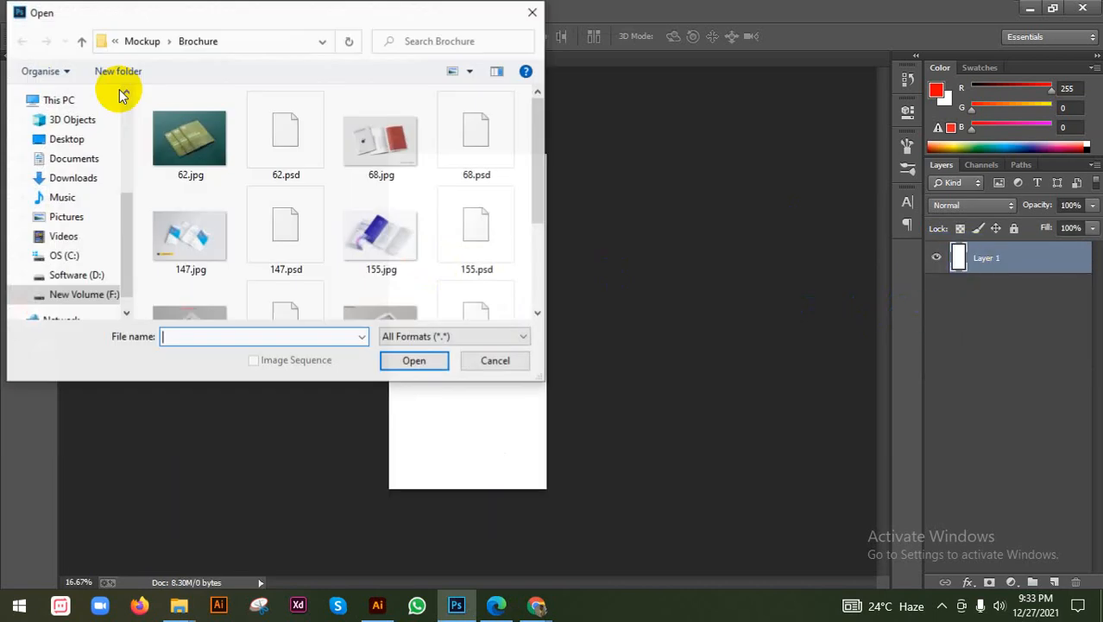
{"action": "left_click", "coordinate": [68, 139]}
{"action": "scroll", "coordinate": [372, 197], "scroll_direction": "down", "scroll_amount": 10}
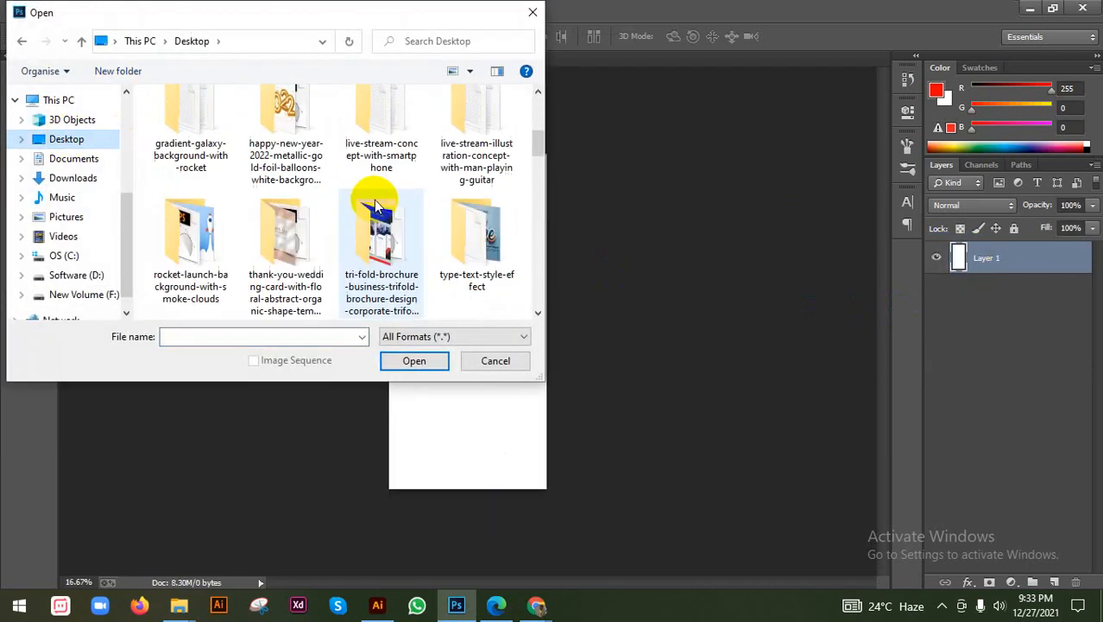
{"action": "scroll", "coordinate": [481, 273], "scroll_direction": "down", "scroll_amount": 3}
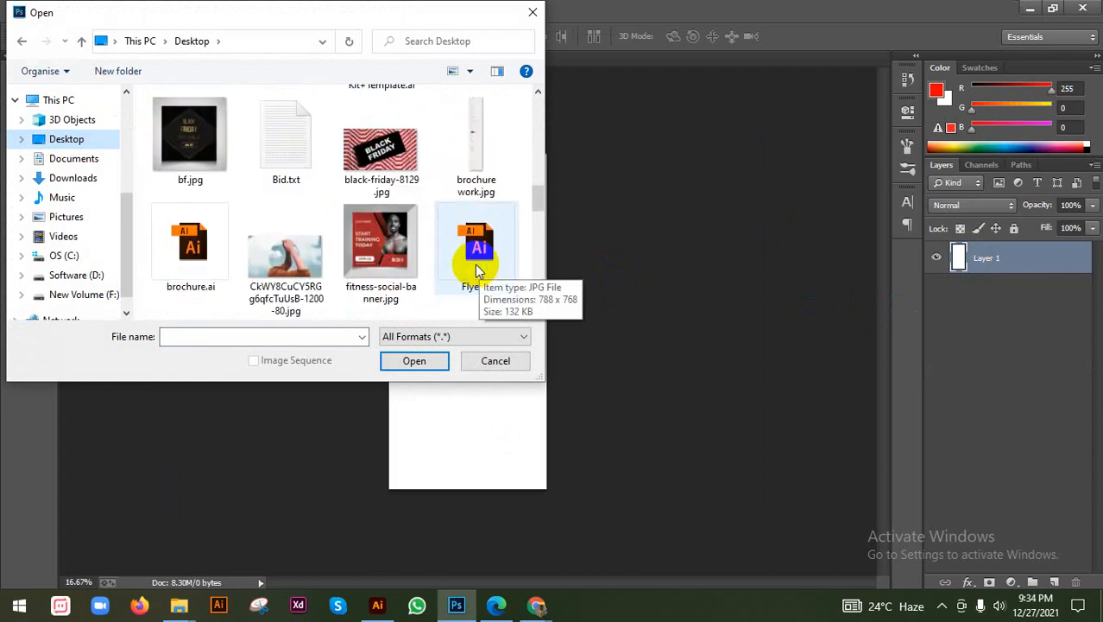
{"action": "left_click", "coordinate": [302, 259]}
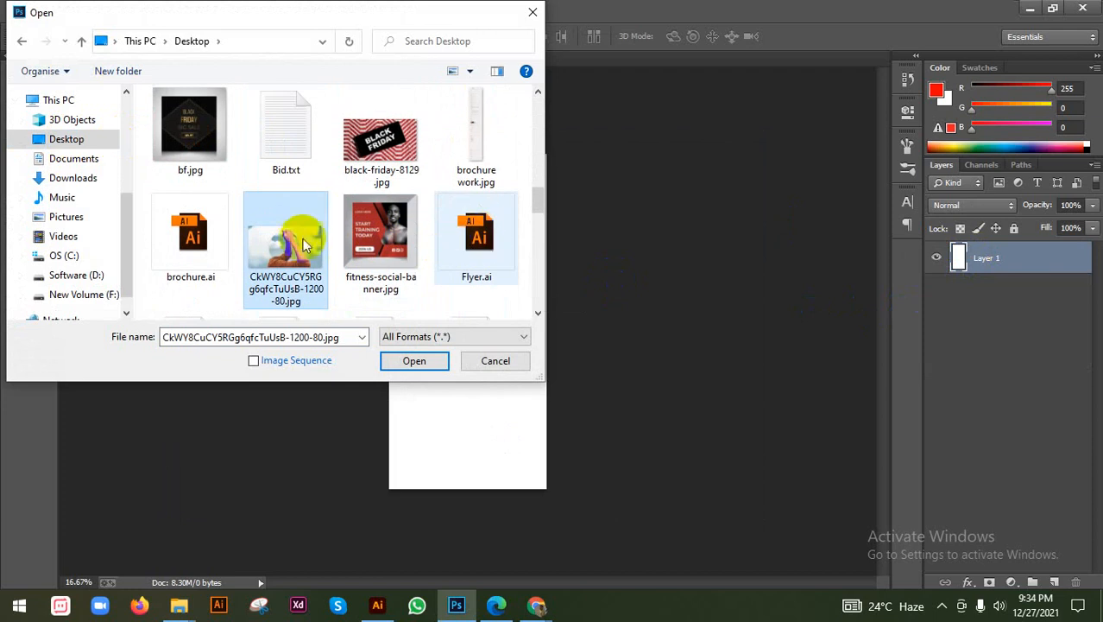
{"action": "left_click", "coordinate": [414, 245]}
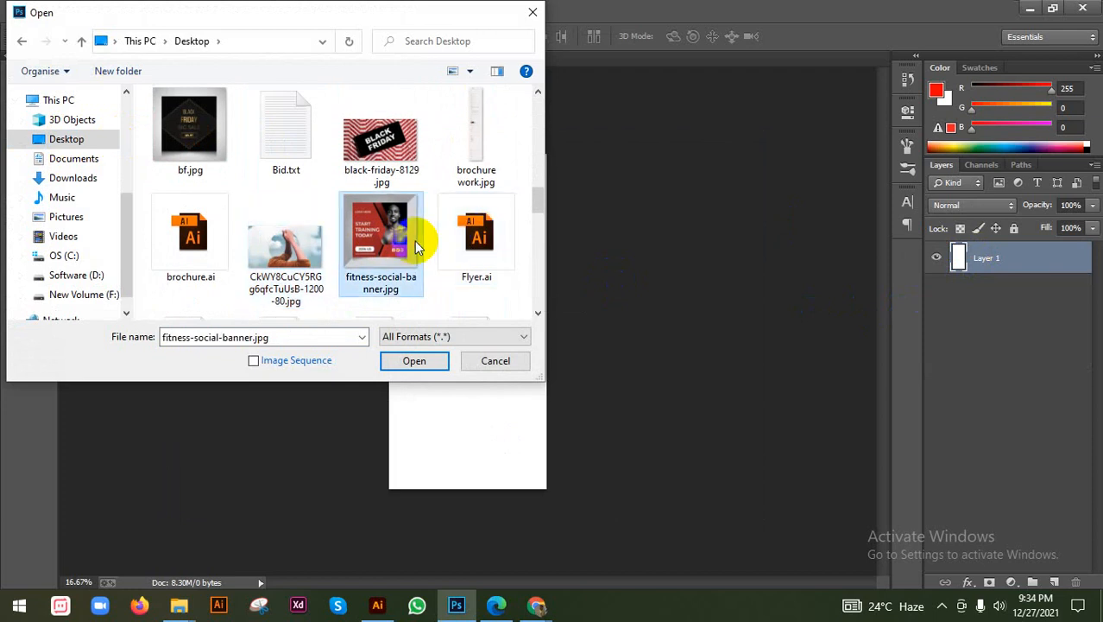
{"action": "key", "text": "t"}
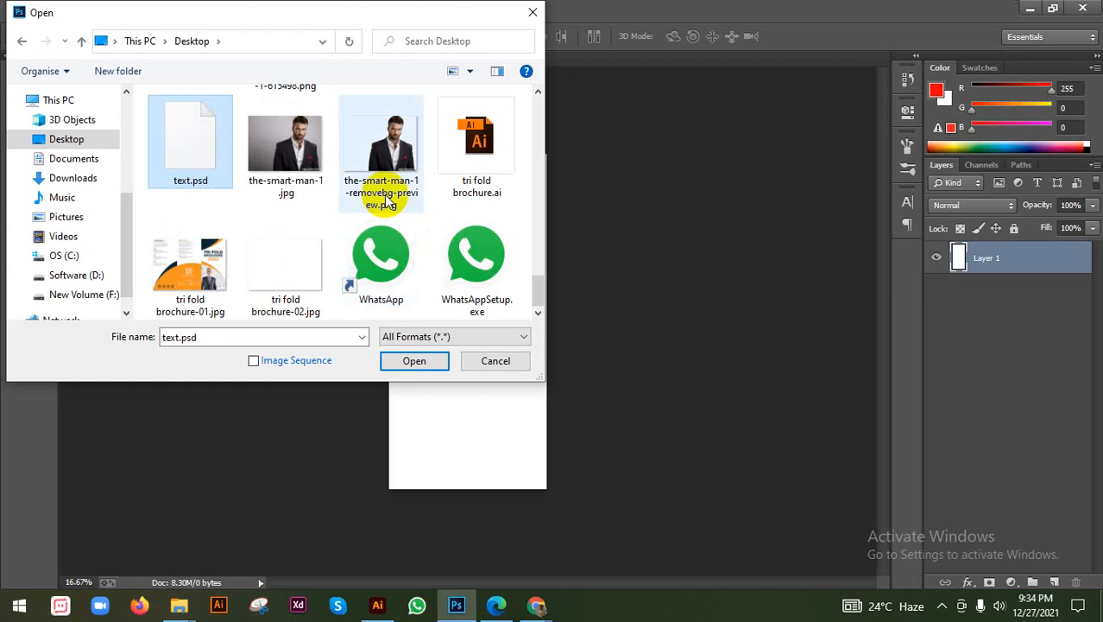
{"action": "left_click", "coordinate": [222, 252]}
{"action": "left_click", "coordinate": [400, 363]}
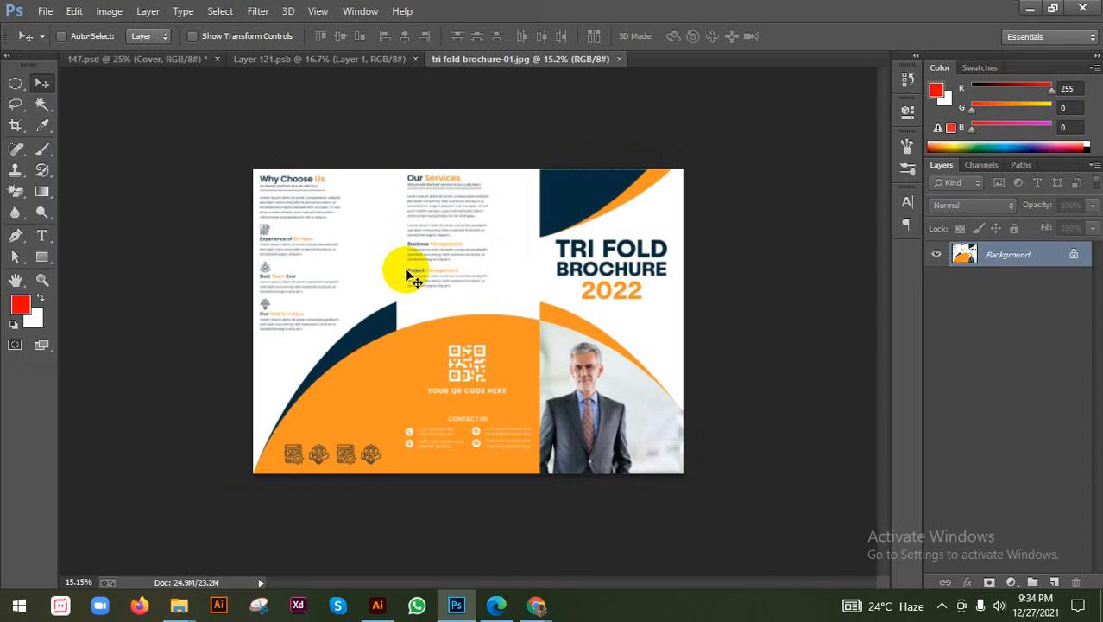
Convert the Background to a regular layer named Layer 0 and select the cover panel with the Rectangular Marquee tool
{"action": "double_click", "coordinate": [1032, 255]}
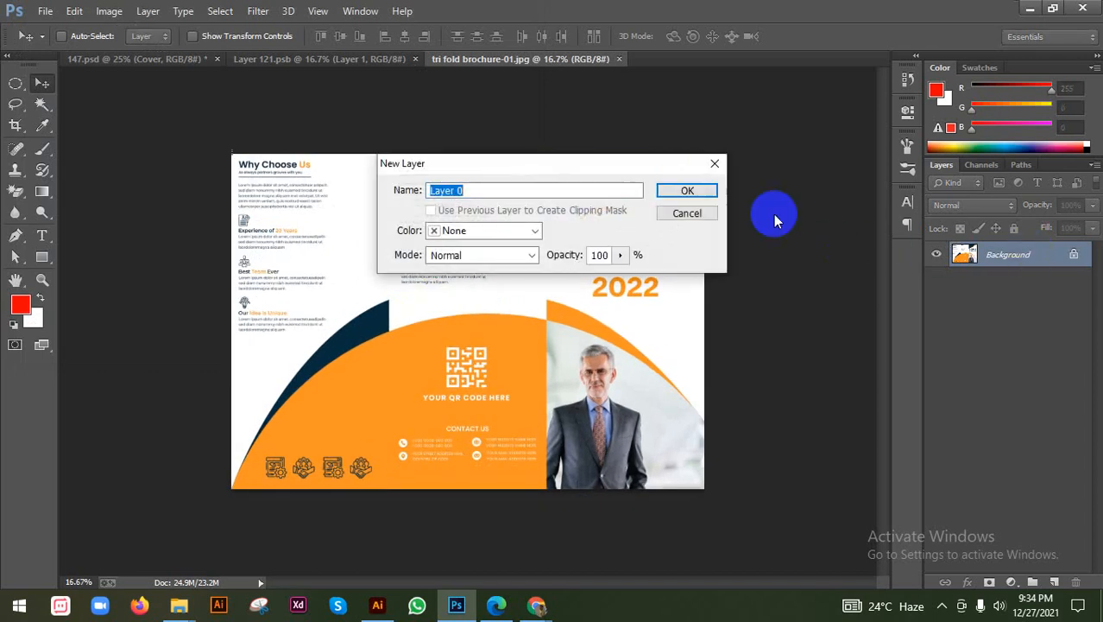
{"action": "left_click", "coordinate": [706, 192]}
{"action": "right_click", "coordinate": [15, 82]}
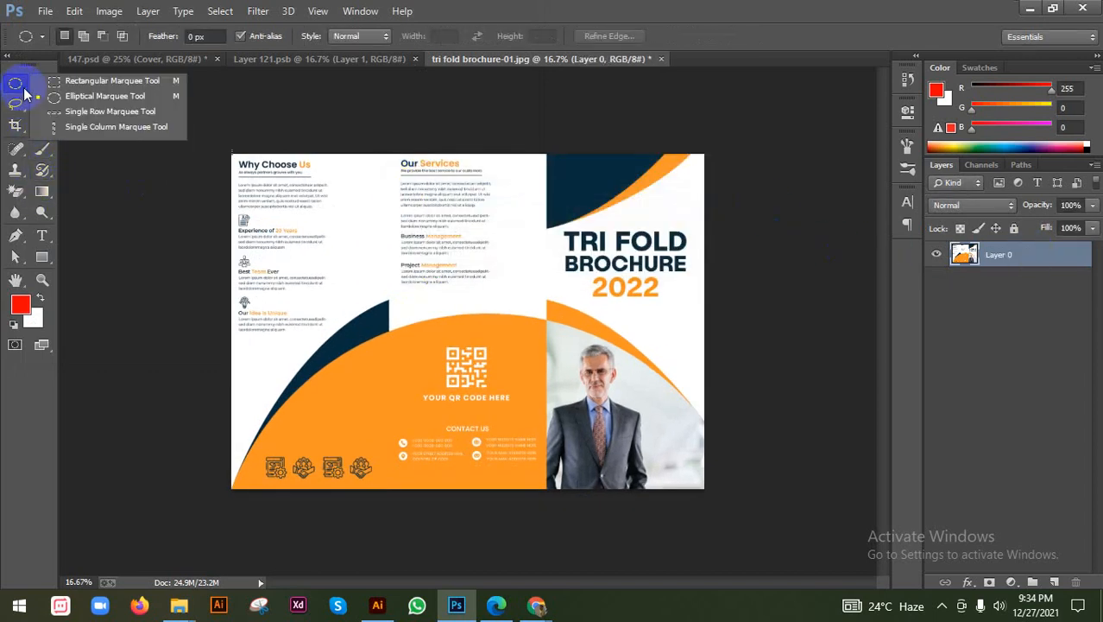
{"action": "left_click", "coordinate": [83, 81]}
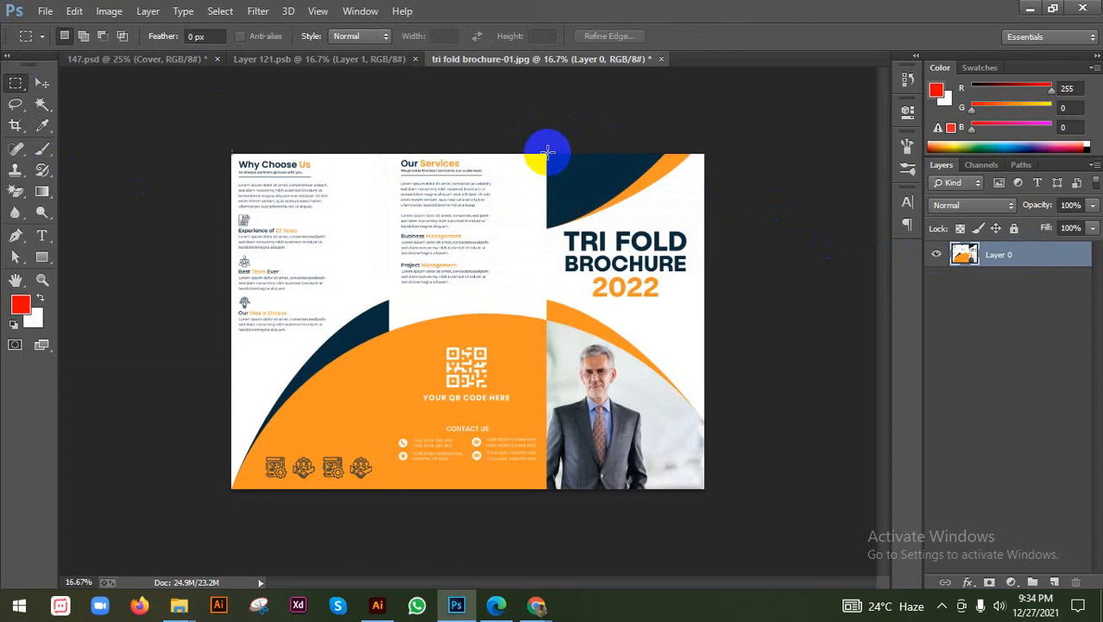
{"action": "left_click_drag", "start_coordinate": [547, 152], "coordinate": [783, 527]}
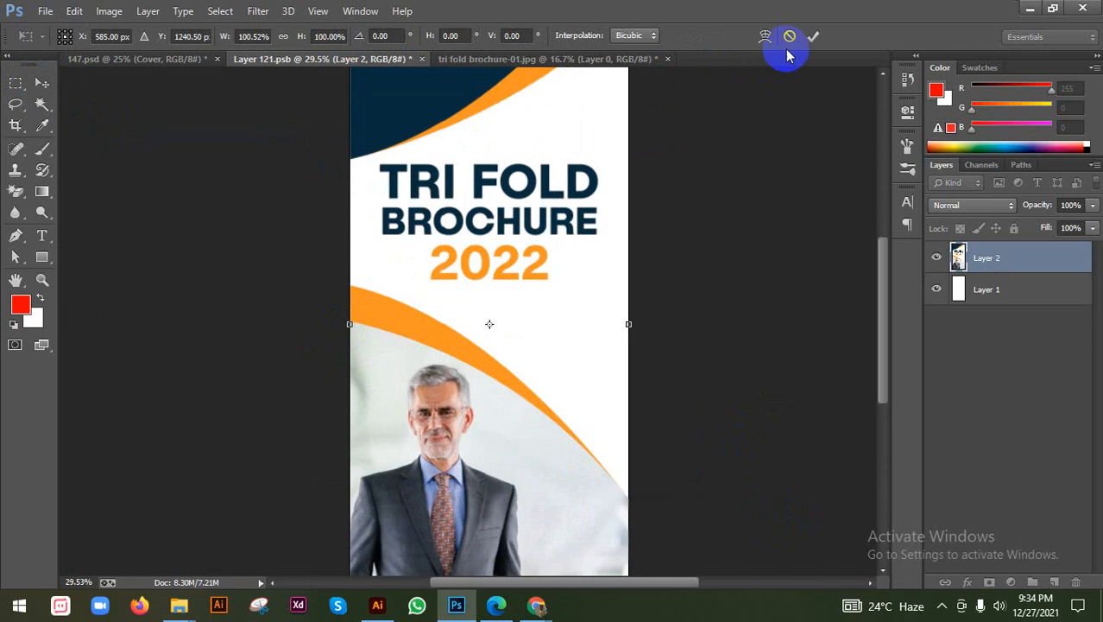
Apply the cover artwork's transform at 100.52% width and 100% height in the cover smart object and save it
{"action": "left_click", "coordinate": [811, 36]}
{"action": "scroll", "coordinate": [525, 191], "scroll_direction": "down", "scroll_amount": 2}
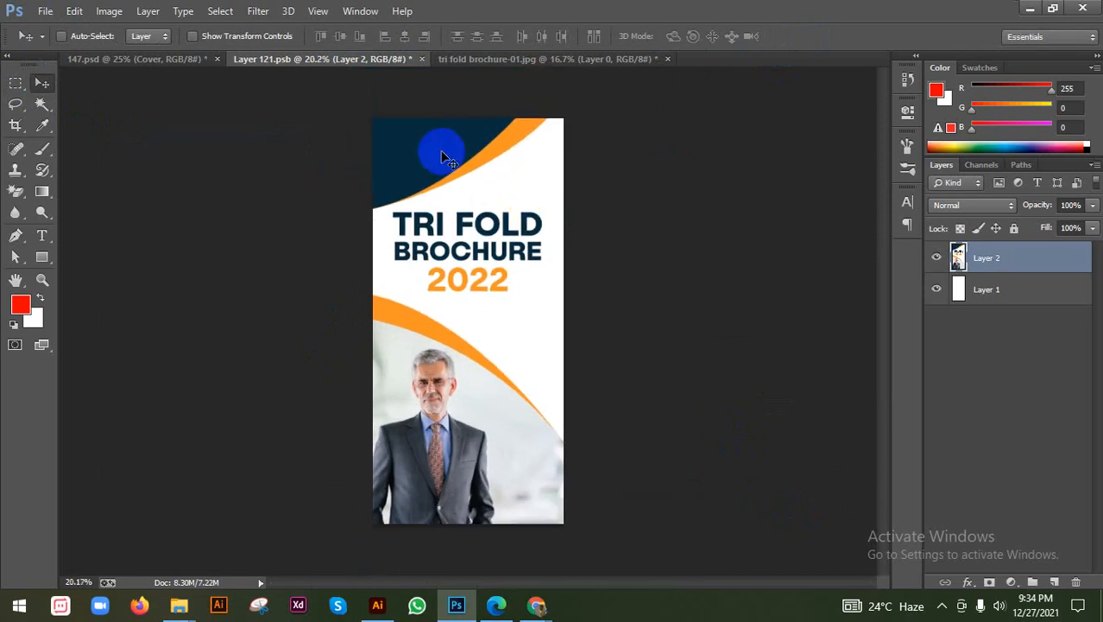
{"action": "key", "text": "ctrl+s"}
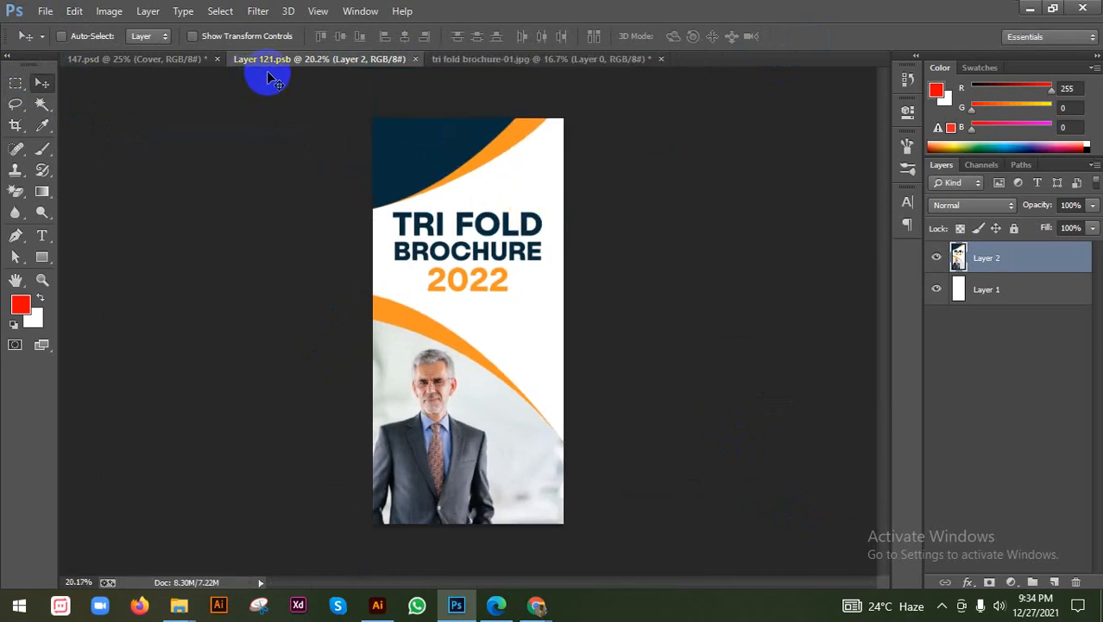
In tri fold brochure-01.jpg, move the rectangular selection from the cover onto the Our Services panel and copy that area
{"action": "left_click", "coordinate": [480, 60]}
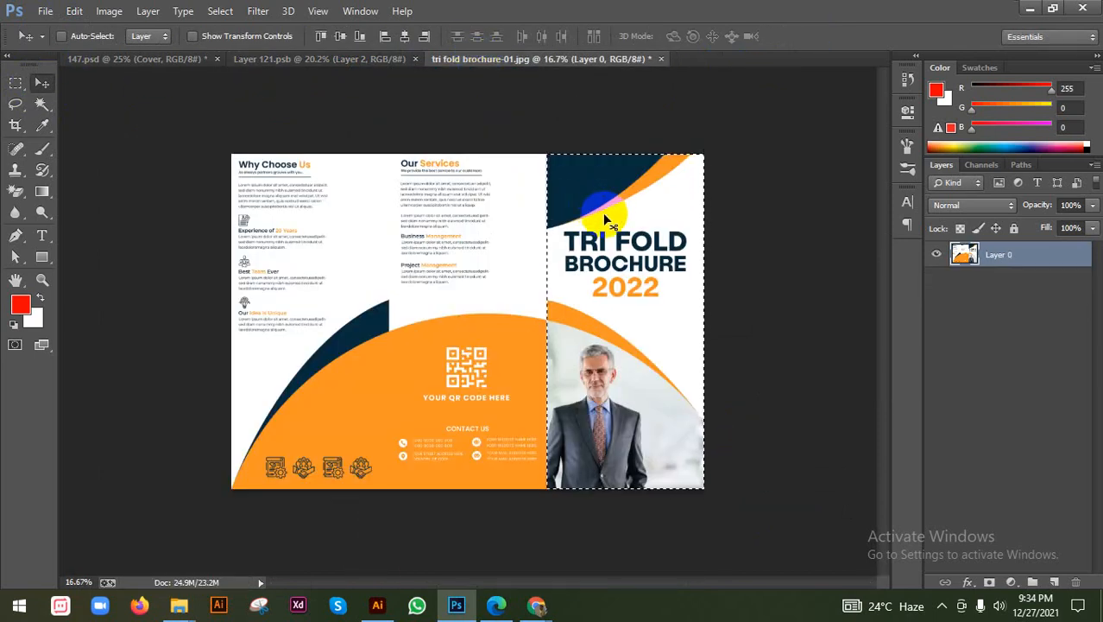
{"action": "left_click", "coordinate": [16, 83]}
{"action": "right_click", "coordinate": [15, 83]}
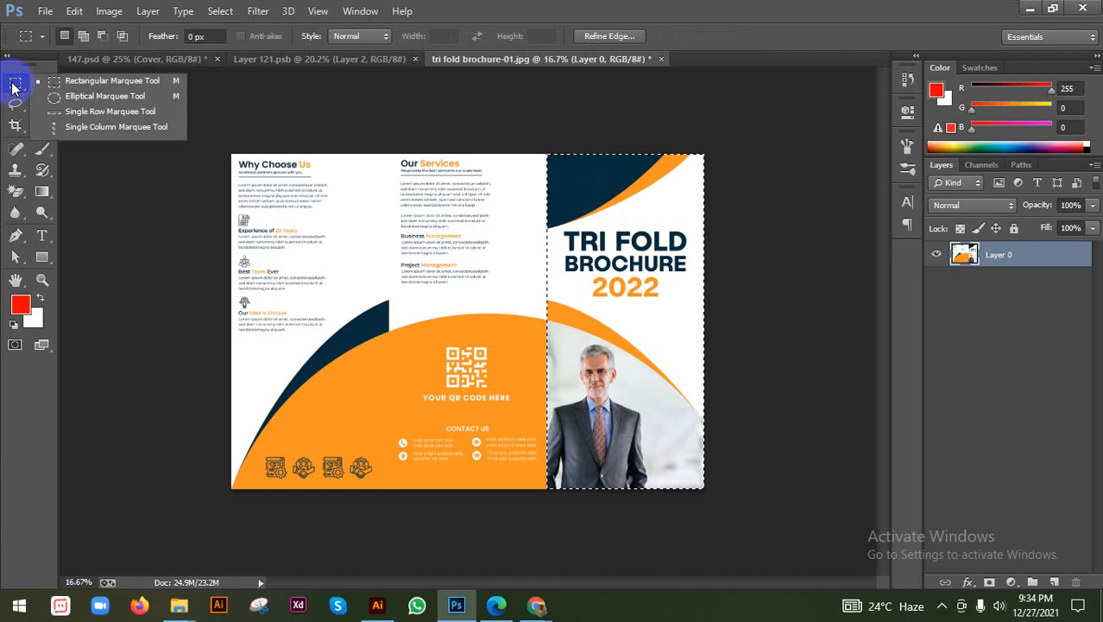
{"action": "left_click", "coordinate": [64, 83]}
{"action": "left_click", "coordinate": [41, 83]}
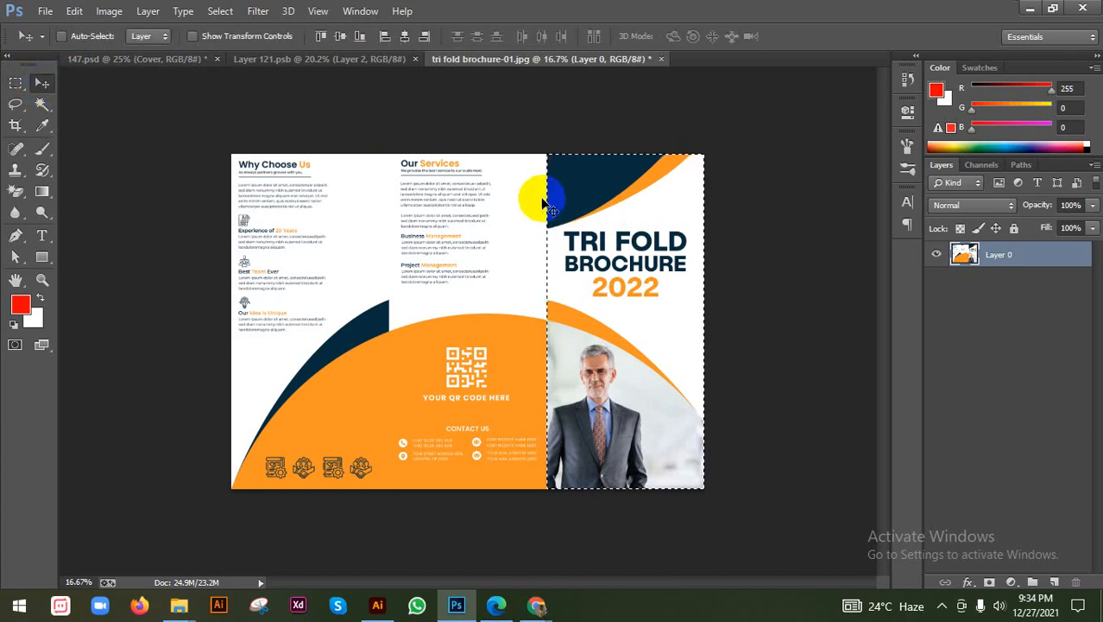
{"action": "left_click", "coordinate": [15, 83]}
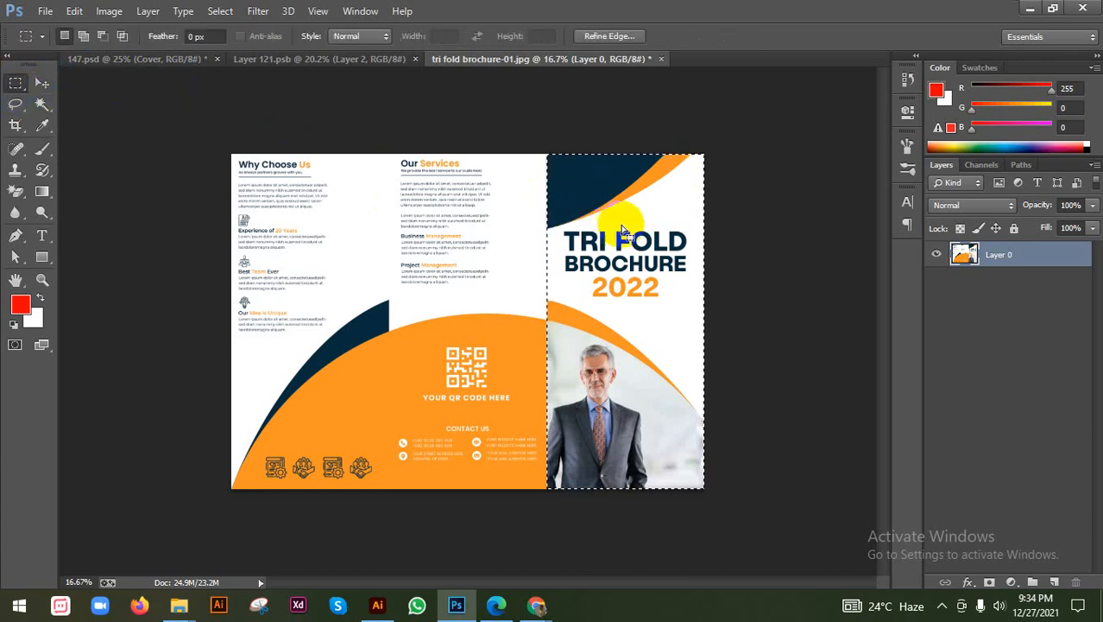
{"action": "key", "text": "ctrl+plus"}
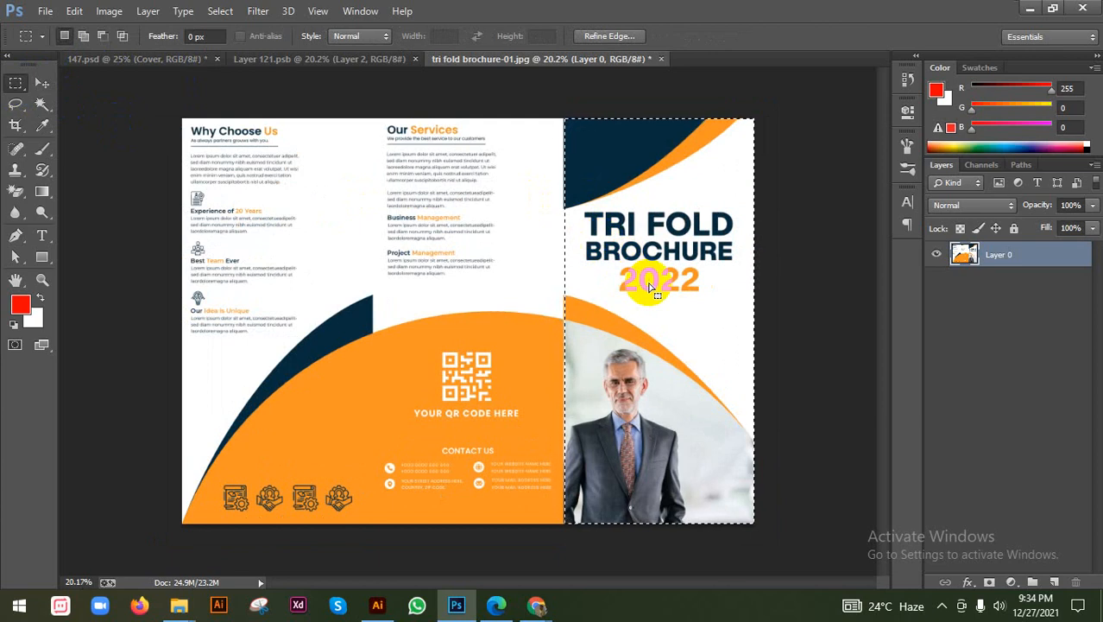
{"action": "left_click_drag", "start_coordinate": [646, 275], "coordinate": [458, 278]}
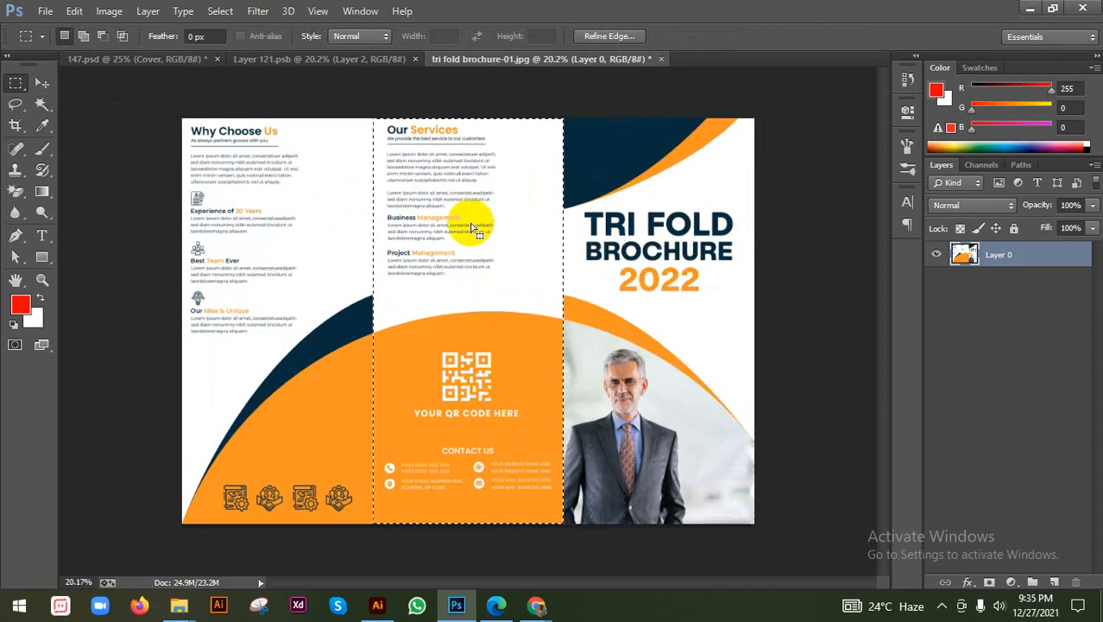
{"action": "left_click", "coordinate": [74, 10]}
{"action": "left_click", "coordinate": [112, 103]}
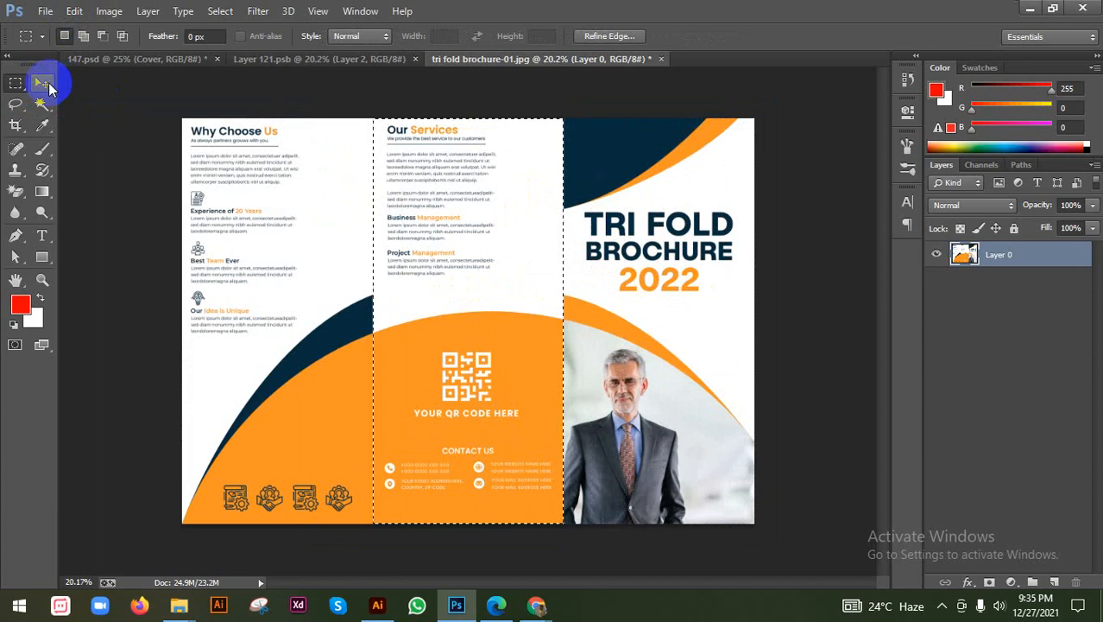
Open the Outside 01 smart object from 147.psd and paste the copied Our Services panel into it
{"action": "left_click", "coordinate": [42, 83]}
{"action": "left_click", "coordinate": [112, 61]}
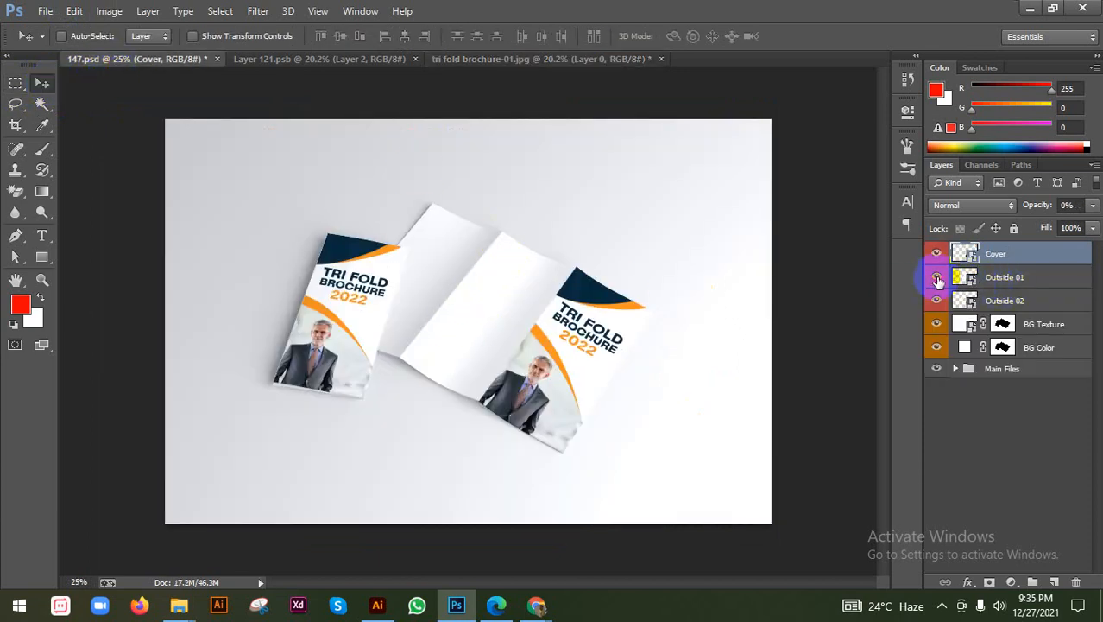
{"action": "double_click", "coordinate": [964, 277]}
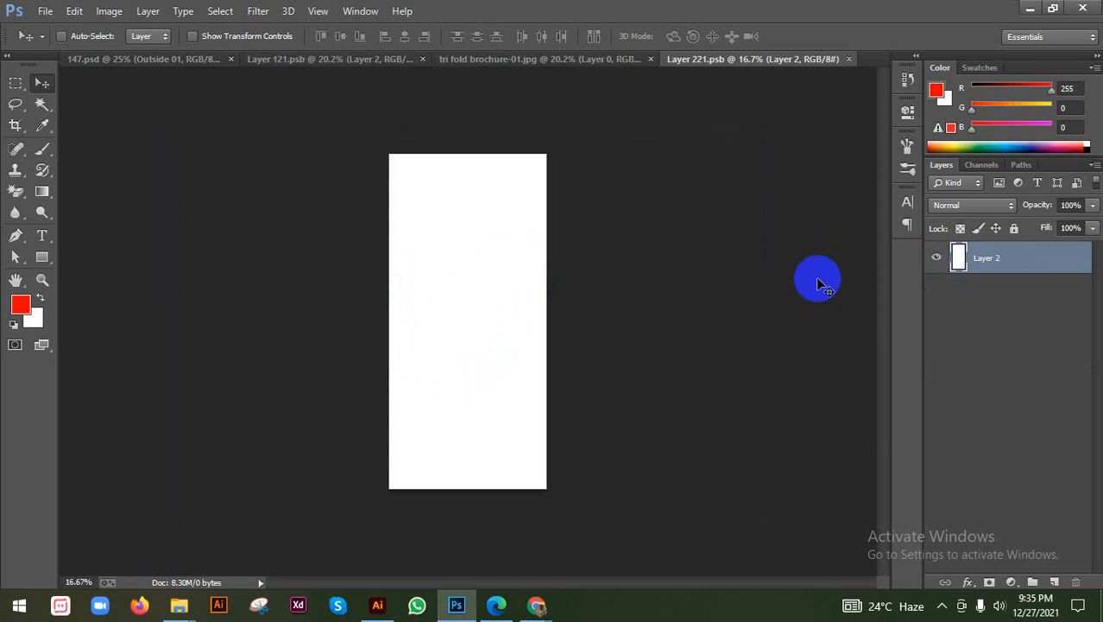
{"action": "key", "text": "ctrl+v"}
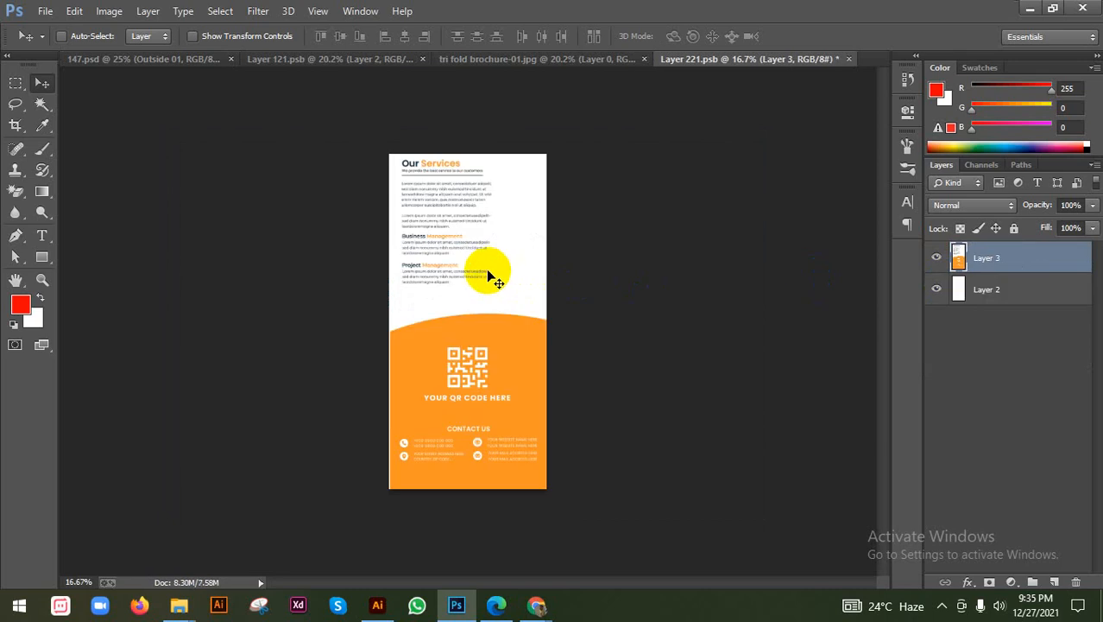
Stretch the pasted Our Services panel leftward to 100.52% width, save the smart object and return to 147.psd
{"action": "key", "text": "ctrl+t"}
{"action": "scroll", "coordinate": [384, 319], "scroll_direction": "up", "scroll_amount": 3}
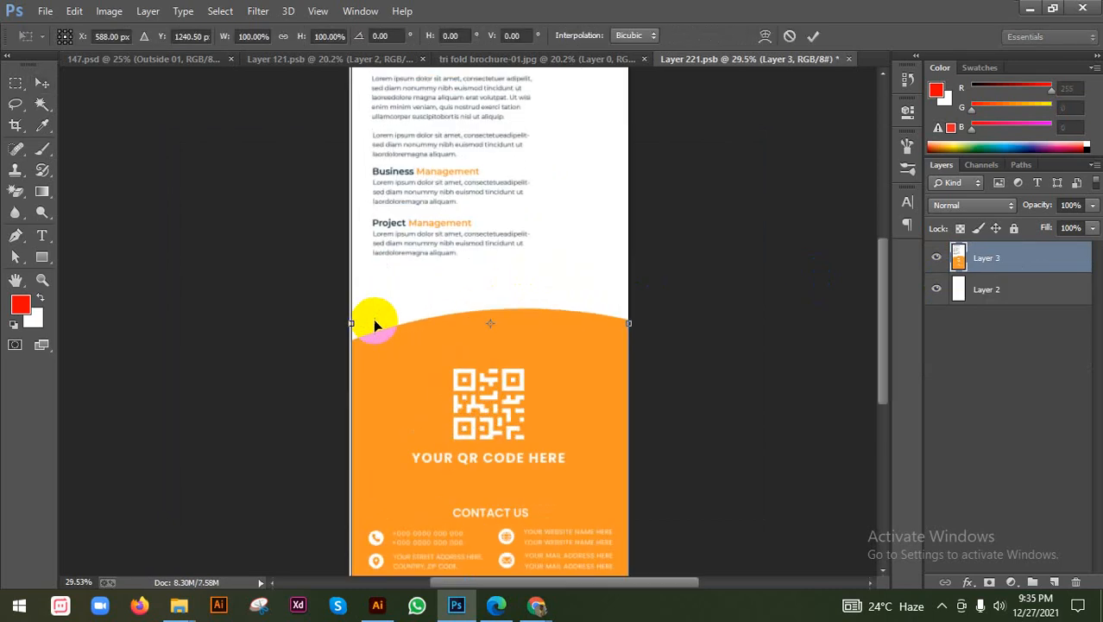
{"action": "scroll", "coordinate": [355, 328], "scroll_direction": "up", "scroll_amount": 2}
{"action": "left_click_drag", "start_coordinate": [349, 323], "coordinate": [340, 320]}
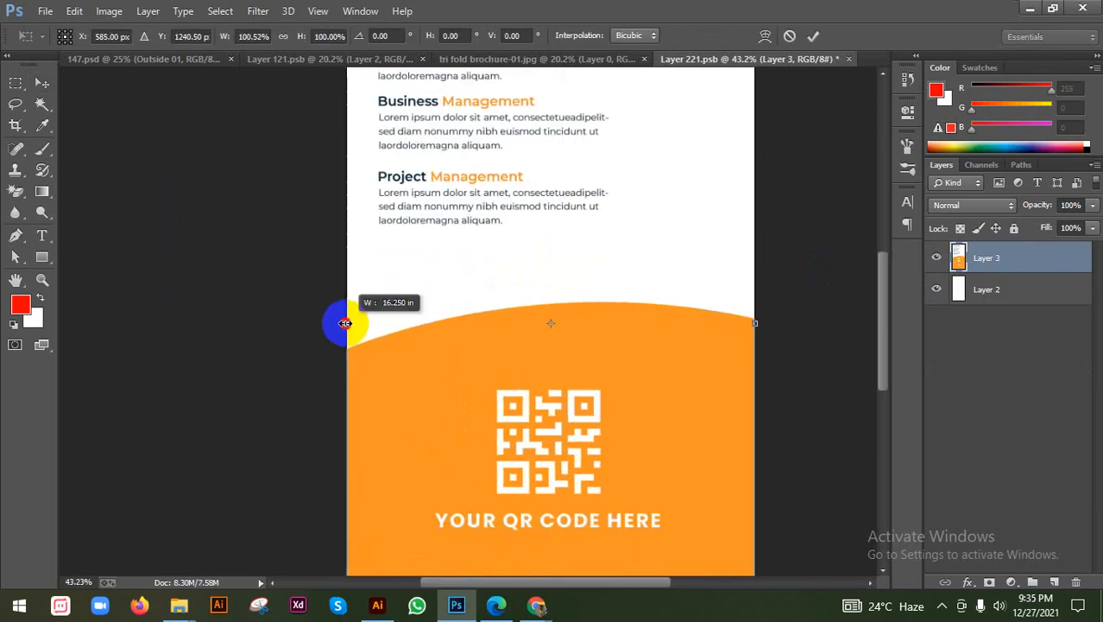
{"action": "left_click", "coordinate": [813, 35]}
{"action": "scroll", "coordinate": [775, 183], "scroll_direction": "down", "scroll_amount": 2}
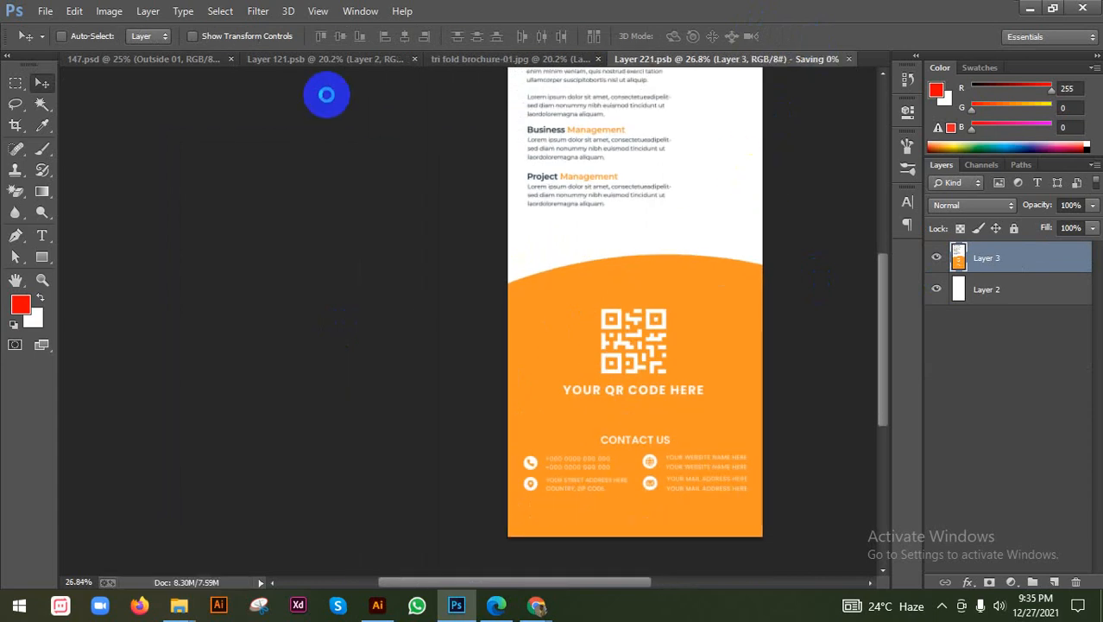
{"action": "left_click", "coordinate": [170, 60]}
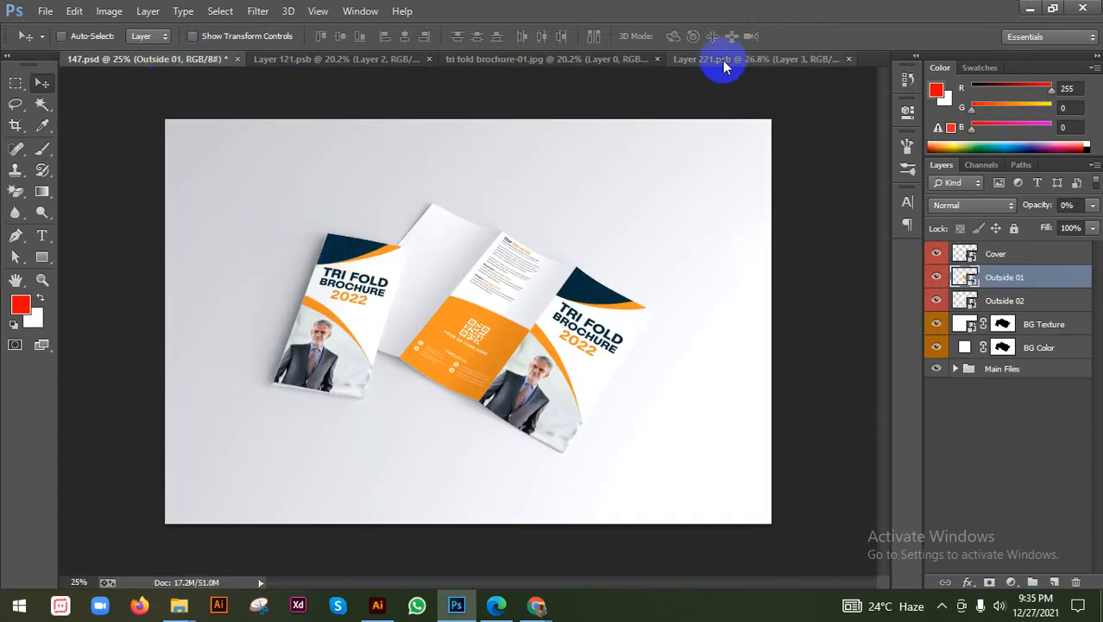
Stretch the Why Choose Us panel leftward to 100.52% width in the Outside 02 smart object, save it and return to 147.psd
{"action": "key", "text": "ctrl+t"}
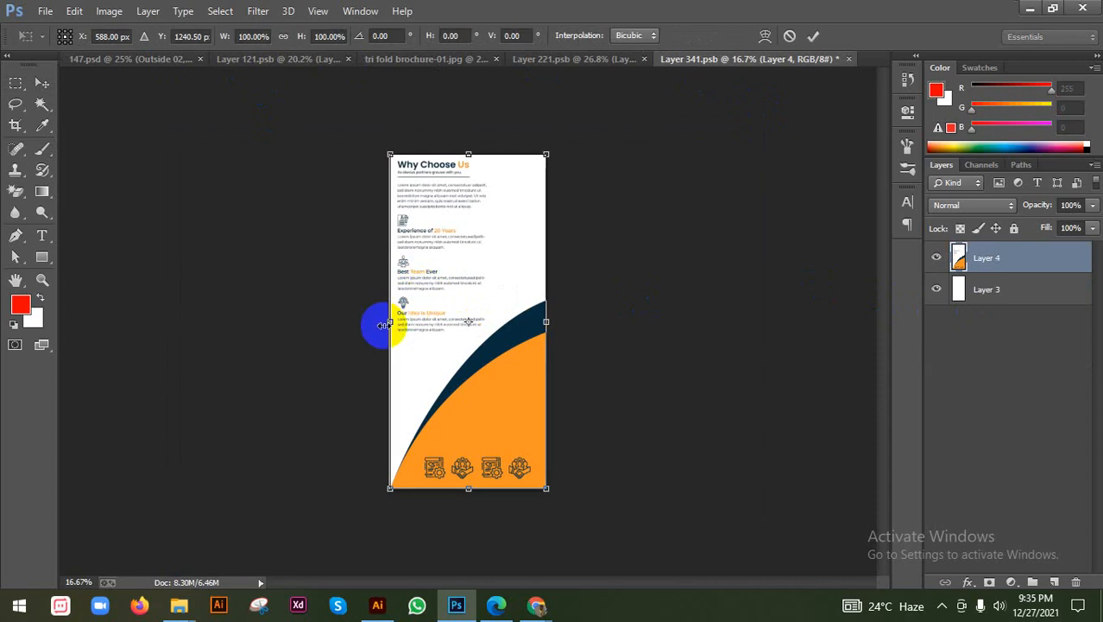
{"action": "scroll", "coordinate": [386, 325], "scroll_direction": "up", "scroll_amount": 12}
{"action": "left_click_drag", "start_coordinate": [339, 319], "coordinate": [334, 321]}
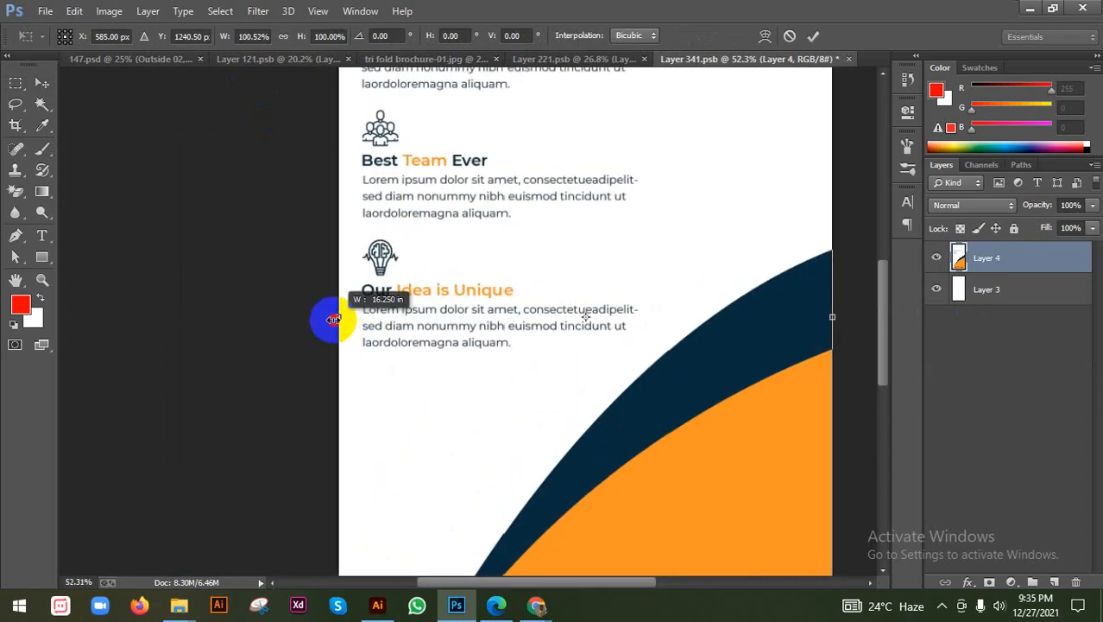
{"action": "left_click", "coordinate": [813, 35]}
{"action": "scroll", "coordinate": [676, 250], "scroll_direction": "down", "scroll_amount": 3}
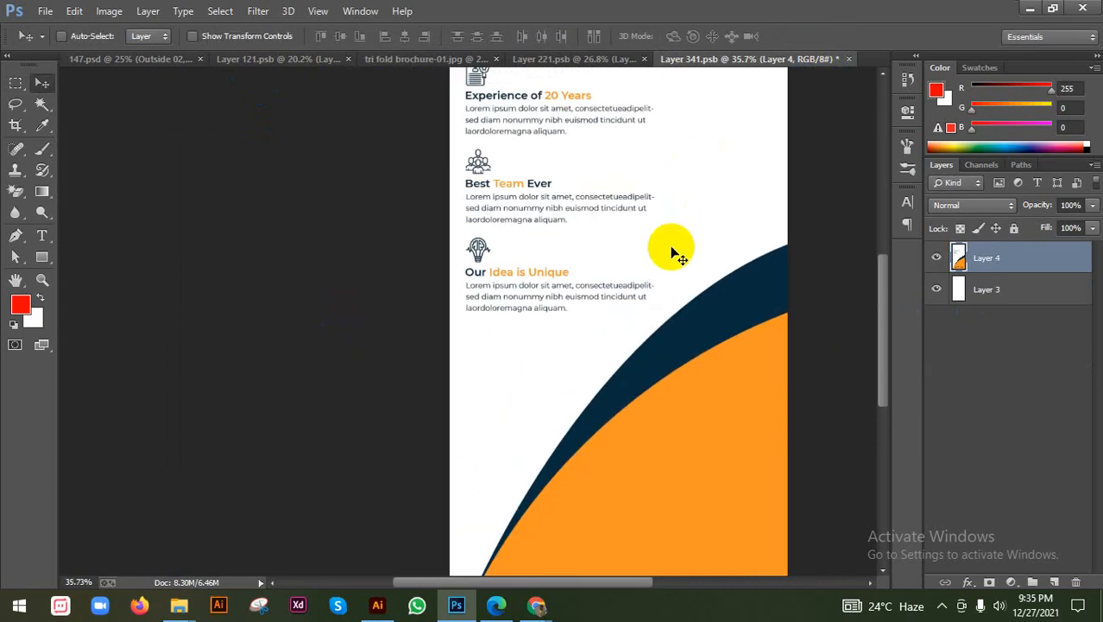
{"action": "scroll", "coordinate": [676, 250], "scroll_direction": "down", "scroll_amount": 3}
{"action": "key", "text": "ctrl+s"}
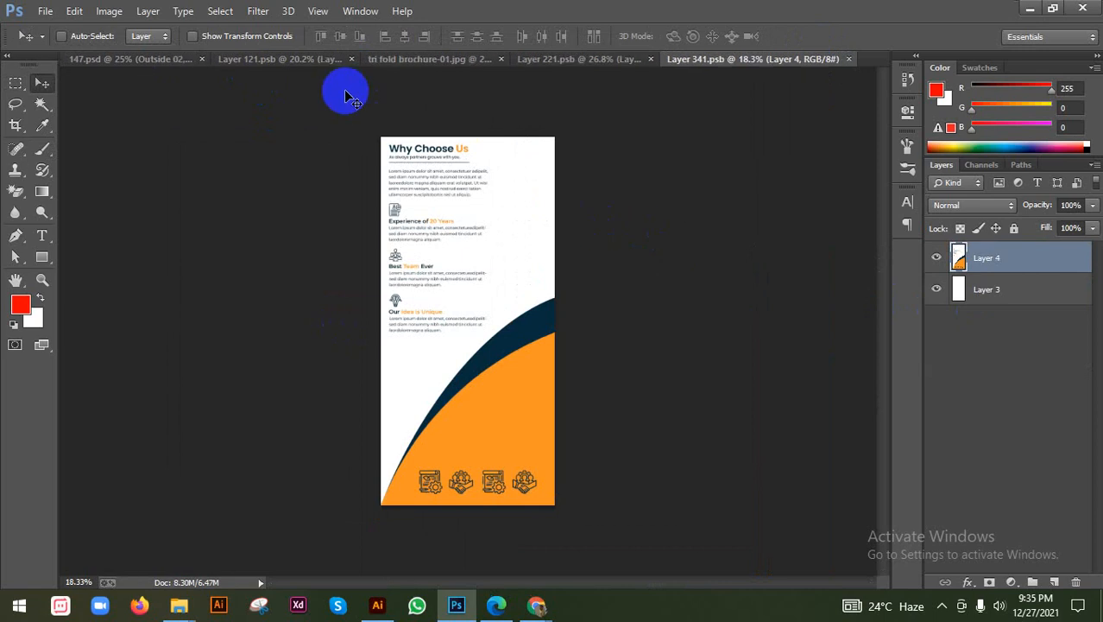
{"action": "left_click", "coordinate": [123, 59]}
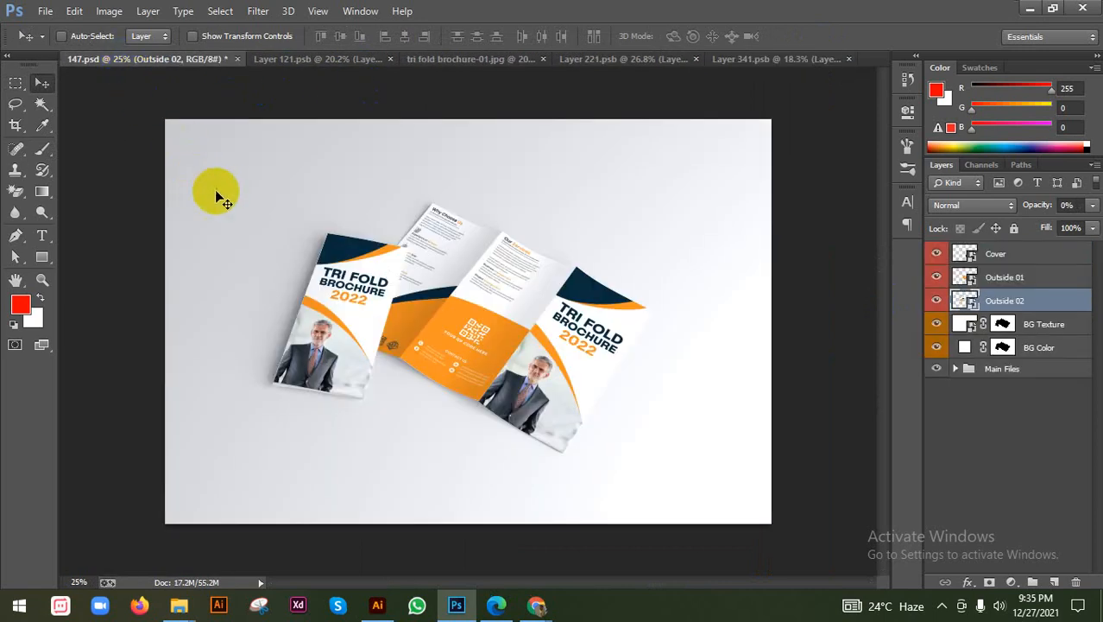
Examine the cover and outside panels of the brochure mockup up close, including the contents of the Main Files group
{"action": "scroll", "coordinate": [217, 199], "scroll_direction": "up", "scroll_amount": 1}
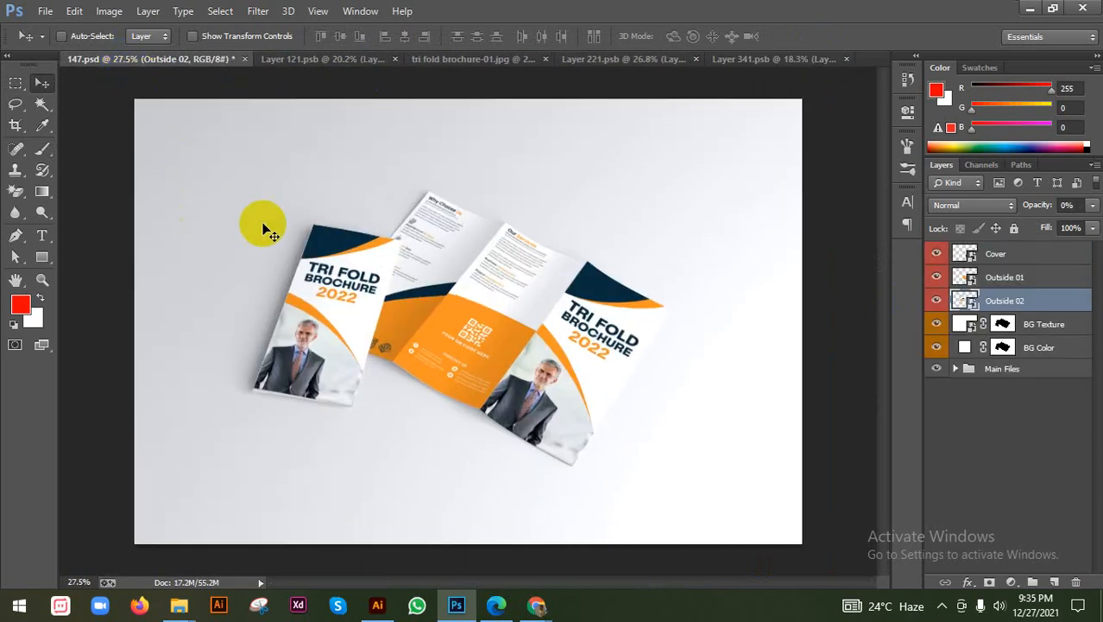
{"action": "scroll", "coordinate": [226, 230], "scroll_direction": "up", "scroll_amount": 3}
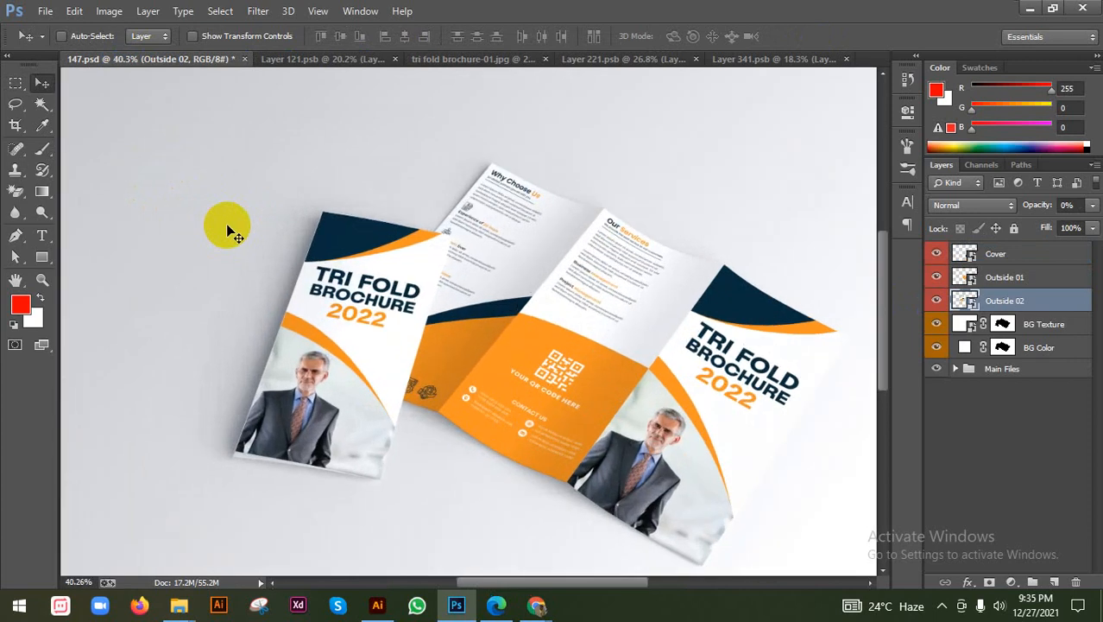
{"action": "scroll", "coordinate": [537, 291], "scroll_direction": "up", "scroll_amount": 1}
{"action": "left_click_drag", "start_coordinate": [582, 296], "coordinate": [517, 266]}
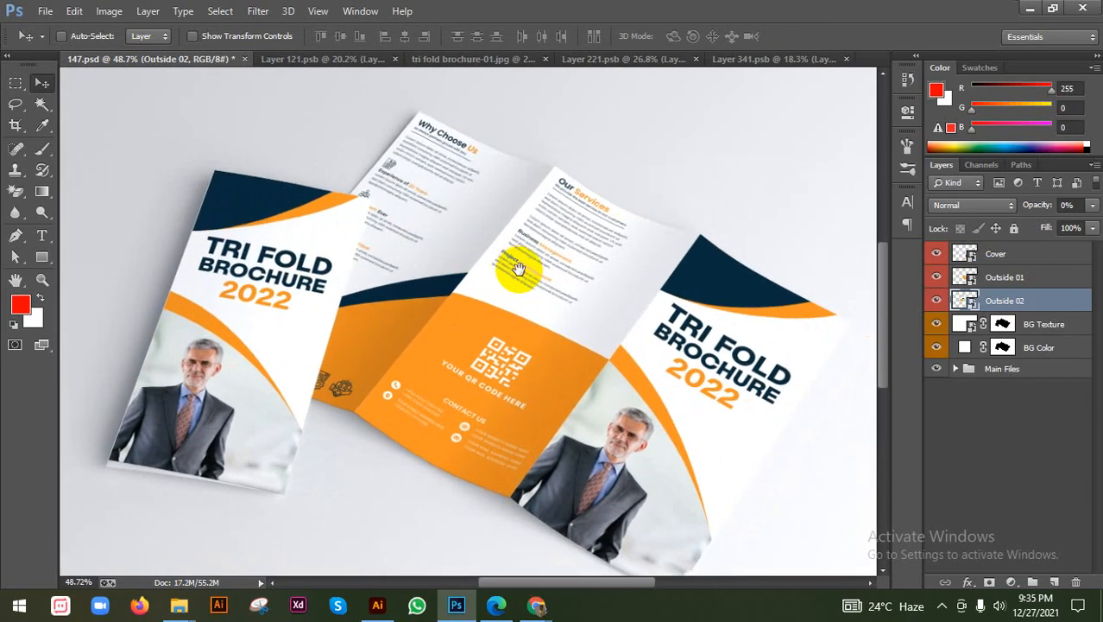
{"action": "left_click", "coordinate": [958, 368]}
{"action": "left_click", "coordinate": [958, 368]}
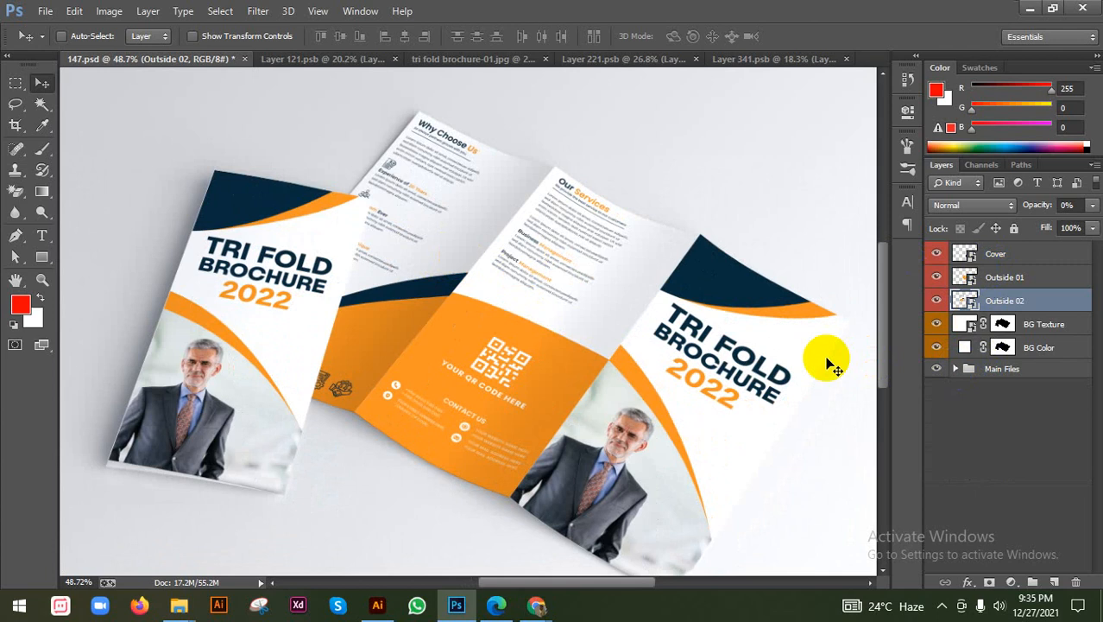
{"action": "scroll", "coordinate": [824, 361], "scroll_direction": "down", "scroll_amount": 1}
{"action": "left_click_drag", "start_coordinate": [727, 337], "coordinate": [724, 312]}
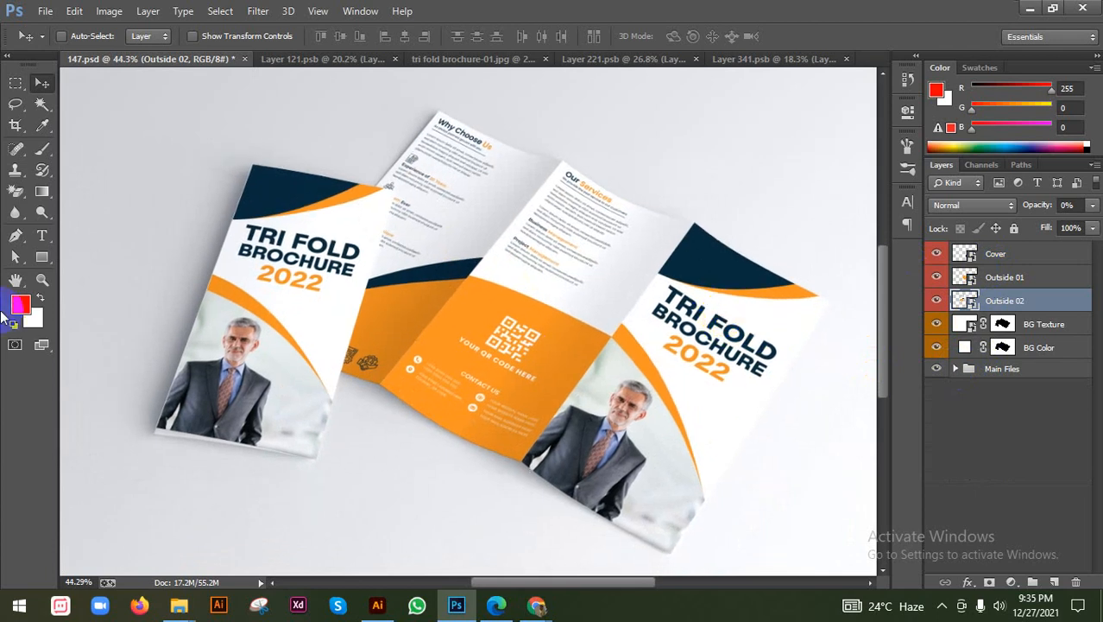
{"action": "scroll", "coordinate": [129, 247], "scroll_direction": "down", "scroll_amount": 1}
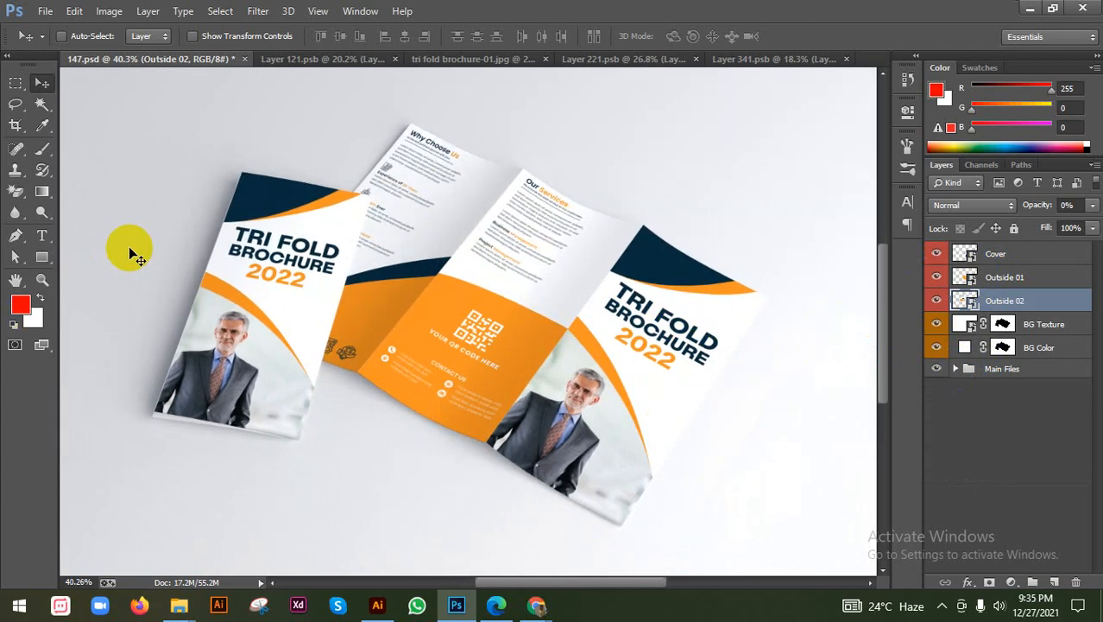